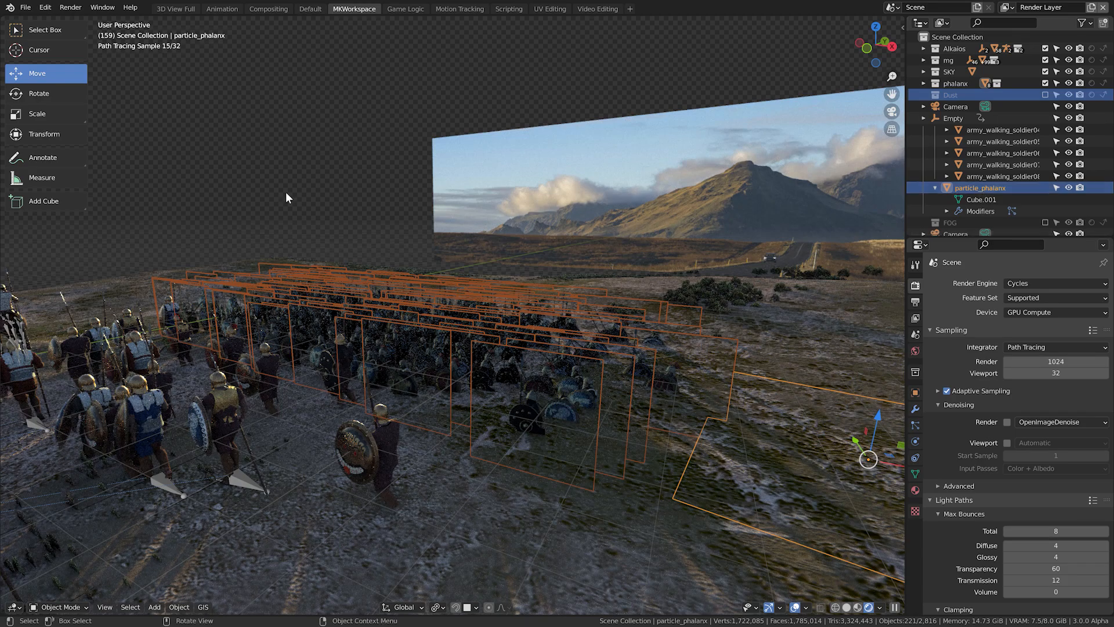
key(KP_Decimal)
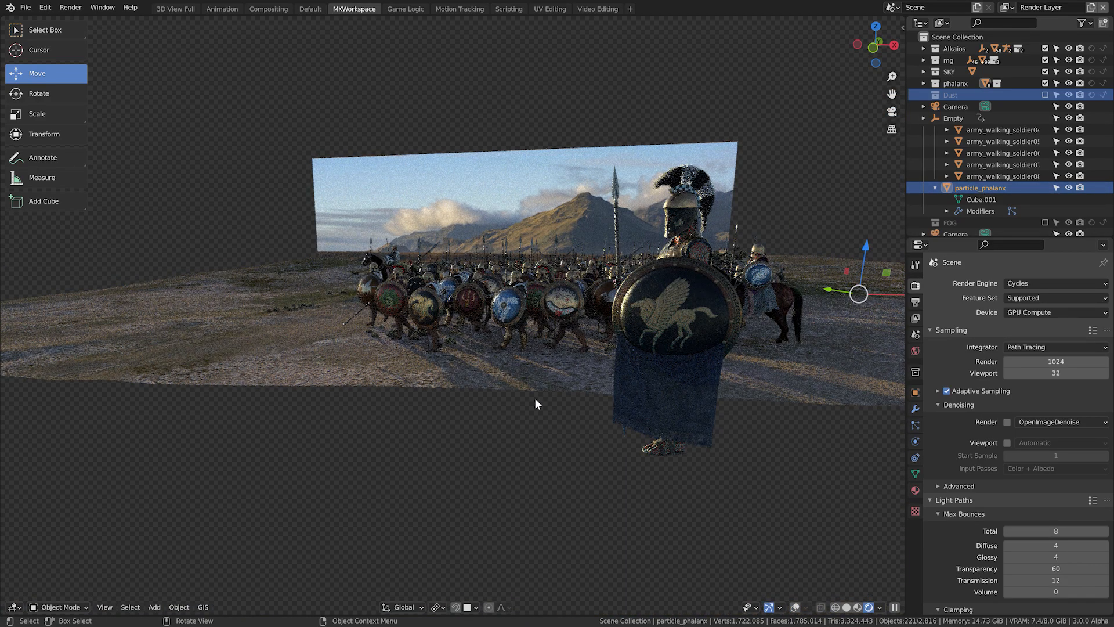
key(KP_0)
key(alt+a)
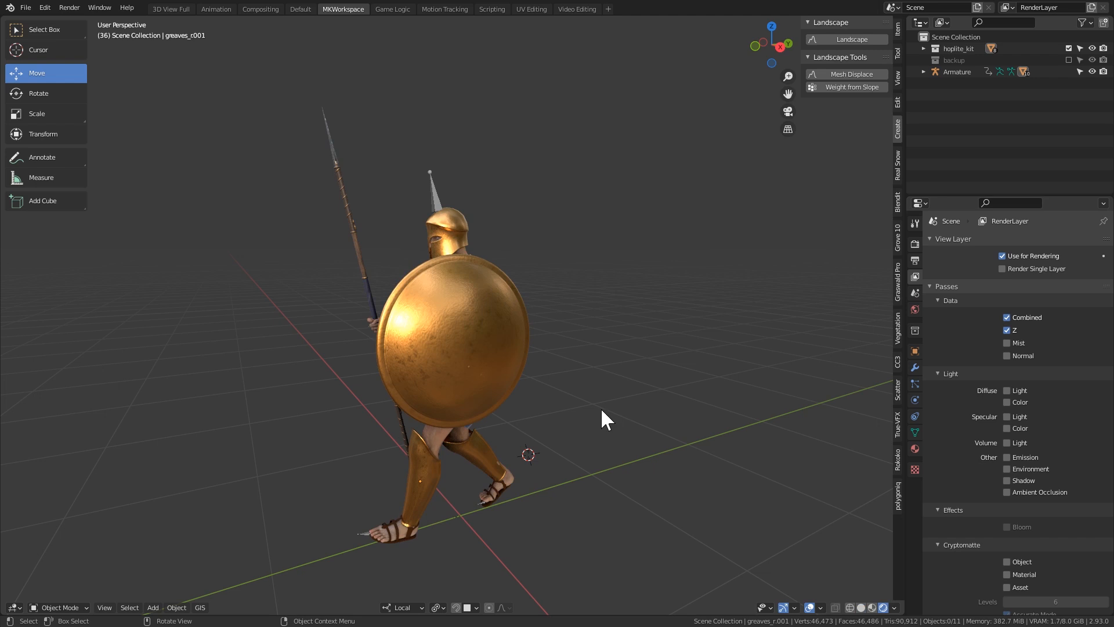
Step: Examine the hoplite's armour and clothing parts, including the materials on the cuirass and the tunic
middle_drag(600, 408, 479, 304)
click(479, 304)
click(497, 447)
click(532, 365)
mouse_move(583, 362)
middle_down()
mouse_move(317, 353)
mouse_move(344, 377)
mouse_move(475, 384)
mouse_move(561, 382)
mouse_move(583, 366)
middle_up()
scroll(572, 384, up, 4)
click(517, 308)
click(916, 449)
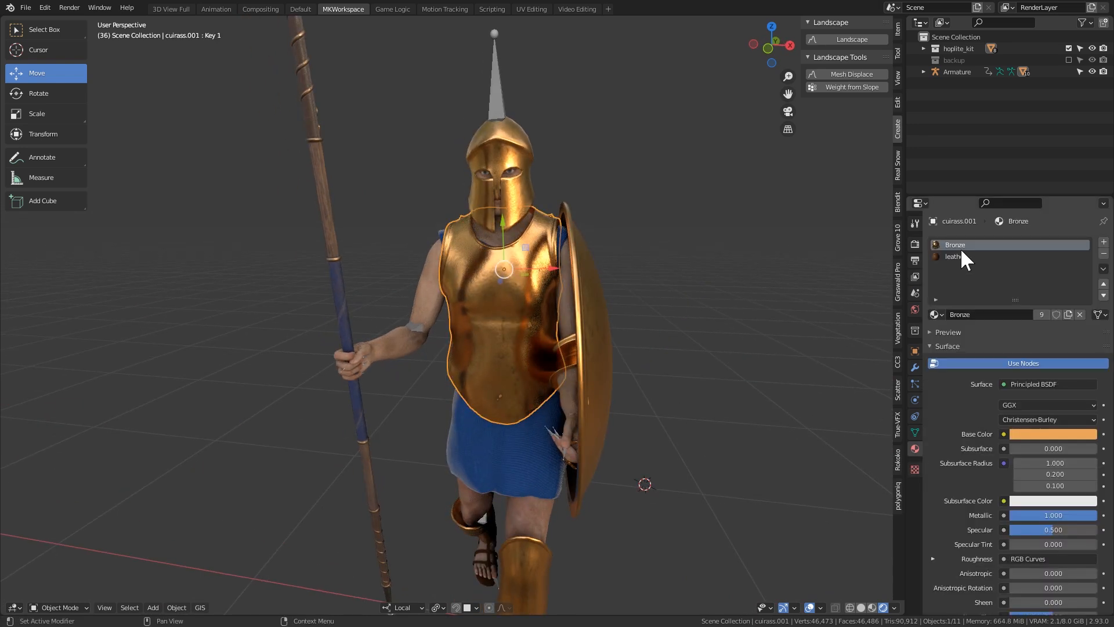
click(529, 454)
middle_drag(684, 348, 592, 300)
scroll(553, 305, down, 2)
Step: Preview the hoplite's walking animation, stop it, and inspect the shield and its materials
key(space)
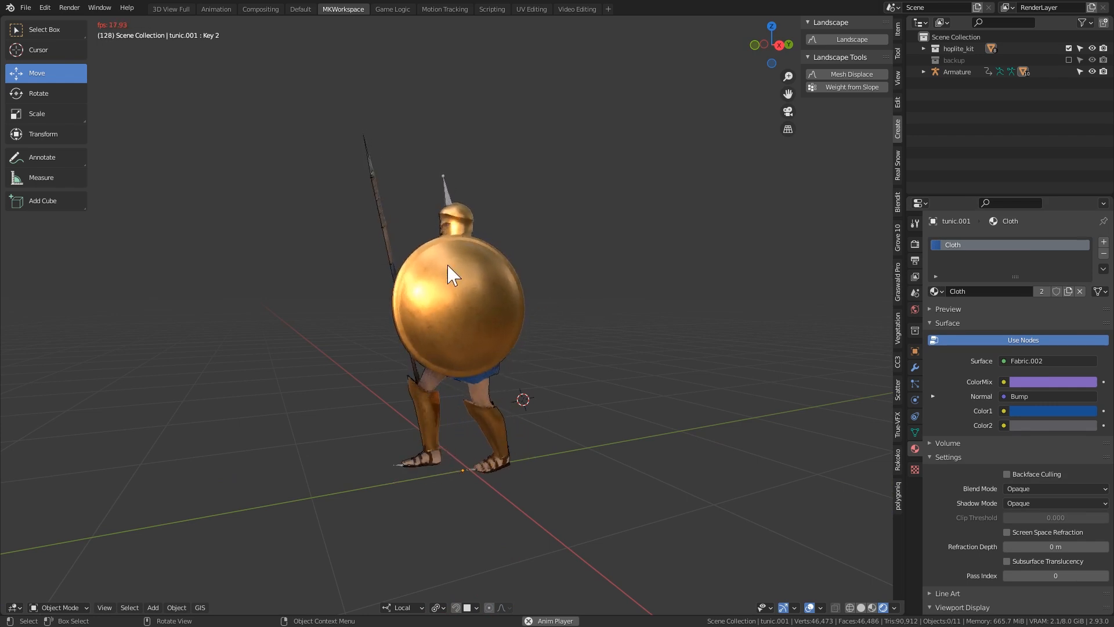
key(space)
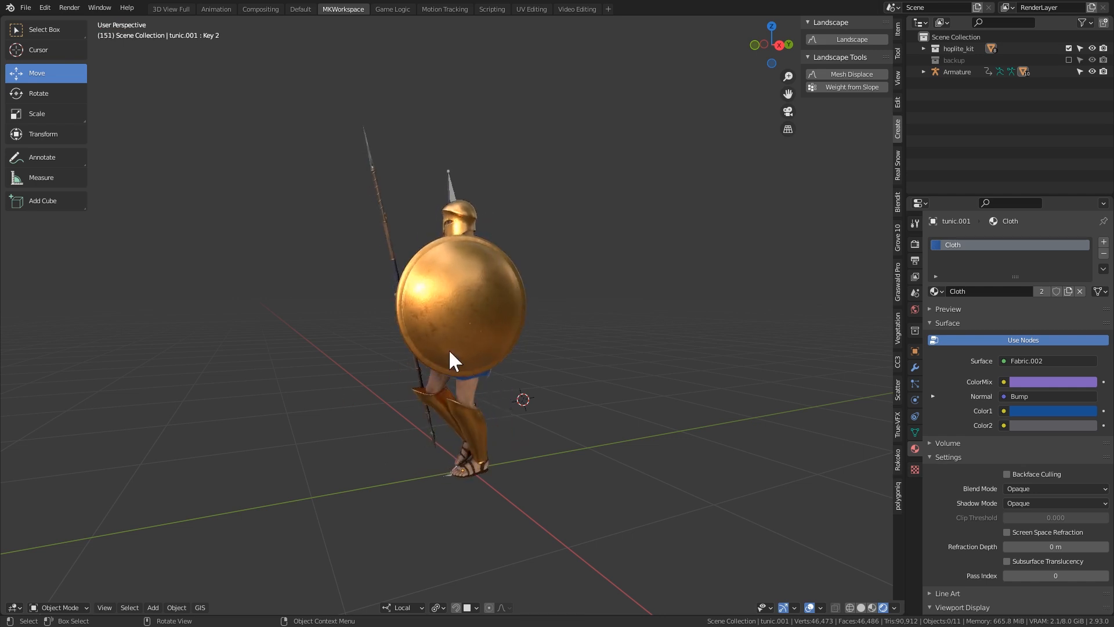
click(400, 298)
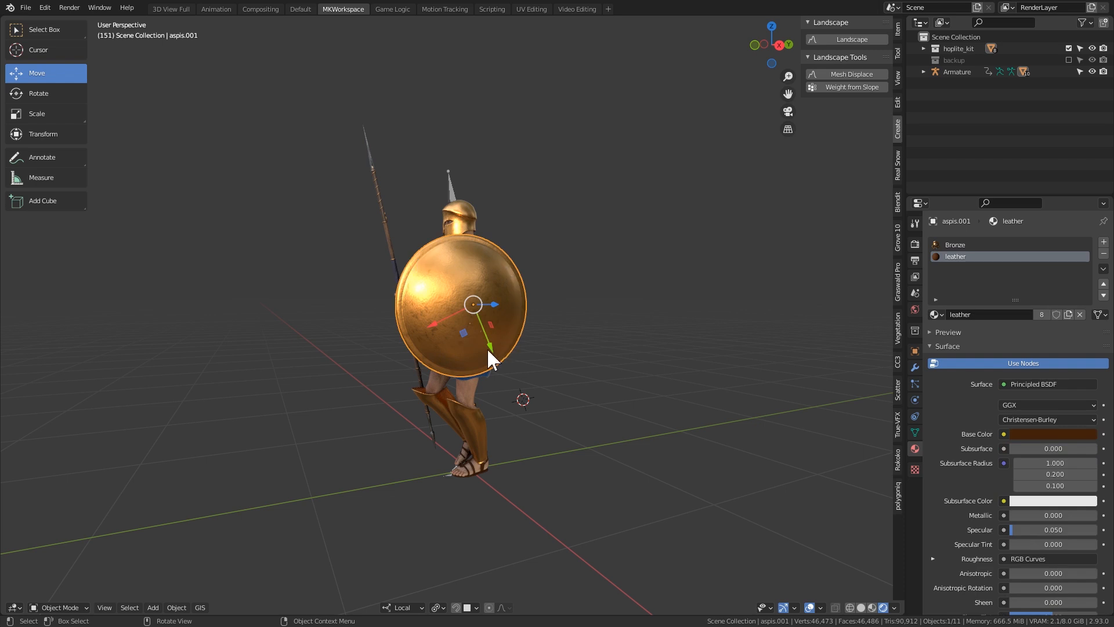
middle_drag(434, 301, 301, 330)
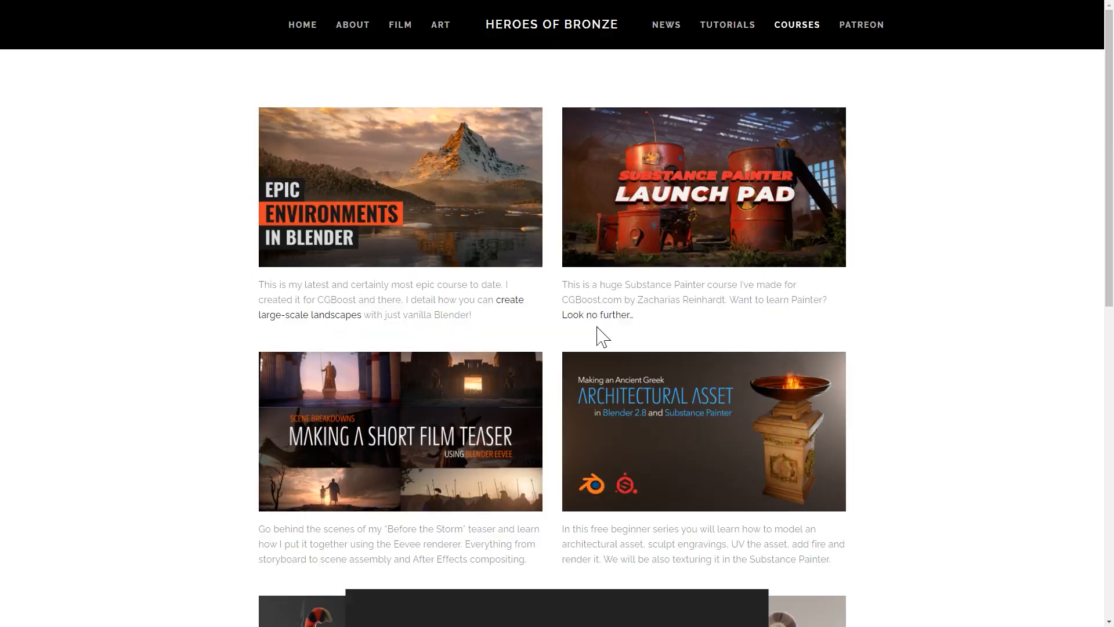
Step: Switch to the Heroes of Bronze website and look through the whole list of courses
scroll(992, 293, down, 7)
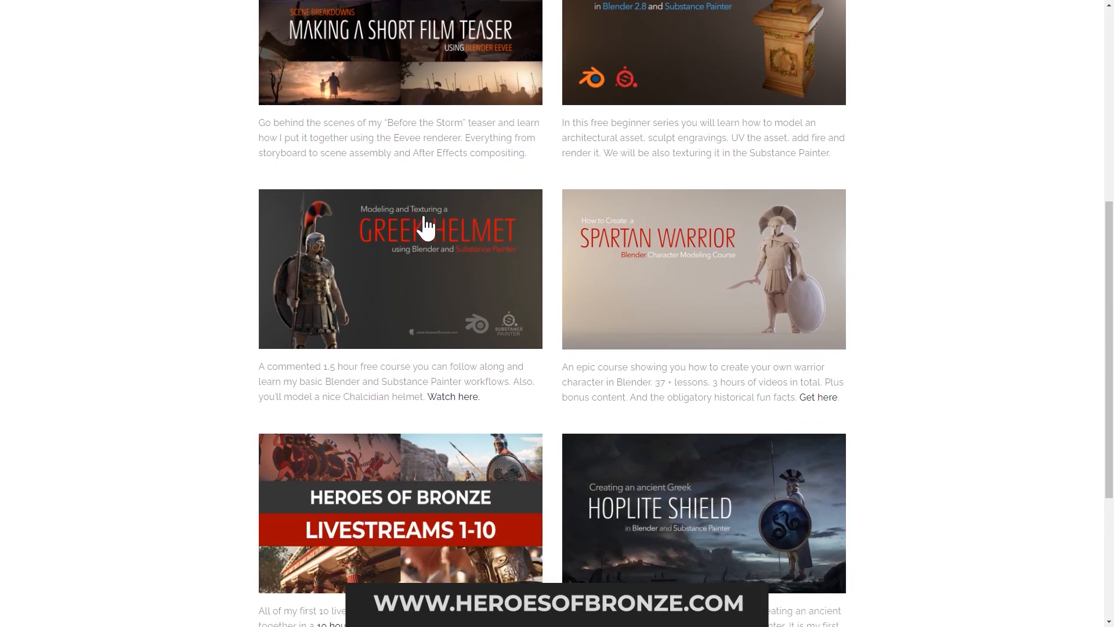
scroll(753, 325, down, 3)
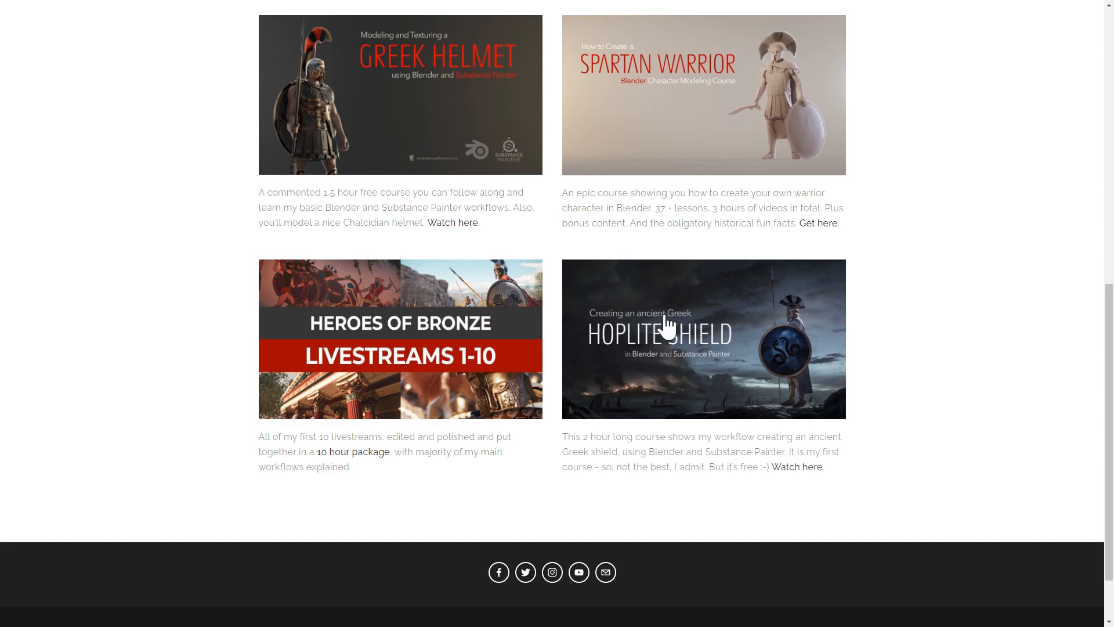
scroll(111, 323, up, 10)
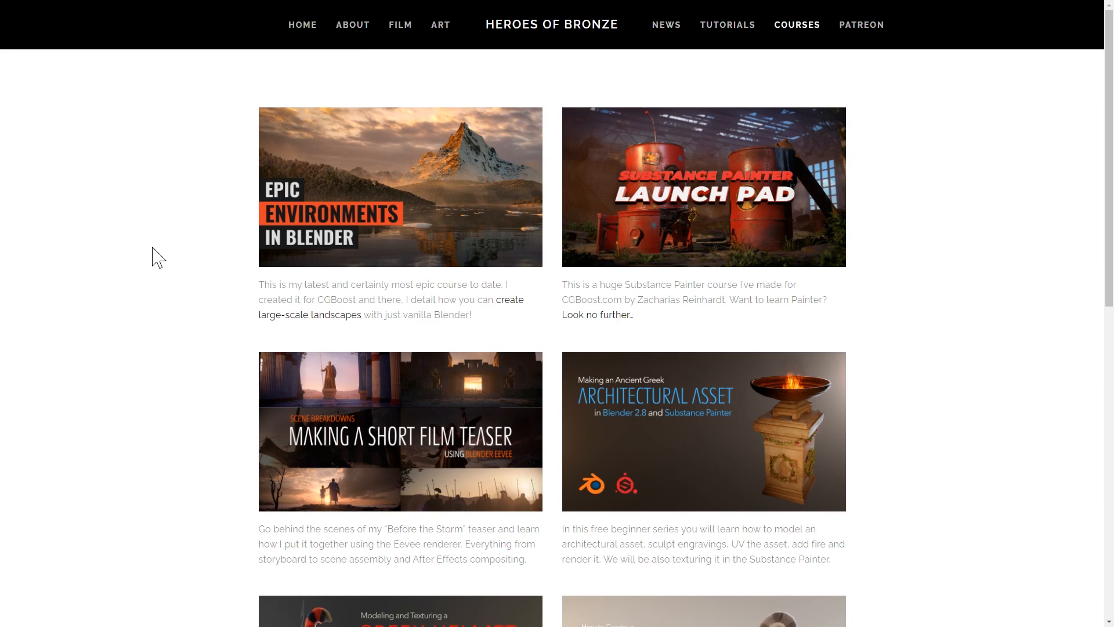
Step: Open the website's Tutorials page and look through the list of tutorials
click(728, 26)
scroll(975, 174, down, 1)
scroll(975, 174, down, 15)
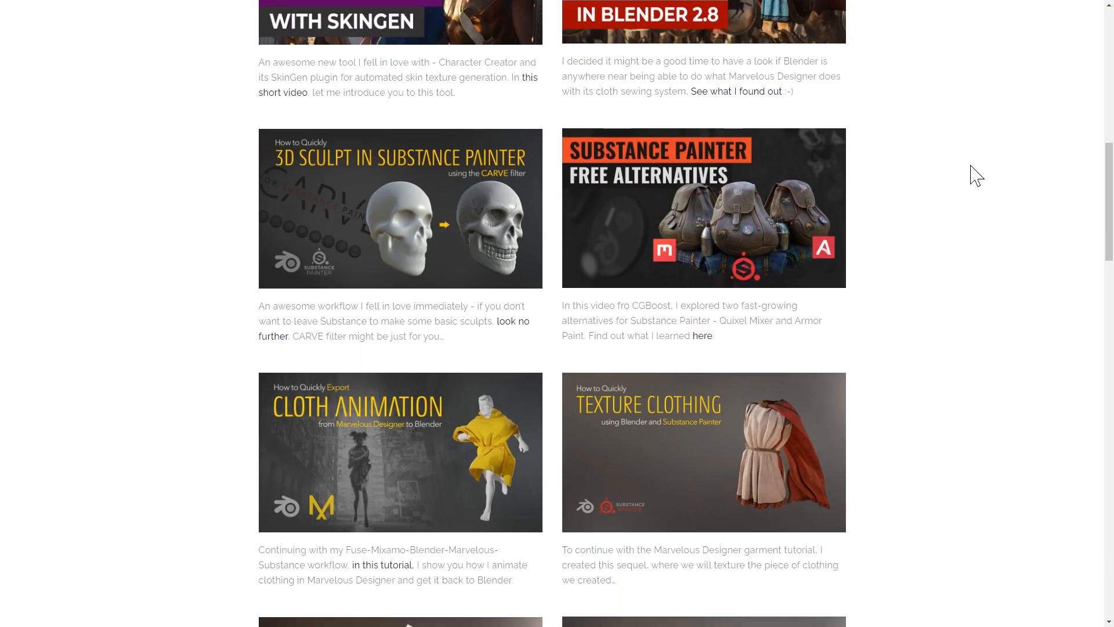
scroll(975, 174, down, 5)
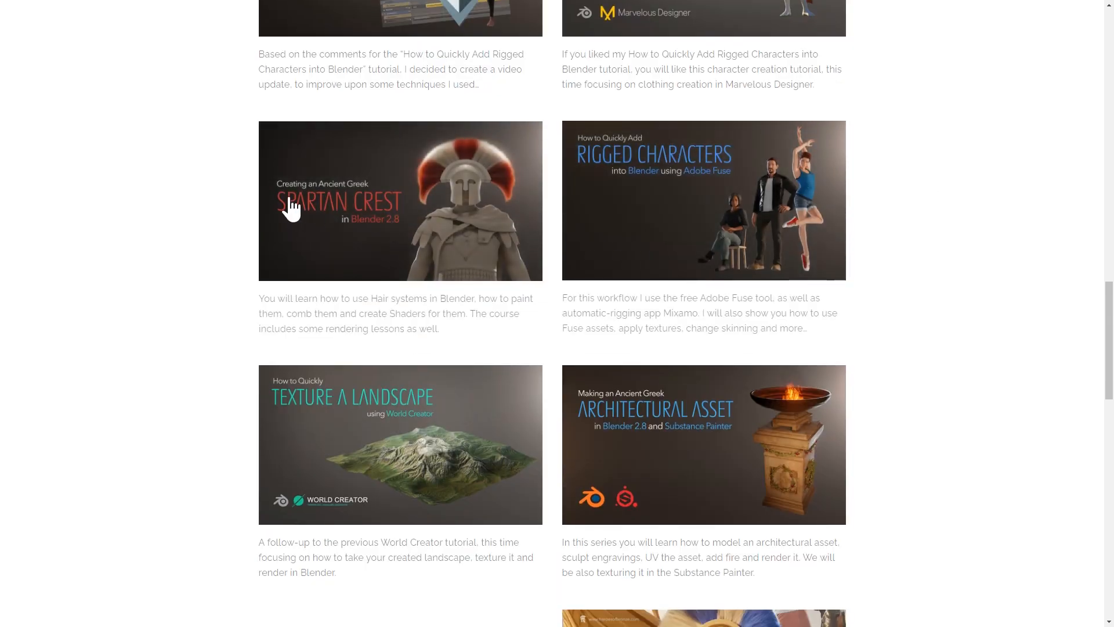
scroll(157, 232, down, 5)
scroll(158, 235, down, 13)
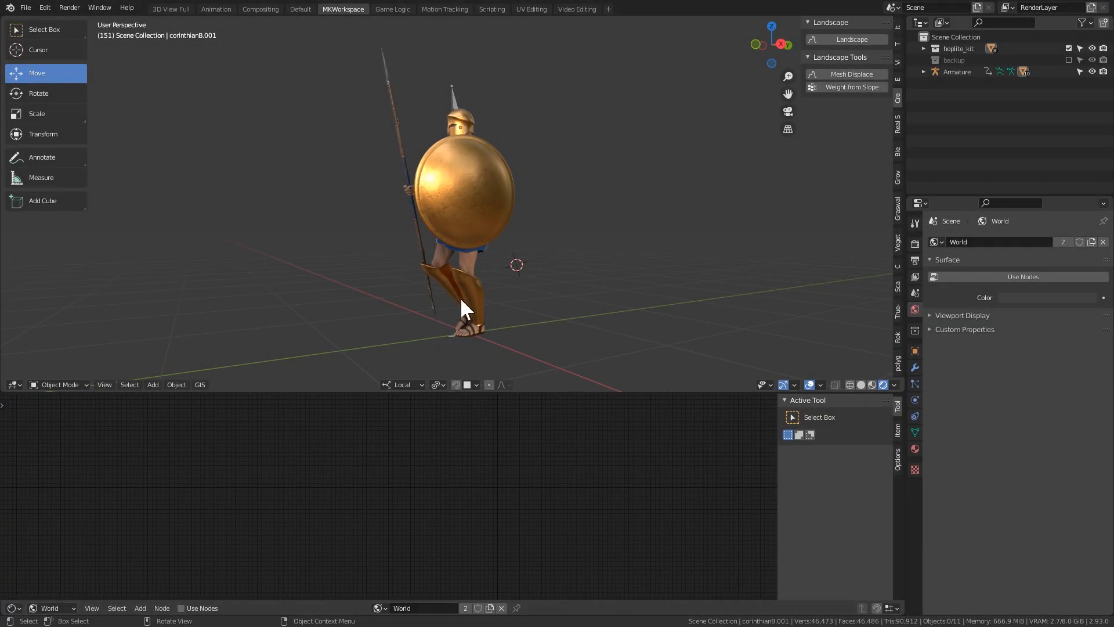
Step: Back in Blender, enable nodes for the World and show its World shader nodes in the node editor
middle_drag(485, 265, 451, 269)
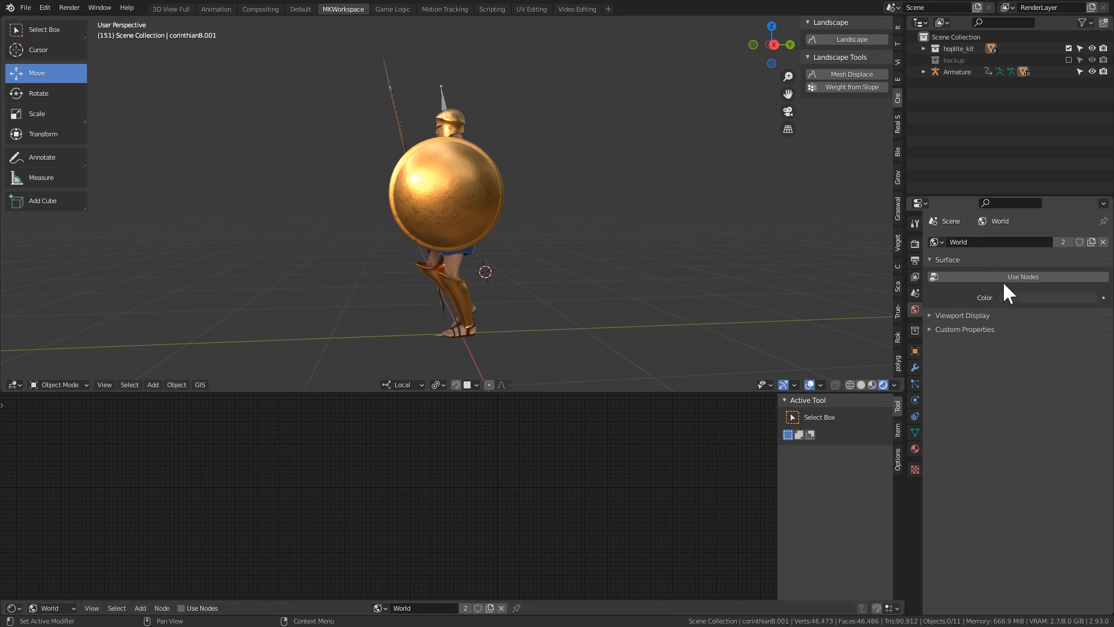
click(1025, 275)
middle_drag(614, 448, 492, 486)
scroll(580, 468, up, 8)
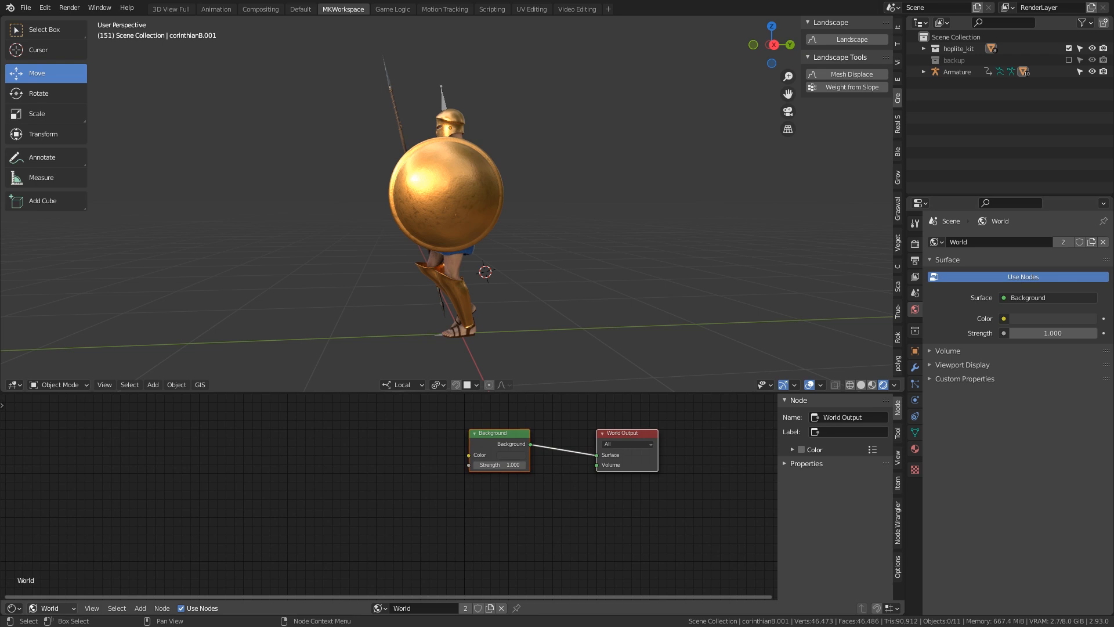
click(13, 608)
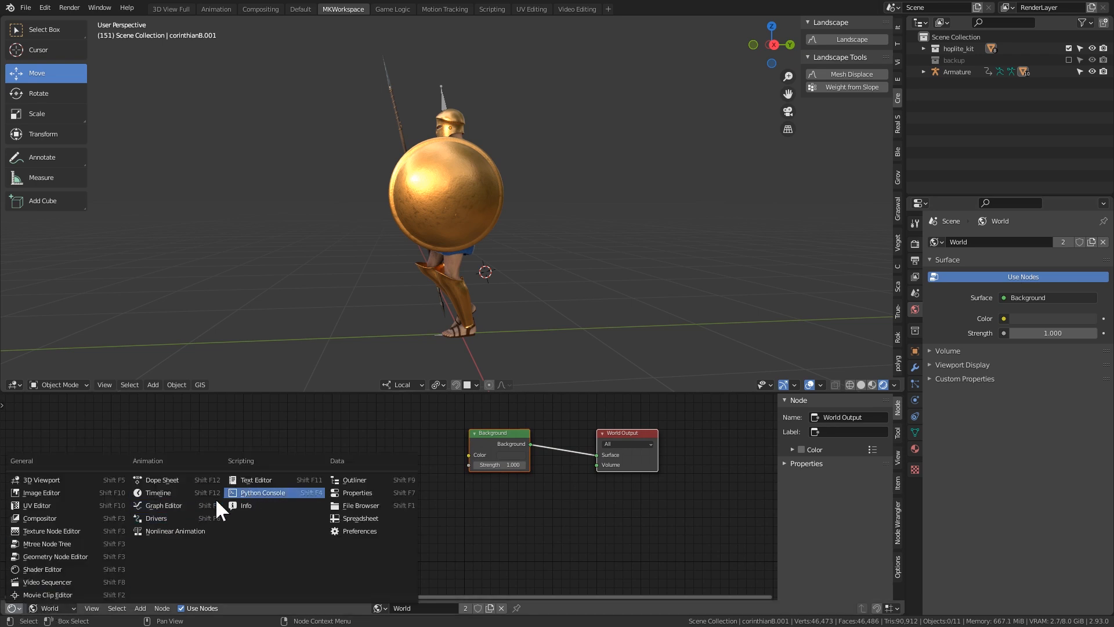
click(47, 608)
click(51, 581)
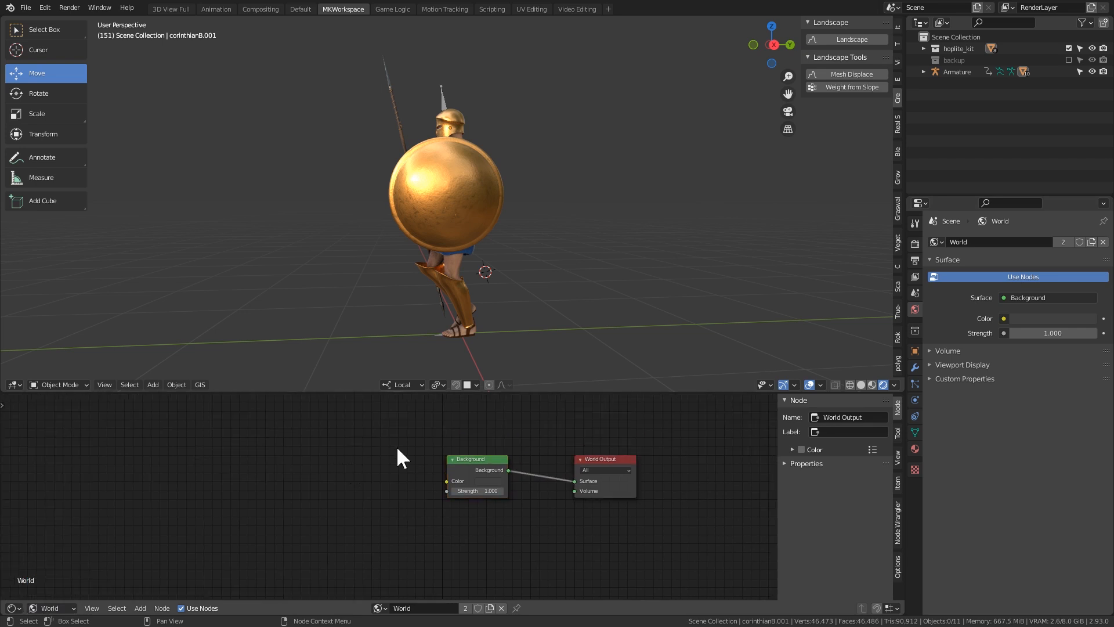
Step: Feed the Background color with an Environment Texture plus Mapping and Texture Coordinate nodes, and space the new nodes clear of the Background node
click(483, 456)
key(ctrl+t)
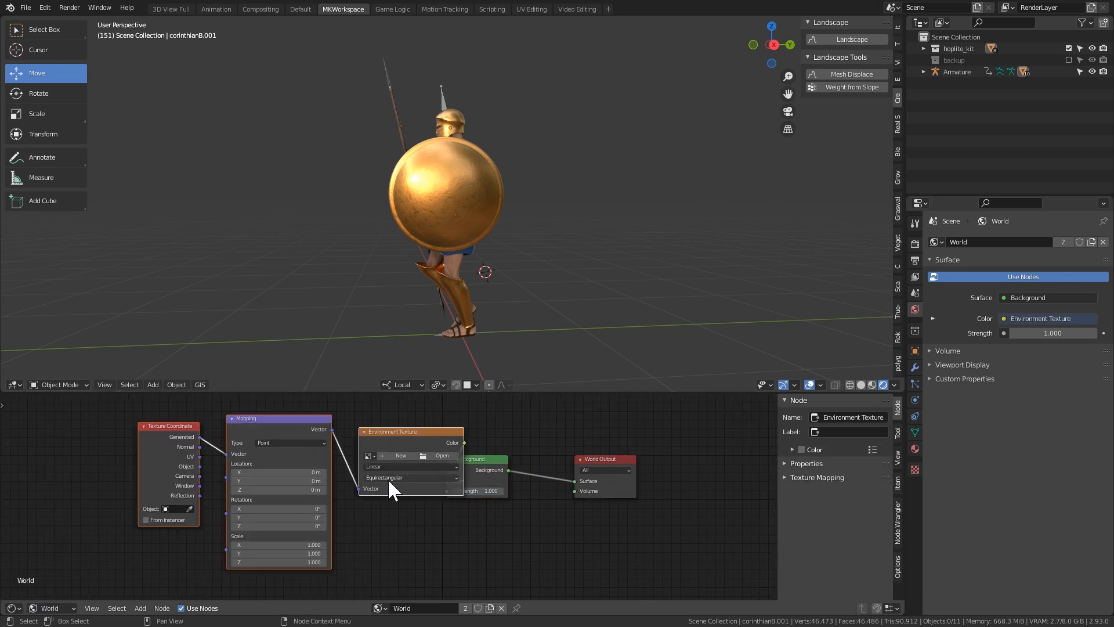
click(390, 399)
drag(407, 408, 191, 491)
key(g)
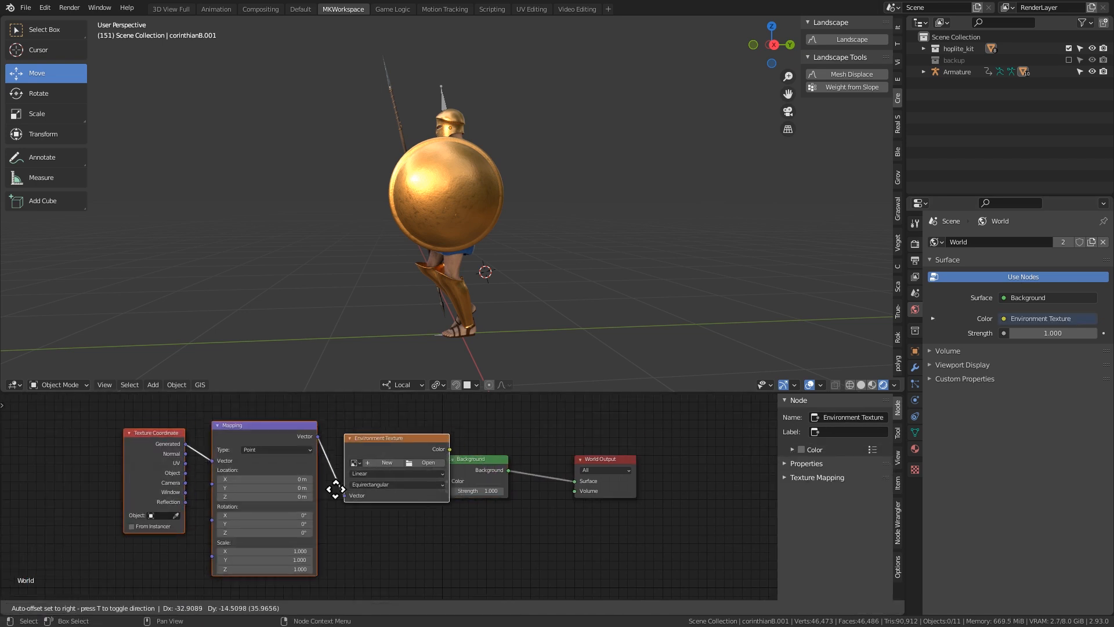
click(279, 512)
click(381, 450)
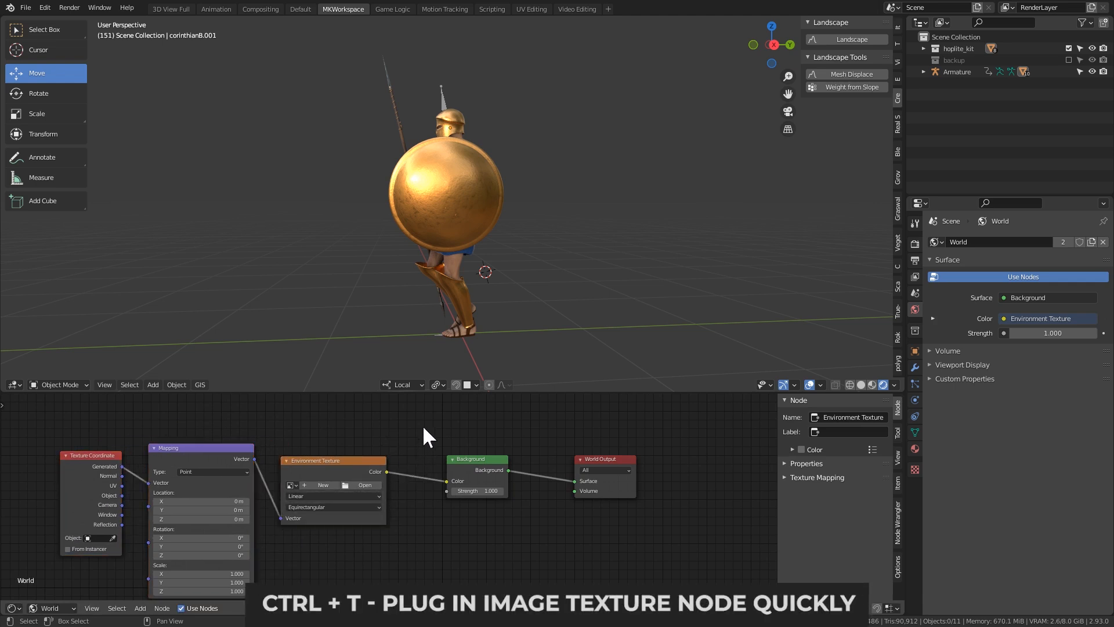
Step: Load syferfontein_6d_clear_8k_oceanmod2k.hdr from the HDRI_environments folder into the Environment Texture node, filtering the files by "ocea"
click(369, 483)
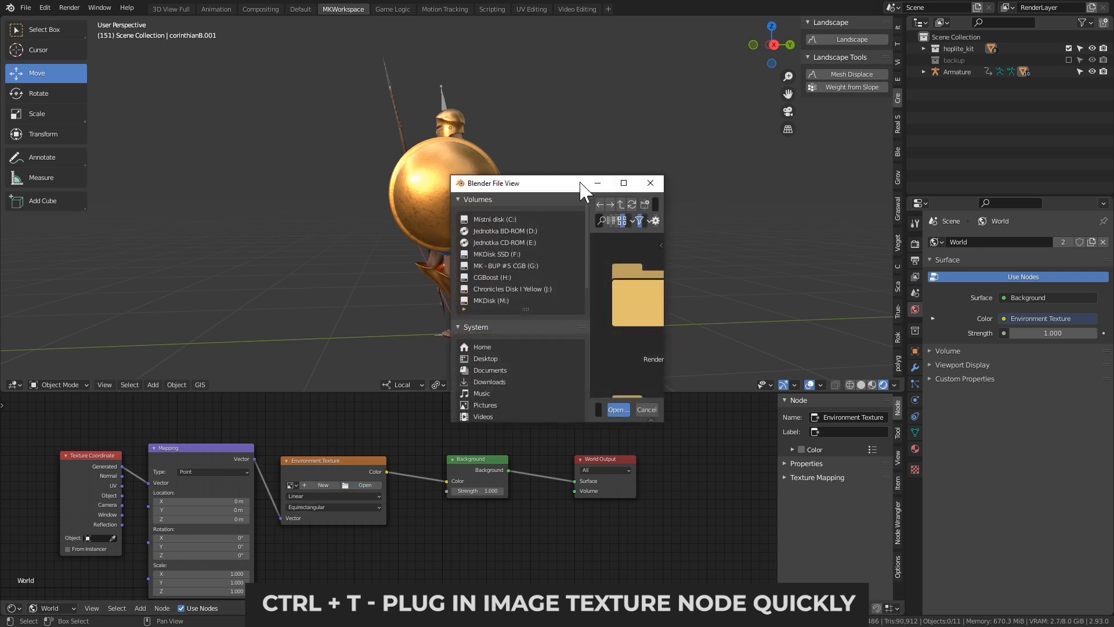
click(624, 183)
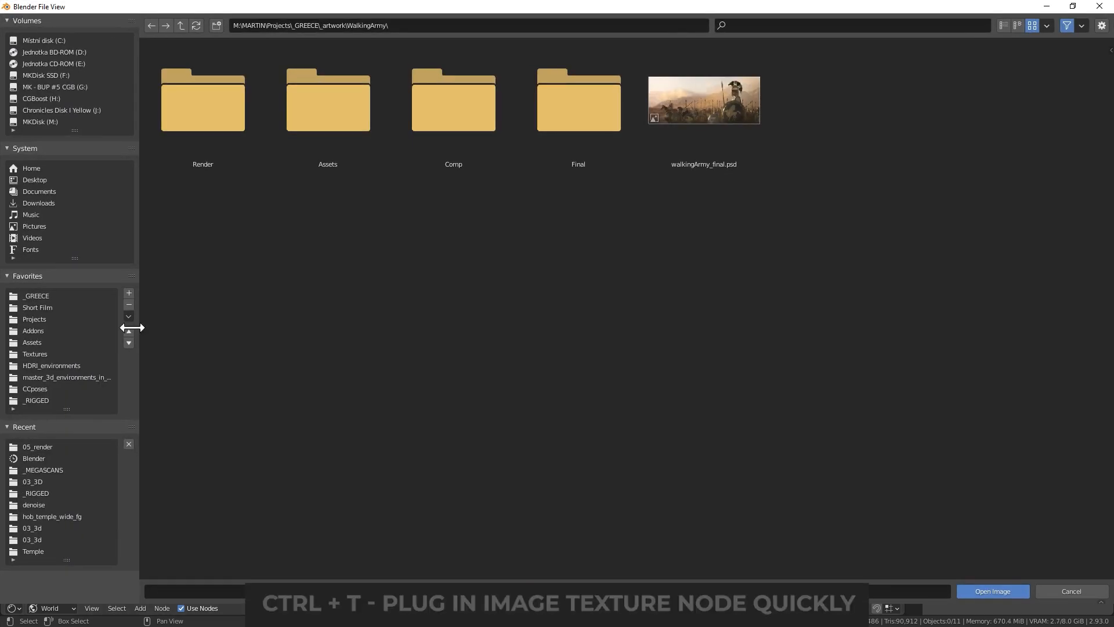
click(57, 375)
click(57, 365)
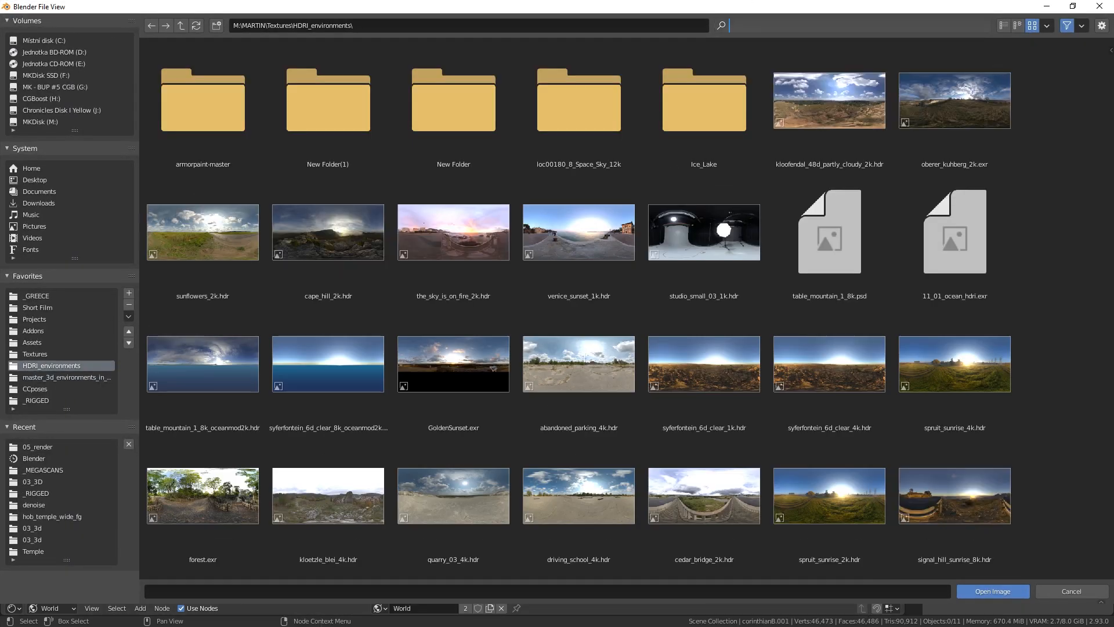
text(ocea)
click(732, 111)
click(457, 124)
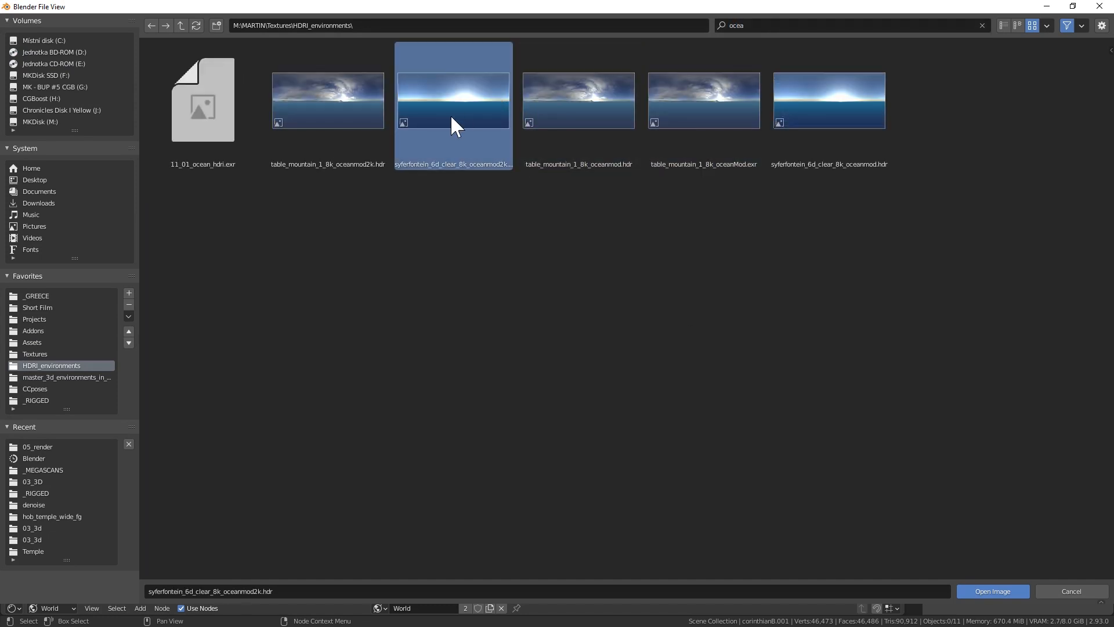
double_click(450, 114)
middle_drag(300, 489, 319, 467)
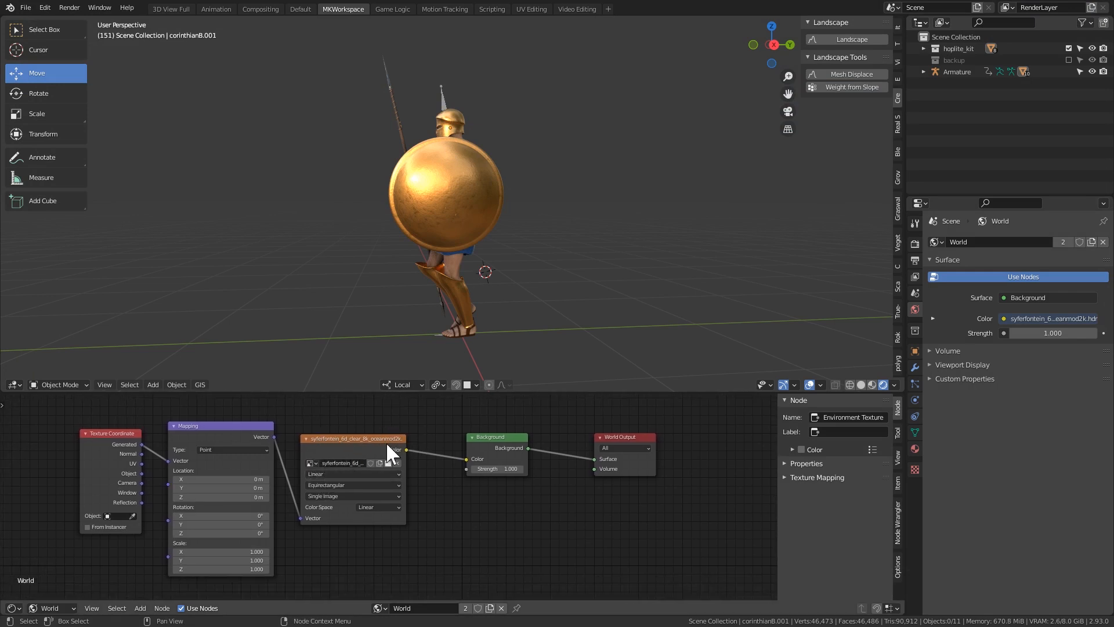
Step: Set the Mapping node's Z rotation to -160°
click(180, 533)
text(-160)
key(Return)
scroll(263, 536, up, 3)
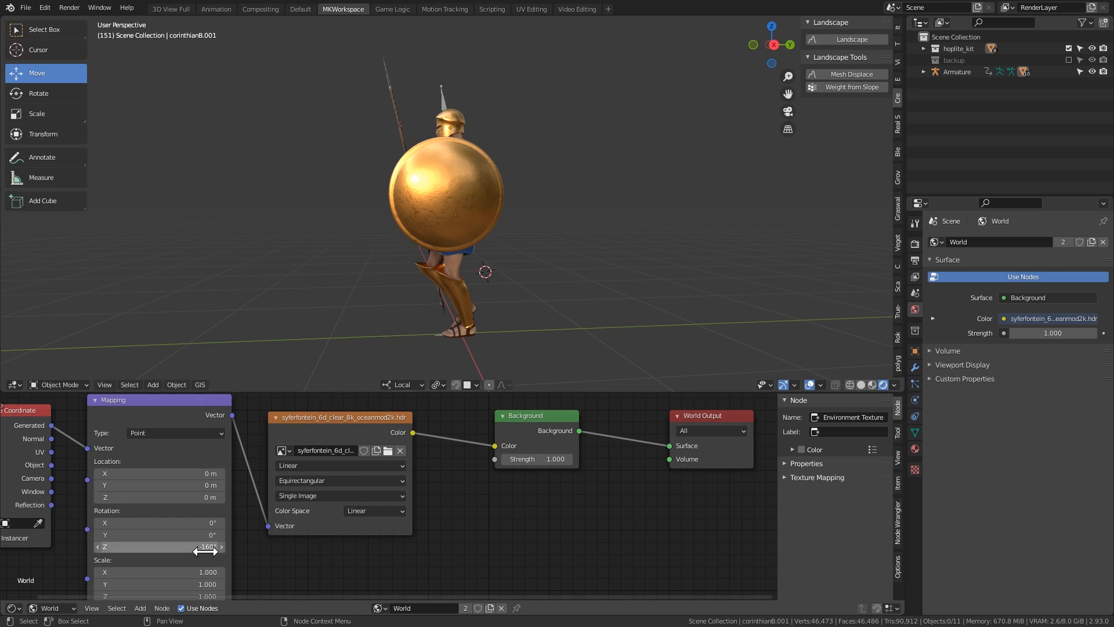
scroll(351, 552, down, 3)
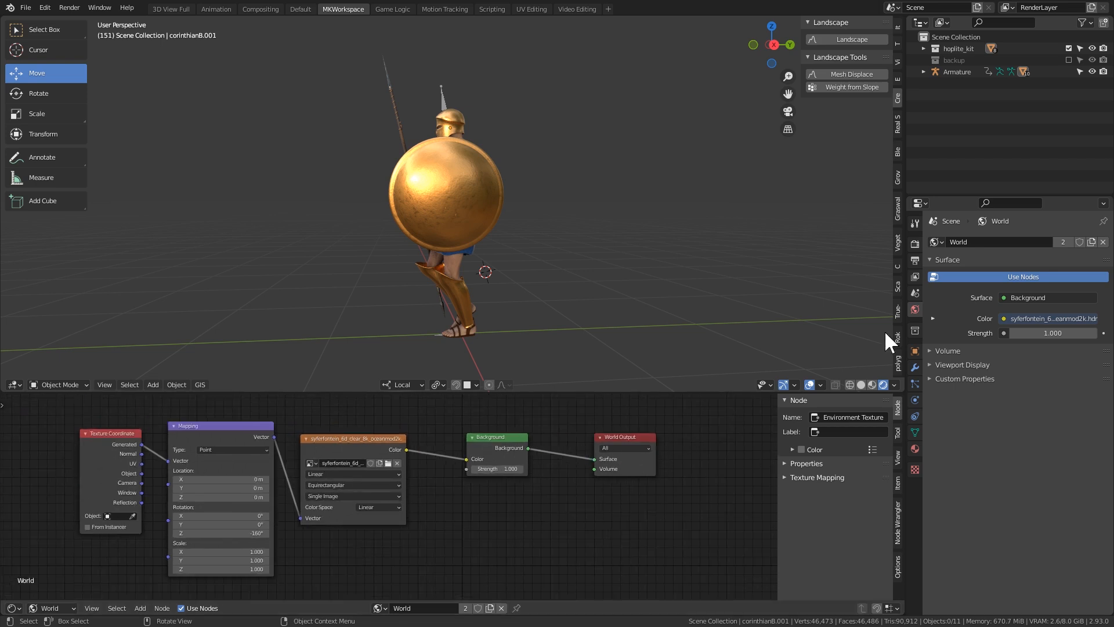
Step: Enable Scene World lighting in the viewport shading settings
click(894, 385)
click(894, 385)
click(894, 384)
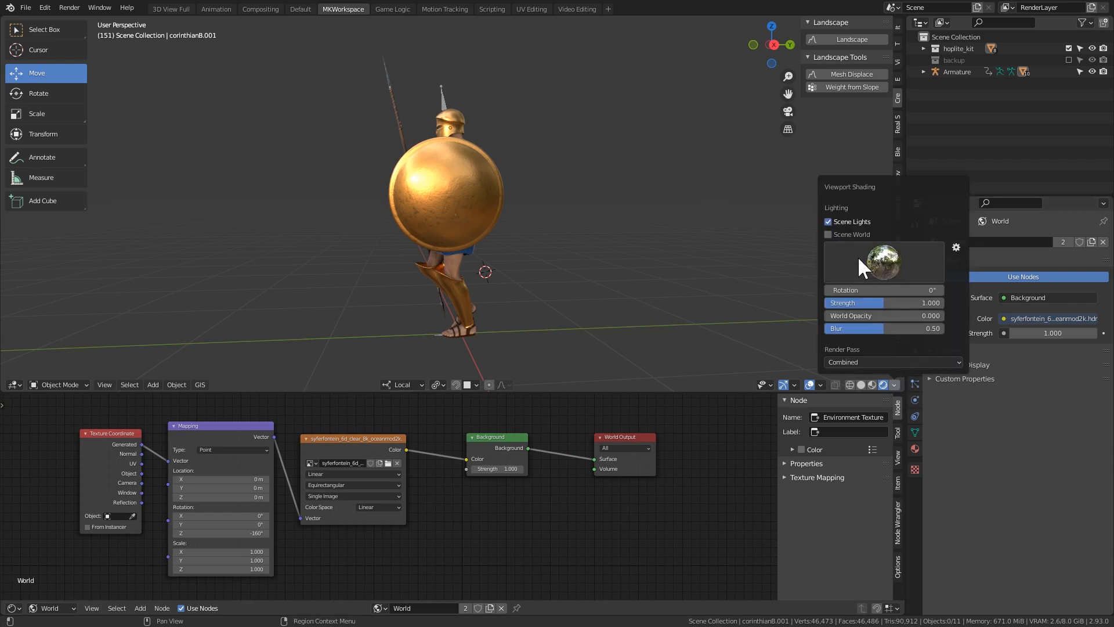
click(828, 234)
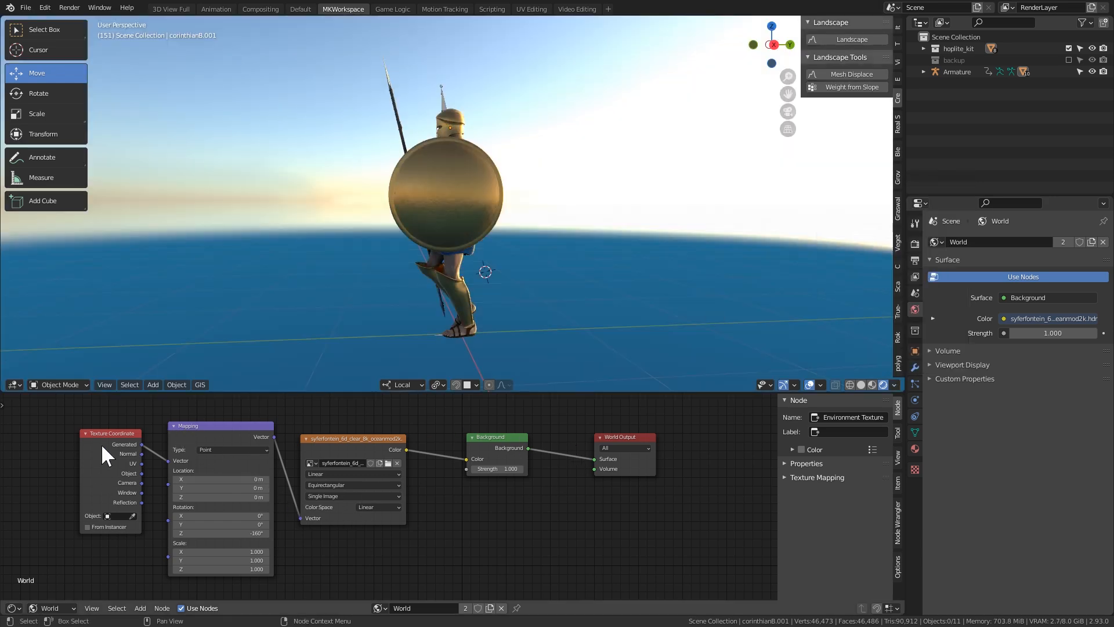
Step: Turn on the Transparent film option in the render settings to hide the HDRI background
click(915, 244)
scroll(969, 475, down, 3)
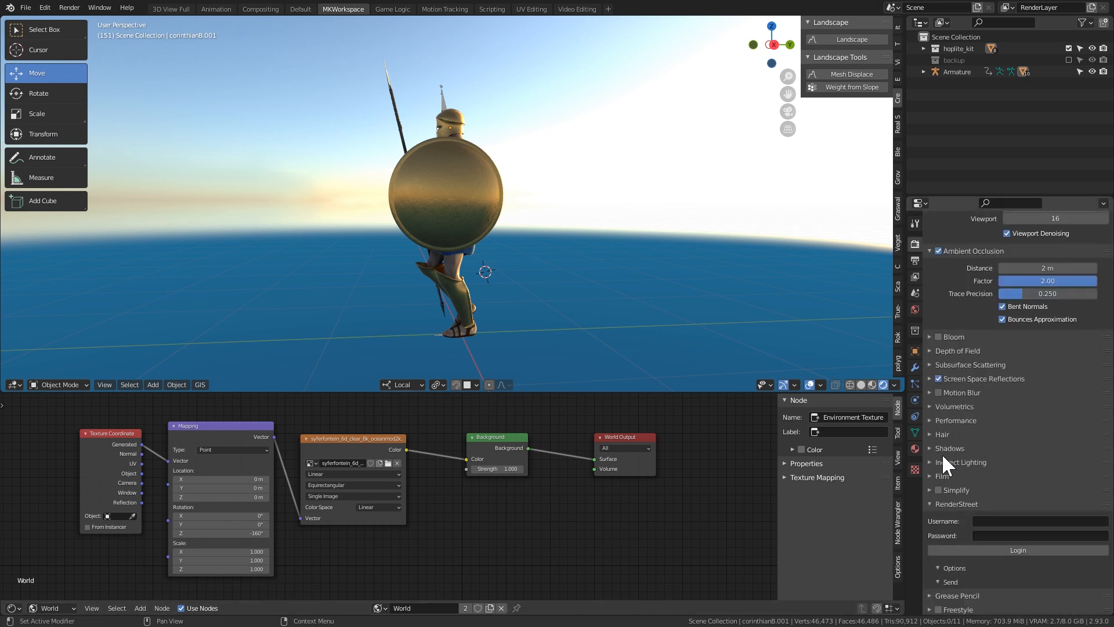
click(942, 474)
click(1002, 506)
middle_drag(643, 244, 635, 241)
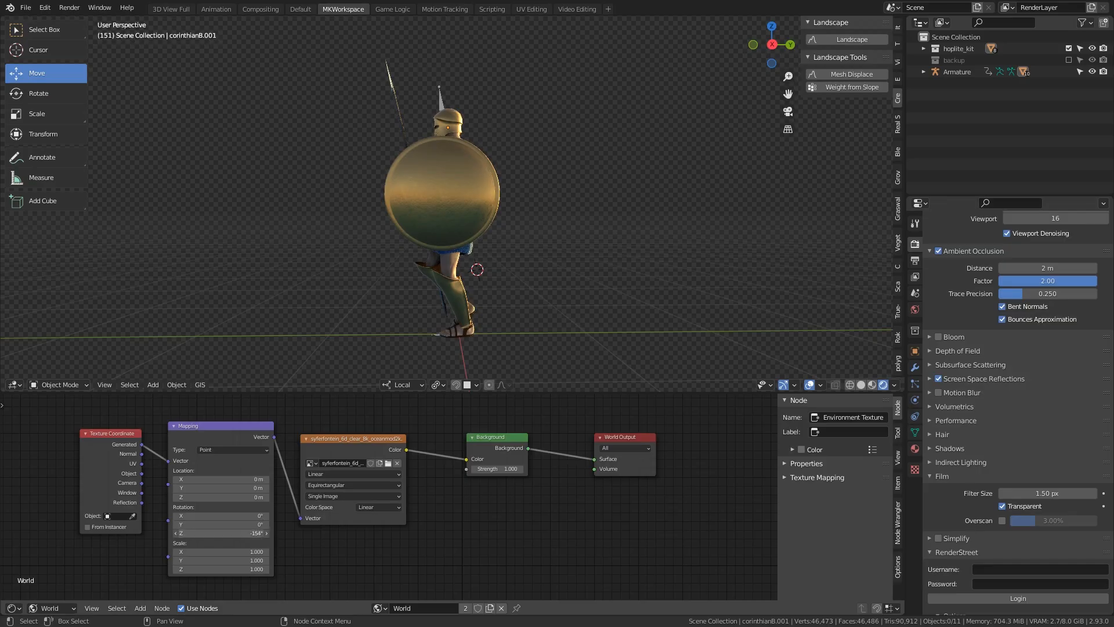
Step: Set the Mapping node's Z rotation to 115° and the Background strength to 0.5
drag(221, 533, 374, 532)
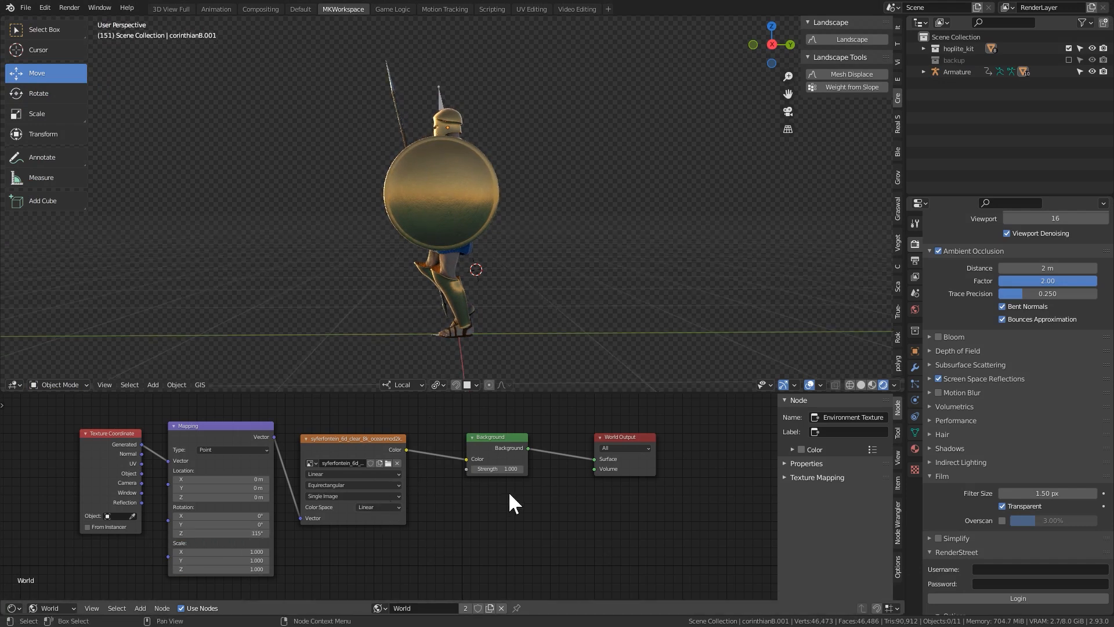
click(511, 470)
text(.5)
key(Return)
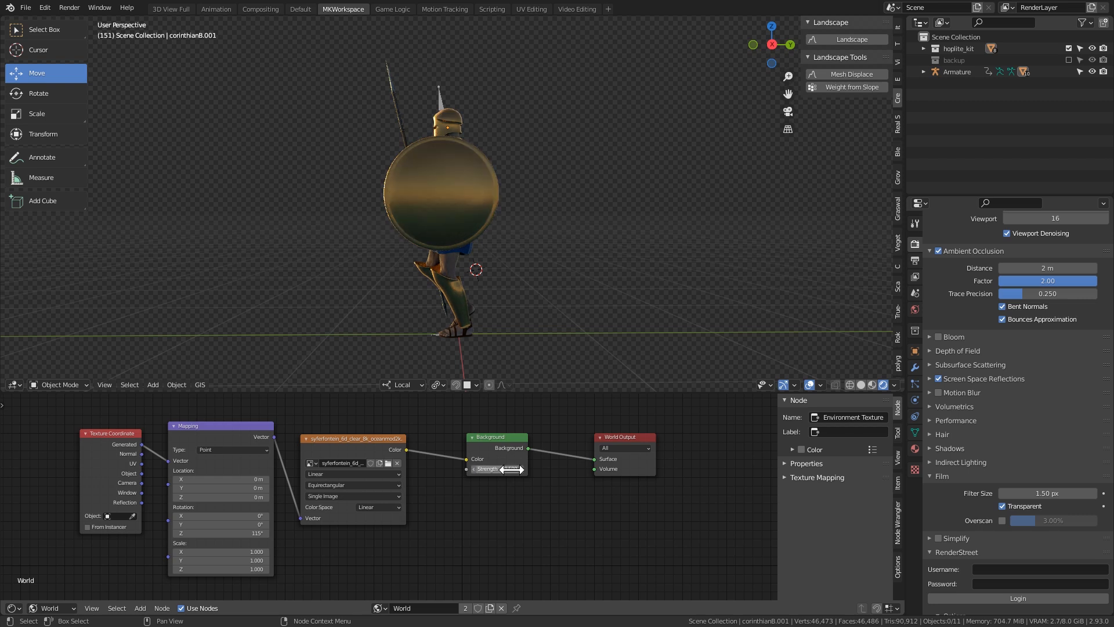
Step: Play the hoplite's walking animation to check it under the new lighting
middle_drag(475, 186, 449, 200)
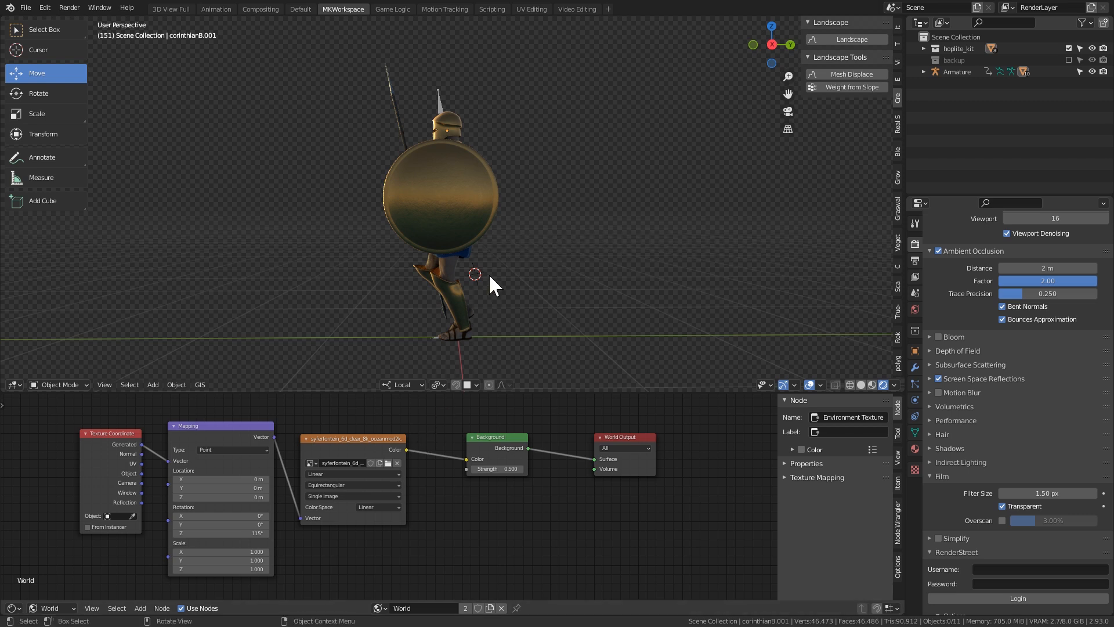
key(space)
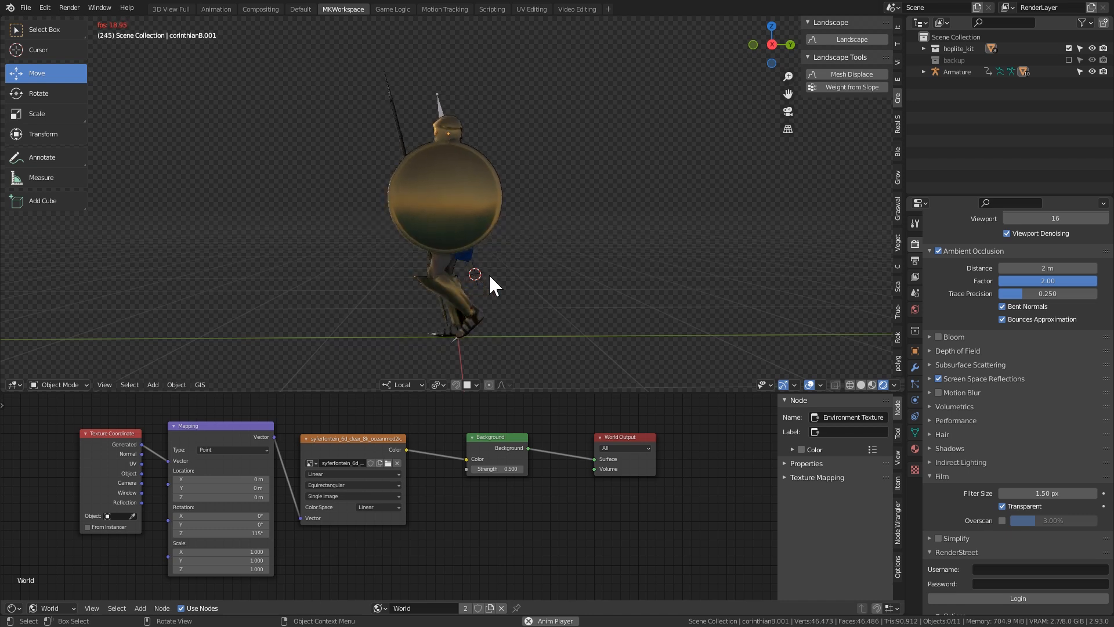
Step: Add a timeline area below the node editor showing the armature's keyframes, and set the scene's end frame to 82
click(444, 103)
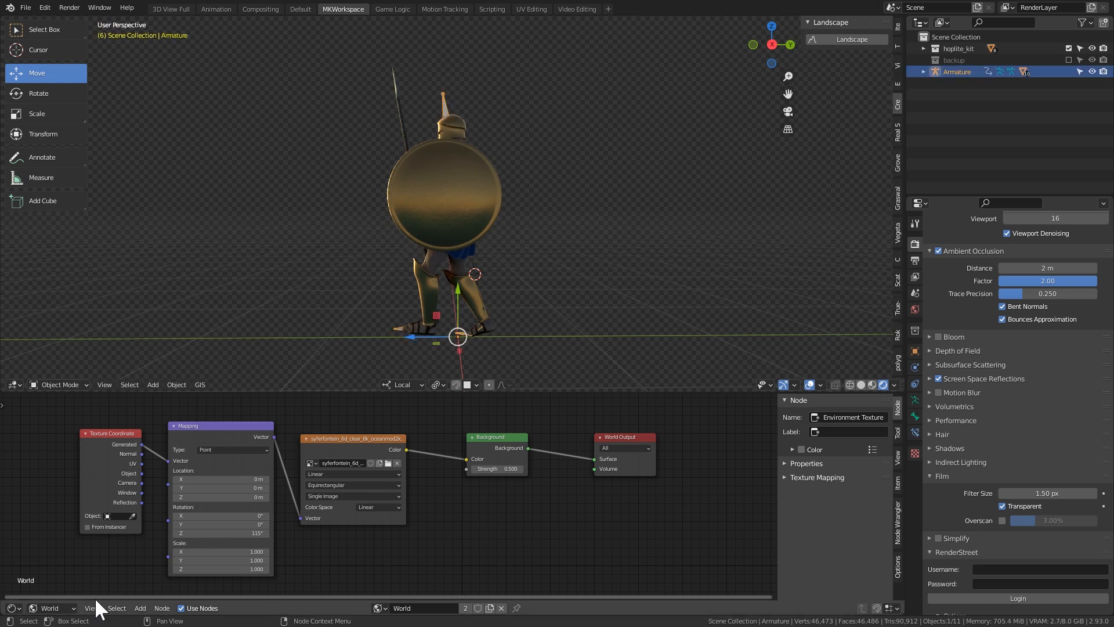
drag(5, 593, 5, 564)
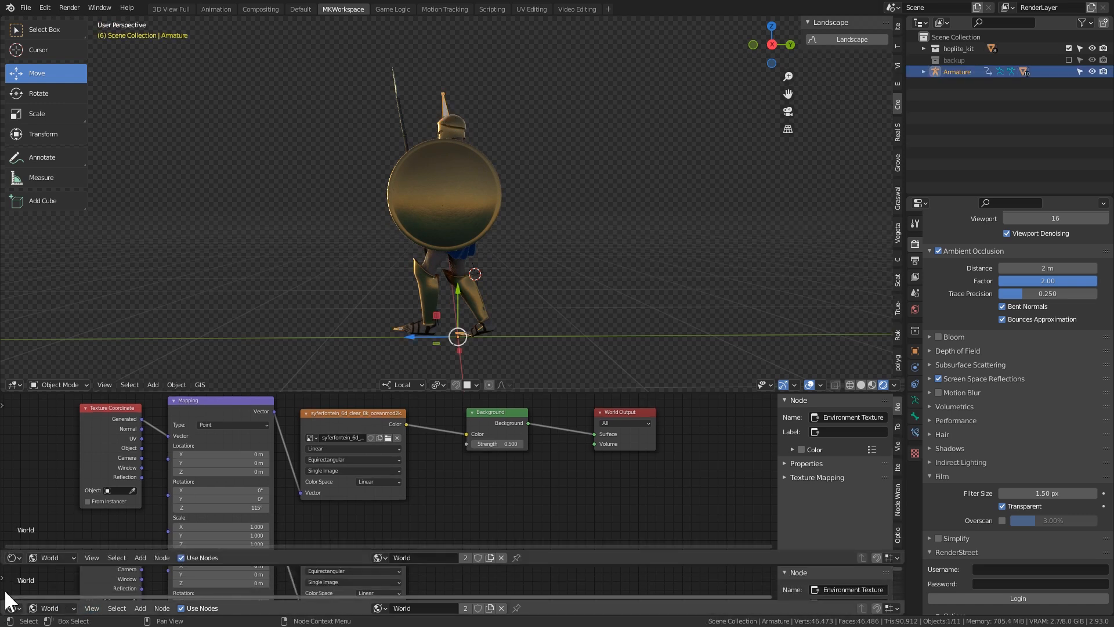
click(11, 609)
click(218, 489)
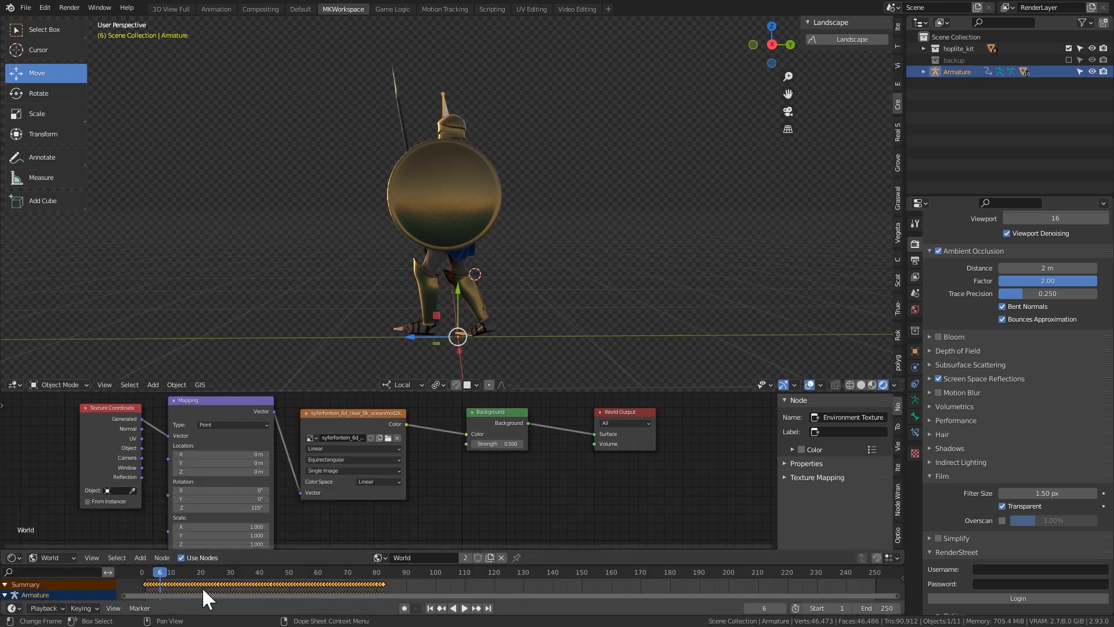
key(space)
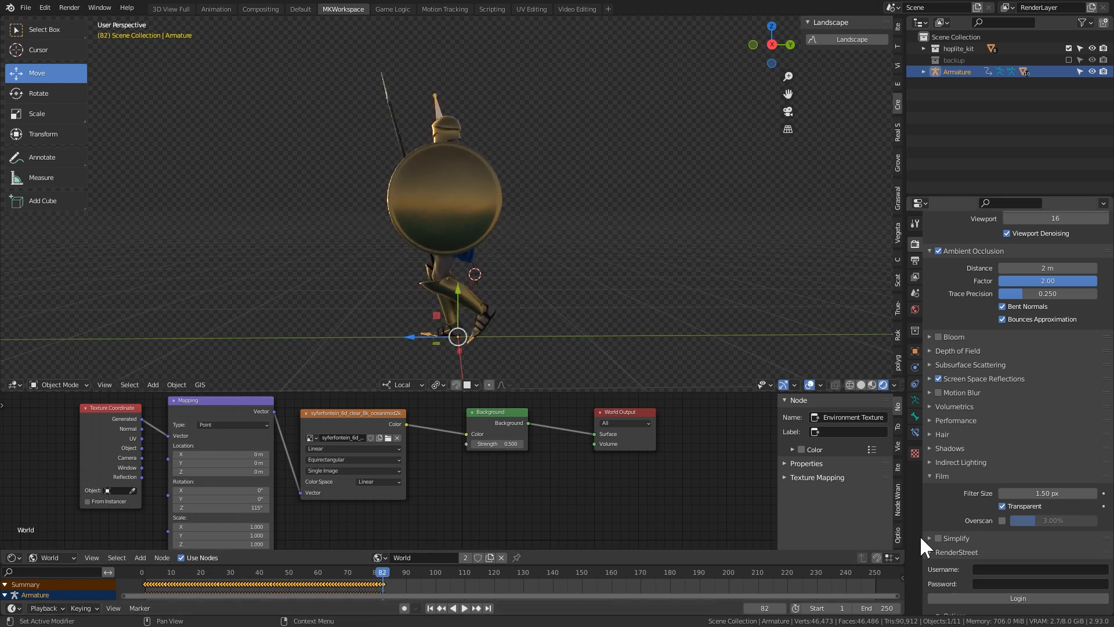
key(Return)
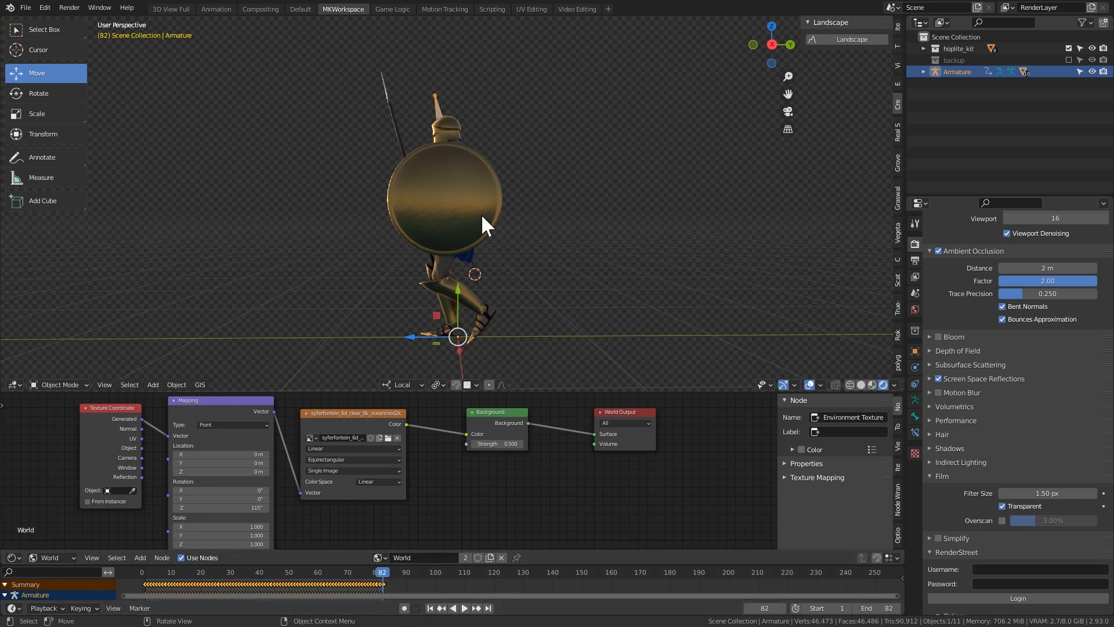
Step: Switch the viewport to solid shading and play the looping walk animation
click(861, 384)
key(space)
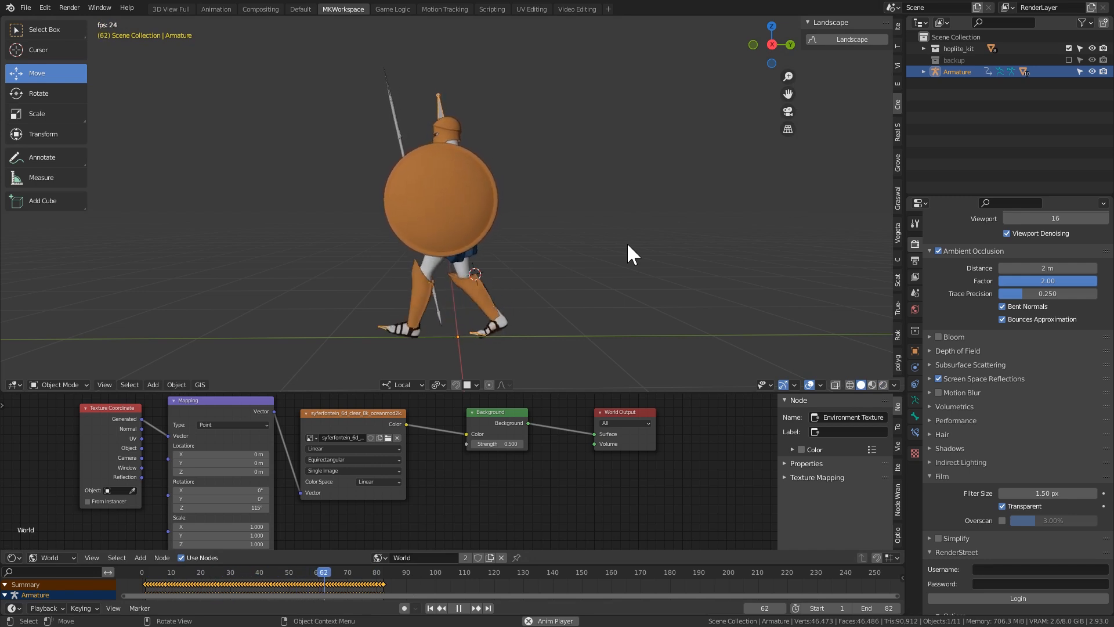
click(627, 242)
key(Escape)
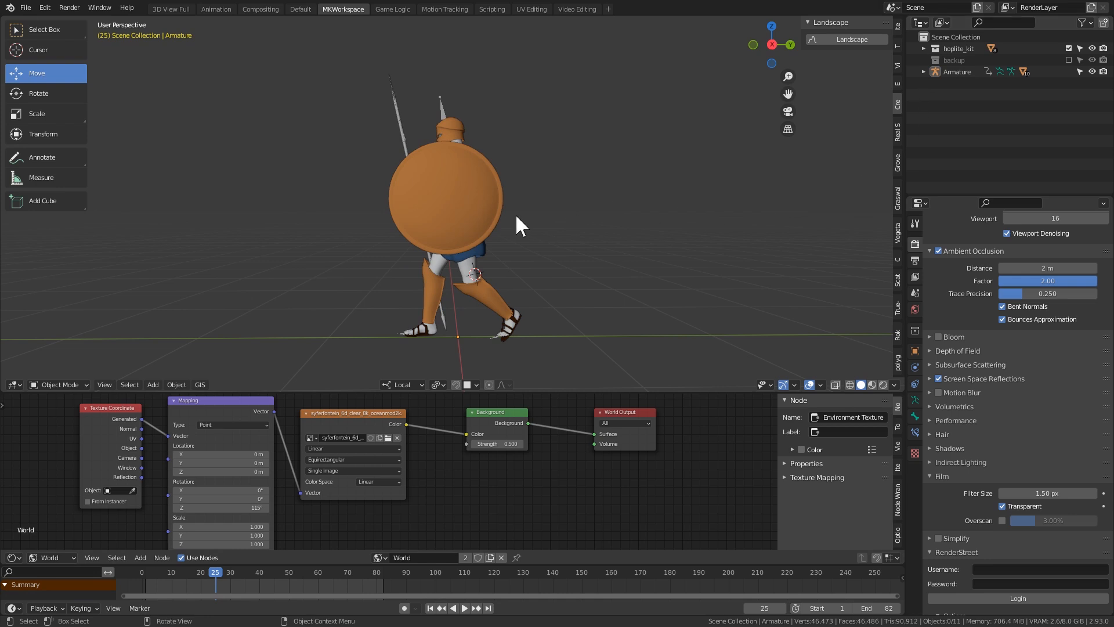
Step: Add a camera and set its rotation to X 90°, Y 0° and Z 90°
key(shift+a)
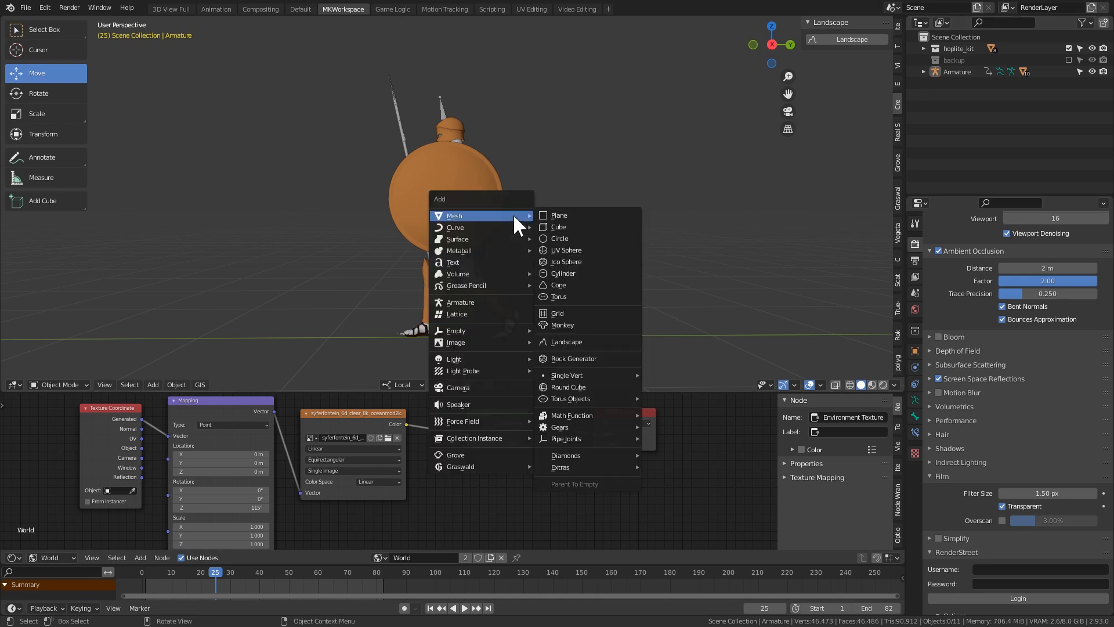
click(484, 388)
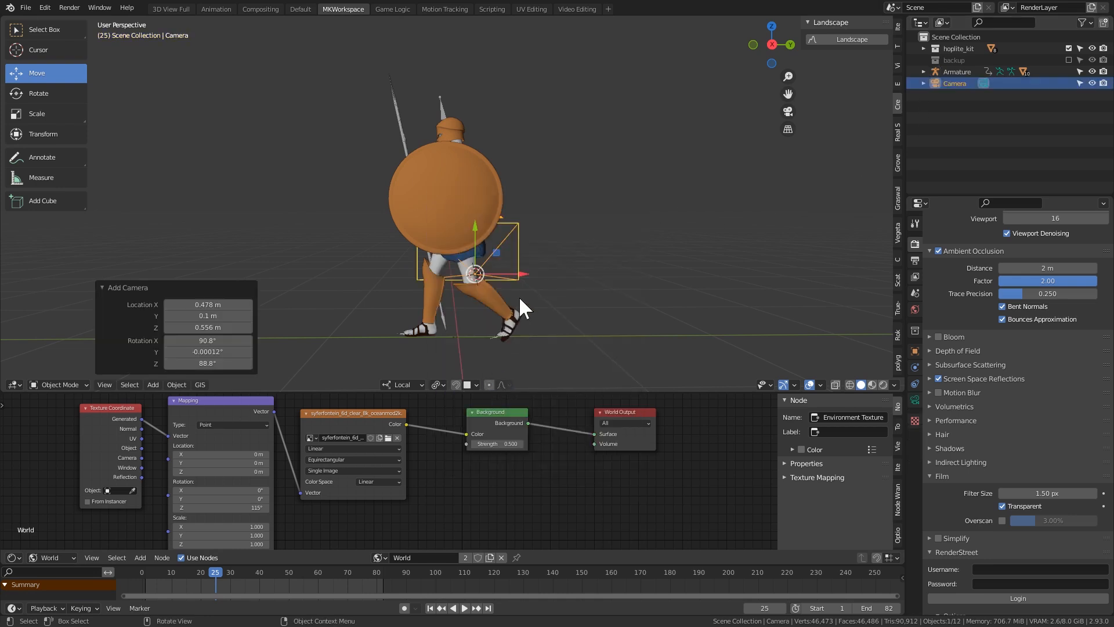
click(916, 350)
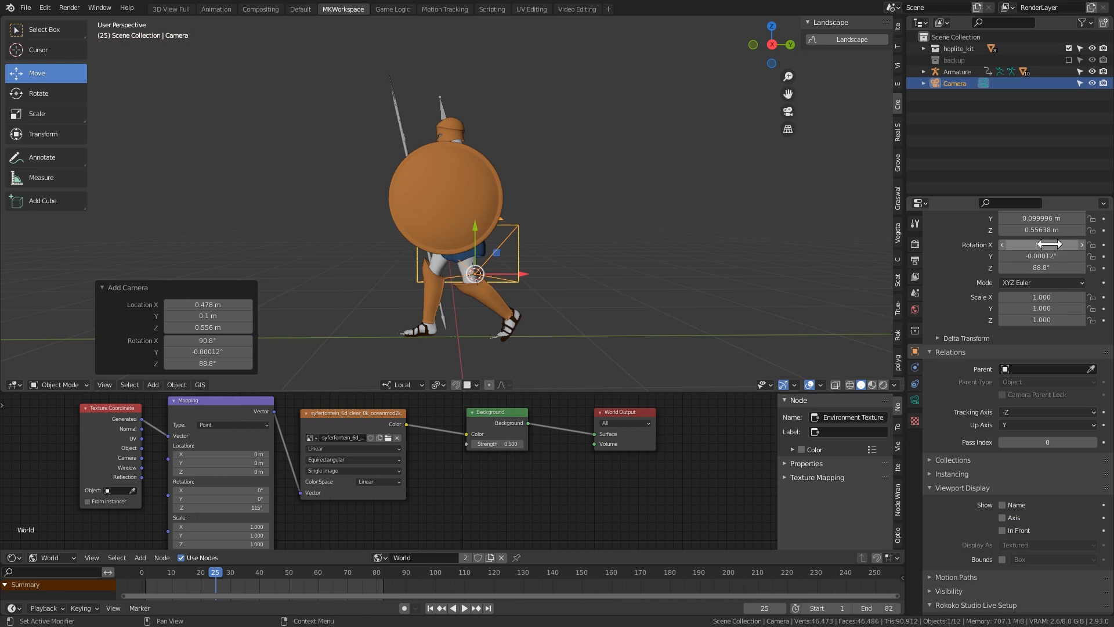
middle_drag(768, 241, 647, 249)
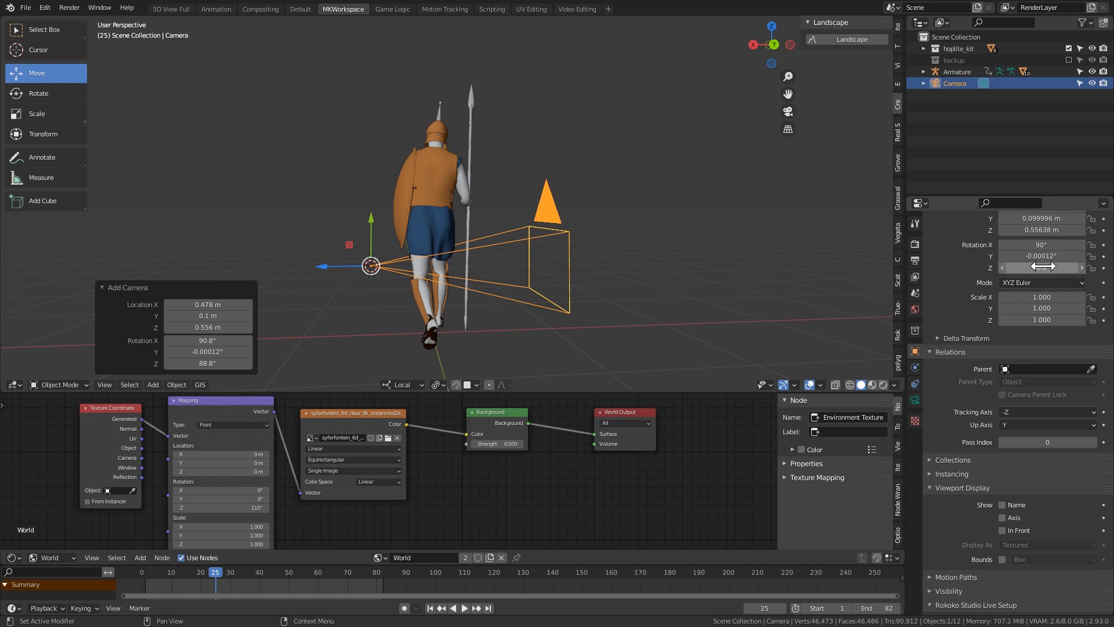
click(1050, 245)
text(90)
key(Tab)
text(90)
key(Return)
Step: Move the camera back about 2.48 m along its local Z axis and look through it
middle_drag(547, 238, 493, 270)
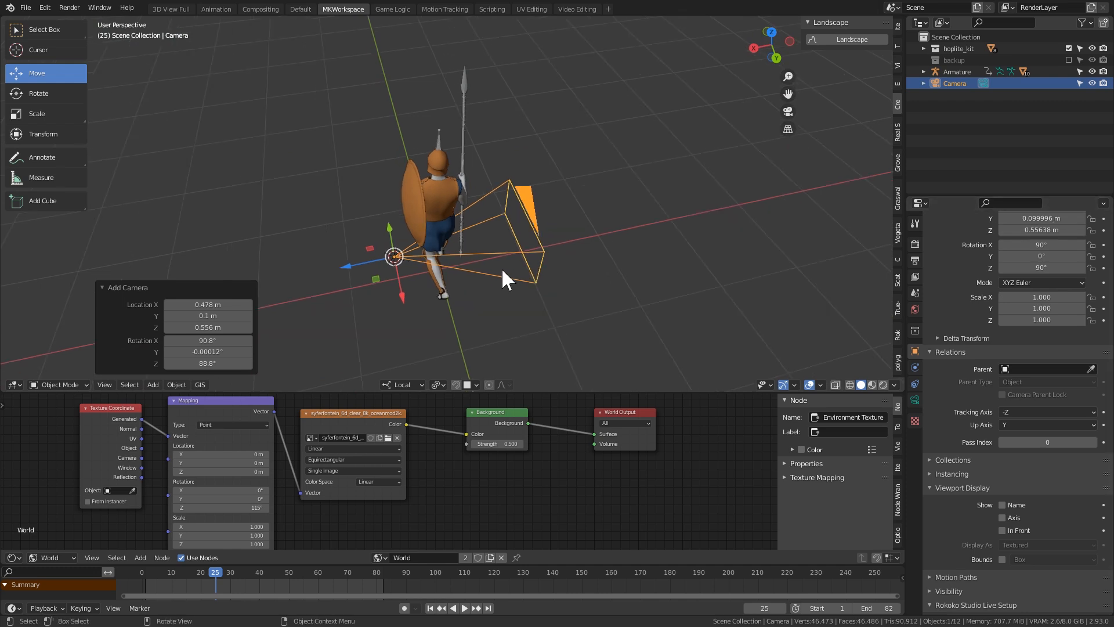
key(g)
key(z)
key(z)
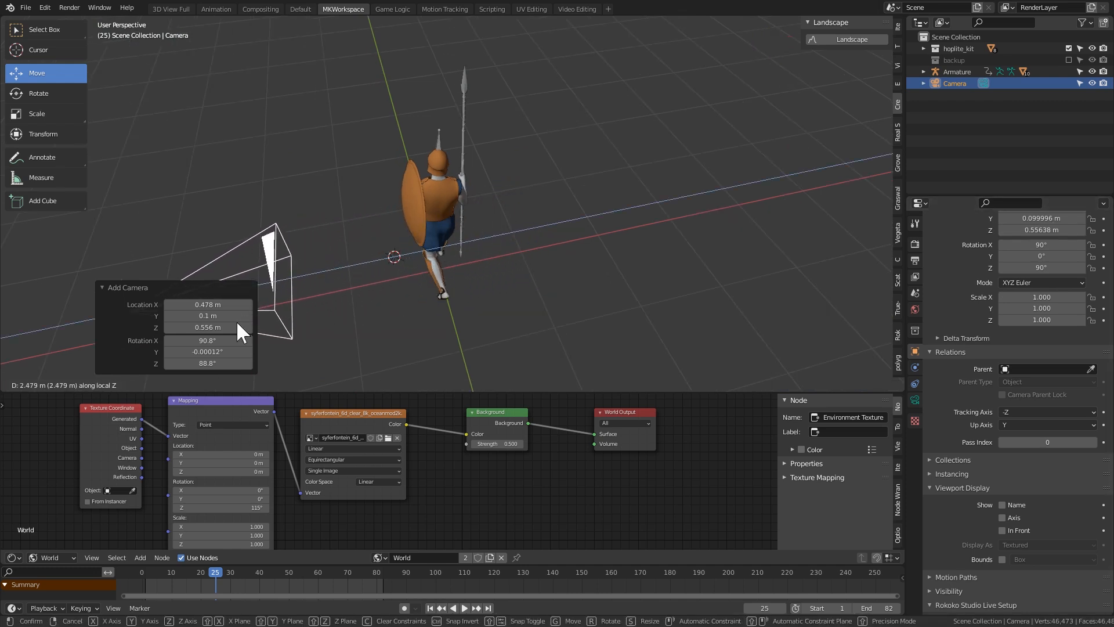
click(242, 326)
middle_drag(404, 288, 550, 135)
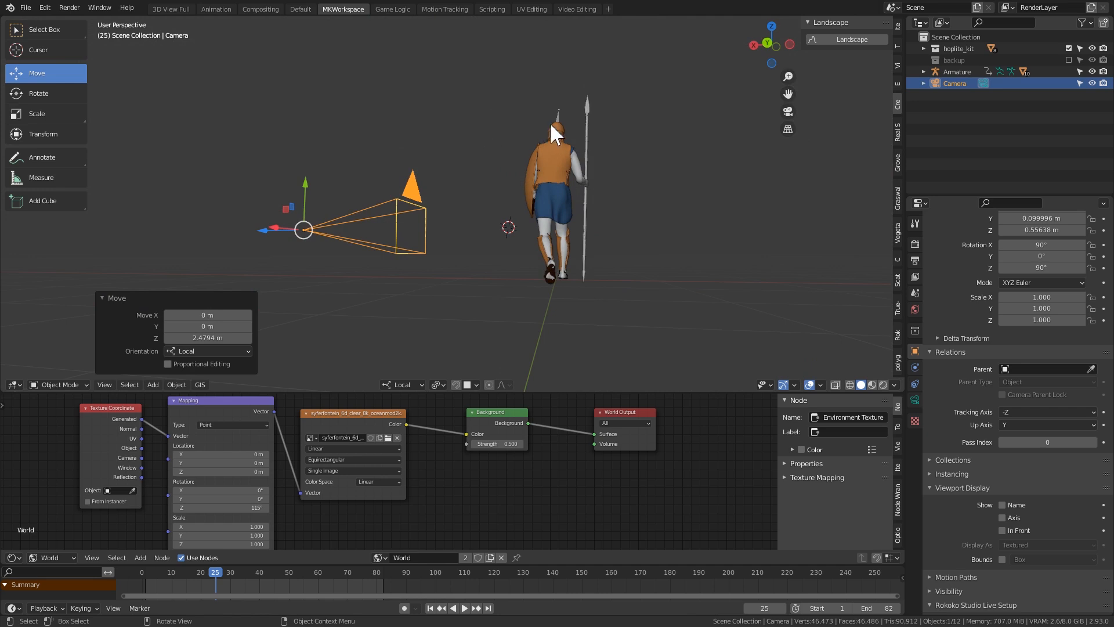
middle_drag(437, 204, 471, 222)
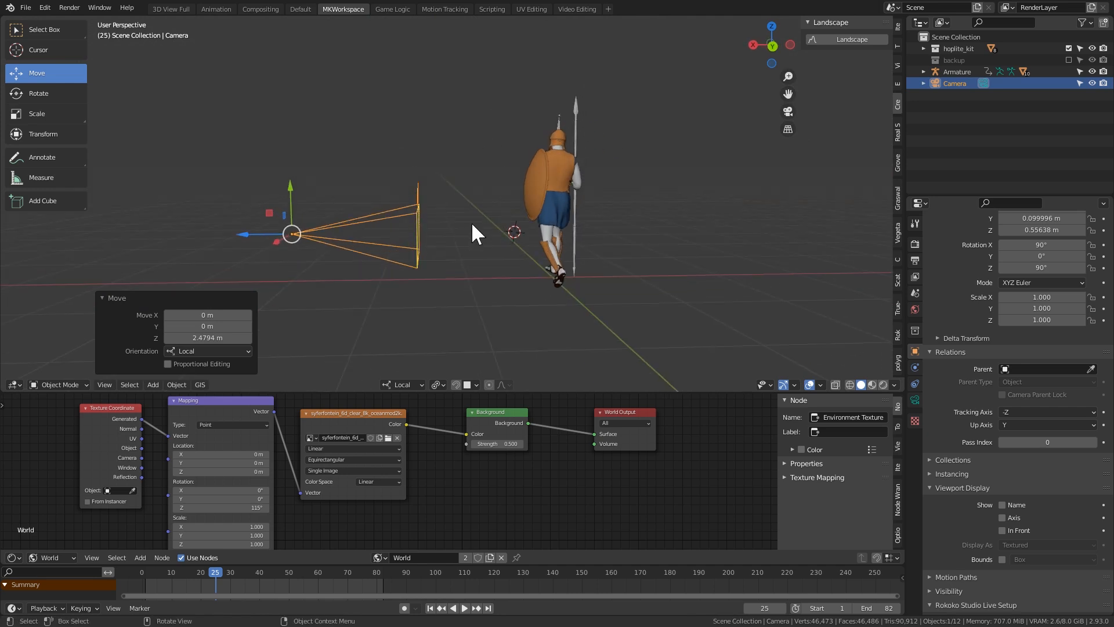
key(KP_0)
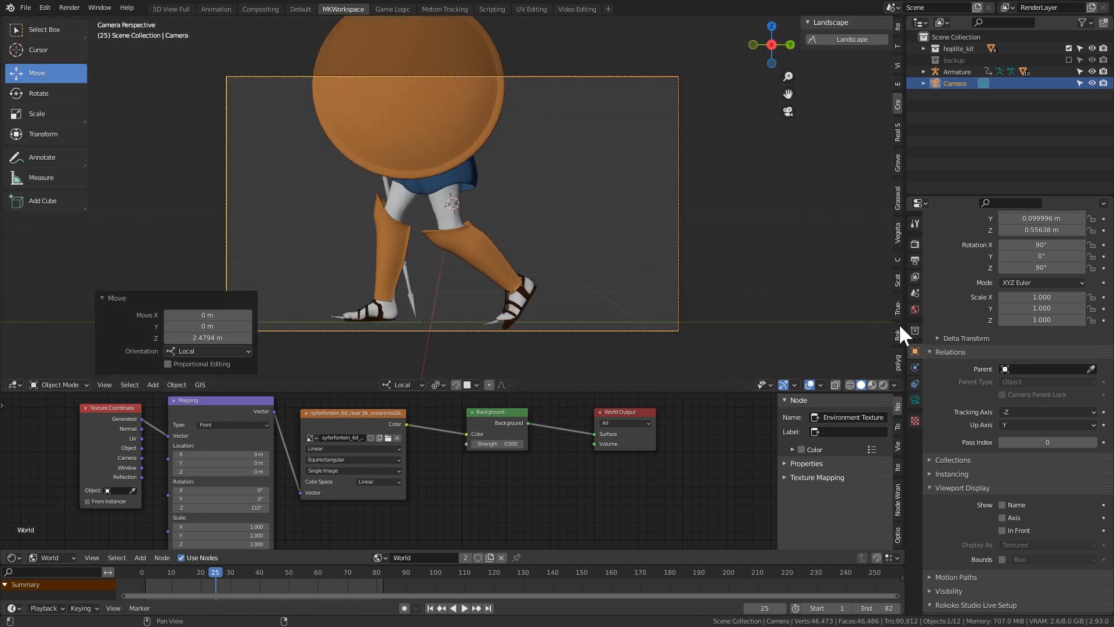
Step: Try the Orthographic camera type and return the camera to Perspective
click(915, 400)
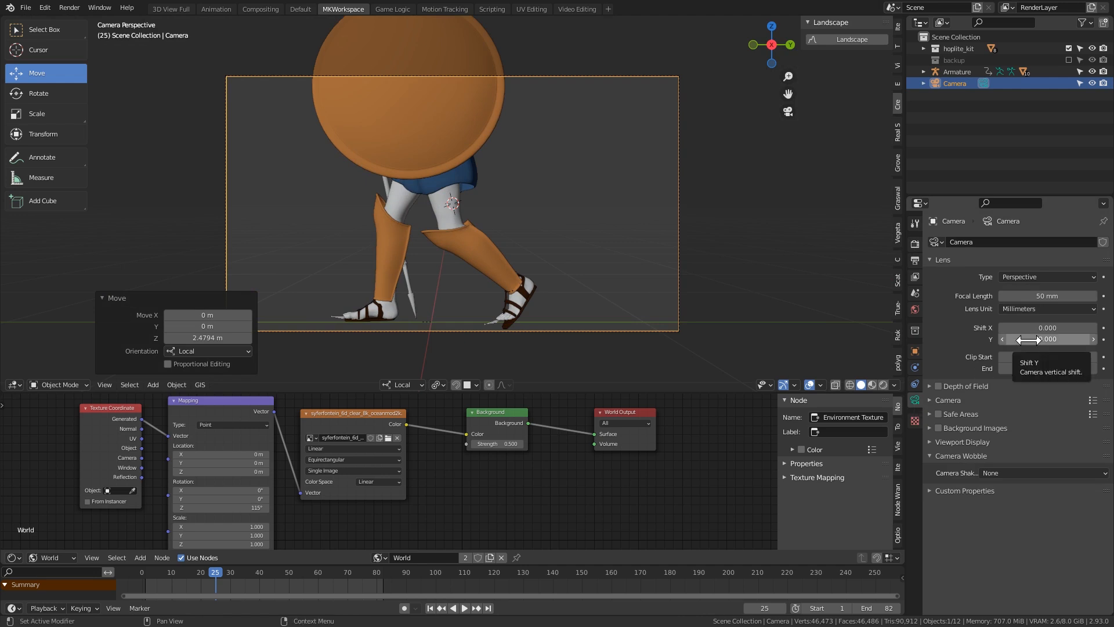
click(1045, 274)
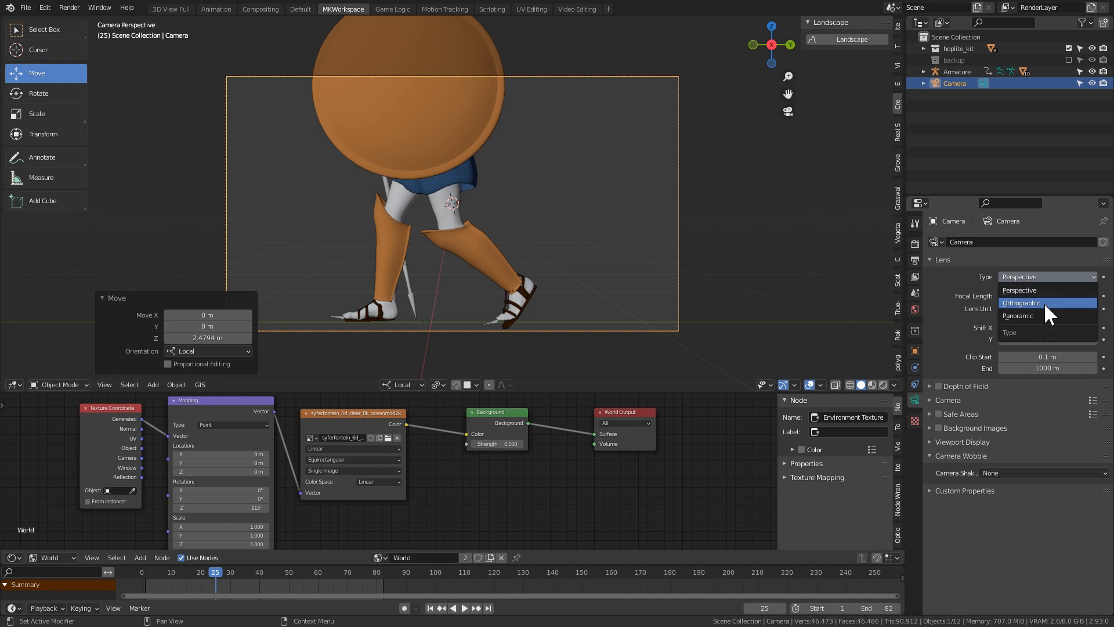
click(1043, 303)
click(1033, 275)
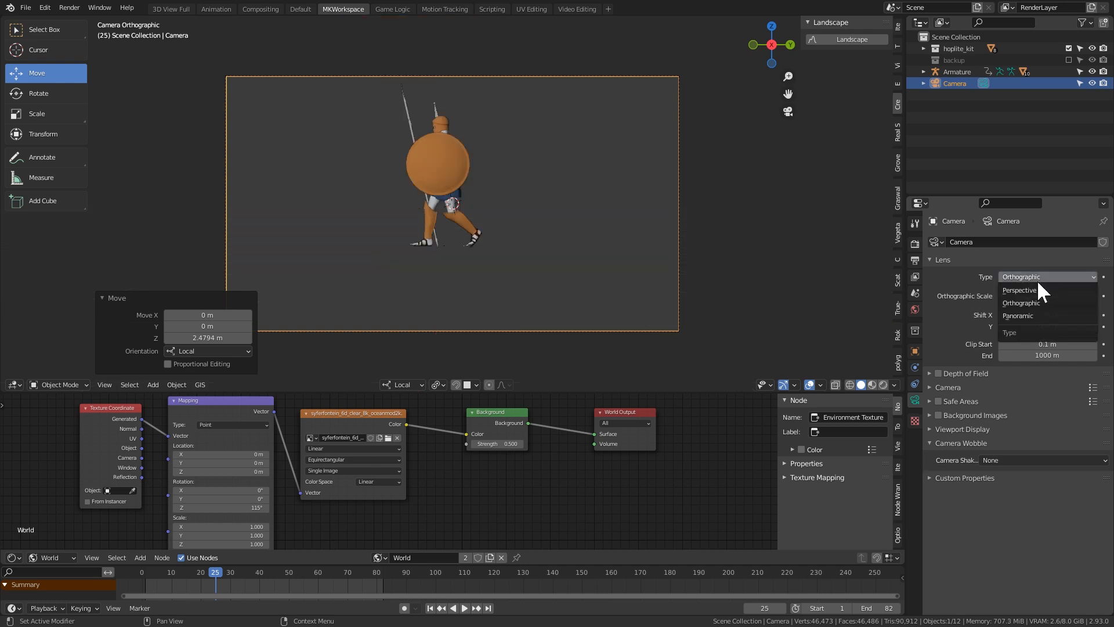
click(1038, 289)
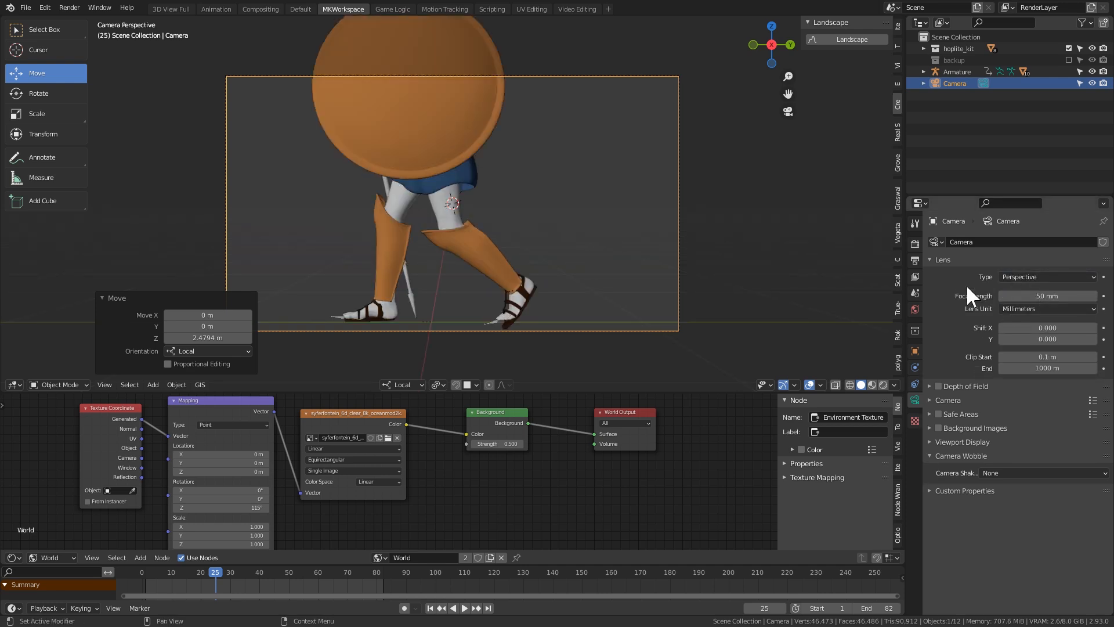
Step: Move the camera about 3.59 m back along its local Z axis and about 0.46 m up along its local Y axis
key(g)
key(z)
key(z)
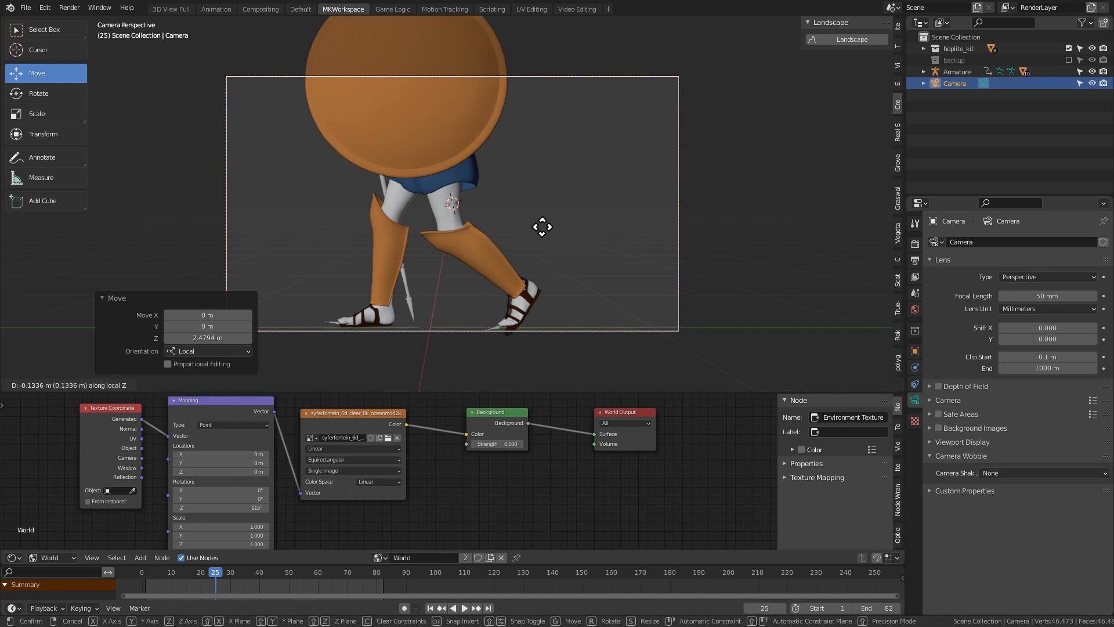
click(538, 288)
key(g)
key(y)
key(y)
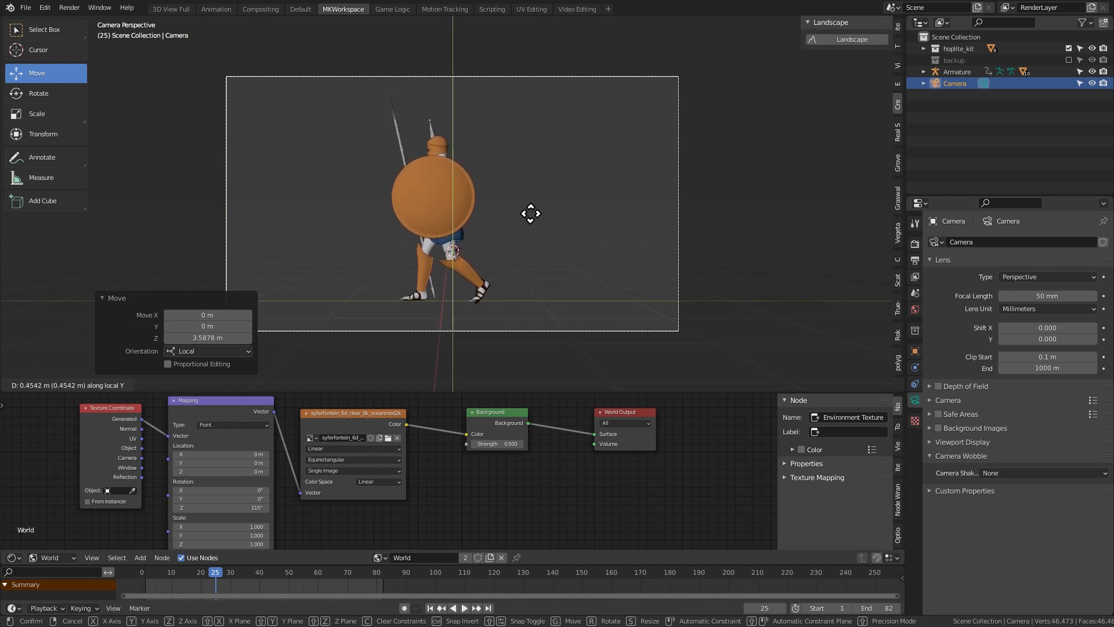
click(530, 213)
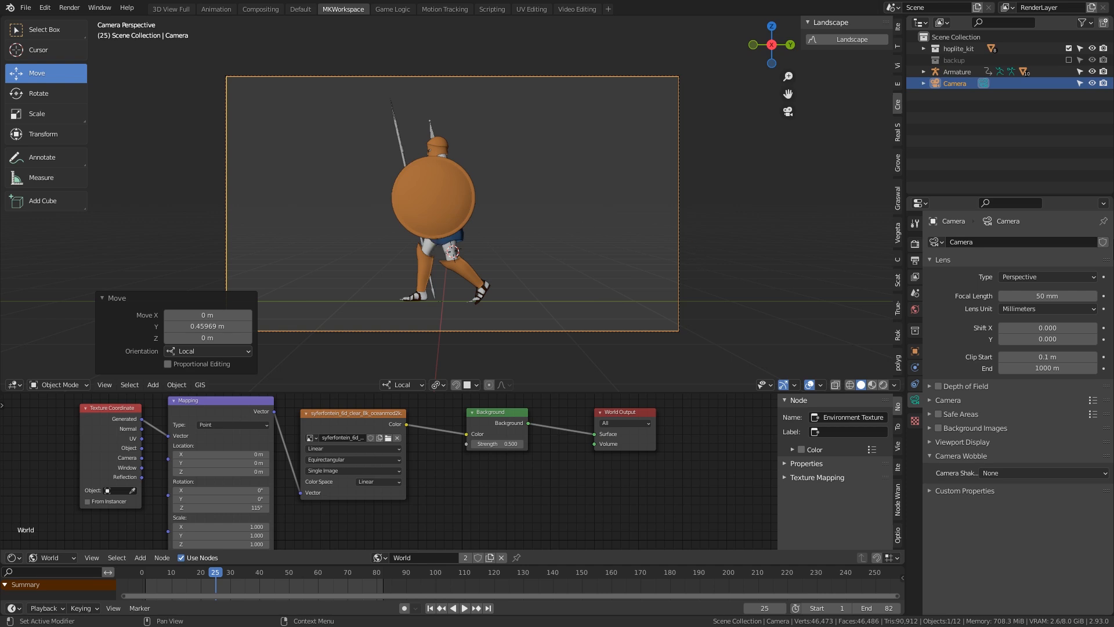
Step: Make the camera Orthographic and set its orthographic scale to 4.140
click(1034, 277)
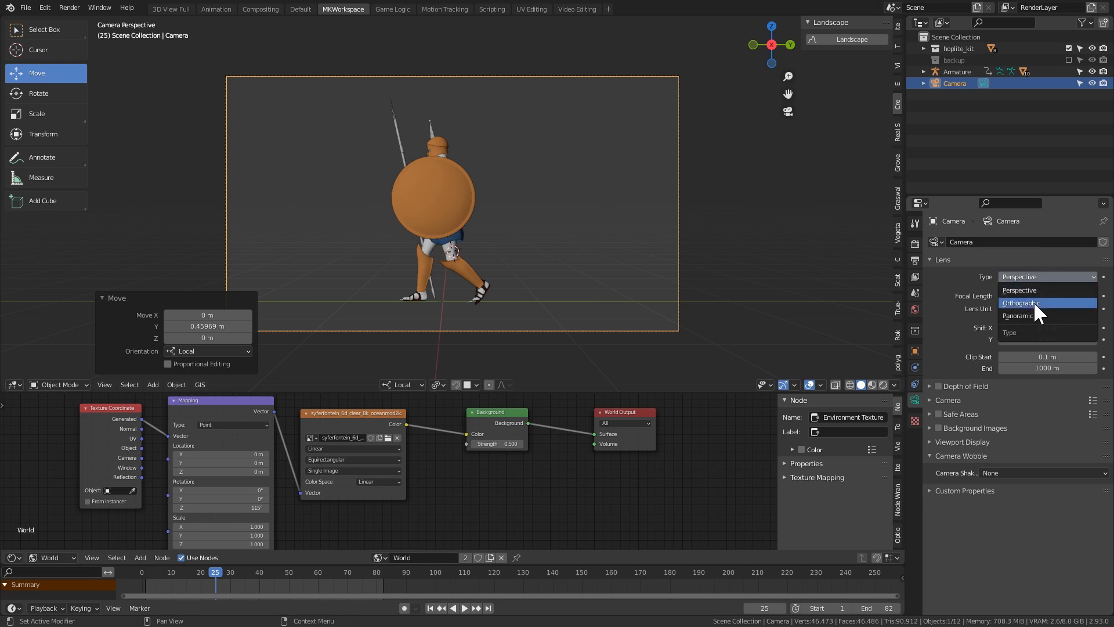
click(1033, 301)
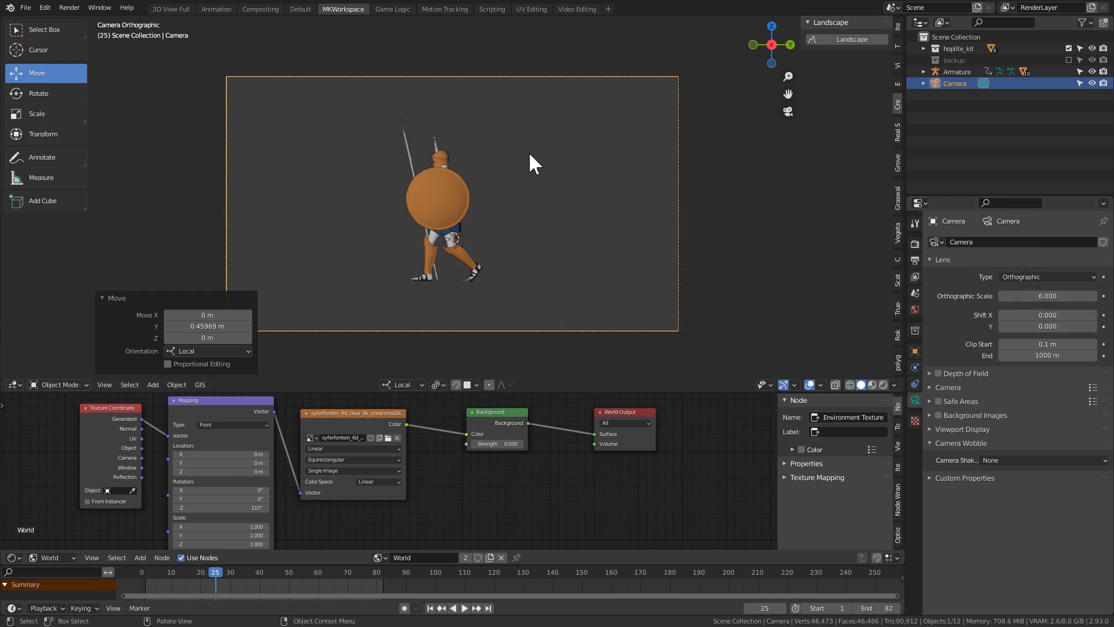
scroll(388, 105, up, 2)
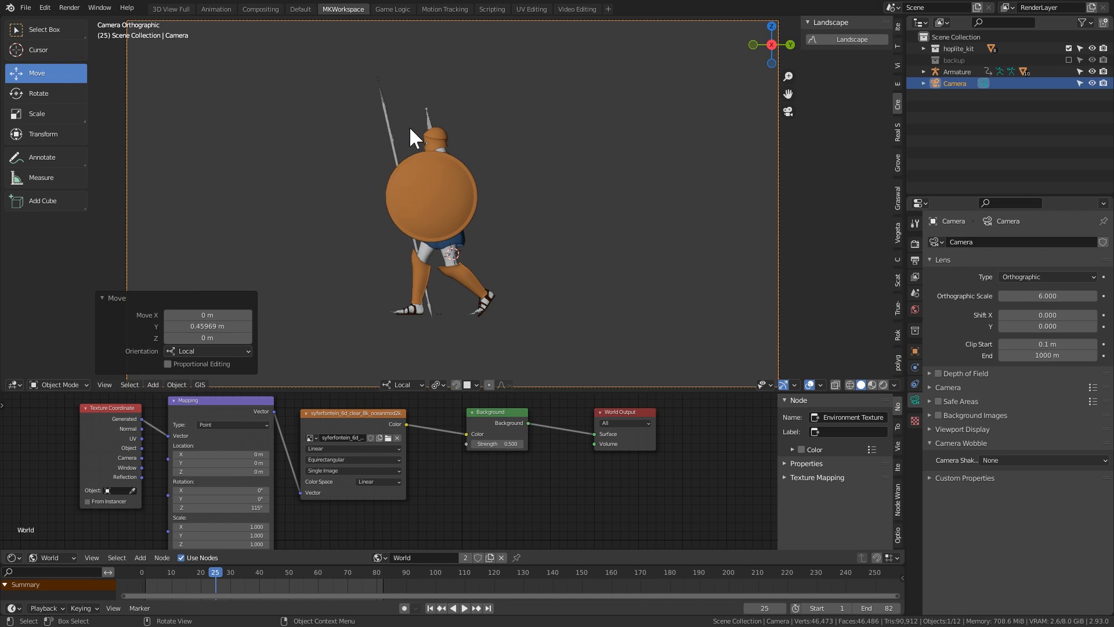
scroll(407, 133, down, 1)
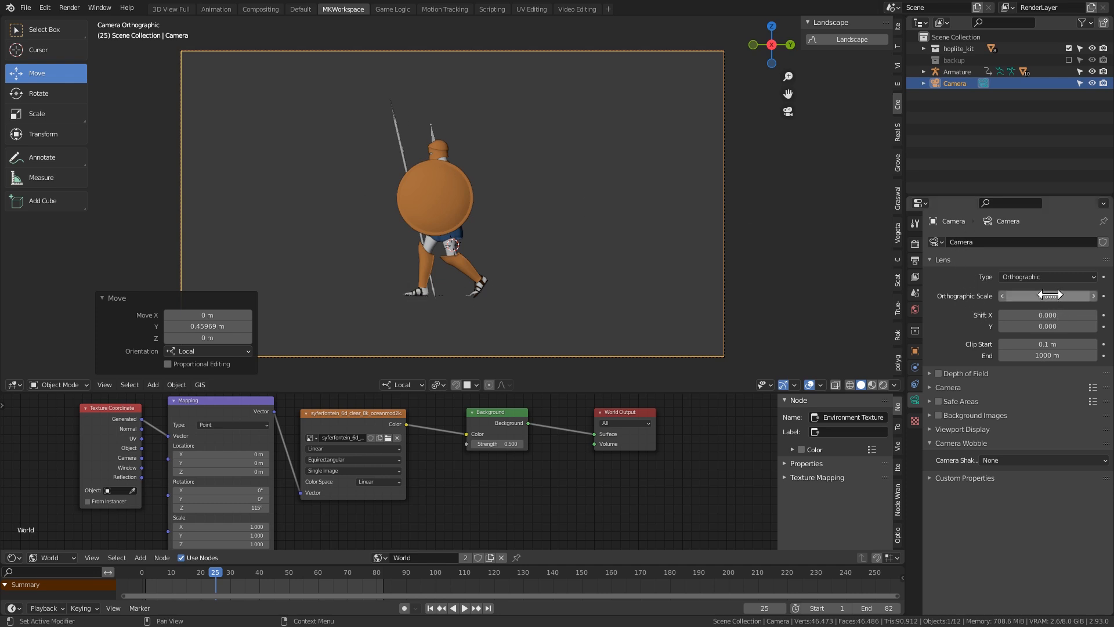
mouse_move(1049, 295)
mouse_down()
mouse_move(1068, 294)
mouse_move(1024, 294)
mouse_move(1079, 295)
mouse_move(1027, 295)
mouse_up()
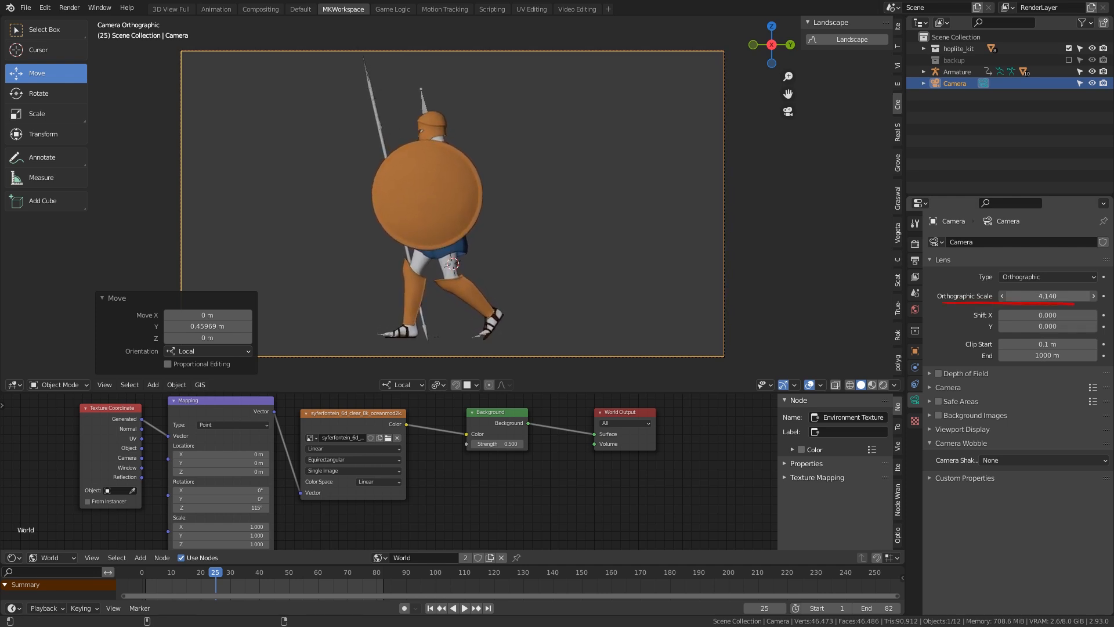
Step: Raise the camera to Z 1.1491 m so the hoplite's feet meet the frame's lower edge, and play the animation to check the framing
click(916, 349)
drag(1053, 303, 1087, 302)
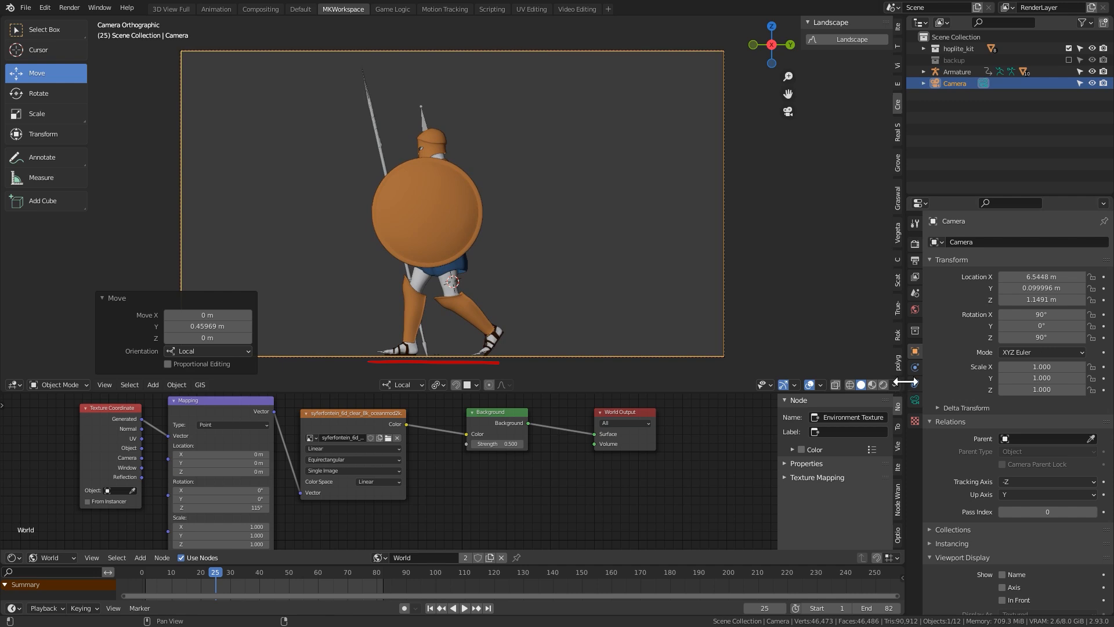
key(space)
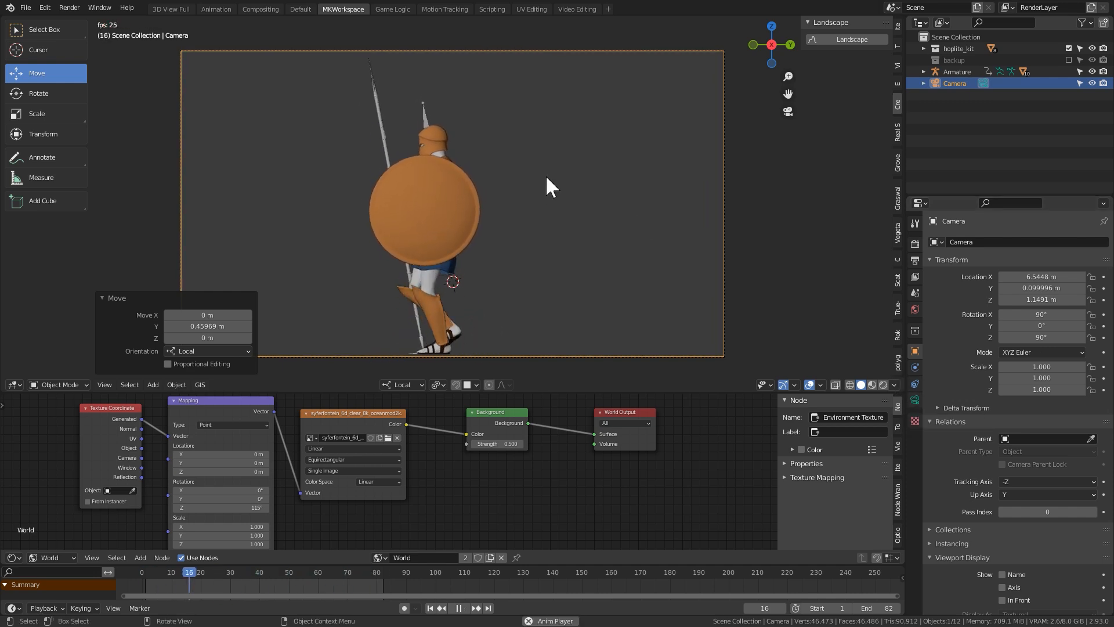
key(space)
Step: Set the render resolution's Y value to 1920 px for a square frame
click(913, 261)
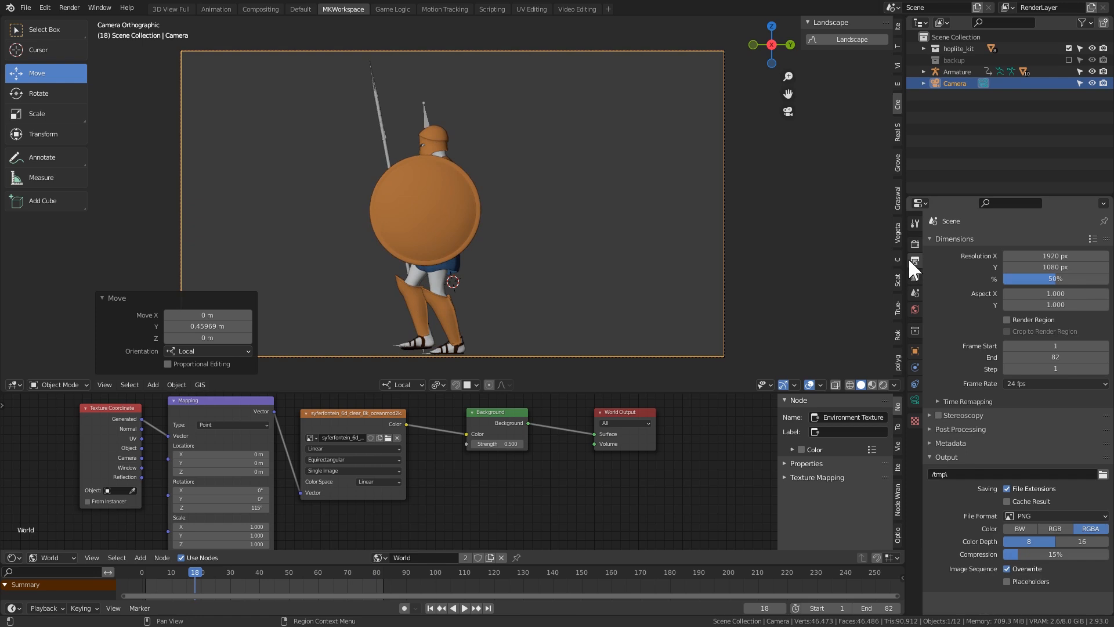
click(1038, 267)
text(1920)
key(Return)
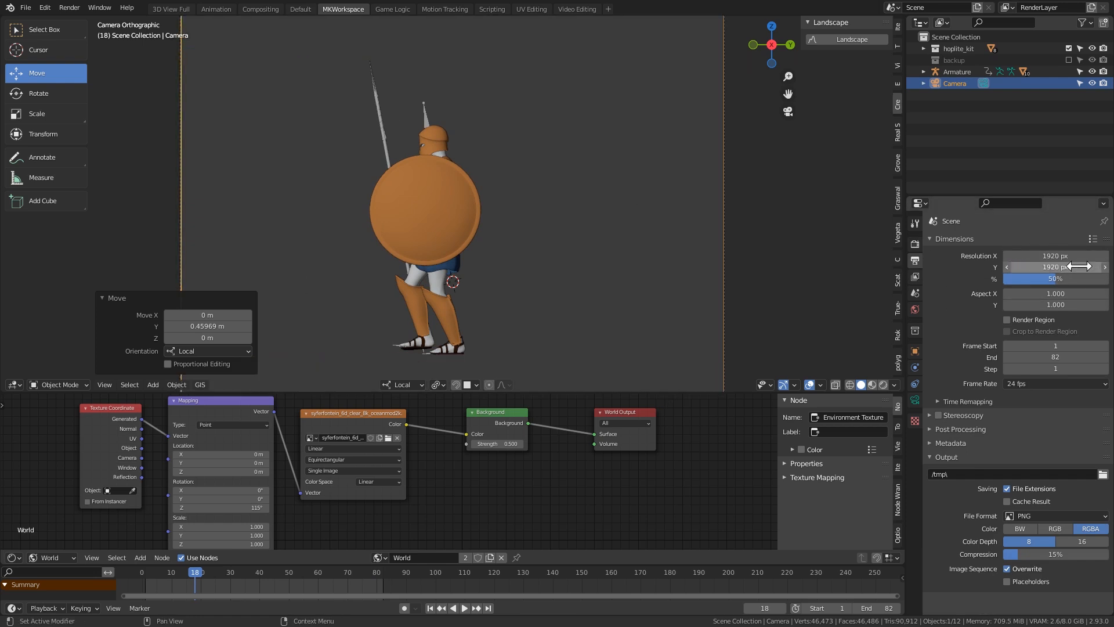
Step: Reduce the camera's orthographic scale to 2.320 so the hoplite fills the square frame's height
key(Home)
scroll(574, 173, up, 3)
scroll(571, 207, down, 2)
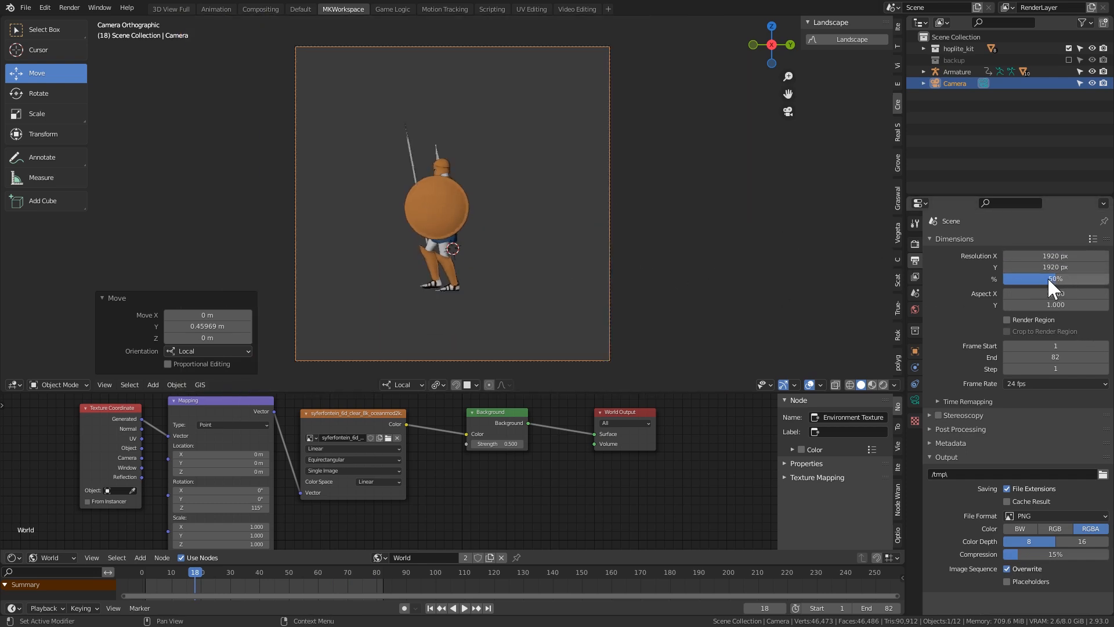
click(915, 399)
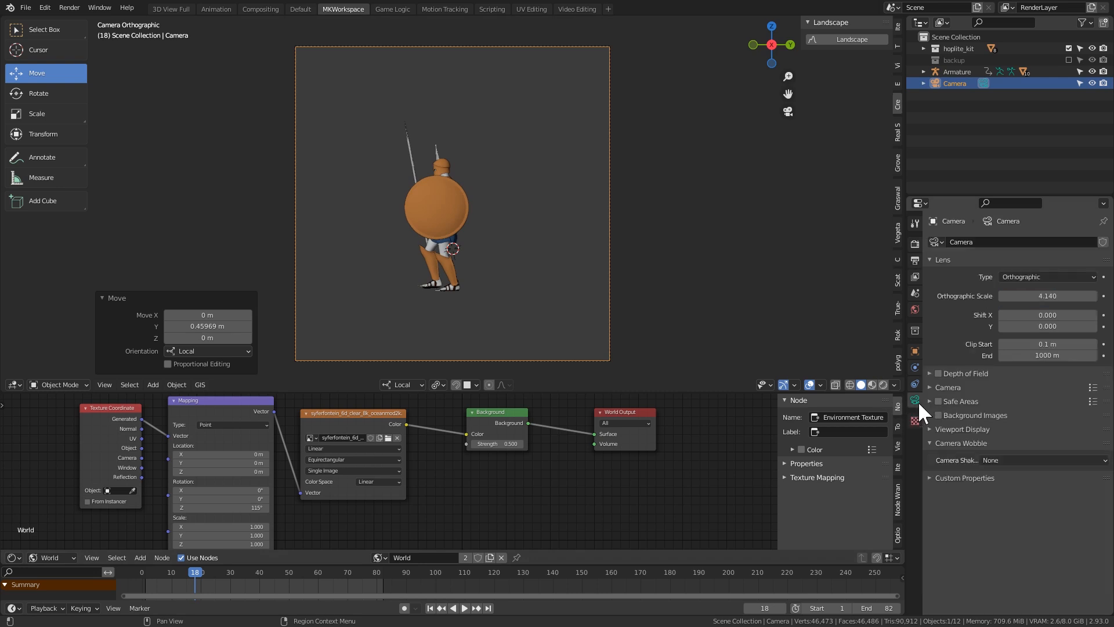
drag(1047, 296, 1001, 296)
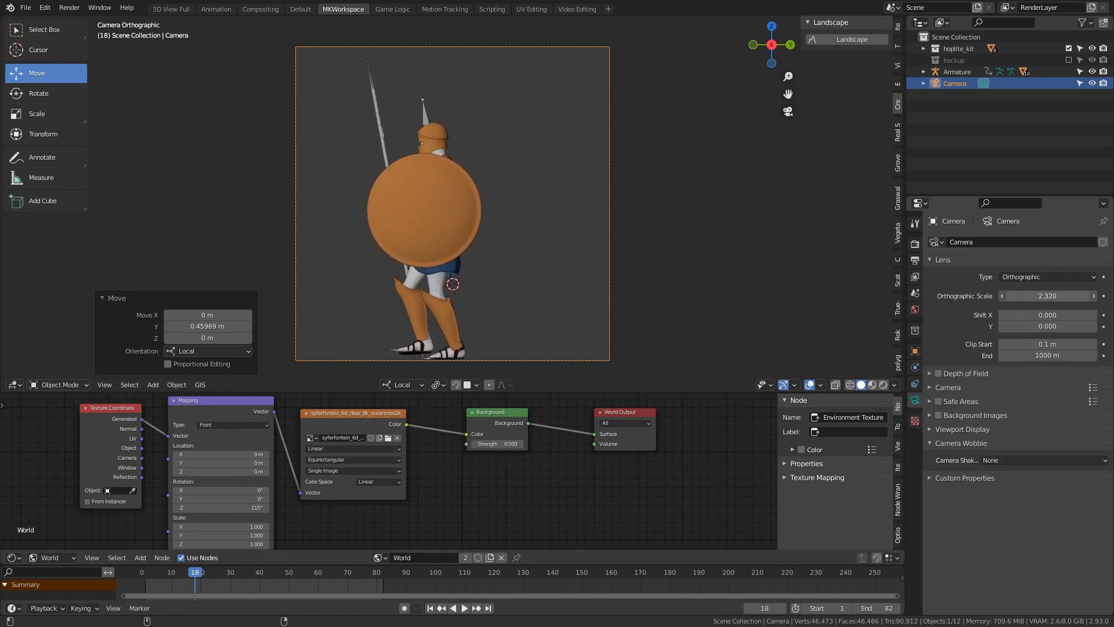
Step: Shift the camera to Y -0.007004 m to centre the hoplite in the frame, and play the walk to check it
click(915, 349)
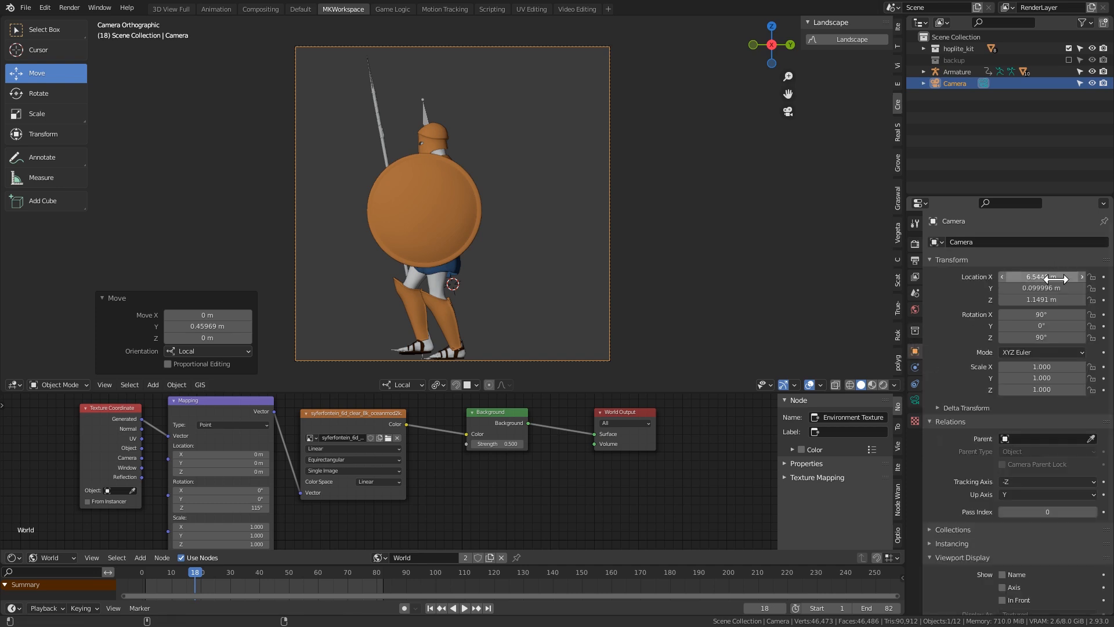
mouse_move(1045, 279)
mouse_down()
mouse_move(1022, 278)
mouse_move(1038, 288)
mouse_up()
key(space)
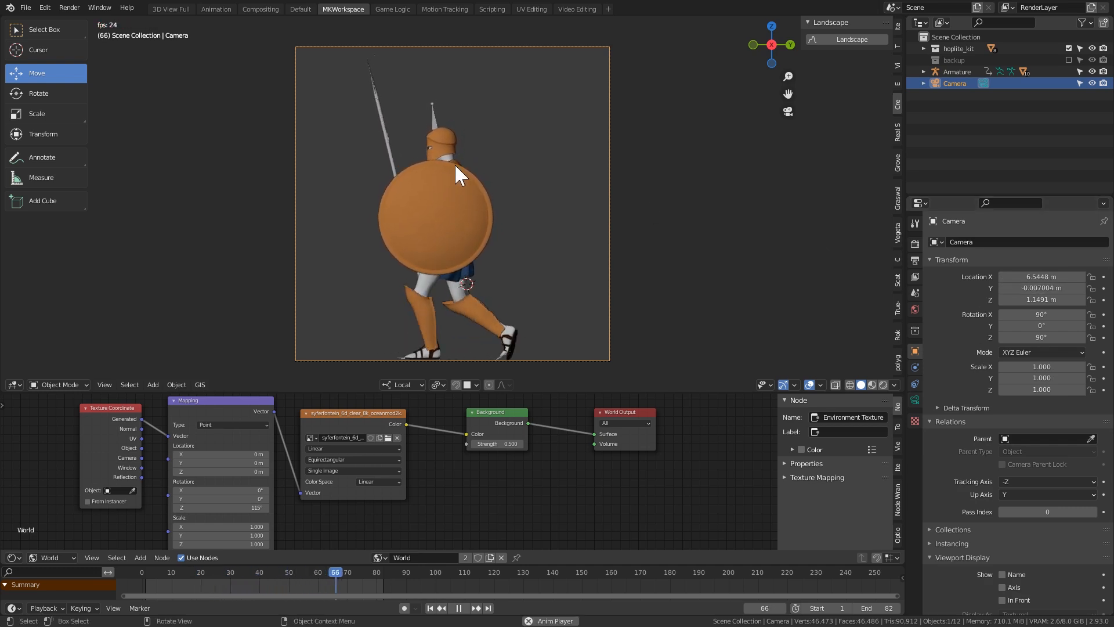
key(space)
Step: Preview the walk animation in rendered shading and hide the viewport overlays
click(882, 384)
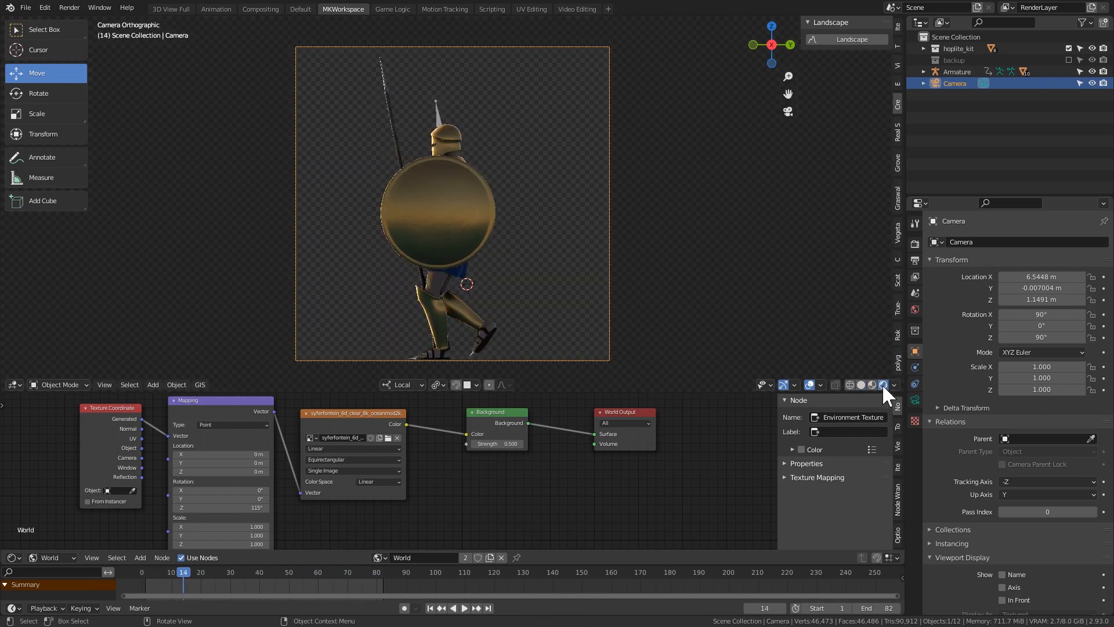
key(space)
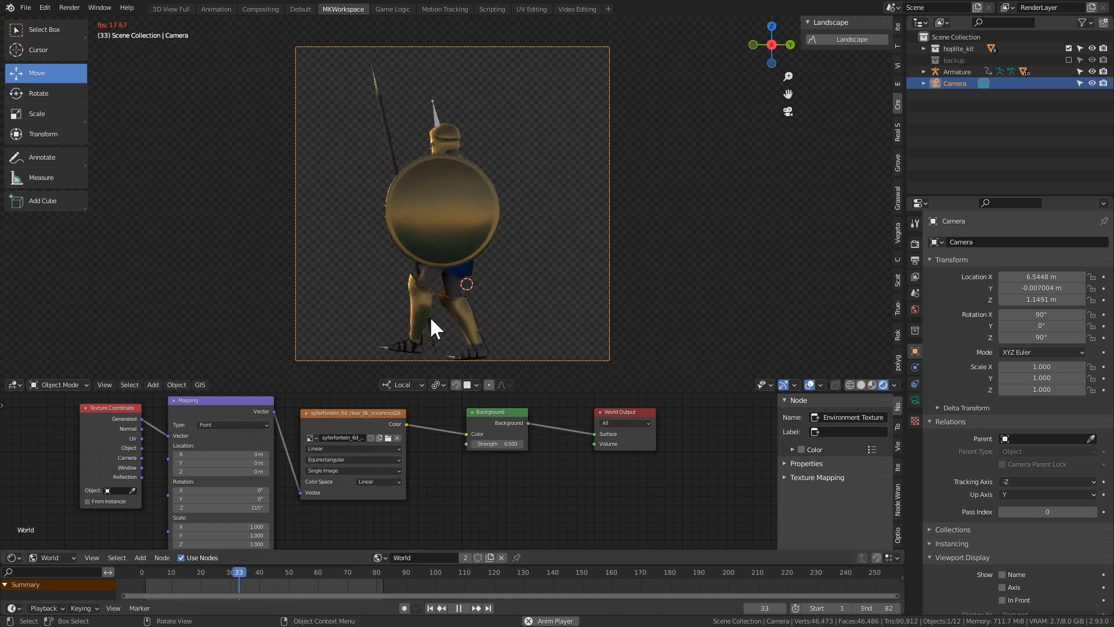
click(809, 385)
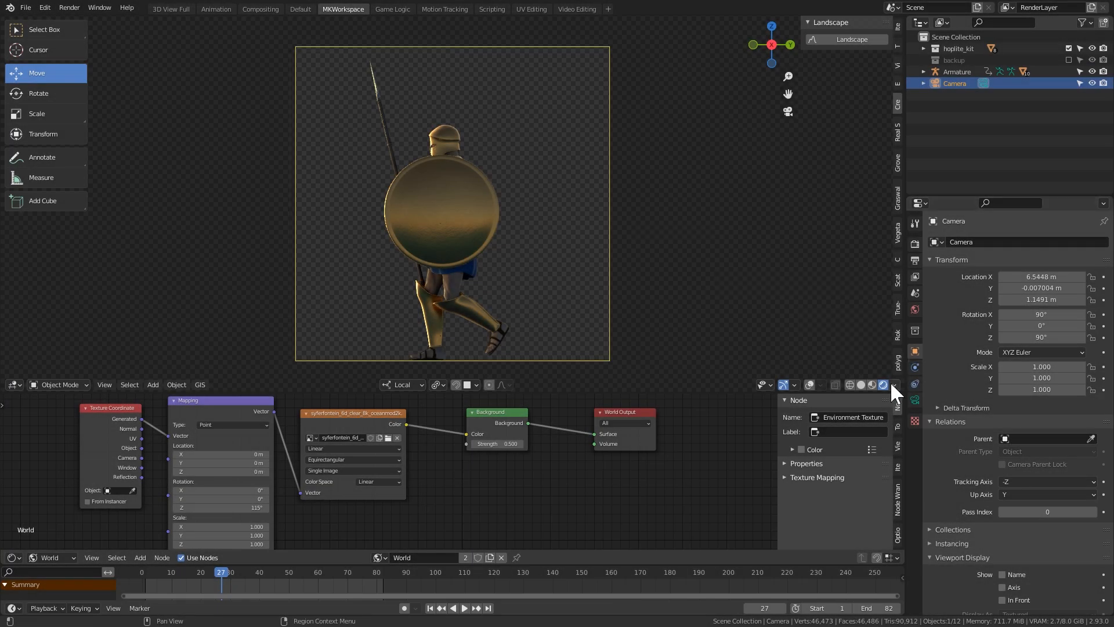
Step: Preview the Specular Light and Normal render passes in the rendered viewport
click(892, 385)
click(856, 363)
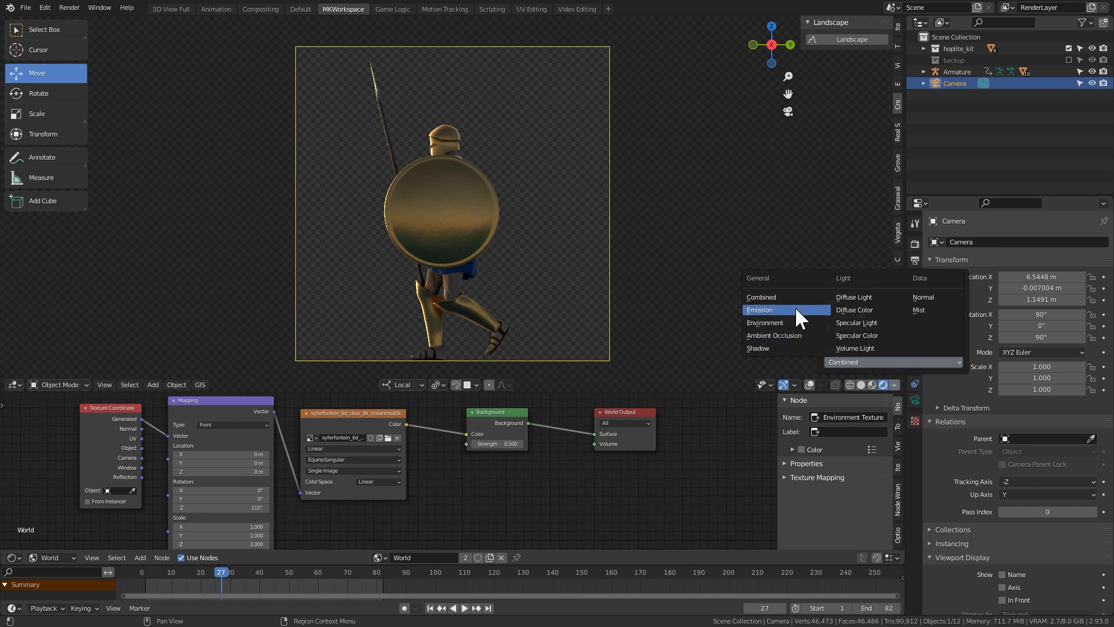
click(883, 321)
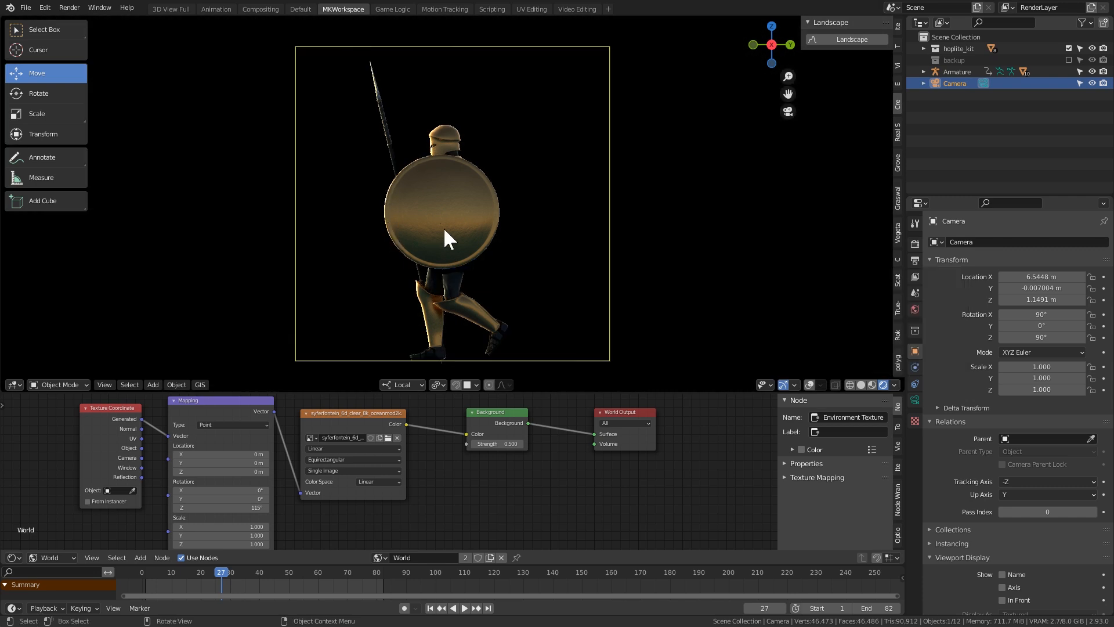
click(895, 385)
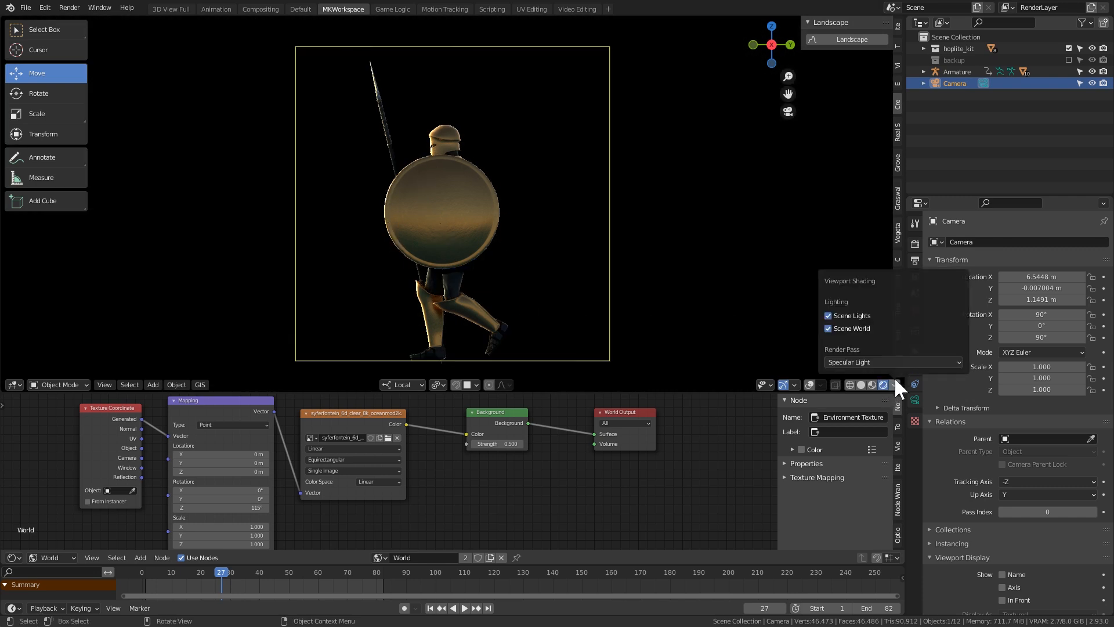
click(891, 362)
click(915, 296)
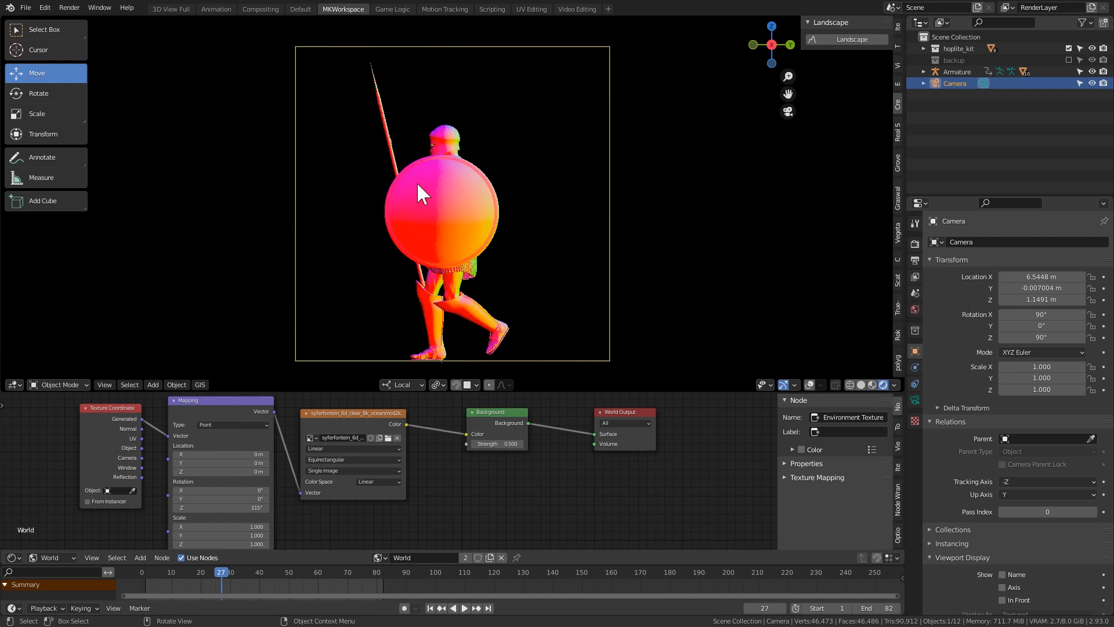
Step: Switch the viewport to solid shading lit by the check_normal+y.exr MatCap
click(862, 385)
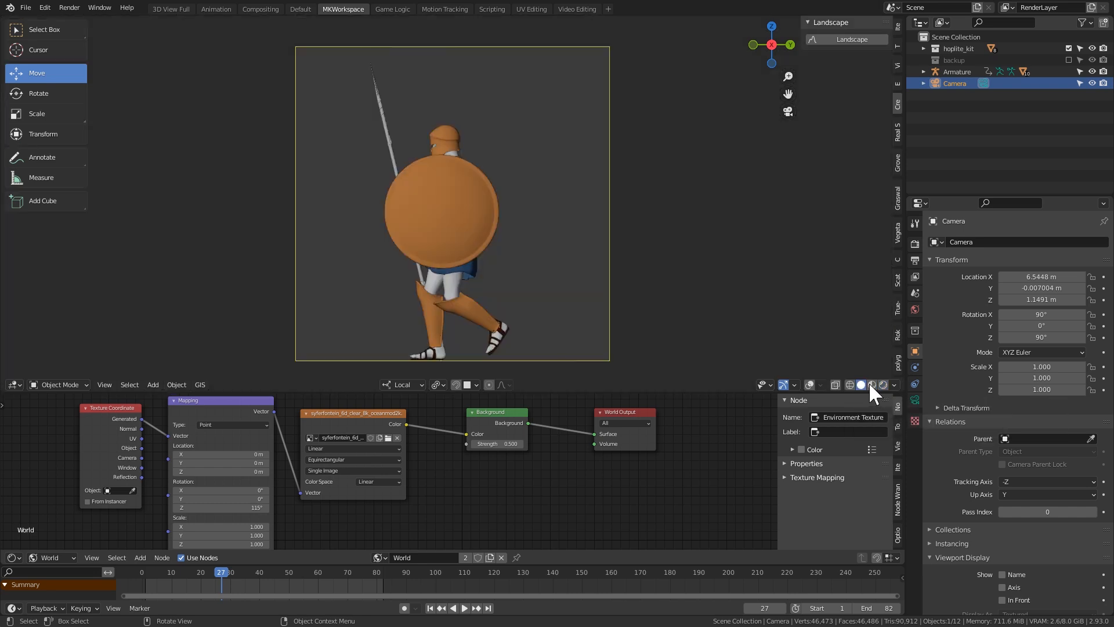
click(894, 385)
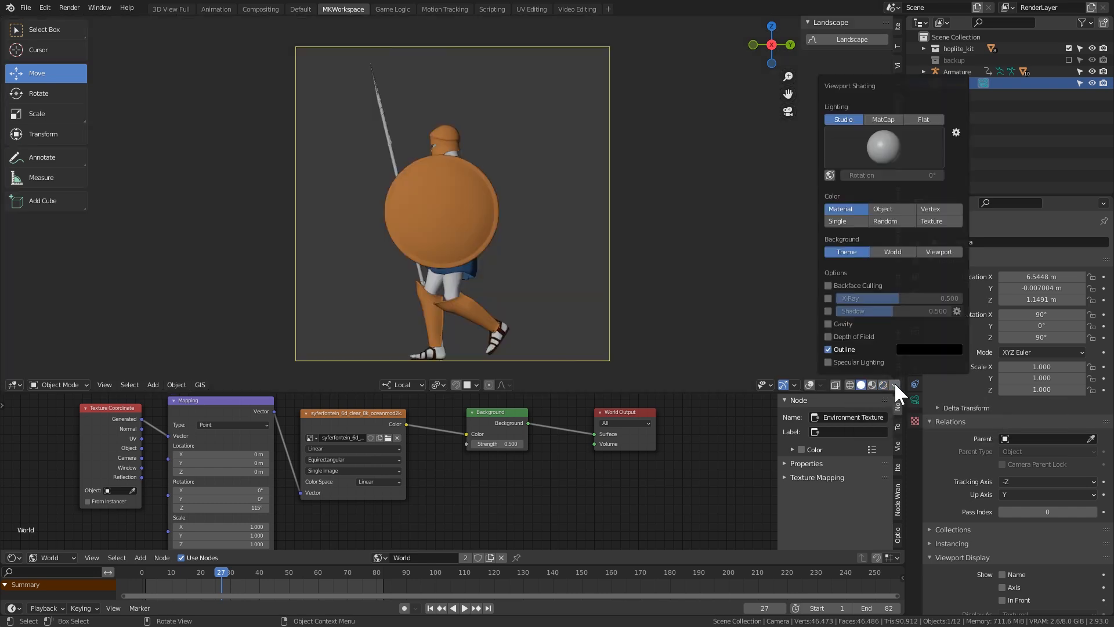
click(882, 118)
click(885, 149)
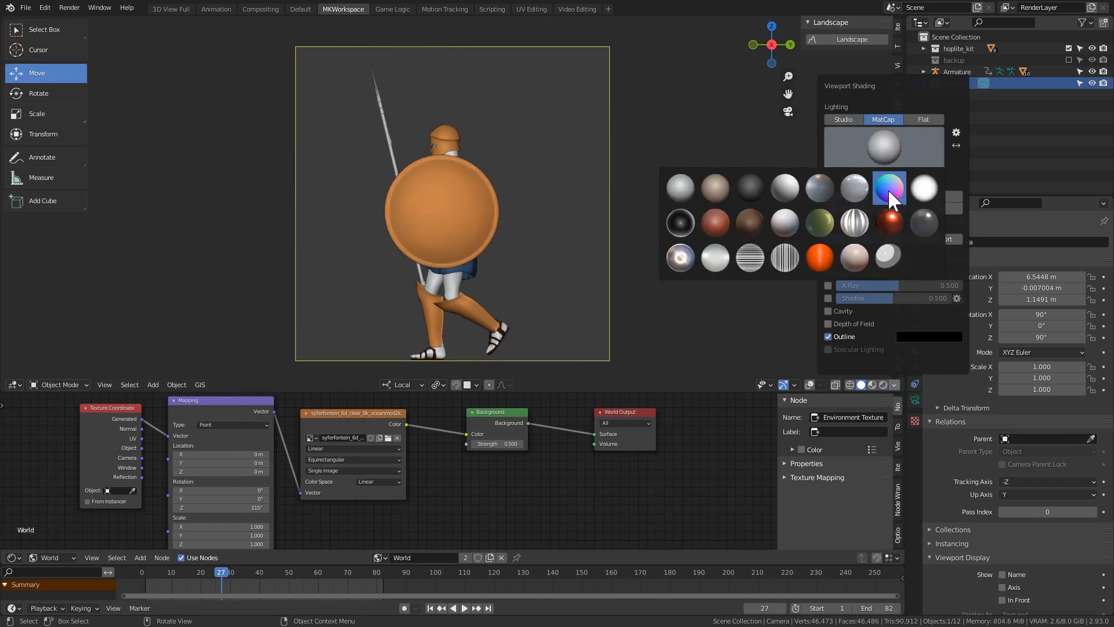
click(888, 189)
click(875, 148)
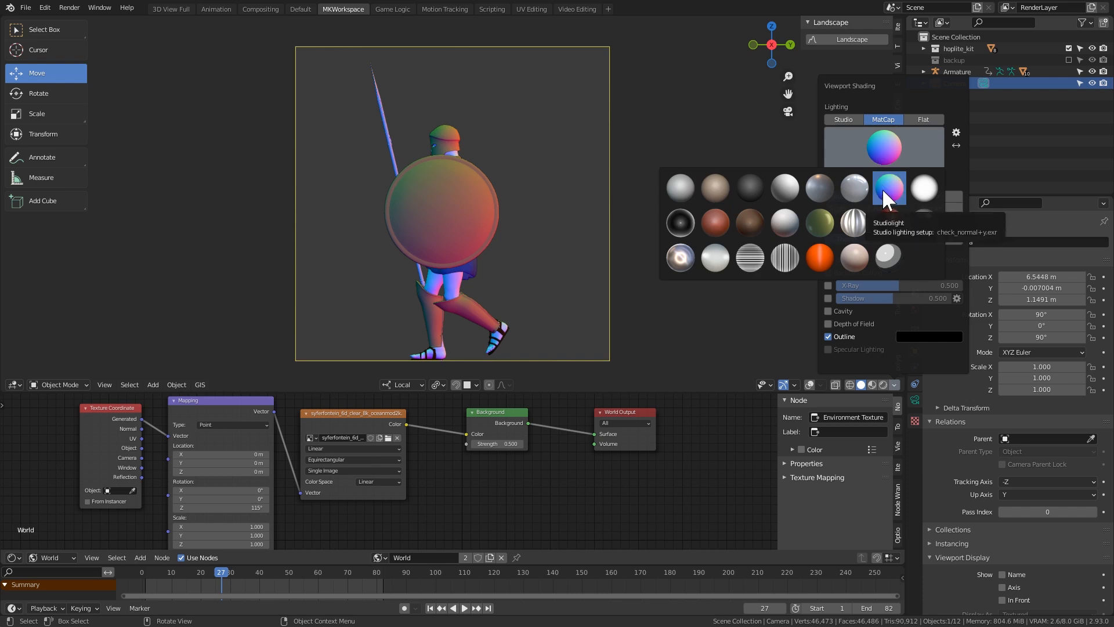
click(718, 336)
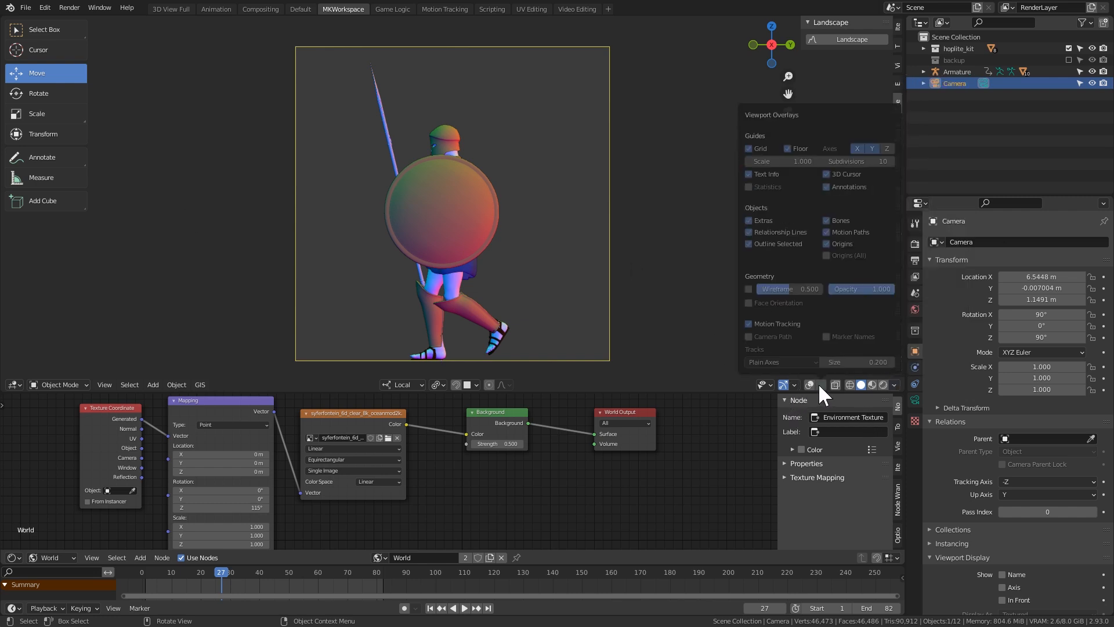
Step: Disable the Outline option, set the solid shading colour to Object, and play the walk to check the normal colours
mouse_move(896, 381)
click(828, 349)
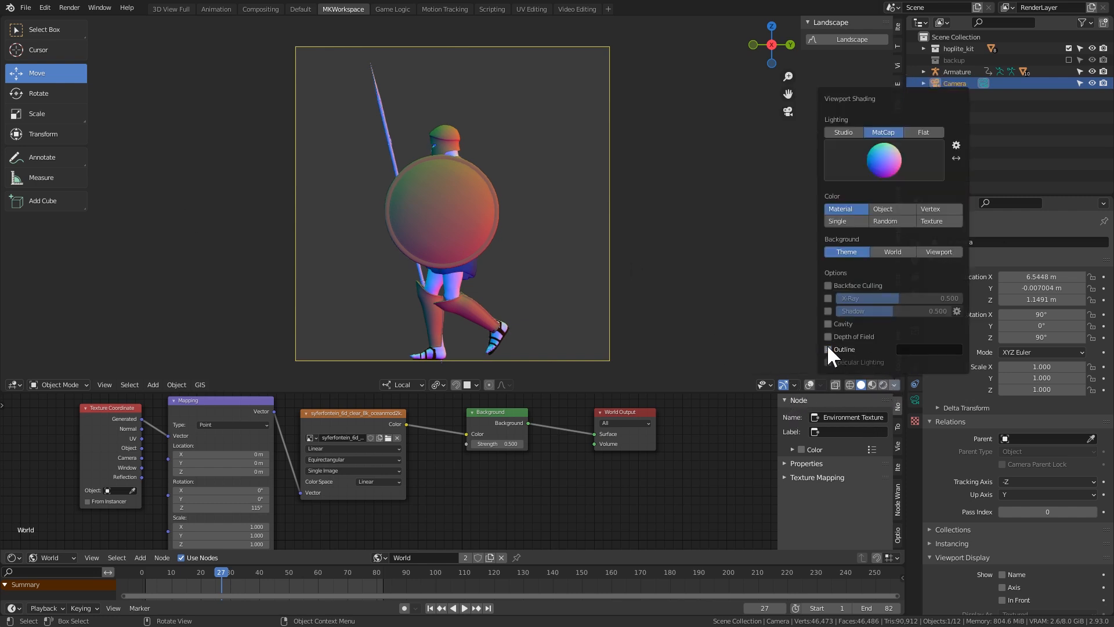
click(883, 209)
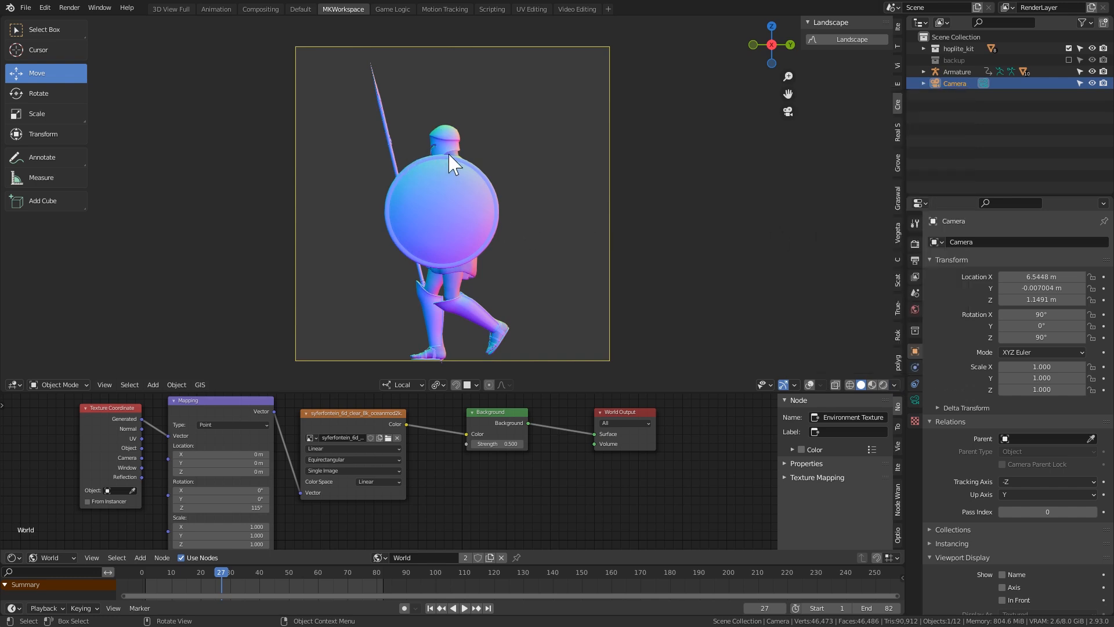
click(893, 385)
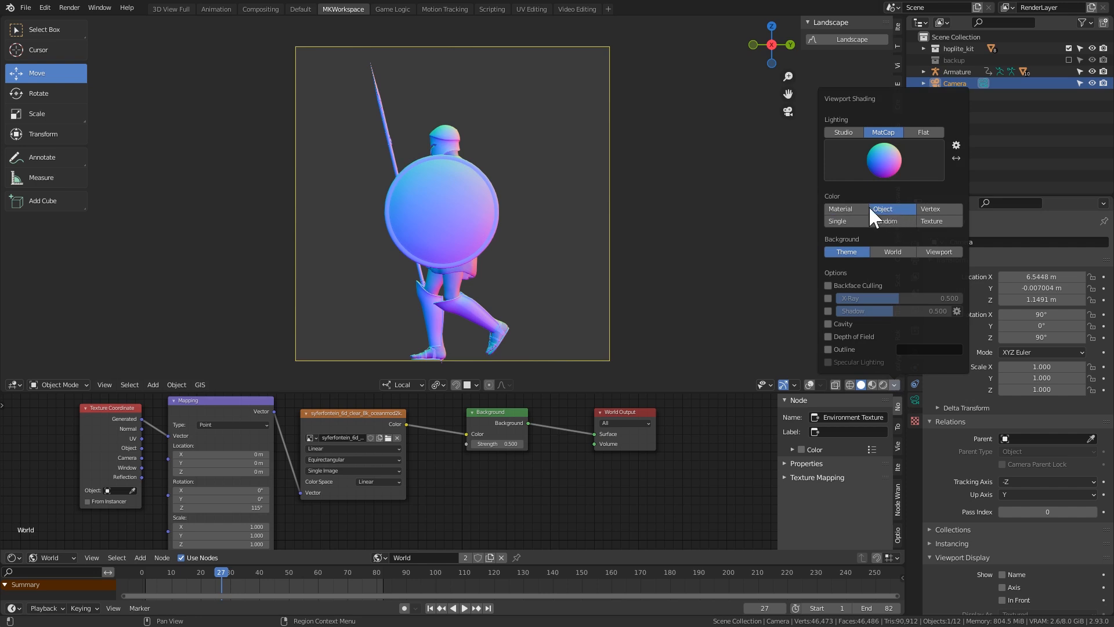
key(space)
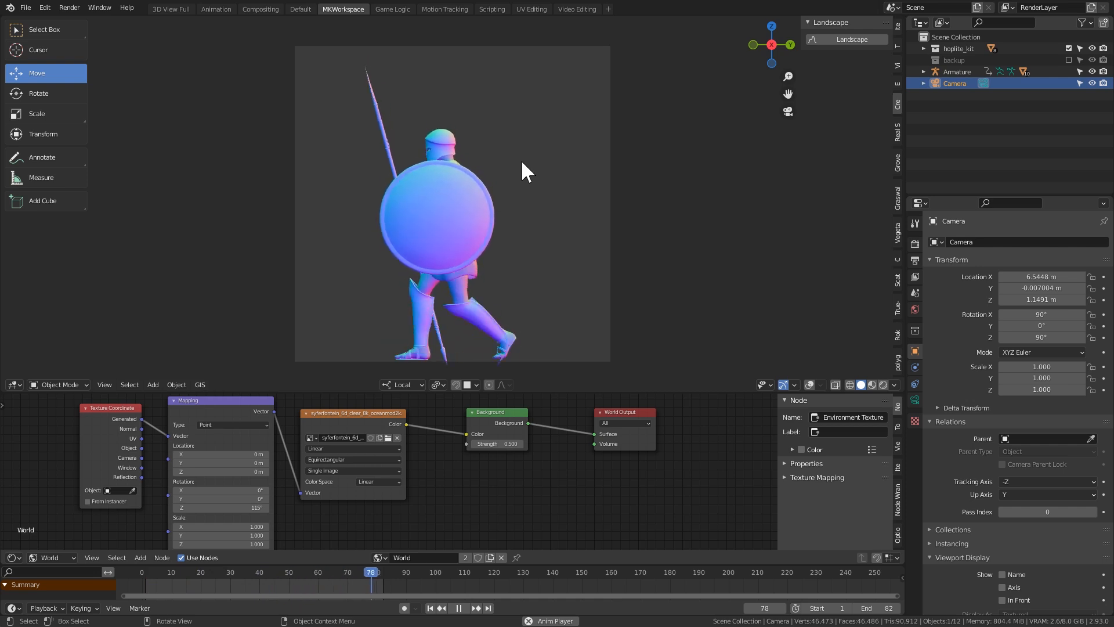
key(space)
Step: Return the viewport to rendered shading and set its render pass to Combined
click(897, 389)
click(895, 385)
click(883, 382)
click(883, 385)
click(894, 385)
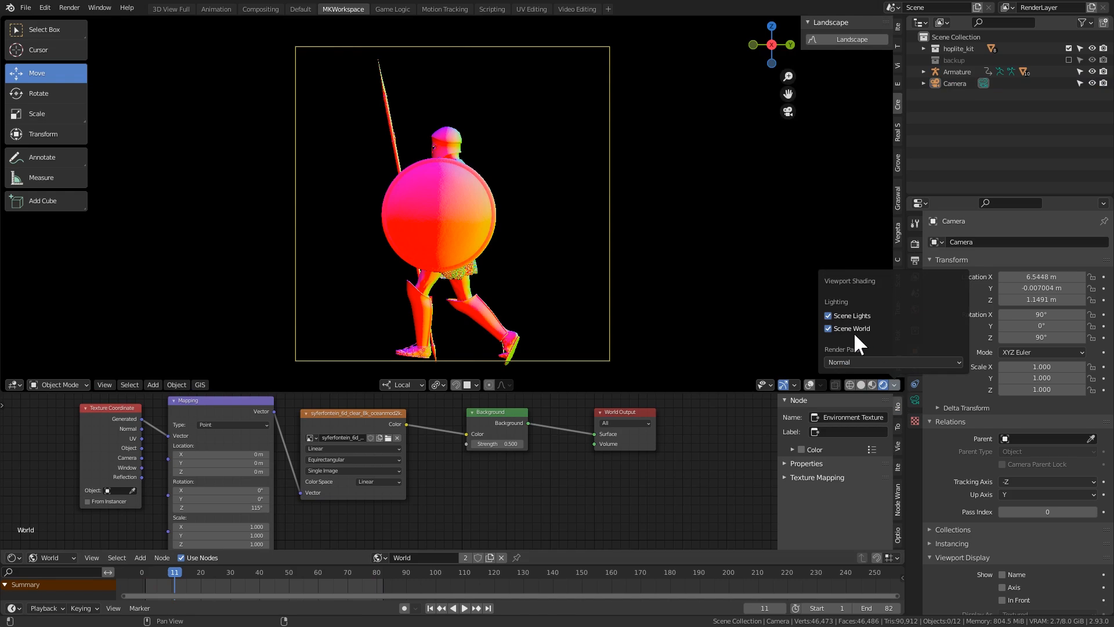
click(853, 362)
click(791, 297)
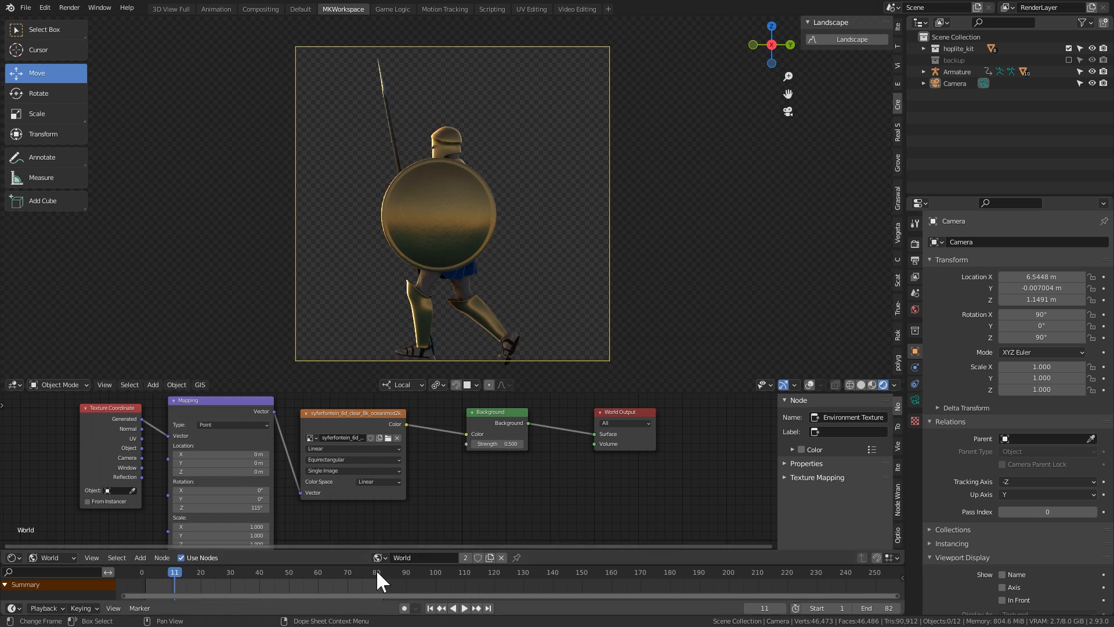
Step: Browse for the render output location and go to the _GREECE\Army\05_render\Walking folder
click(916, 261)
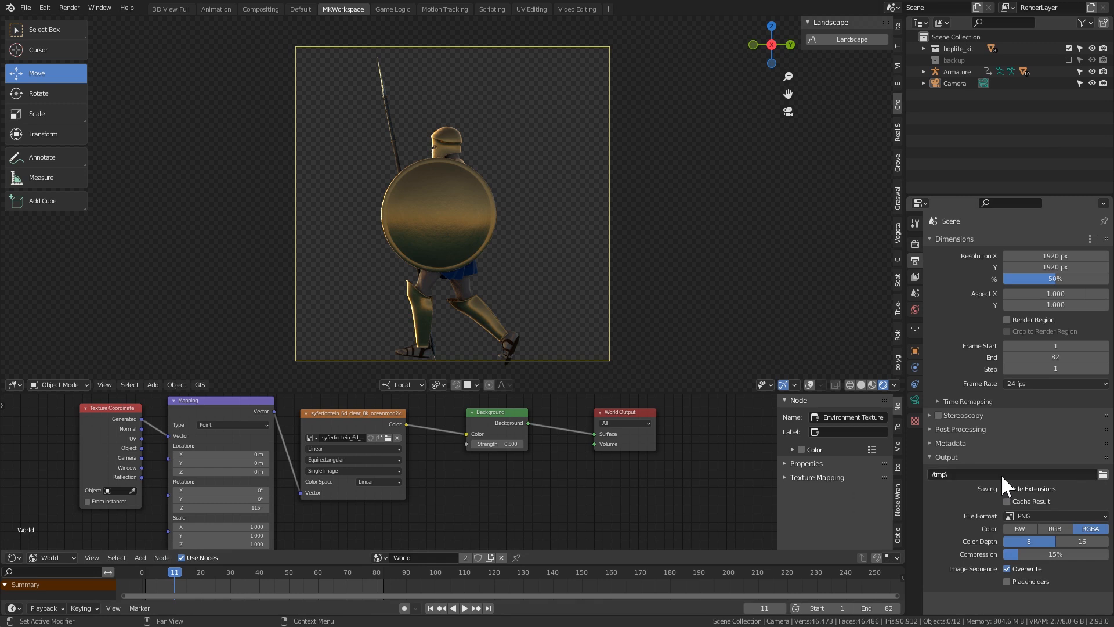
click(1102, 475)
click(630, 183)
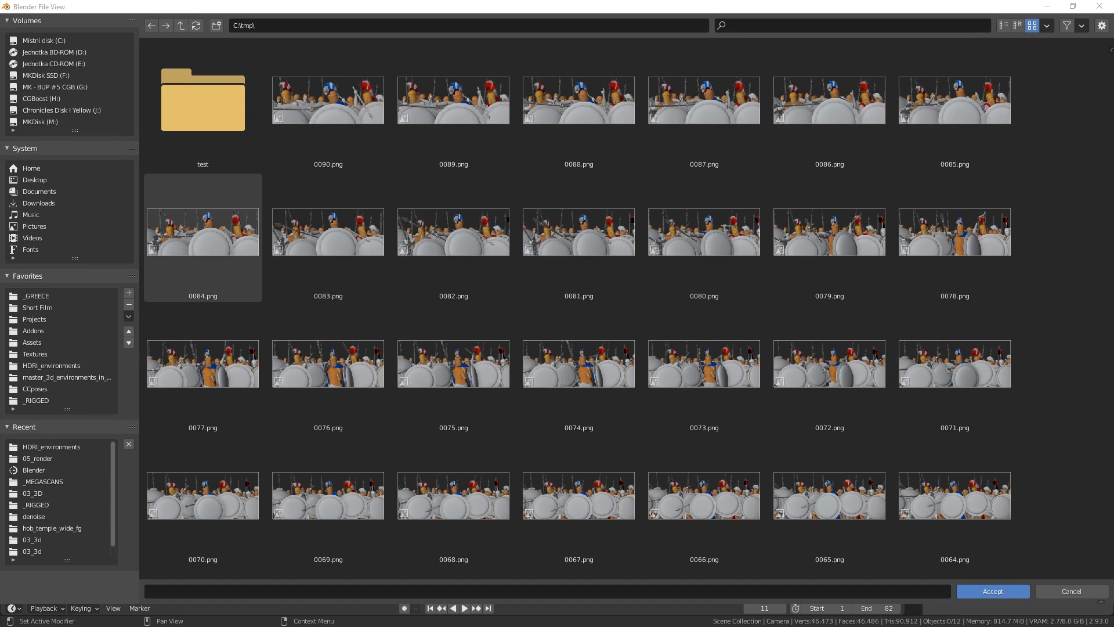
click(78, 296)
click(899, 26)
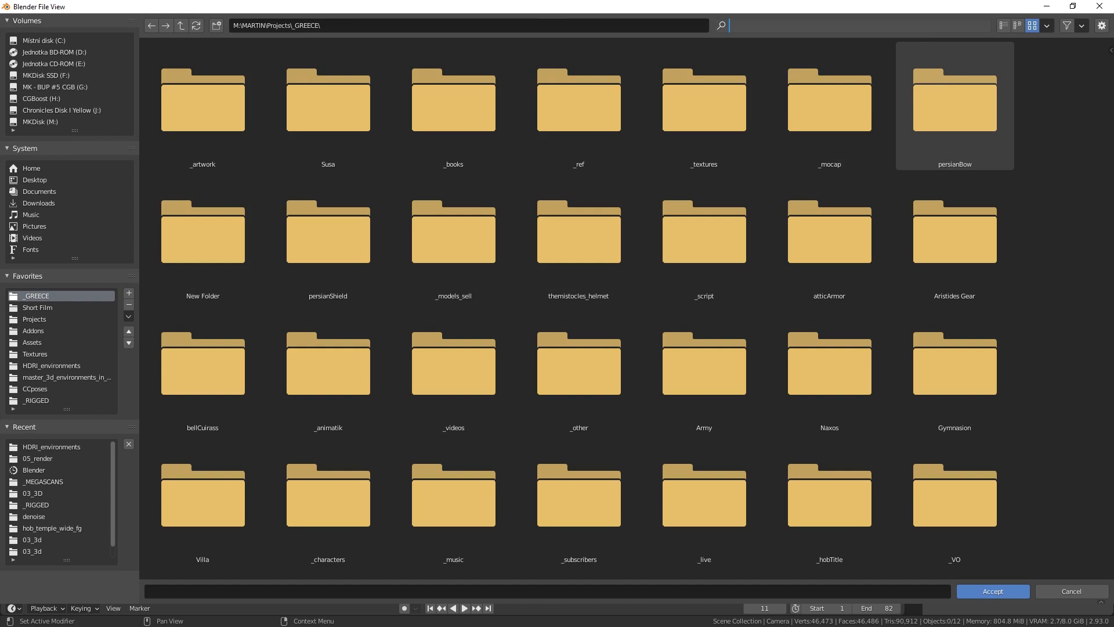
text(arm)
key(Return)
double_click(340, 165)
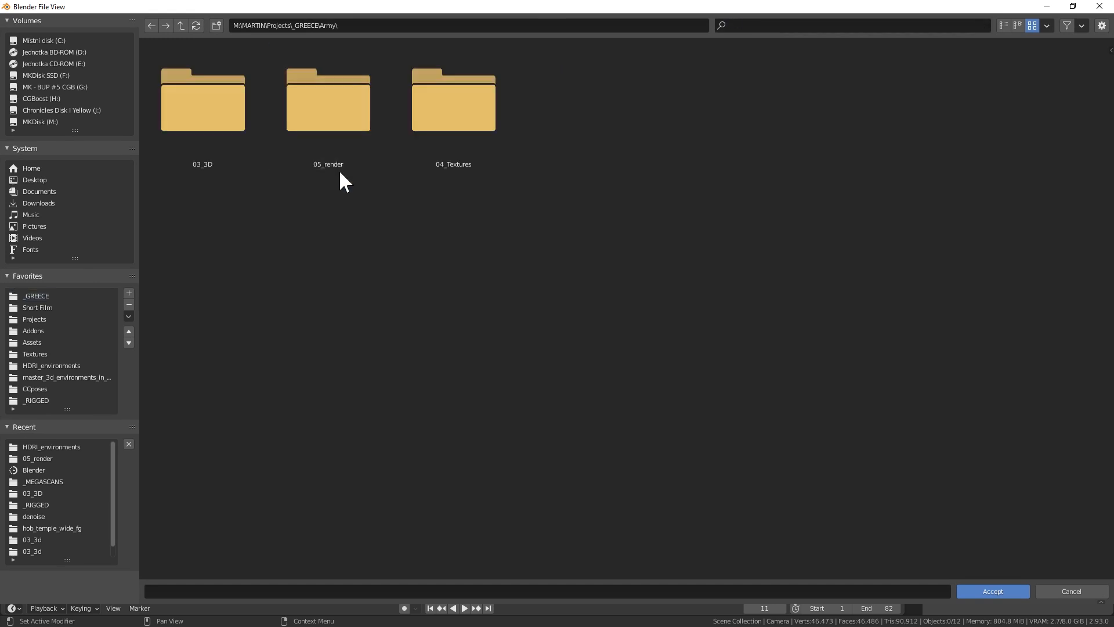
double_click(331, 125)
double_click(322, 124)
Step: Create a folder named army_walking_soldier09 inside Walking and open it
click(220, 24)
text(army)
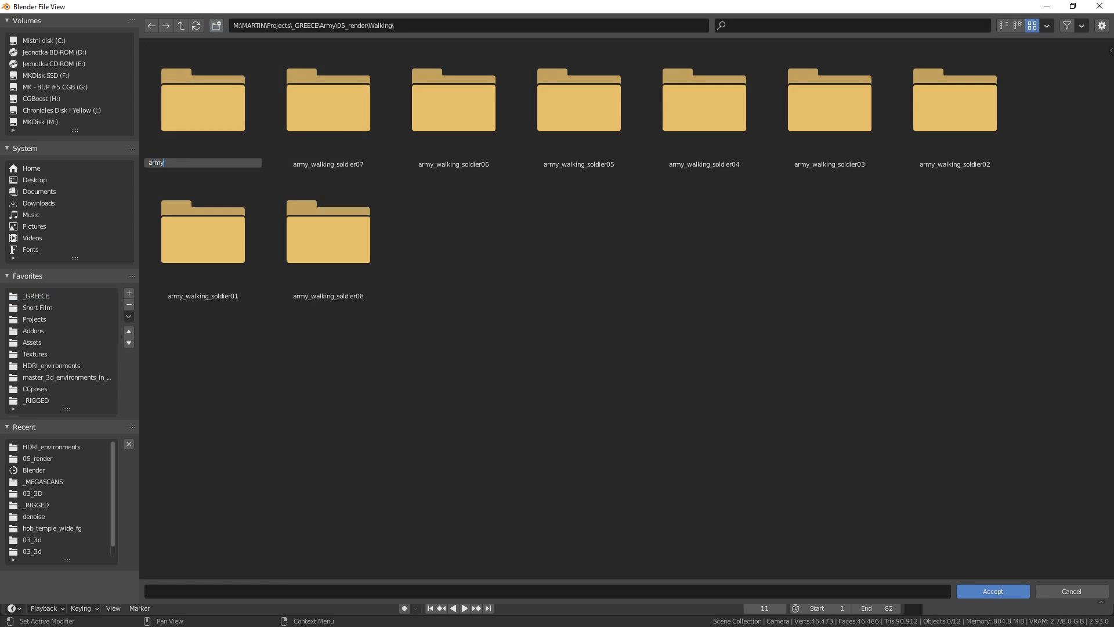
text(_walking_soldier09)
key(Return)
double_click(211, 120)
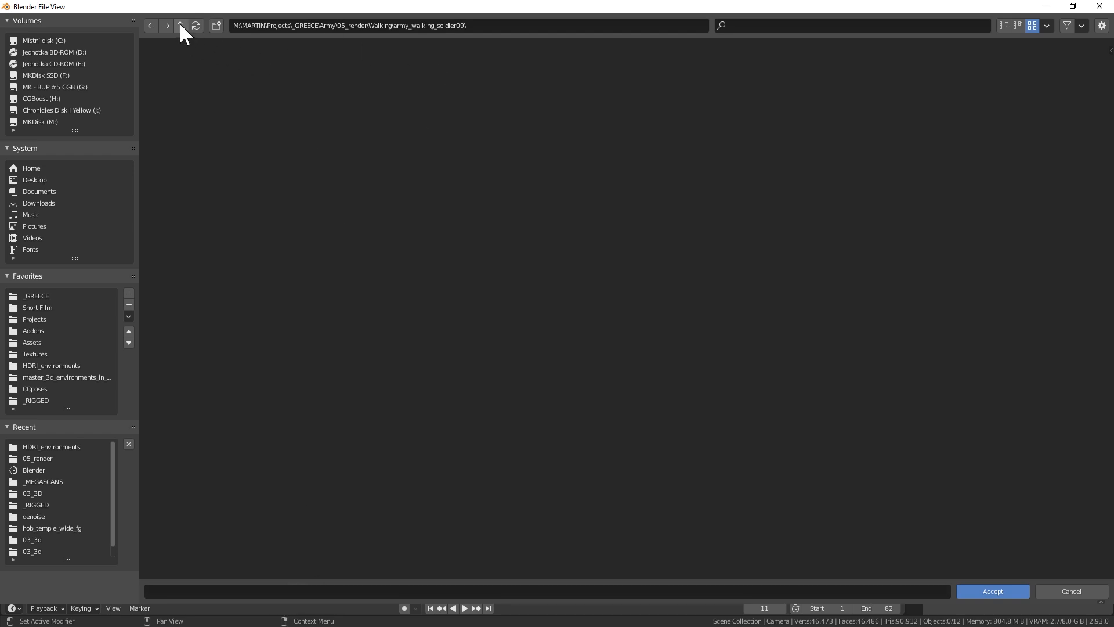
Step: Copy the new folder's name, use it for the output file name army_walking_soldier09_ in that folder, and accept the path
click(180, 26)
right_click(191, 110)
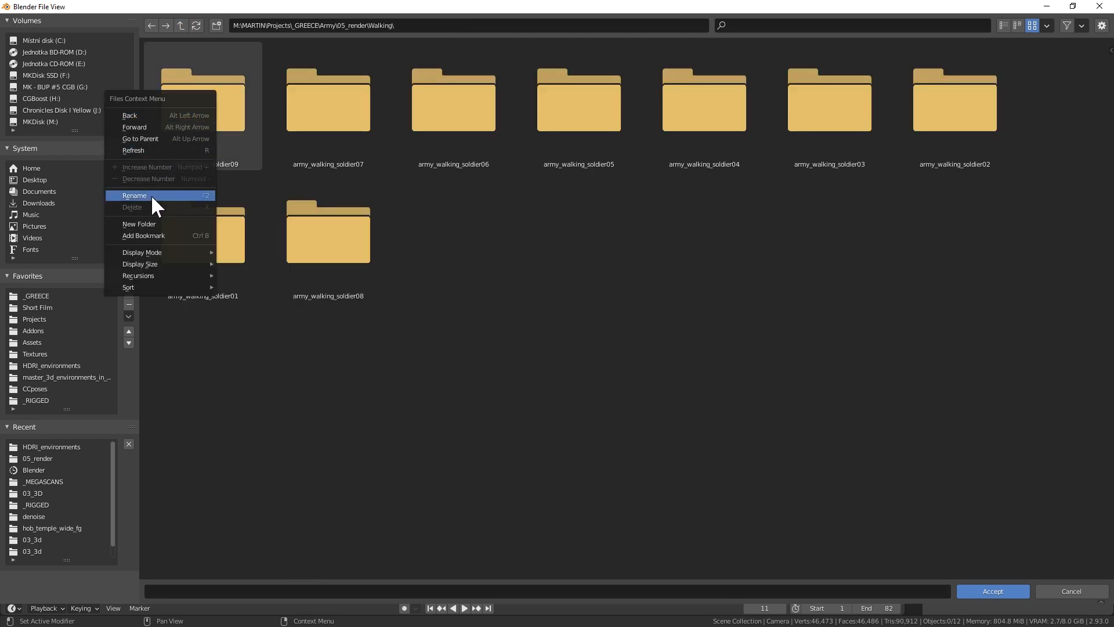
click(151, 195)
click(219, 113)
double_click(219, 113)
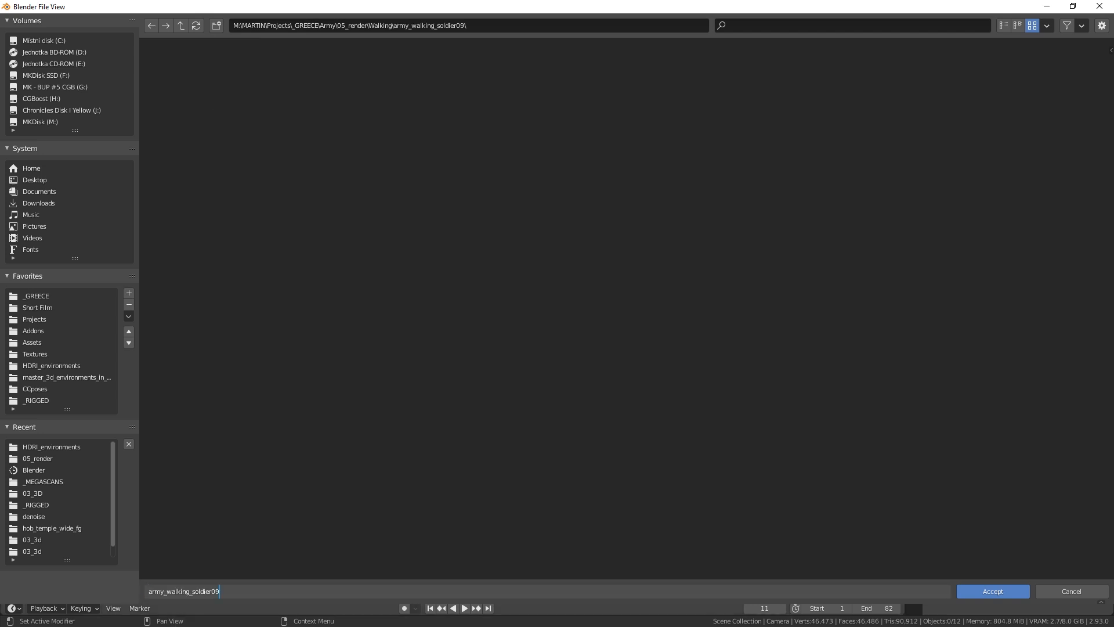
text(_)
key(Return)
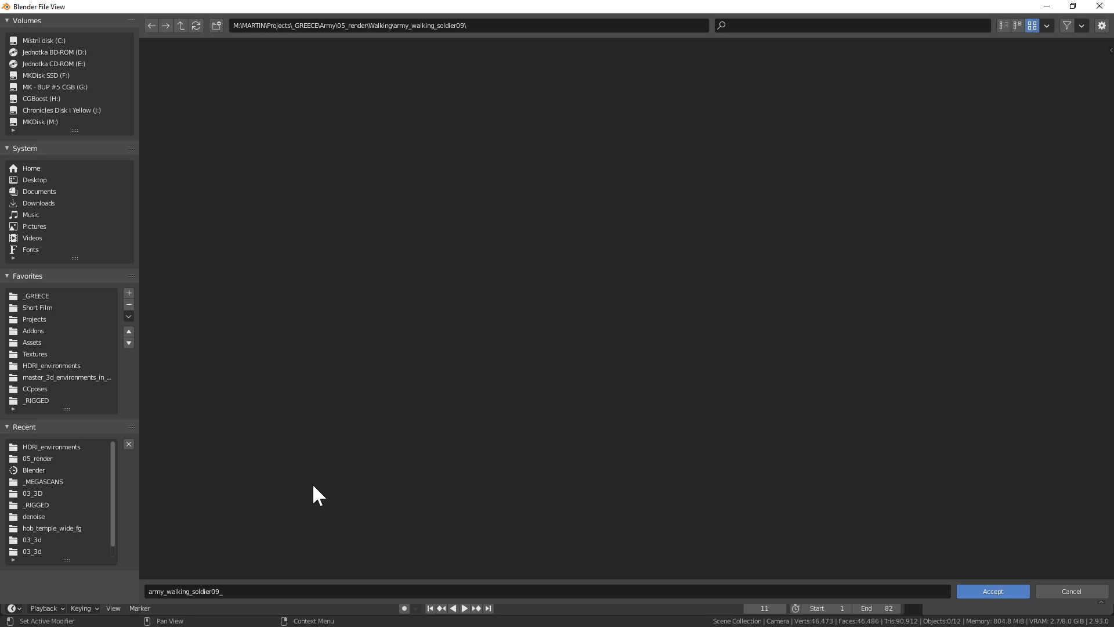
click(989, 591)
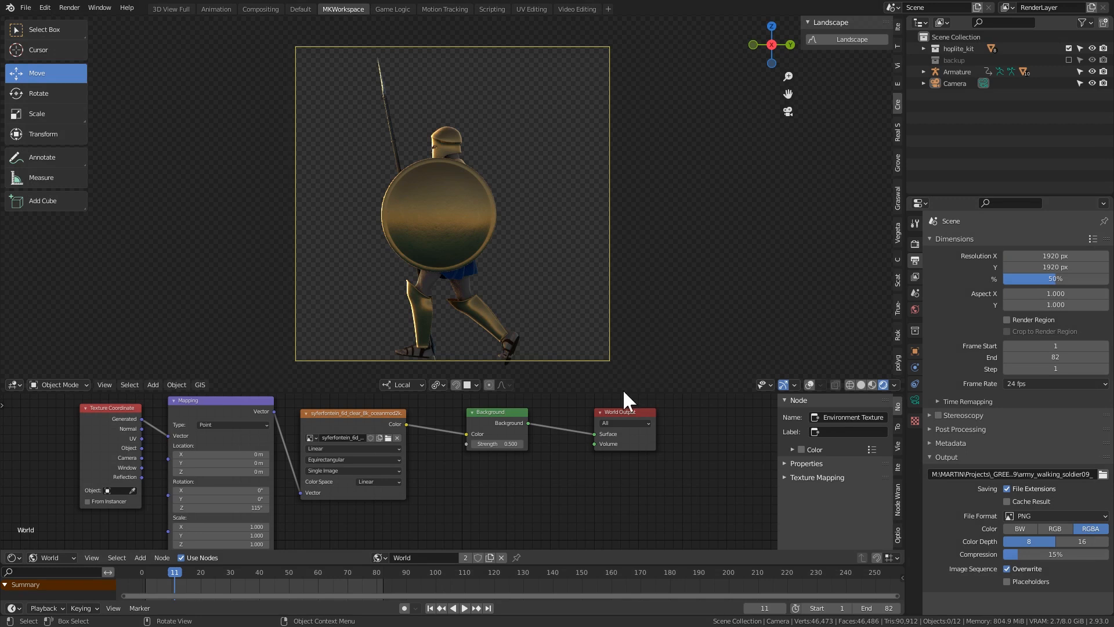
Step: Enlarge the node editor area, compare the viewport's solid and rendered shading, and leave it in solid shading
drag(390, 393, 390, 354)
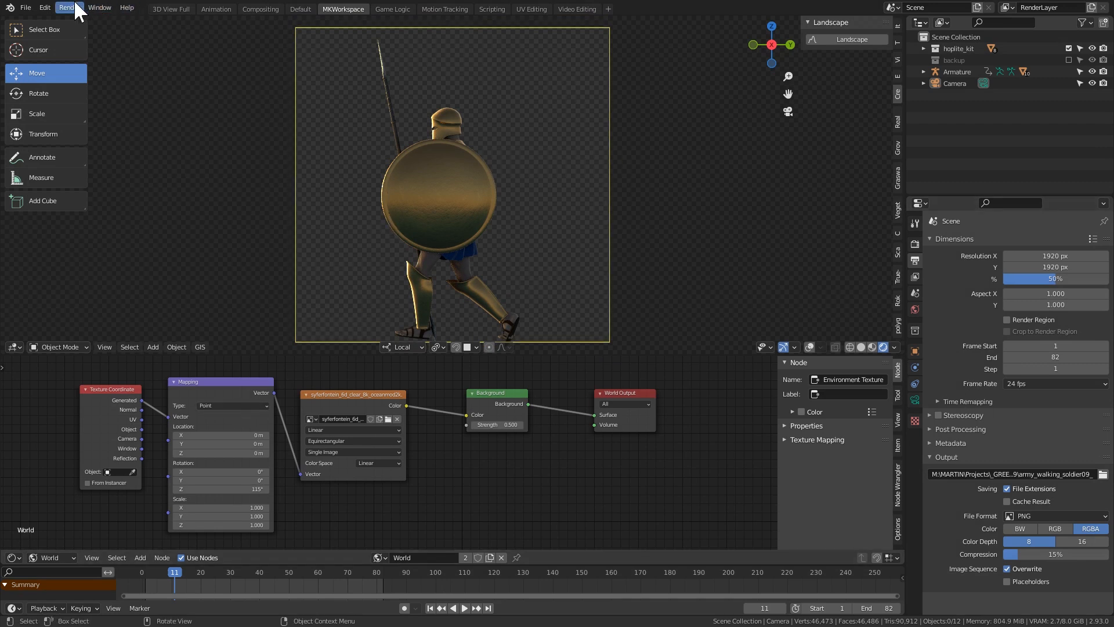
click(861, 346)
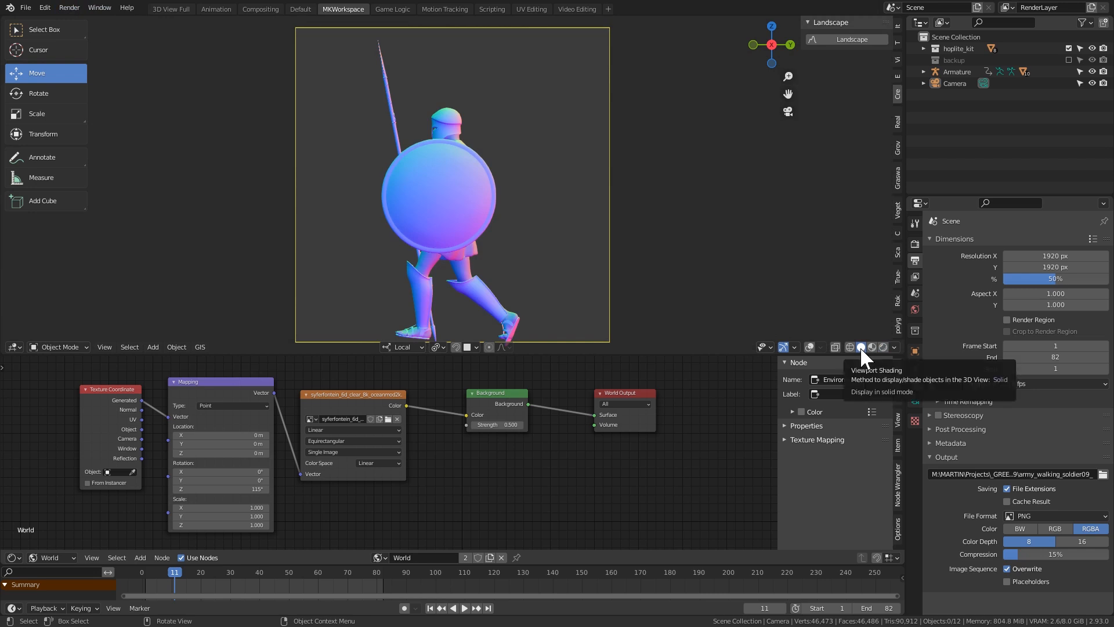
click(882, 345)
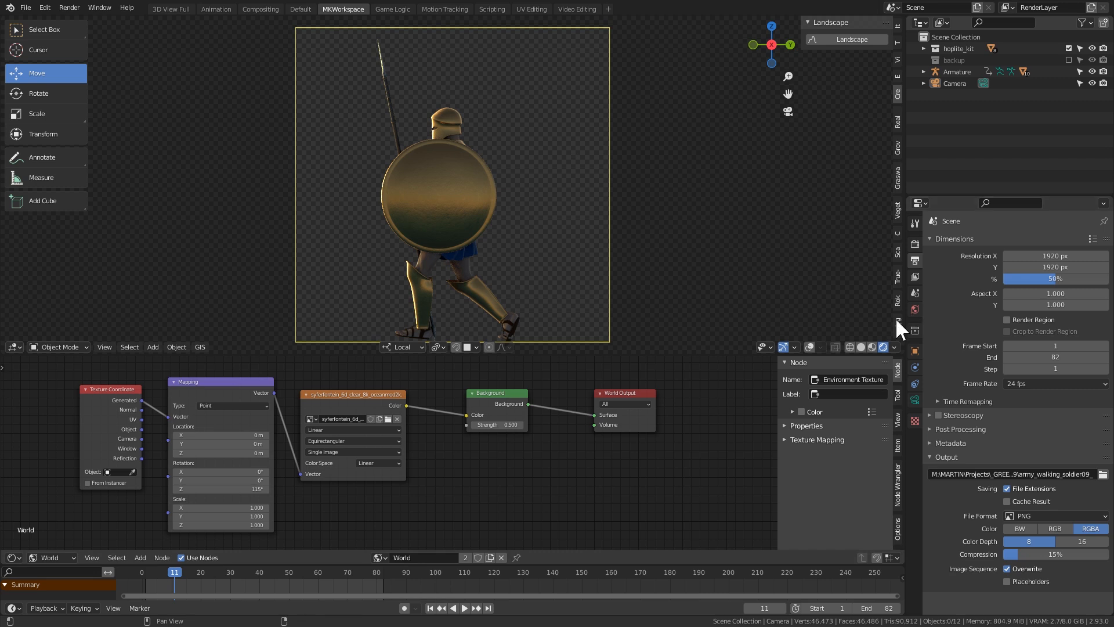
click(860, 347)
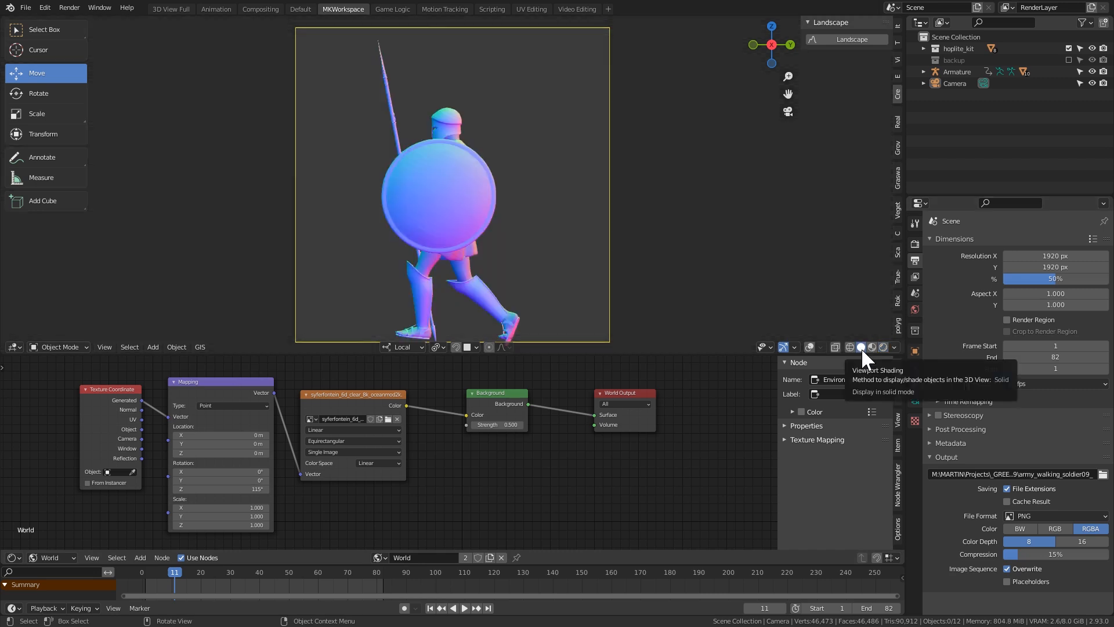
Step: Enable Motion Blur in the Eevee render settings, review its shutter options, and check that the film is transparent
click(914, 243)
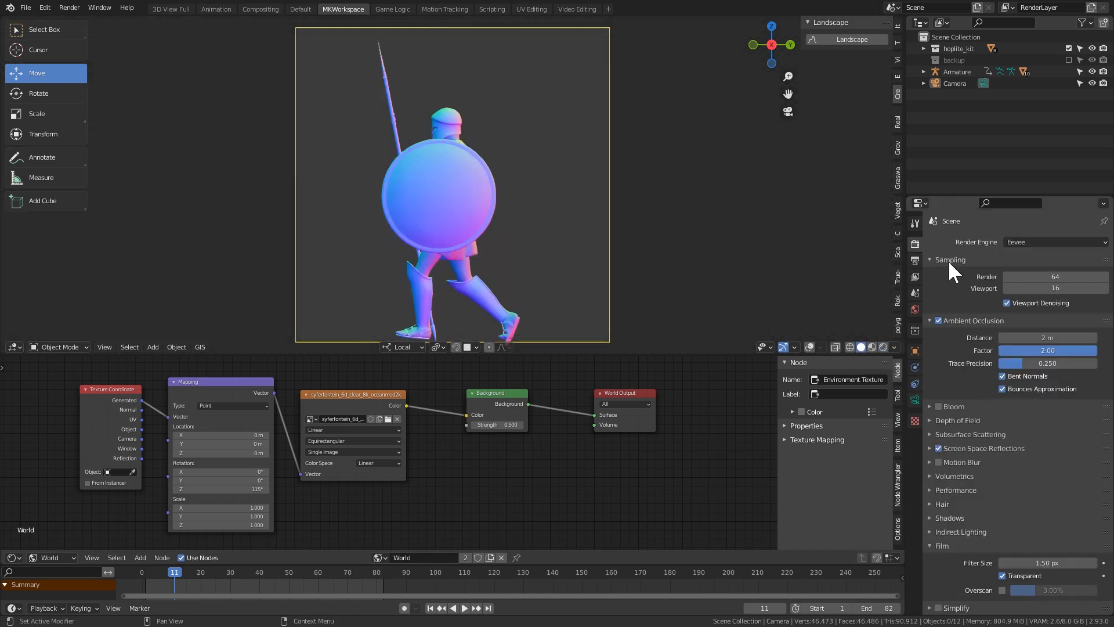
scroll(977, 337, down, 5)
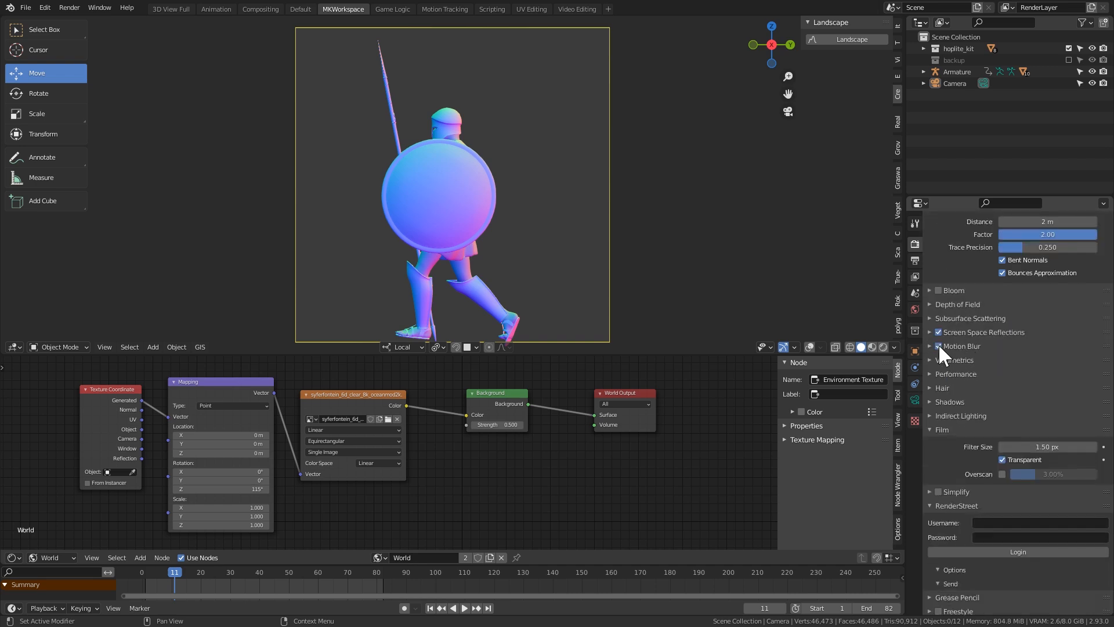
click(938, 346)
click(960, 346)
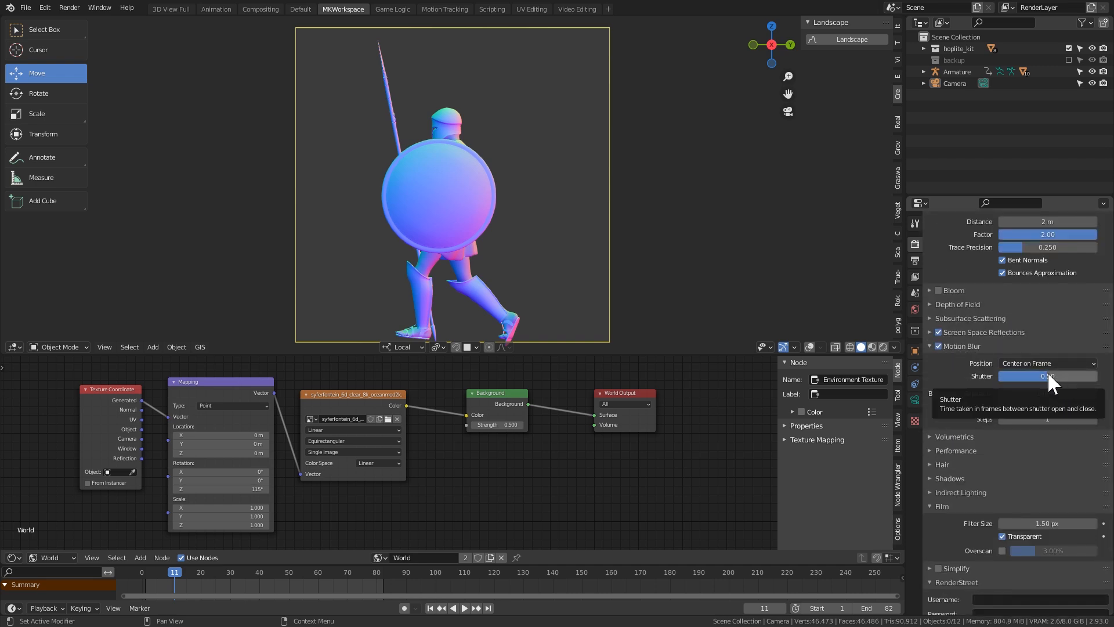
click(969, 346)
scroll(969, 353, up, 5)
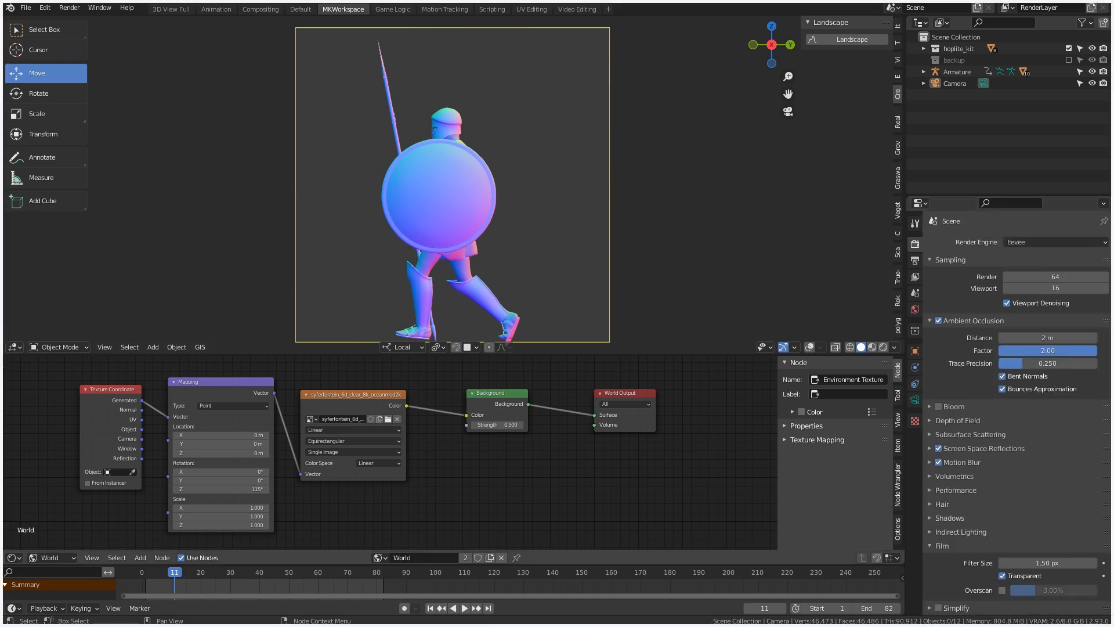
scroll(988, 424, down, 5)
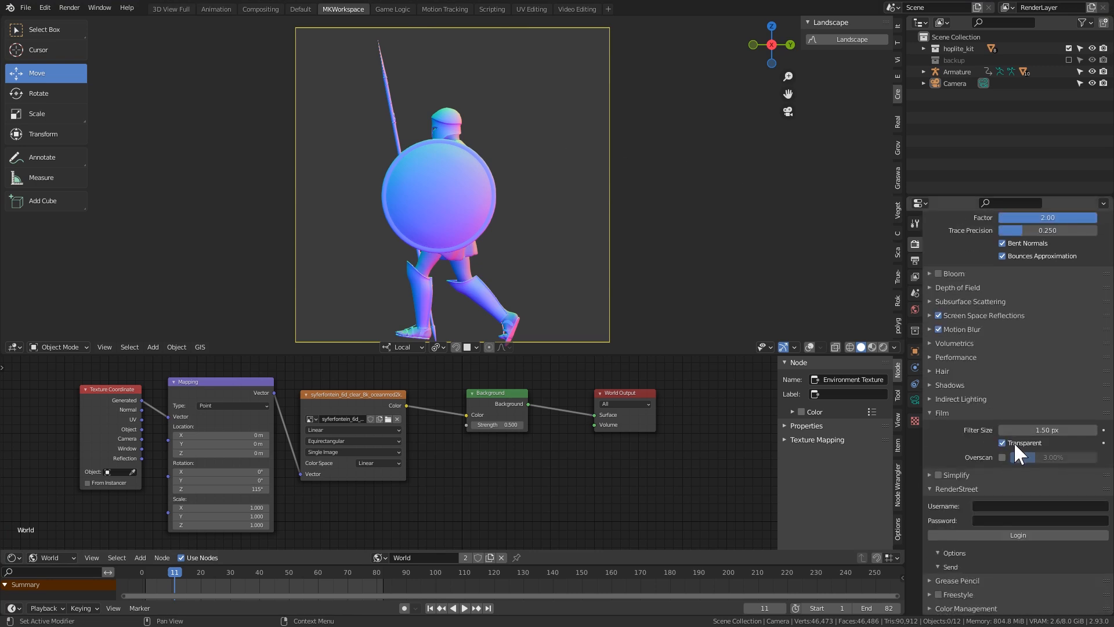
scroll(948, 485, up, 2)
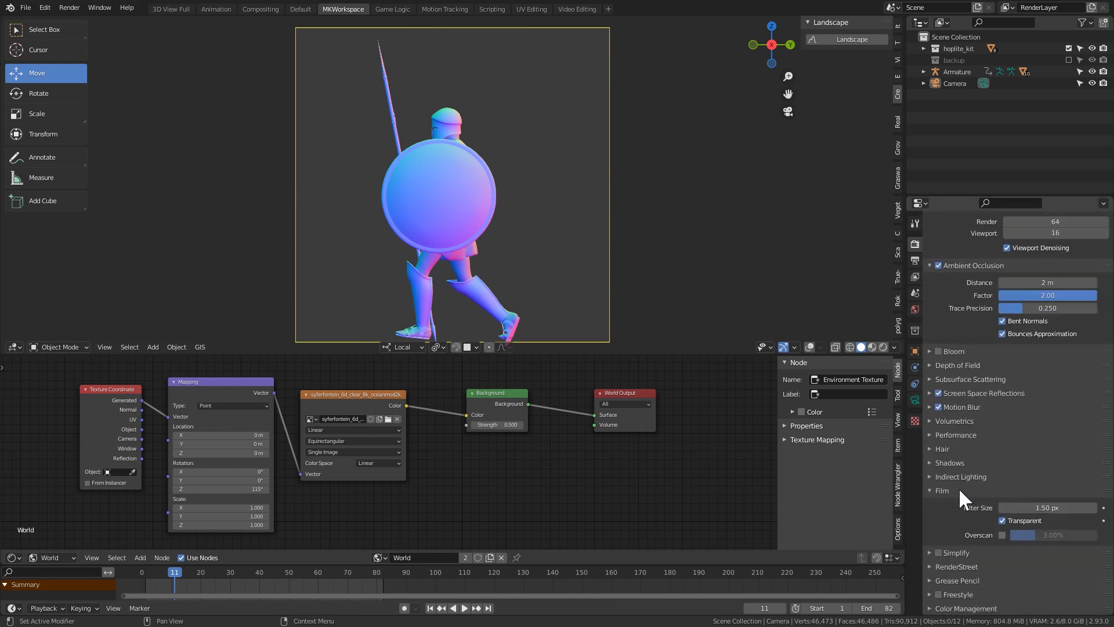
scroll(980, 513, up, 3)
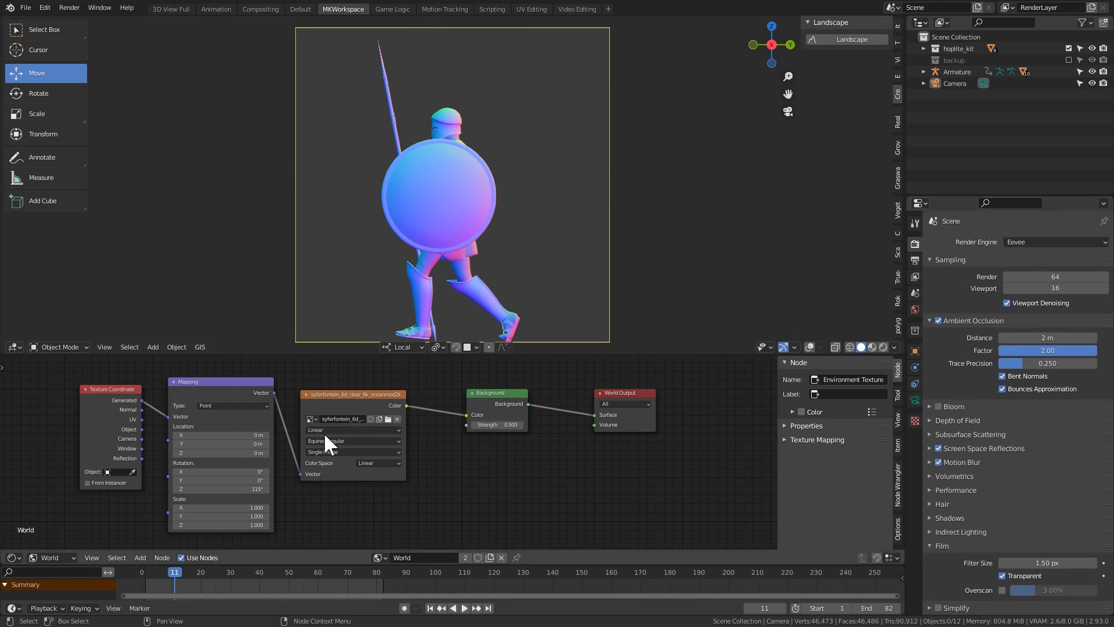
Step: Switch the node editor to the Compositor and space out the Render Layers and Composite nodes
click(14, 557)
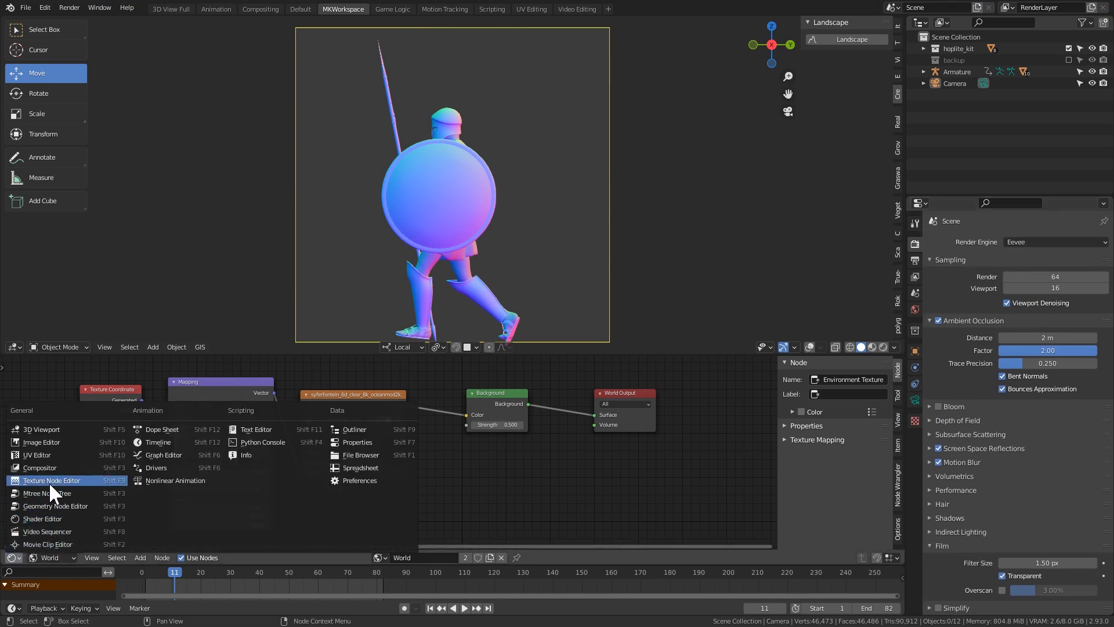
click(54, 464)
middle_drag(430, 413, 271, 412)
click(323, 439)
drag(522, 362, 592, 363)
drag(413, 368, 391, 370)
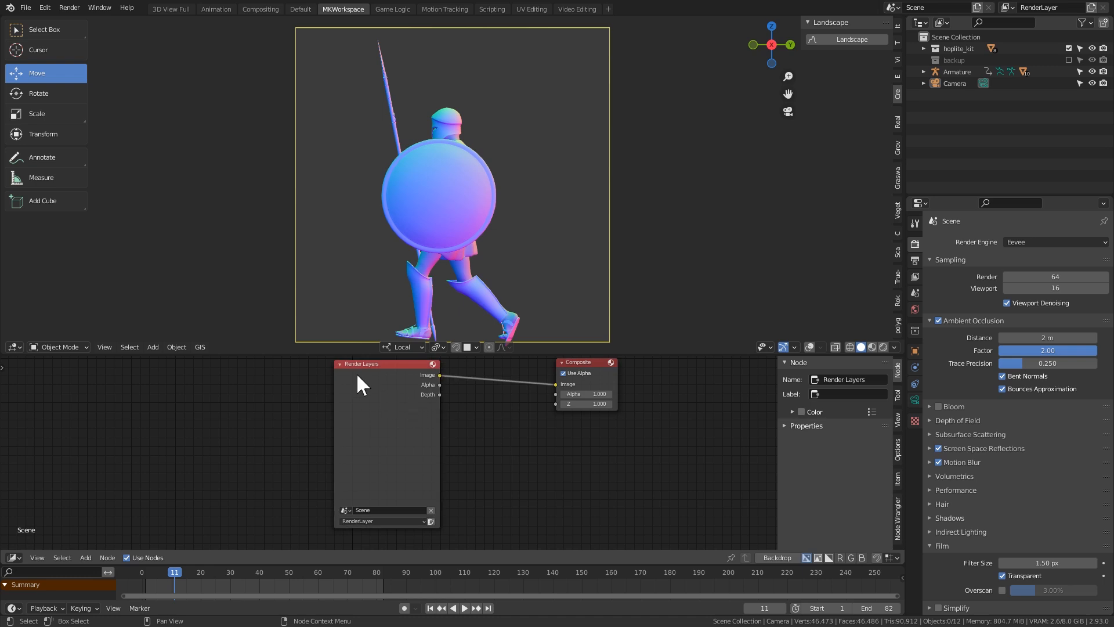
Step: Render the full walk-cycle animation
click(69, 8)
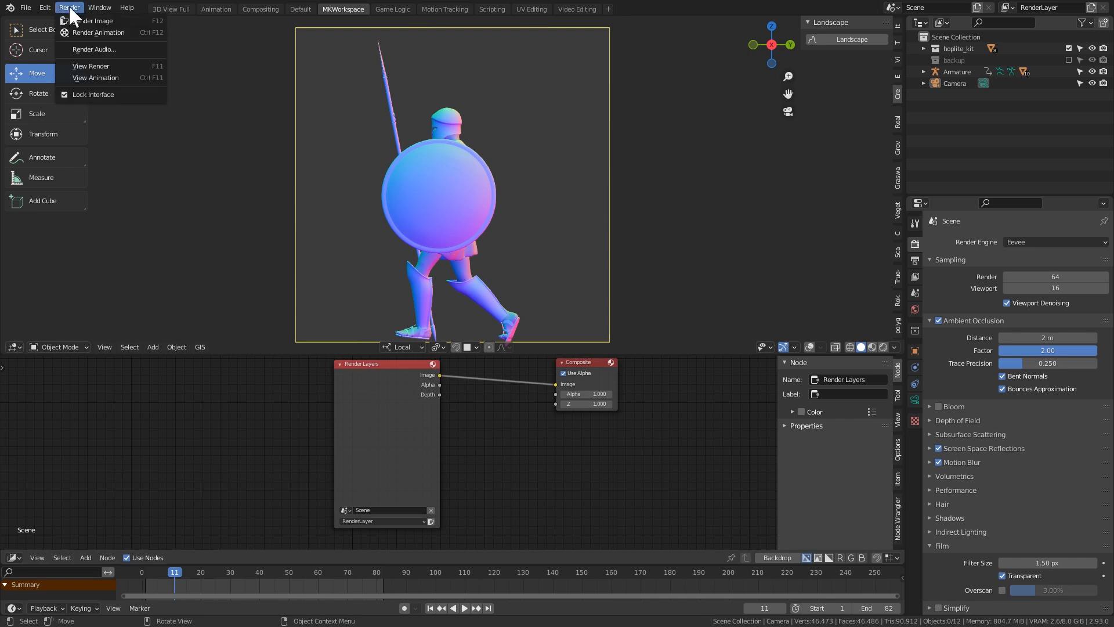
click(85, 33)
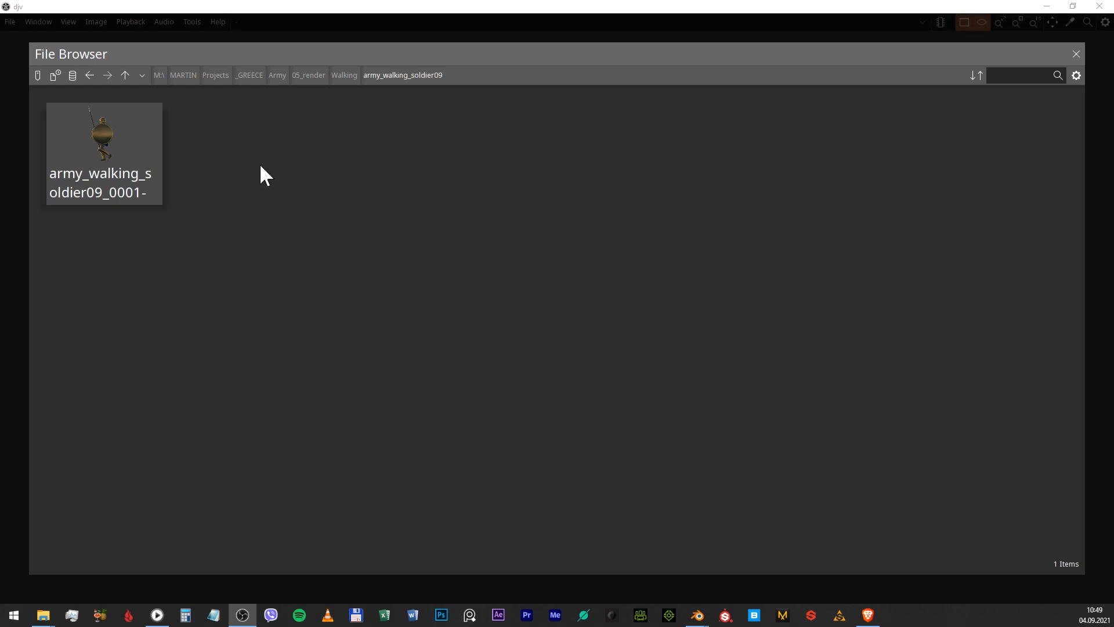
Step: In djv, open the rendered army_walking_soldier09 image sequence, play it, and set the playback mode to loop
double_click(104, 147)
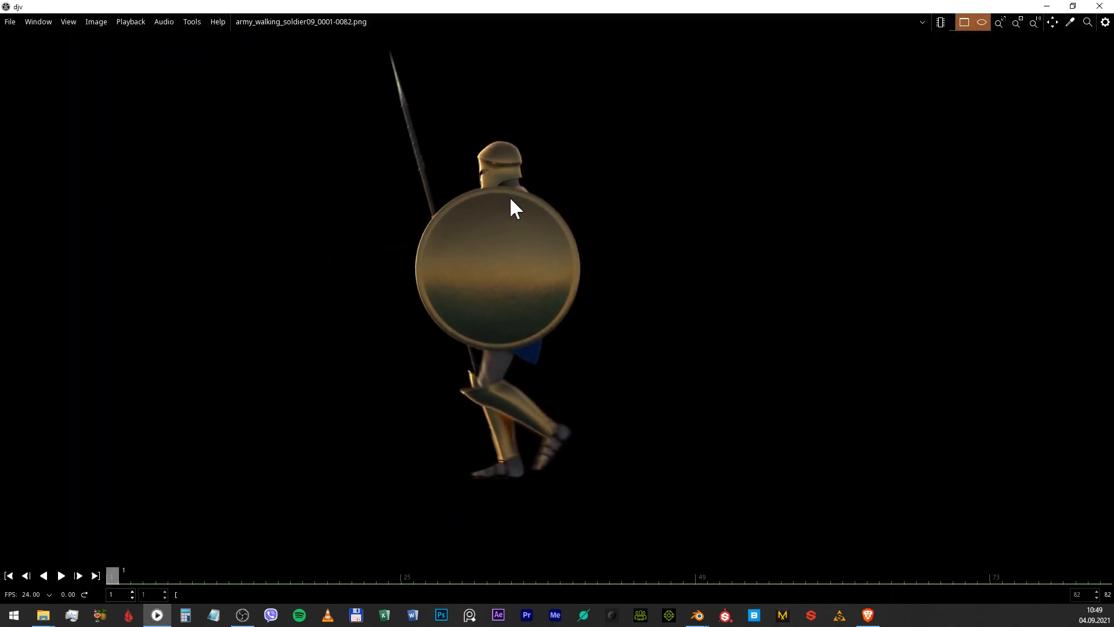
key(space)
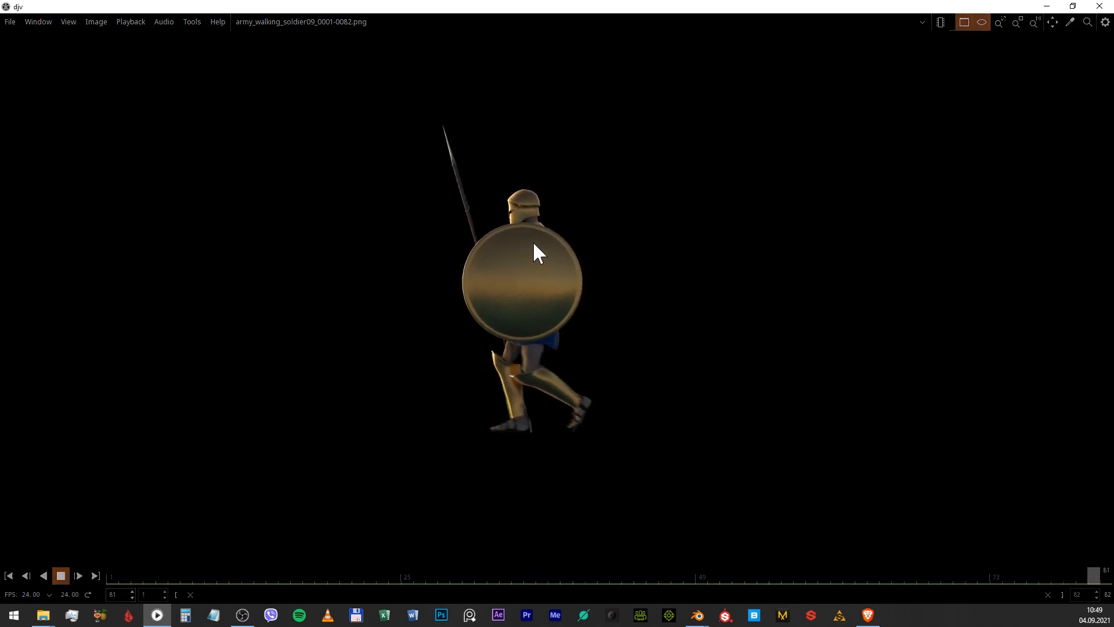
click(89, 593)
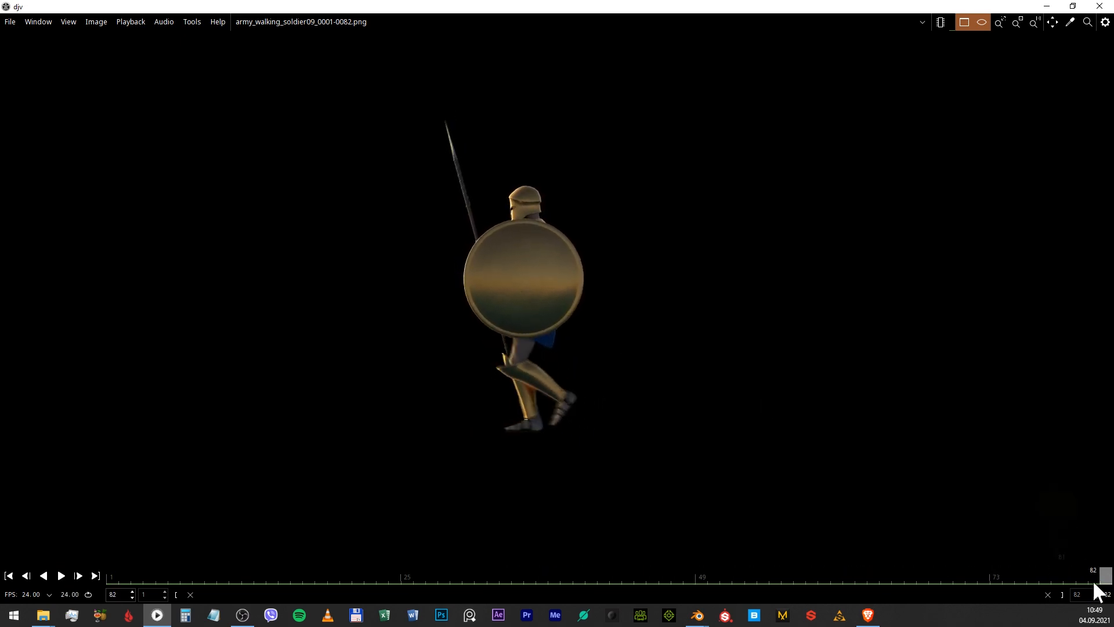
Step: Set the playback out point to frame 81 and preview the shortened loop
click(1095, 574)
click(1061, 594)
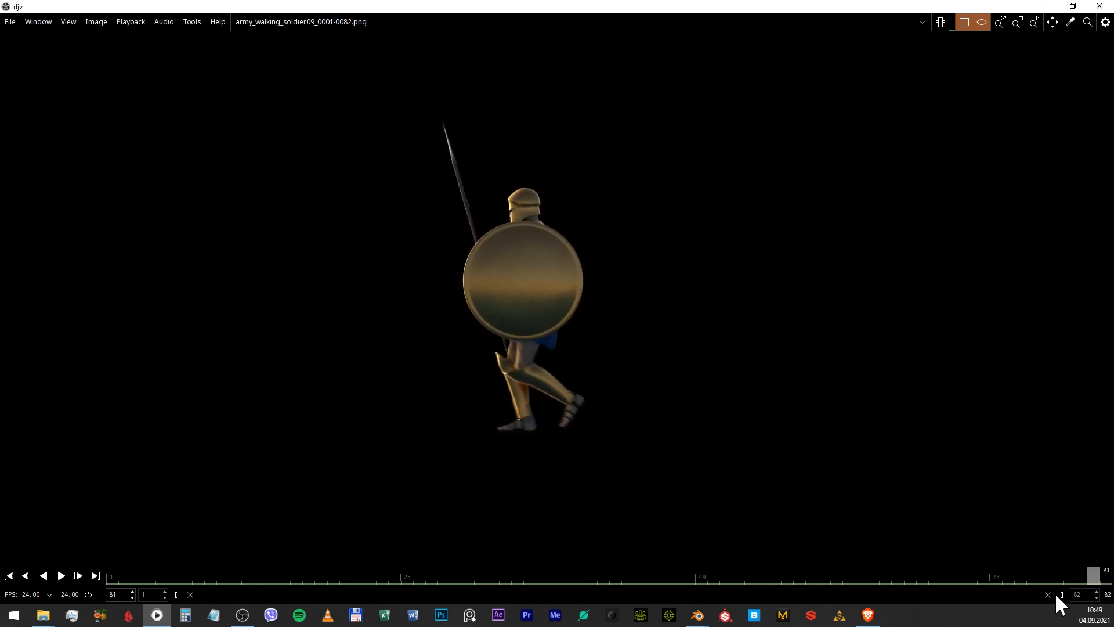
key(space)
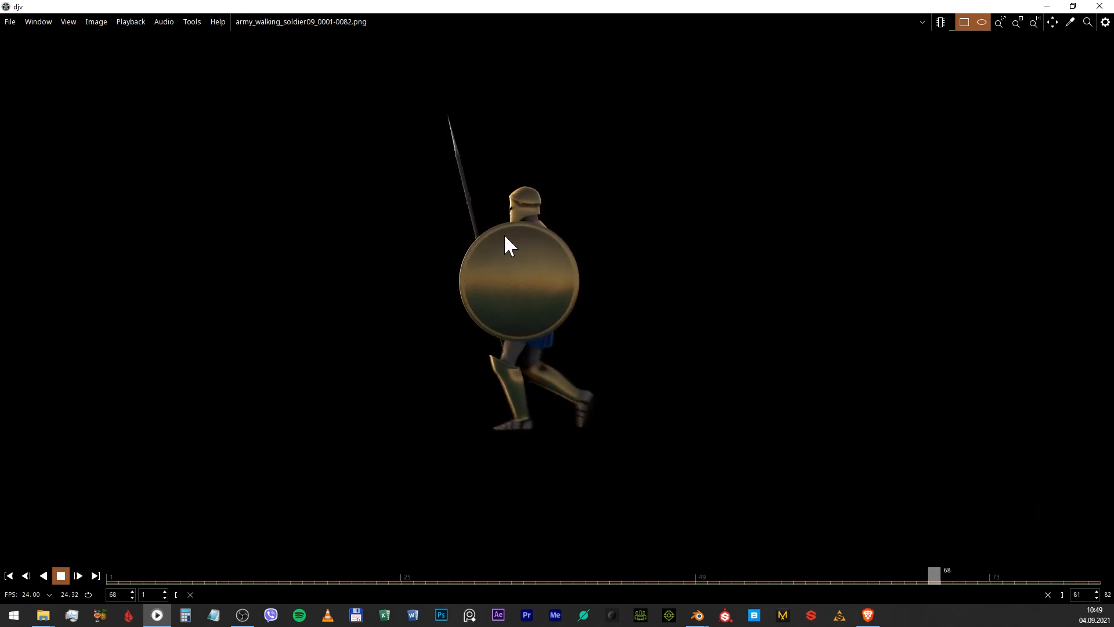
key(space)
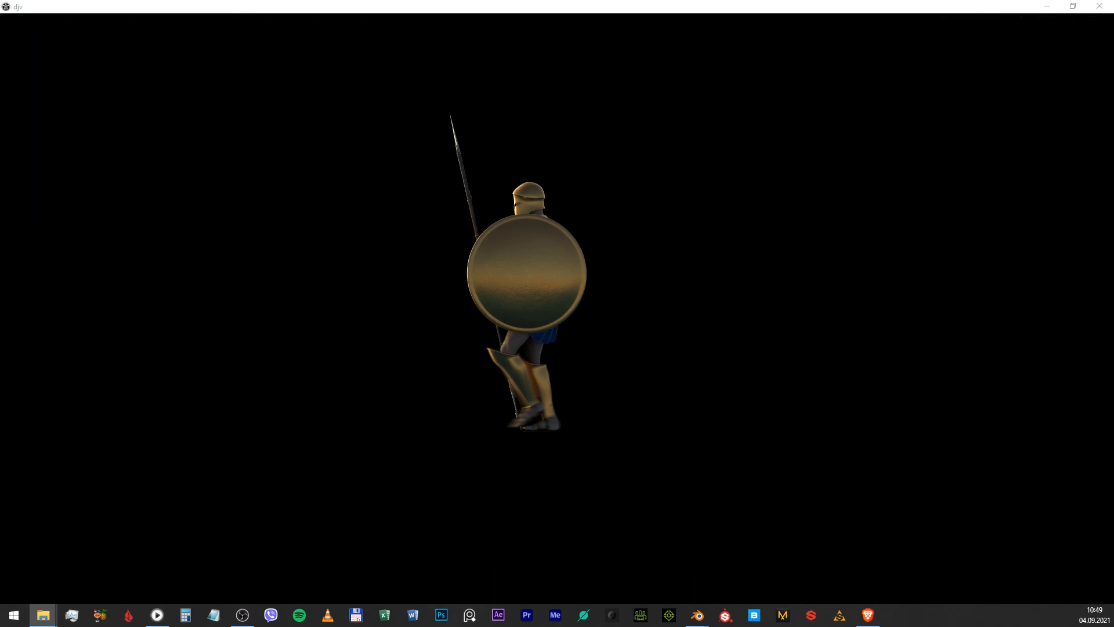
Step: In File Explorer, delete the army_walking_soldier09_0082 image from the render folder and close the open windows back to Blender
drag(0, 580, 775, 1)
scroll(383, 360, down, 10)
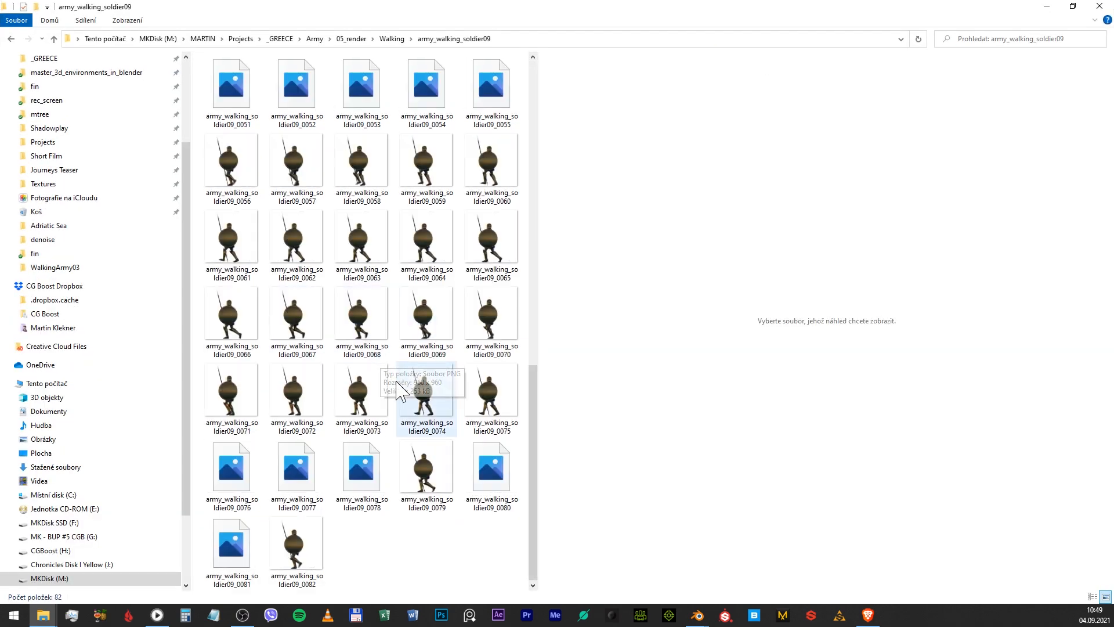
click(305, 557)
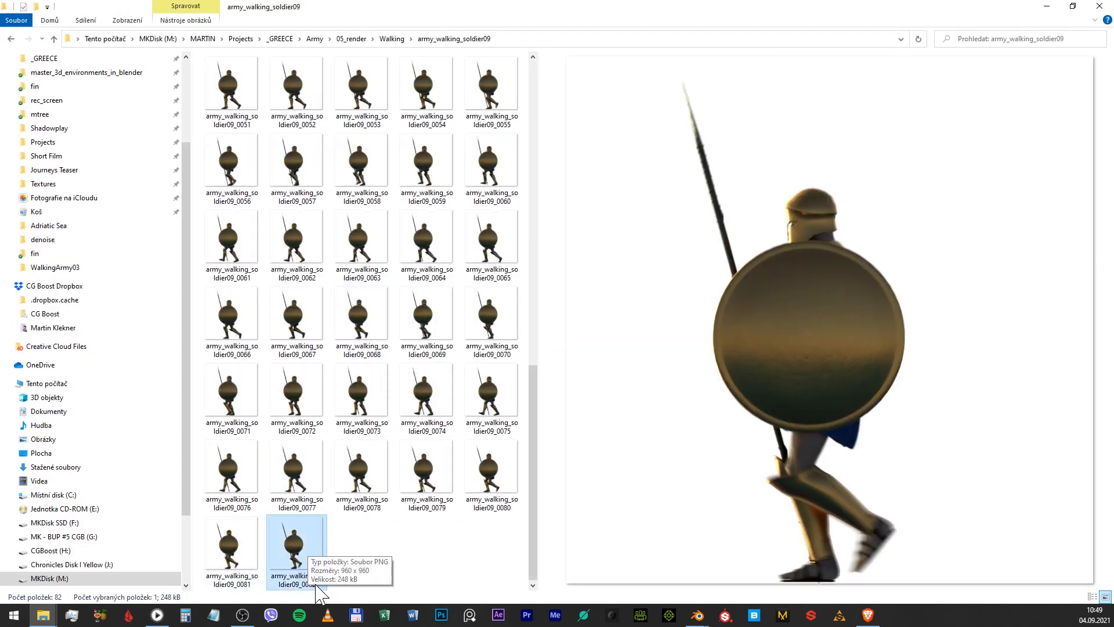
key(Delete)
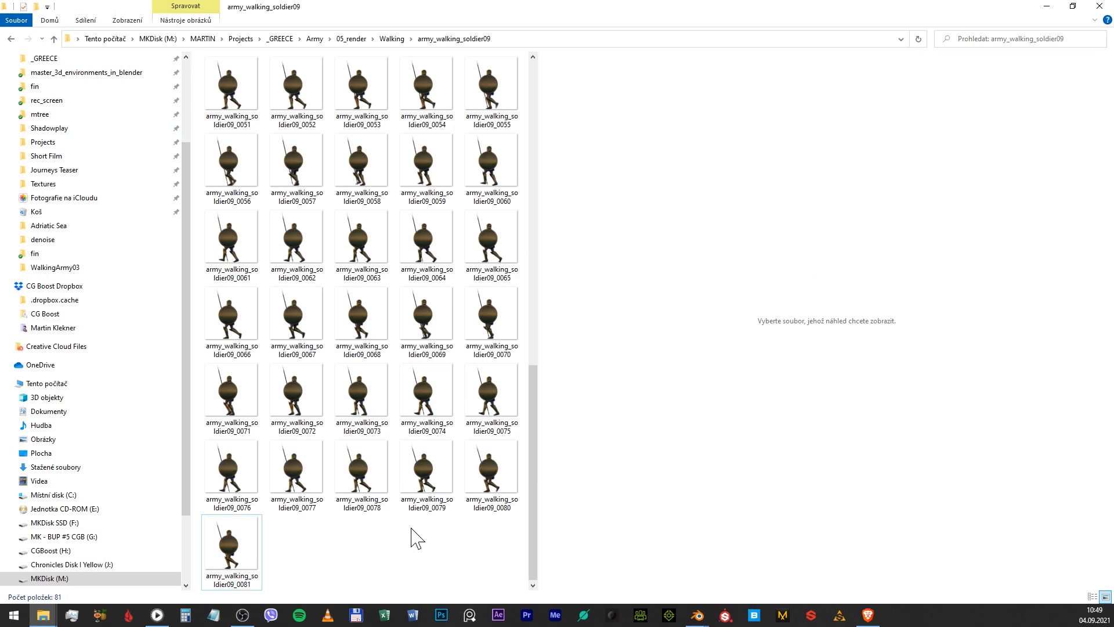
click(1099, 6)
click(1101, 5)
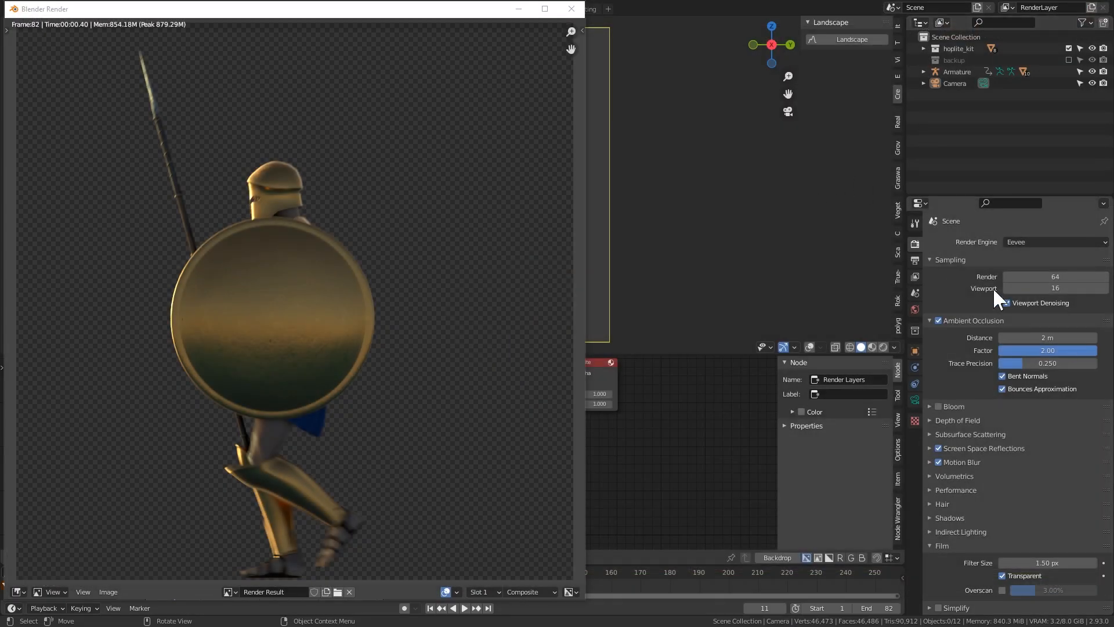
Step: Set the scene's end frame to 81 in the output settings
click(915, 260)
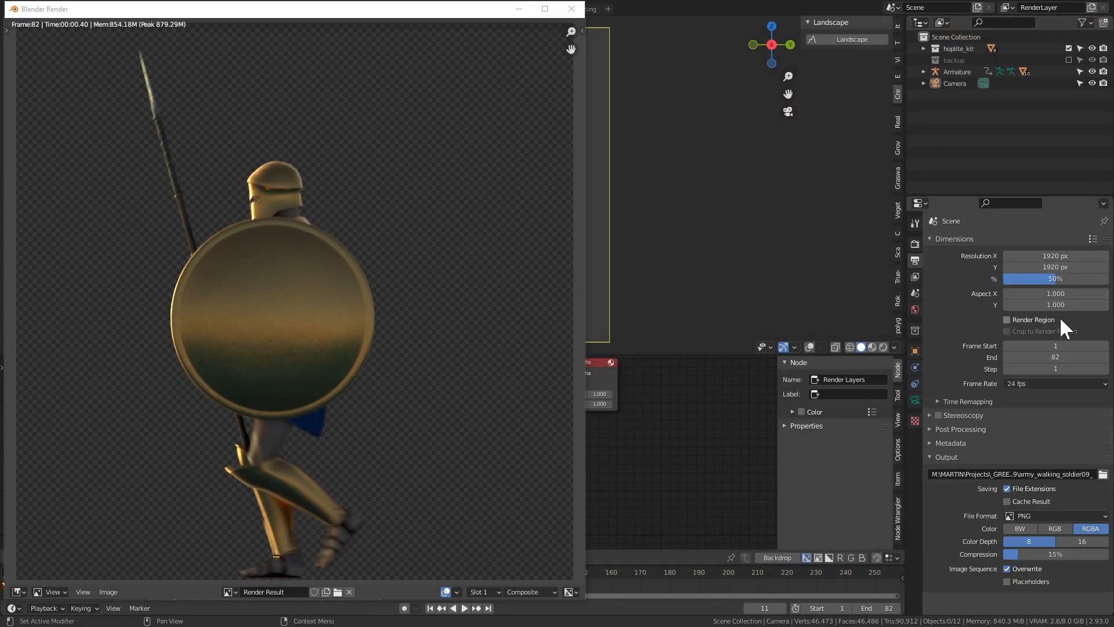
click(1056, 357)
key(Return)
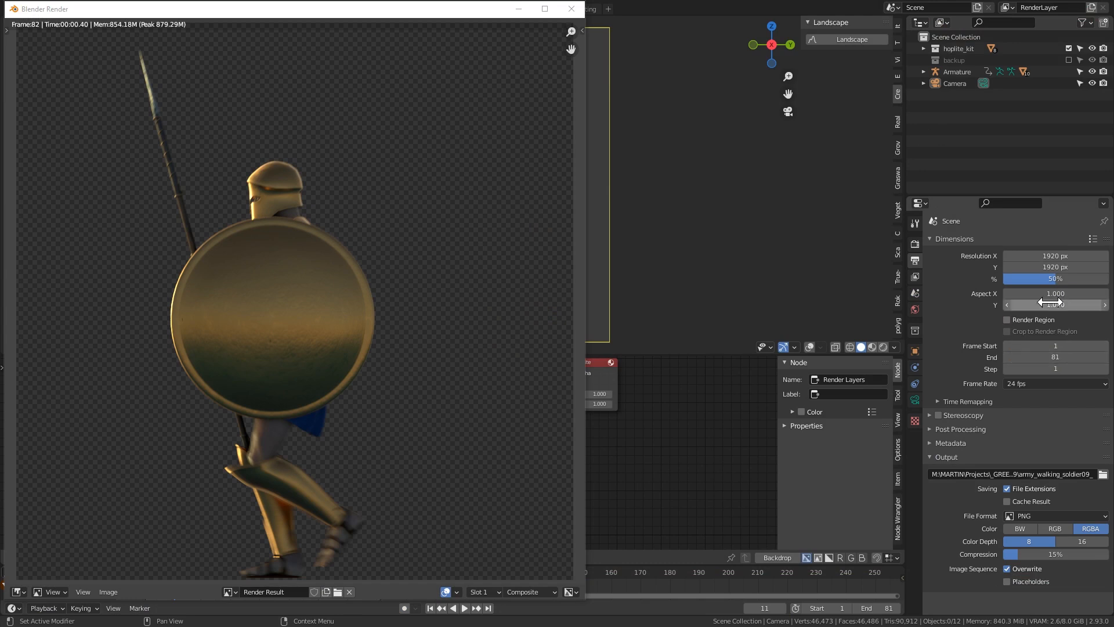
Step: Halve the horizontal render resolution to 960 px
double_click(1039, 255)
text(/2)
key(Return)
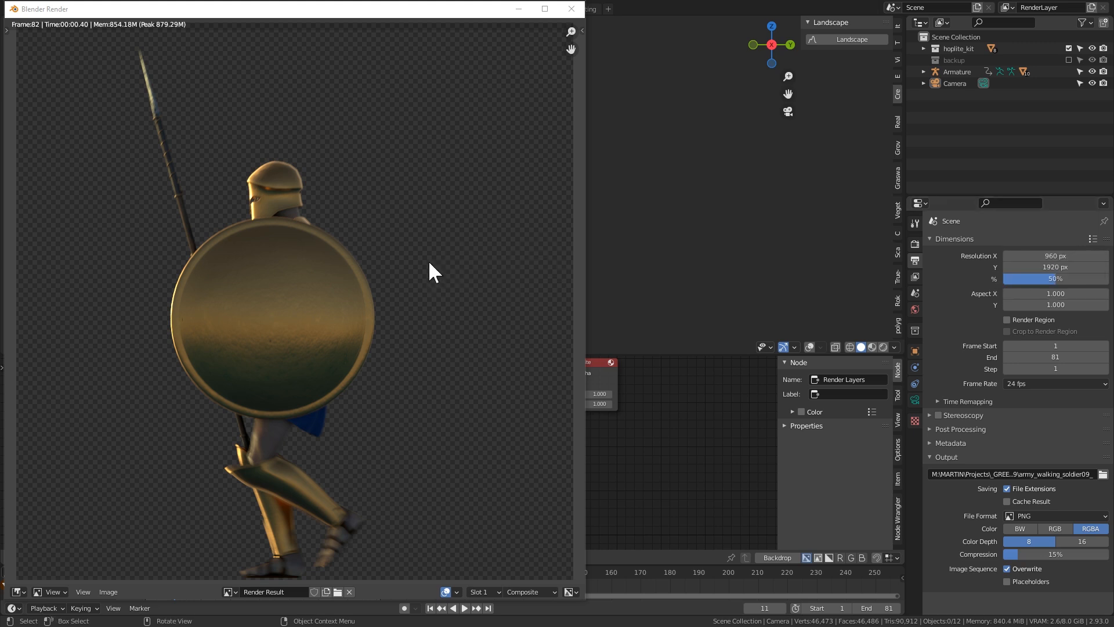
Step: Close the render window and set the output resolution to 512 × 512 px at 100% scale
click(571, 8)
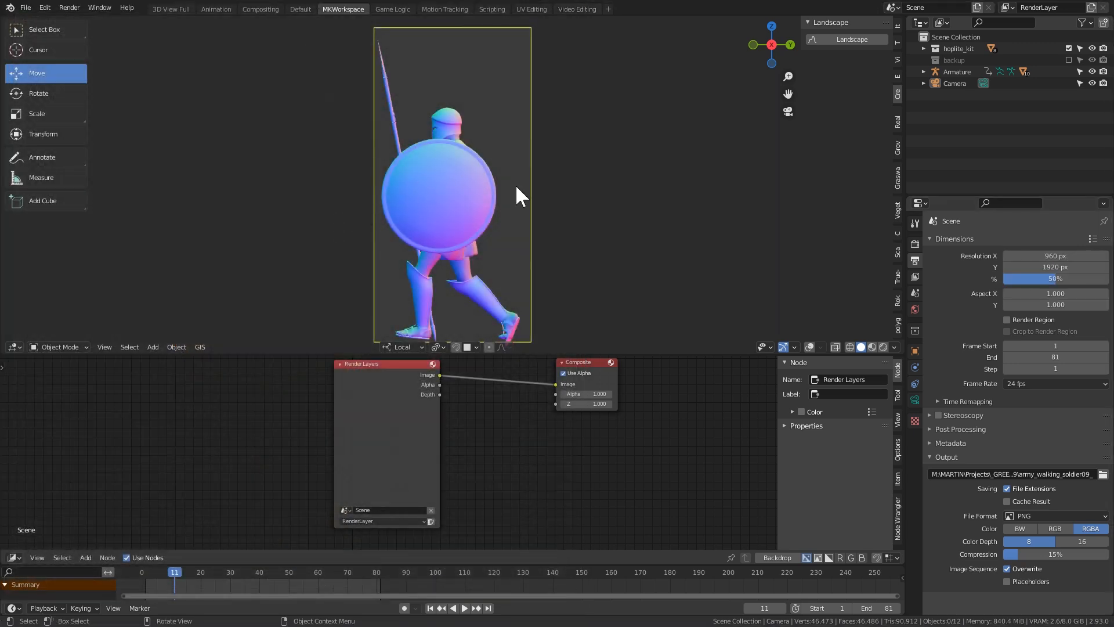
click(1053, 279)
text(100)
key(Return)
drag(1055, 256, 1055, 267)
text(512)
key(Return)
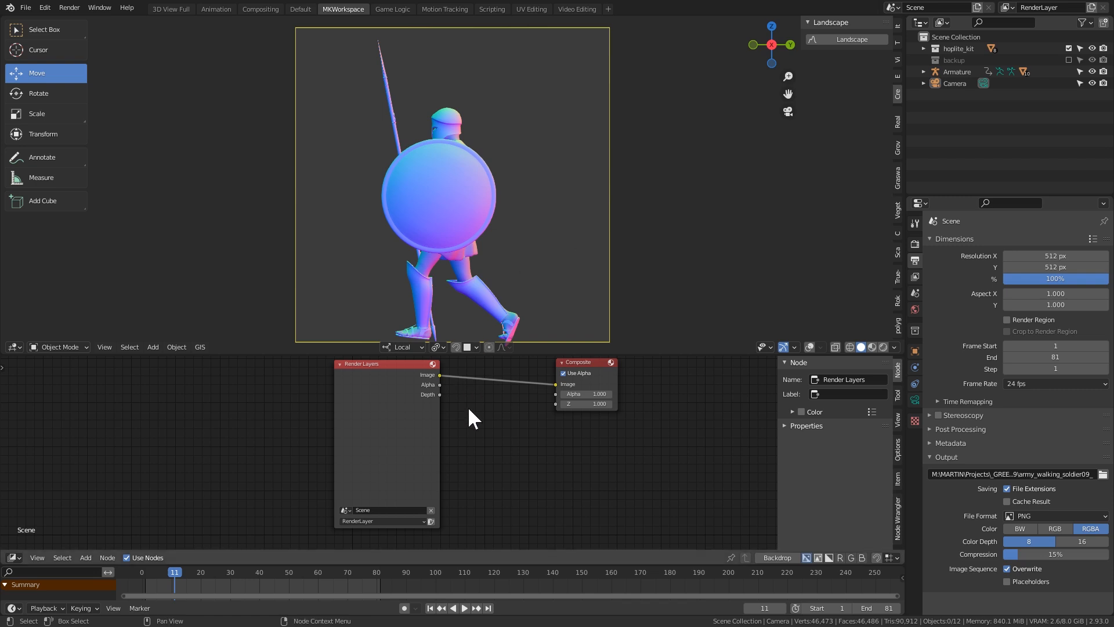
Step: Enlarge the compositor area and move the Render Layers and Composite nodes to free up space
drag(518, 355, 523, 274)
scroll(527, 262, down, 3)
mouse_move(356, 326)
mouse_down()
mouse_move(368, 330)
mouse_move(377, 318)
mouse_move(335, 318)
mouse_up()
drag(590, 323, 506, 307)
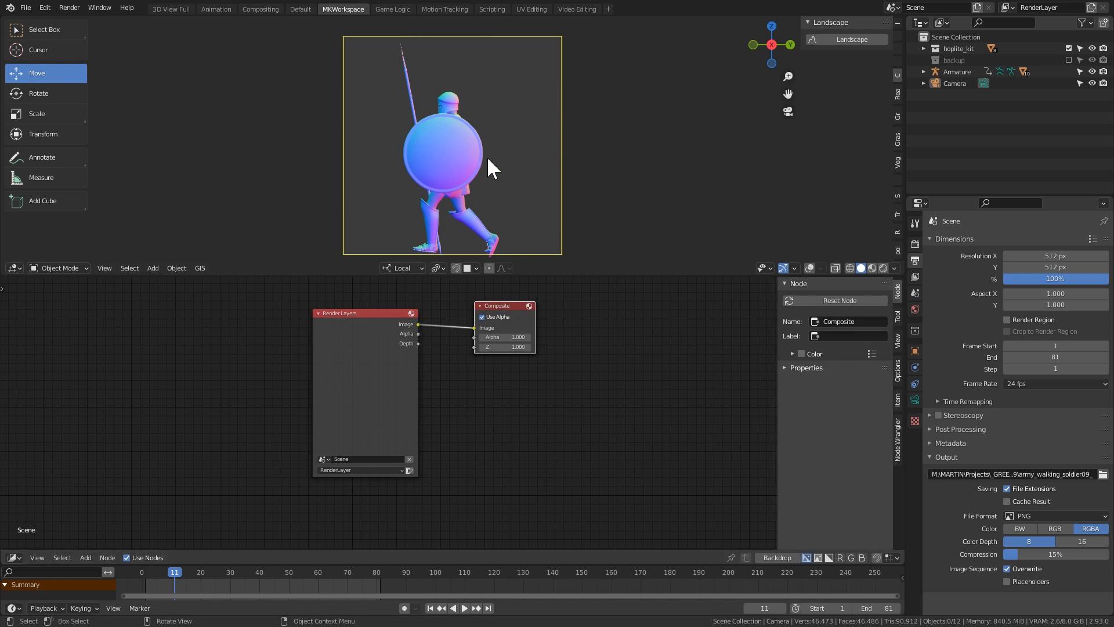
Step: Switch the viewport to rendered shading, preview the animation in the Specular Light pass, and return to the Combined pass
click(883, 267)
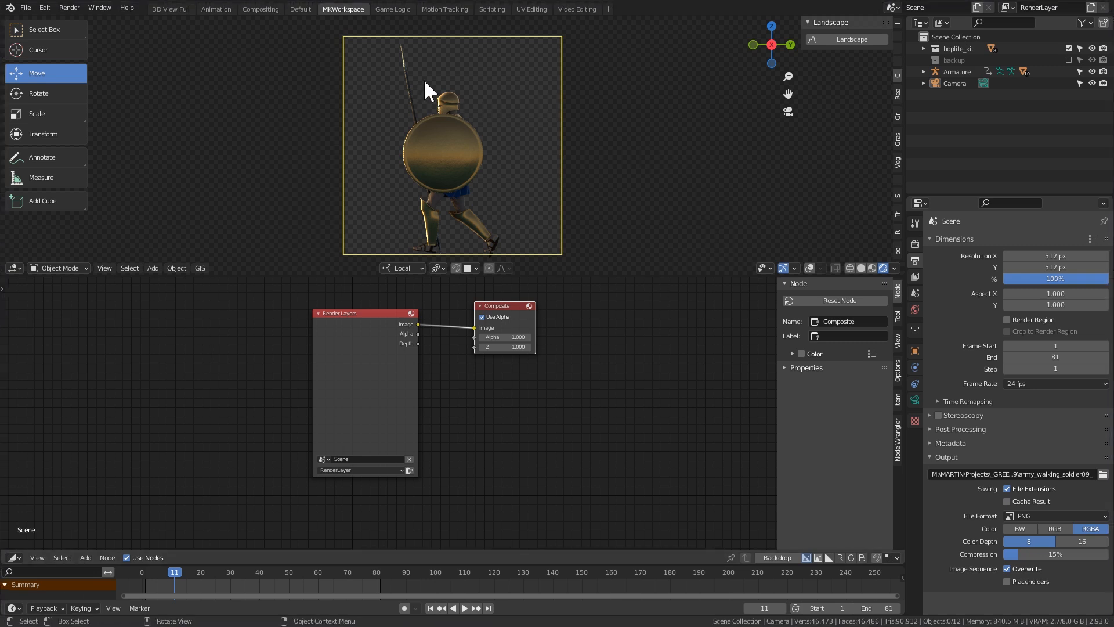
click(897, 267)
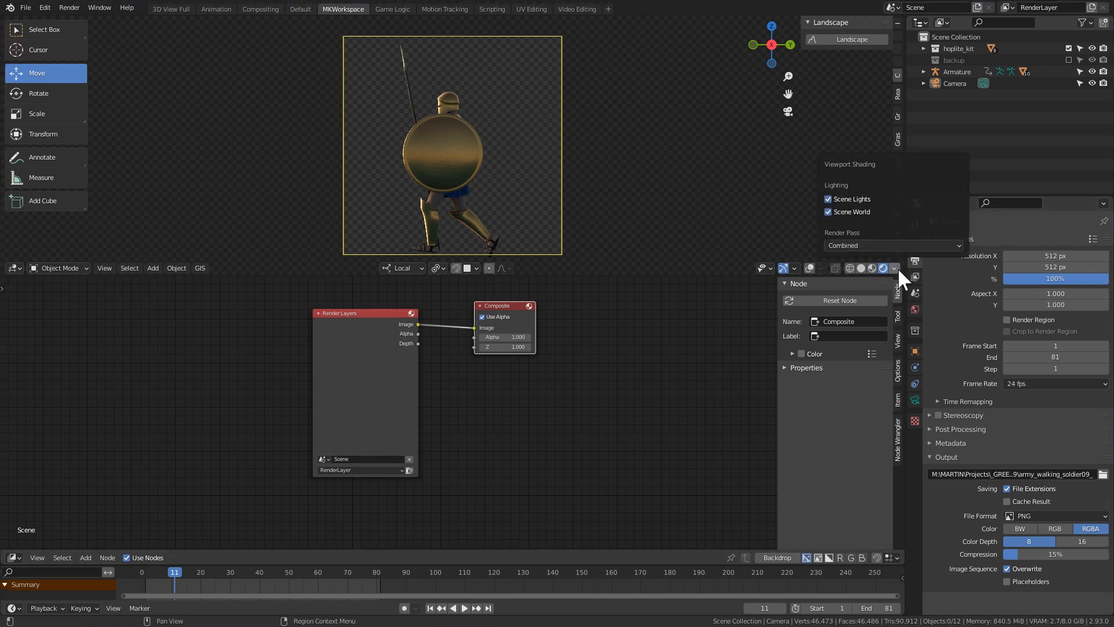
click(848, 245)
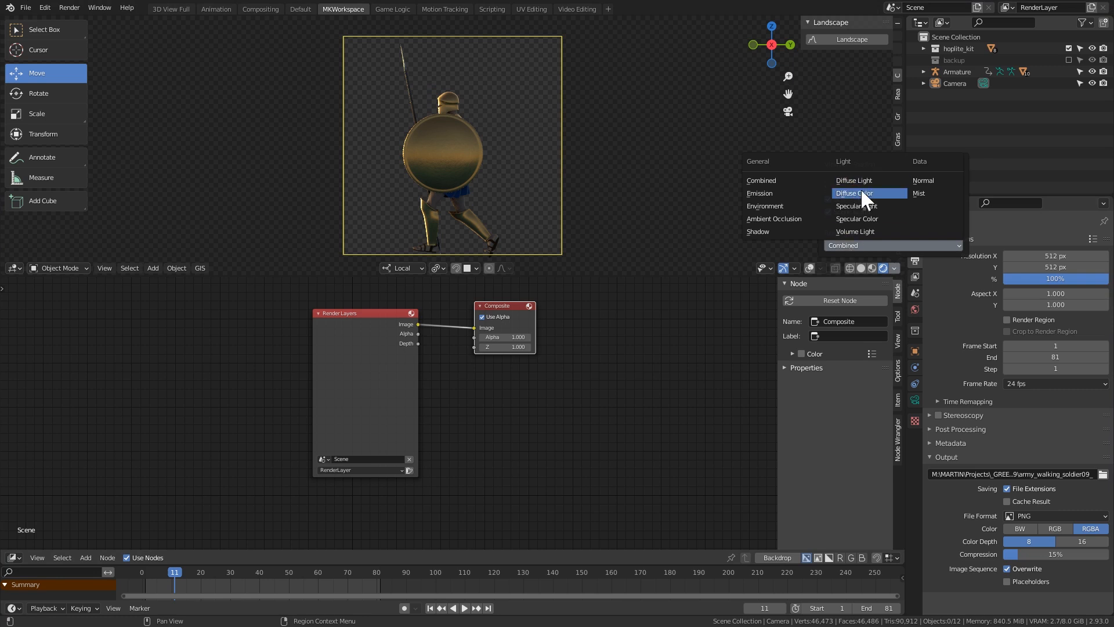
click(866, 205)
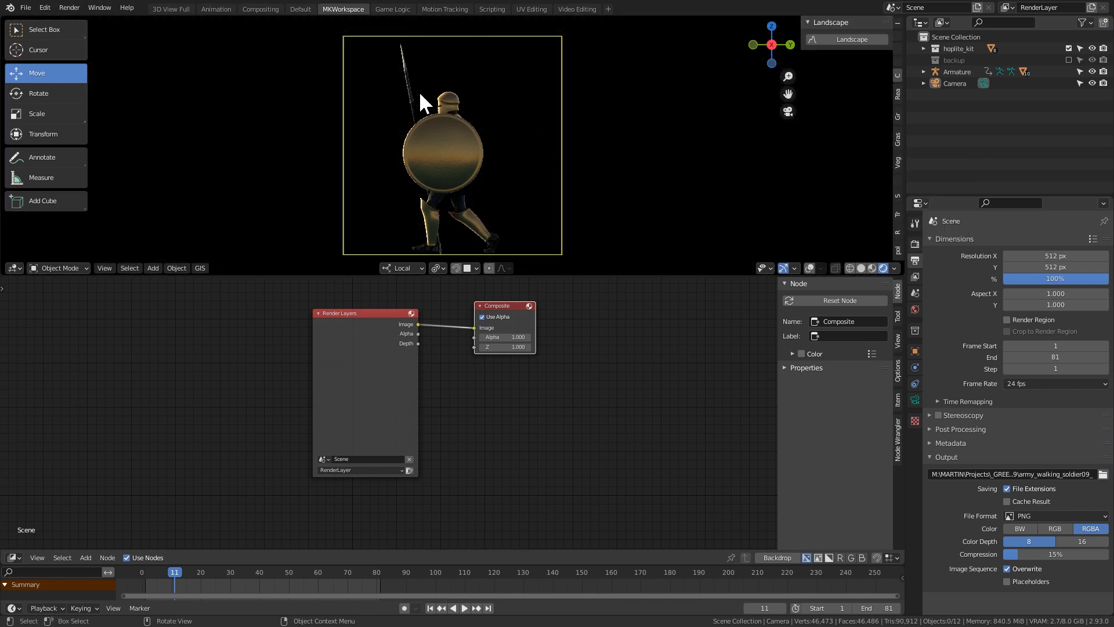
key(space)
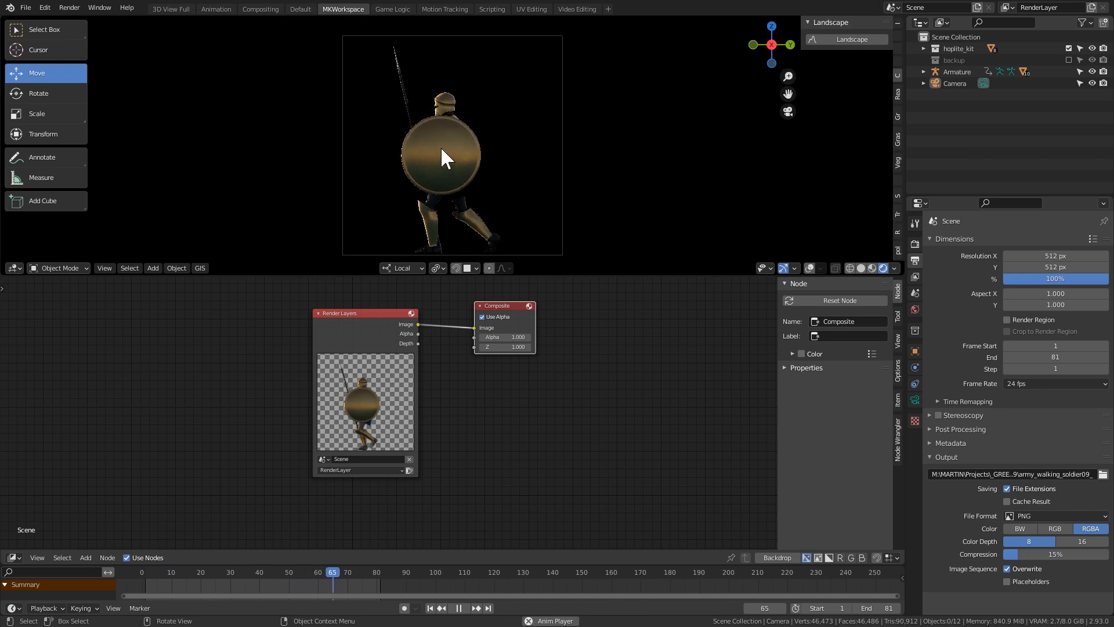
key(space)
click(895, 268)
click(876, 245)
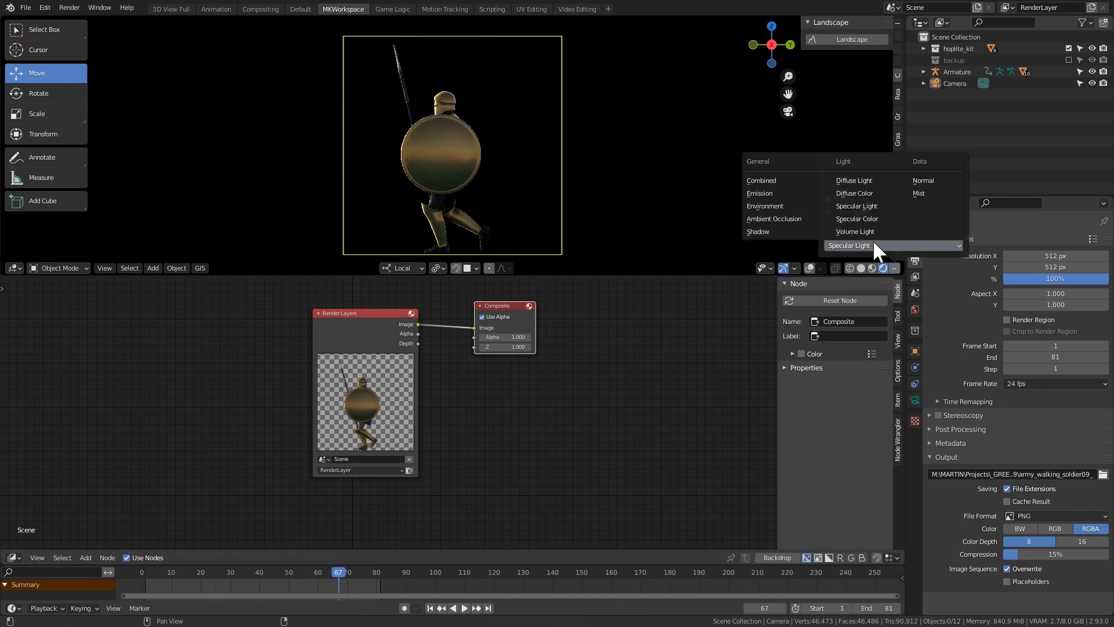
click(770, 181)
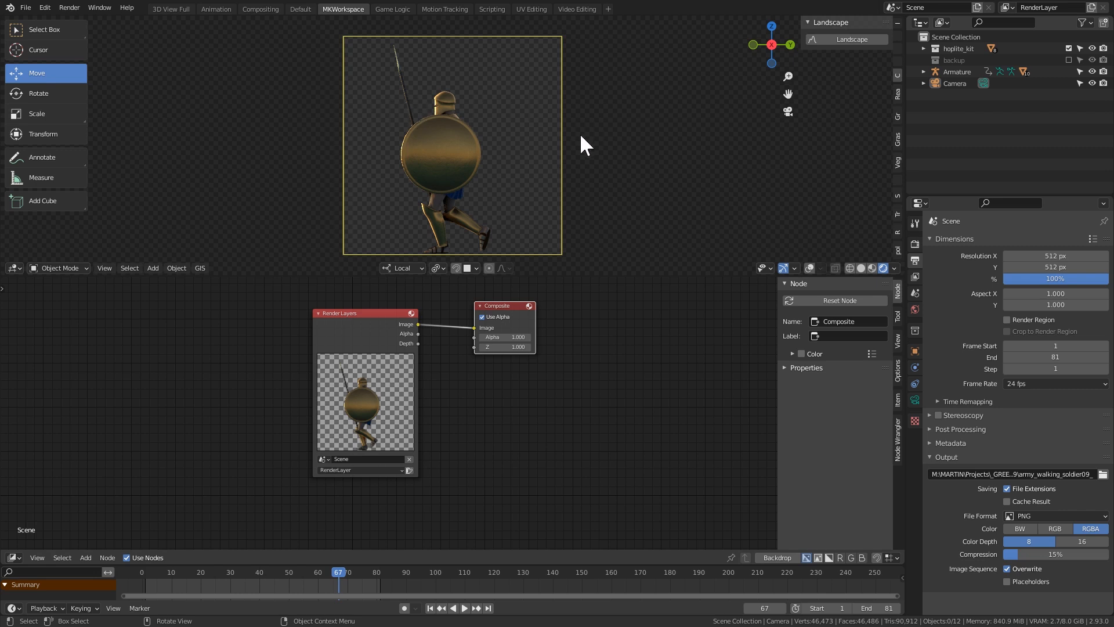
Step: Move the Render Layers node farther away from the Composite node
drag(347, 314, 322, 309)
scroll(410, 329, up, 2)
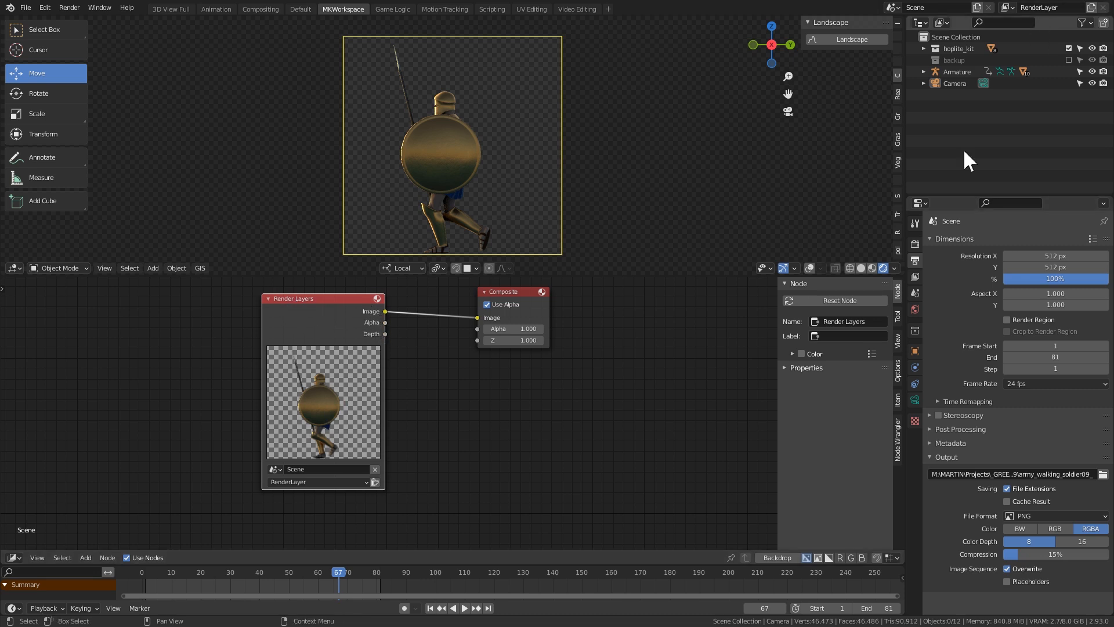
Step: Move the Composite node farther from Render Layers, and check the Compositing option under Post Processing and the scene's output path
drag(510, 290, 539, 287)
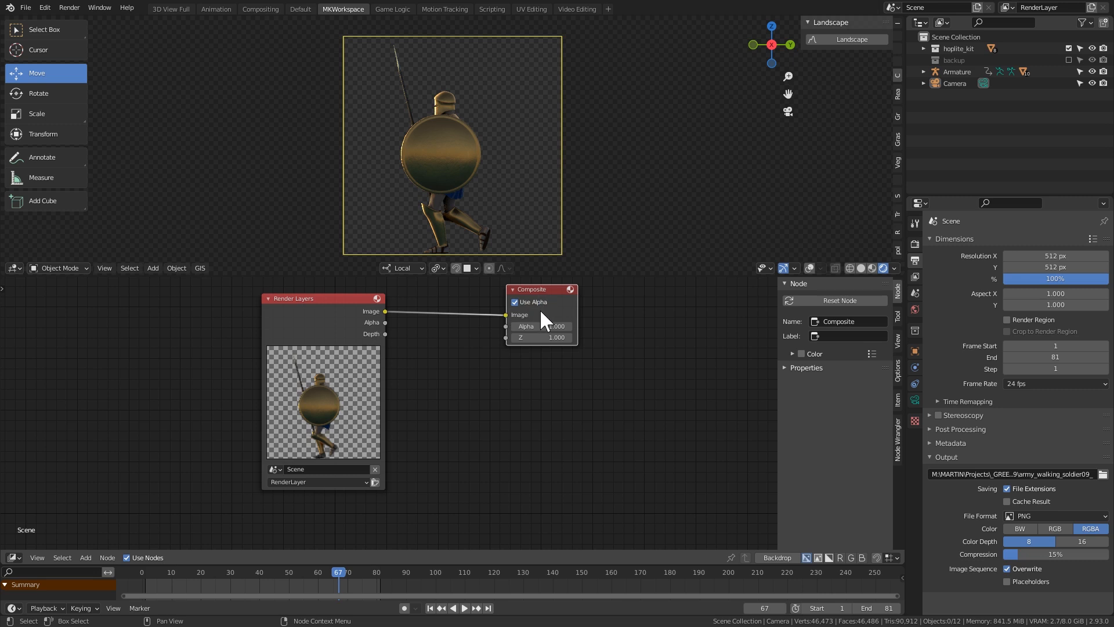
click(970, 429)
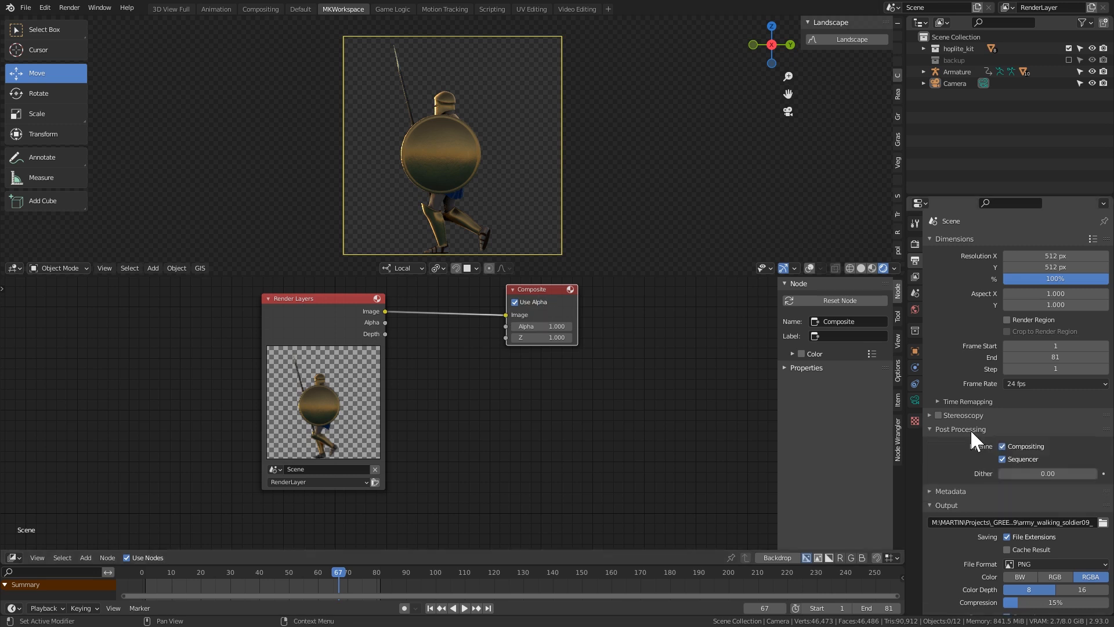
scroll(972, 450, down, 1)
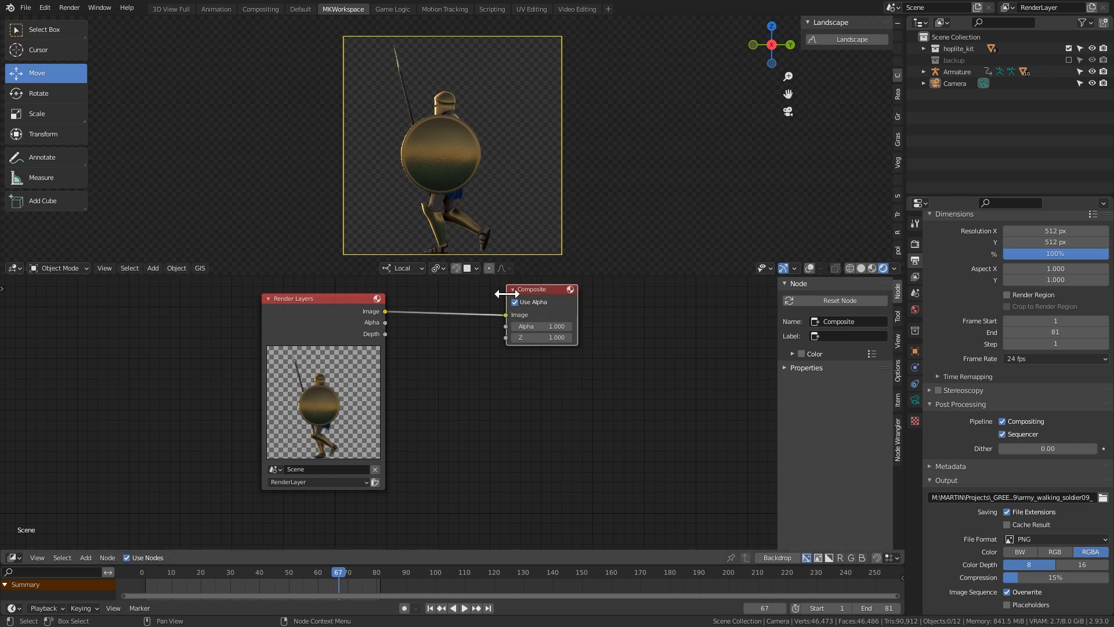
click(1035, 498)
key(Return)
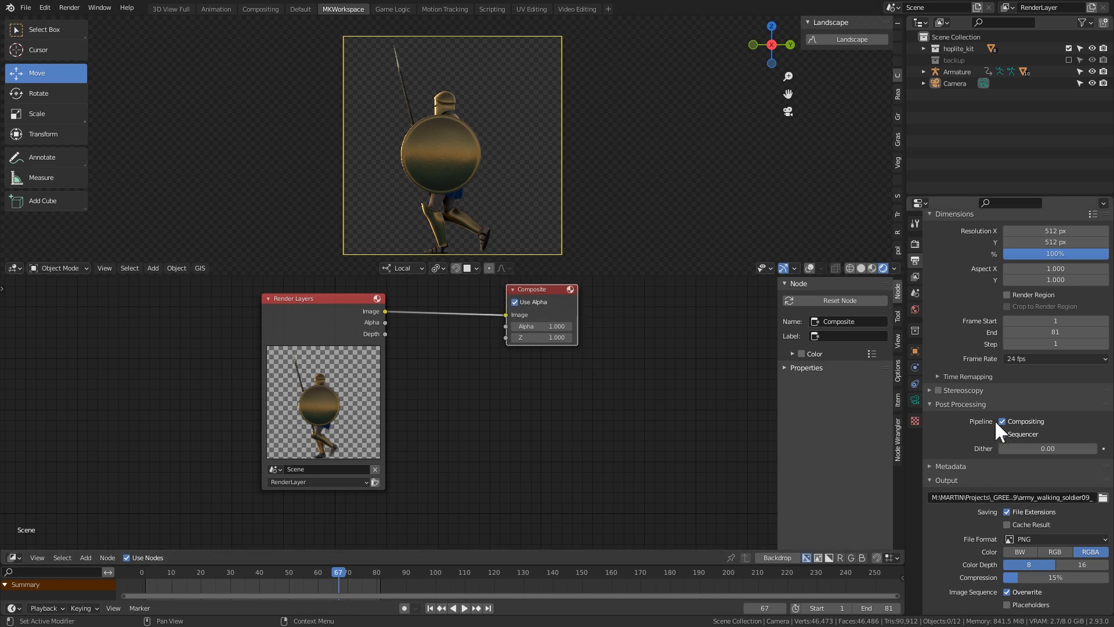
click(1002, 421)
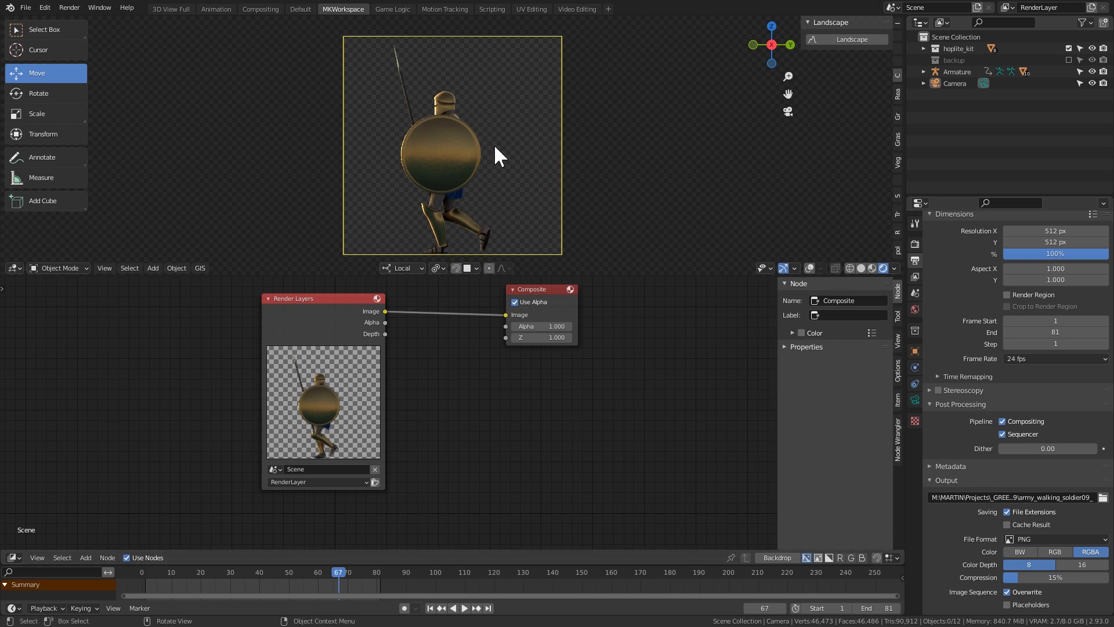
Step: Enable the Specular Light pass for the view layer and shift the Composite node slightly farther from Render Layers
click(313, 310)
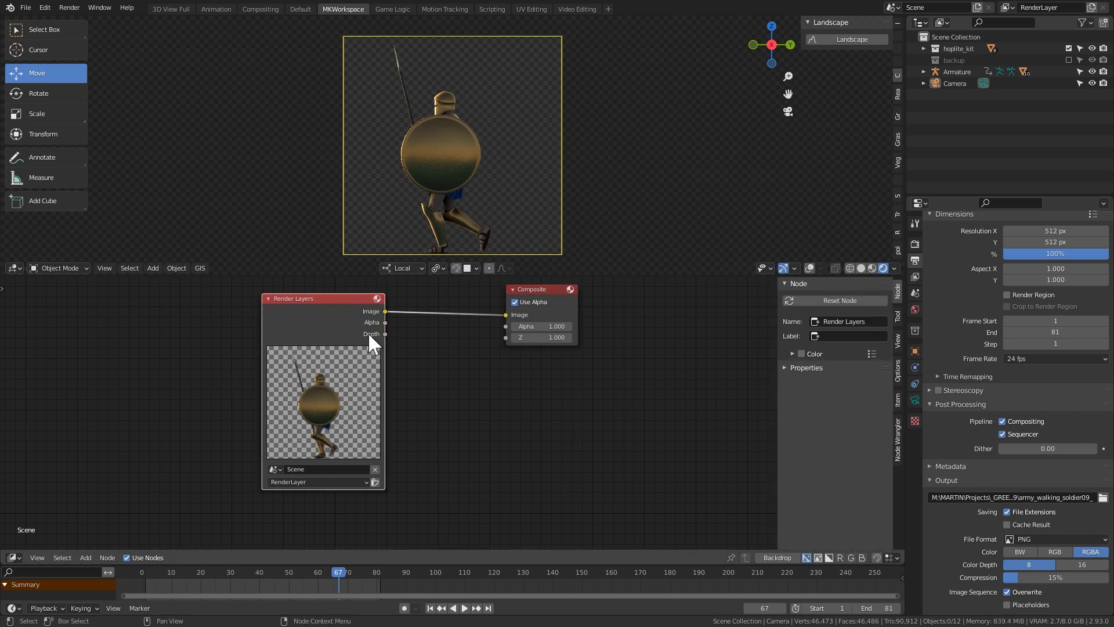
click(919, 291)
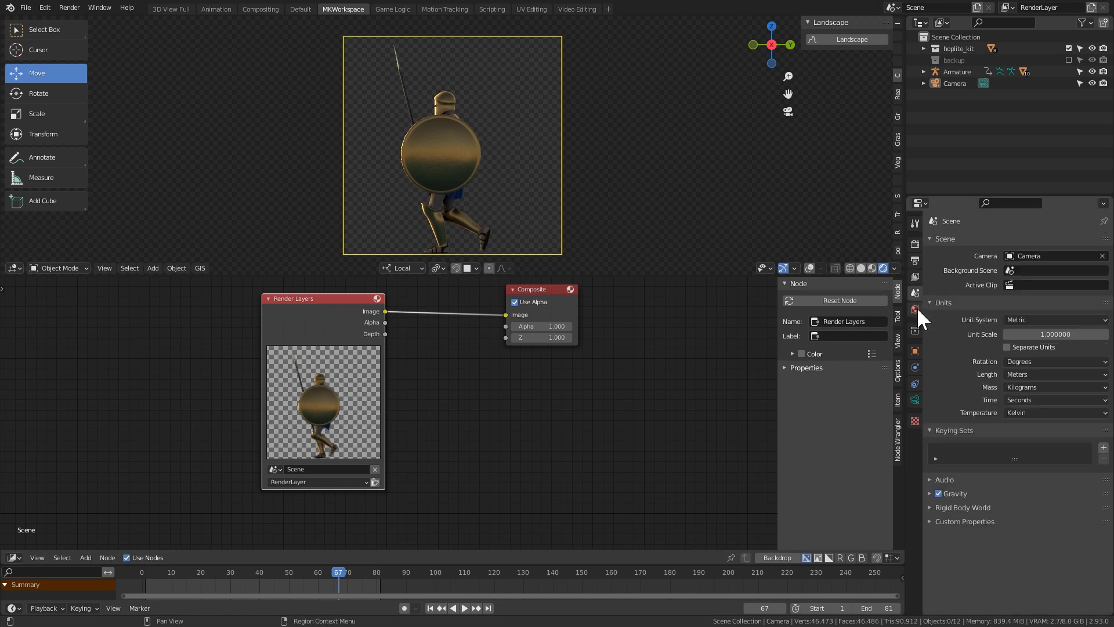
click(915, 275)
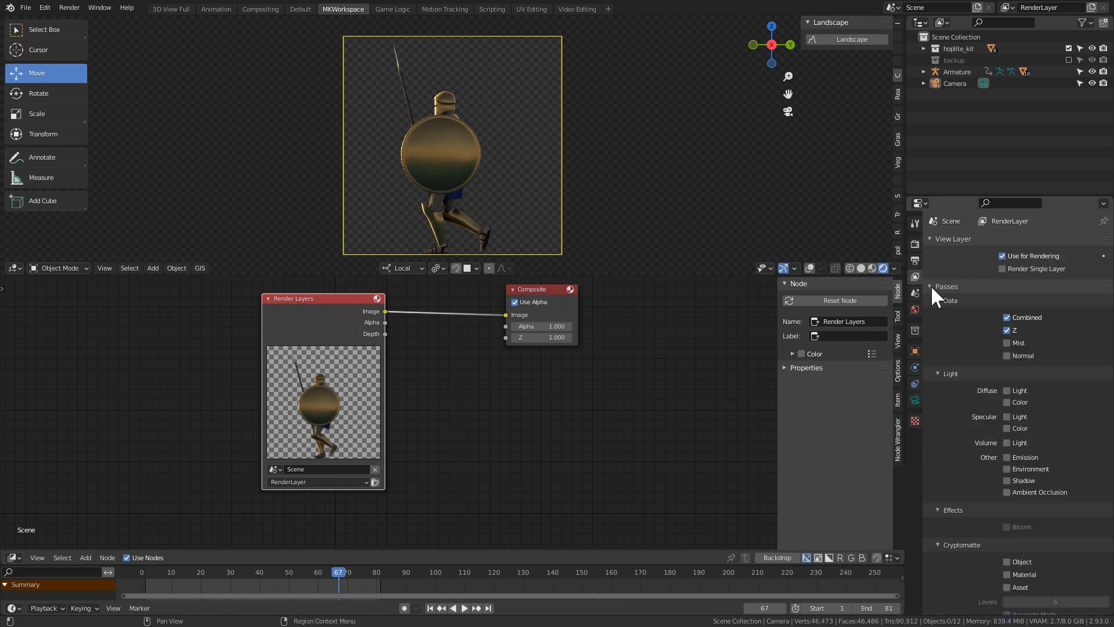
scroll(973, 333, down, 1)
click(1008, 394)
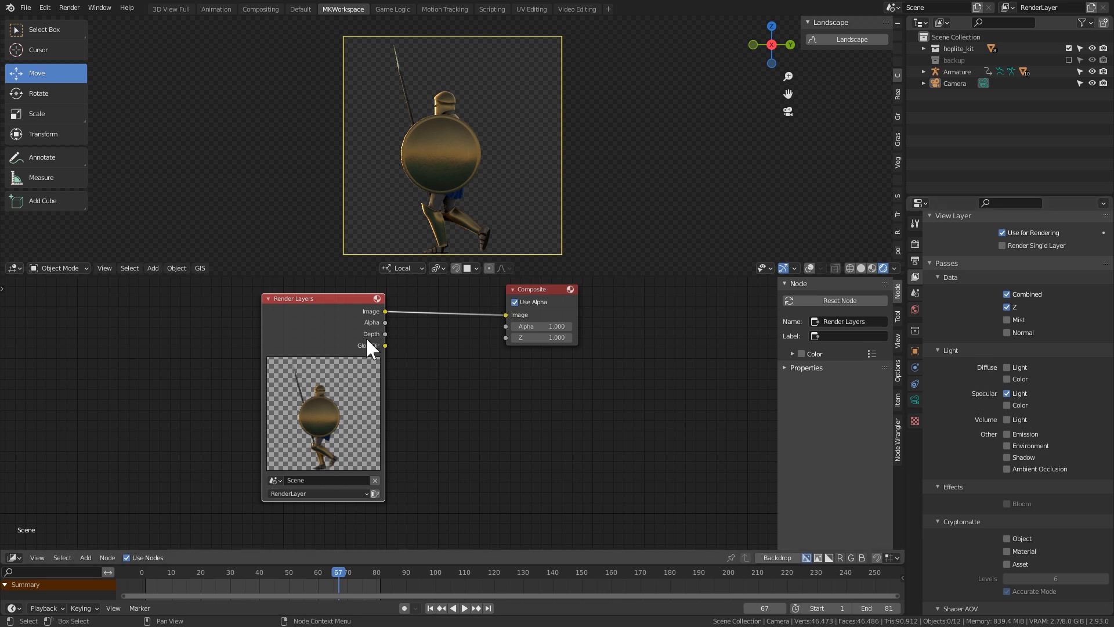
click(434, 350)
drag(532, 295, 539, 290)
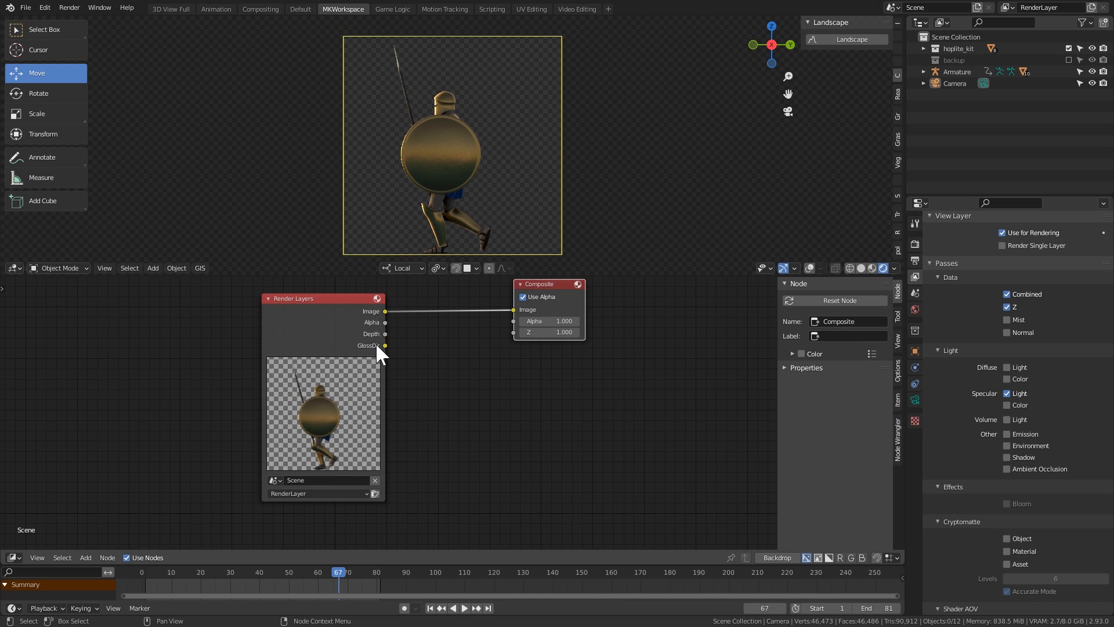
Step: Add a File Output node, connect the GlossDir output to its Image input, and widen and place it below the Composite node
key(shift+a)
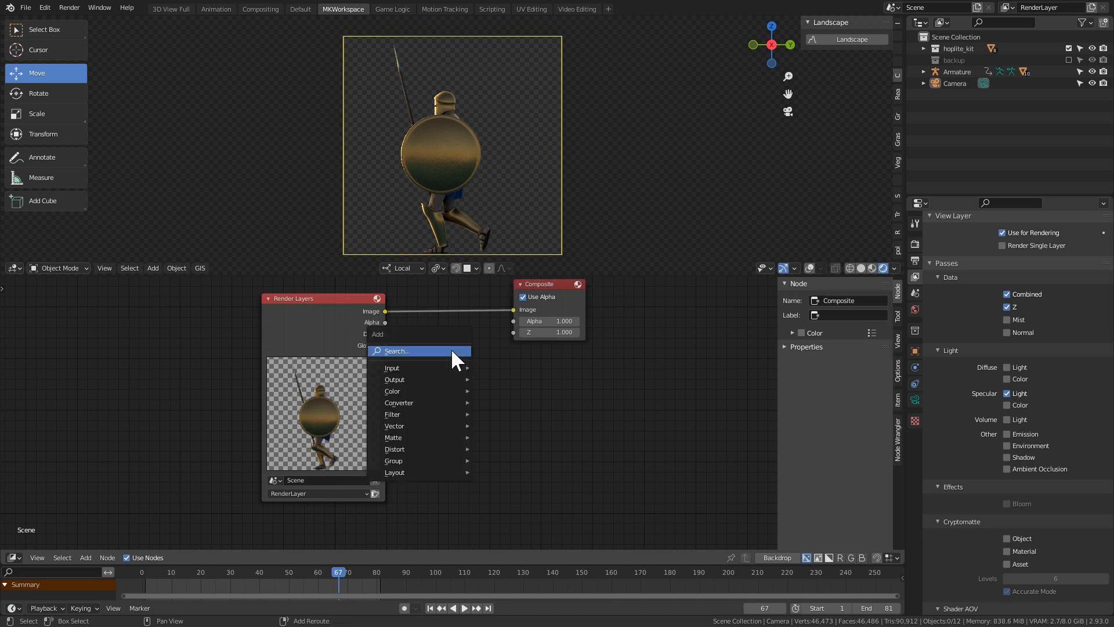
click(453, 348)
text(fil)
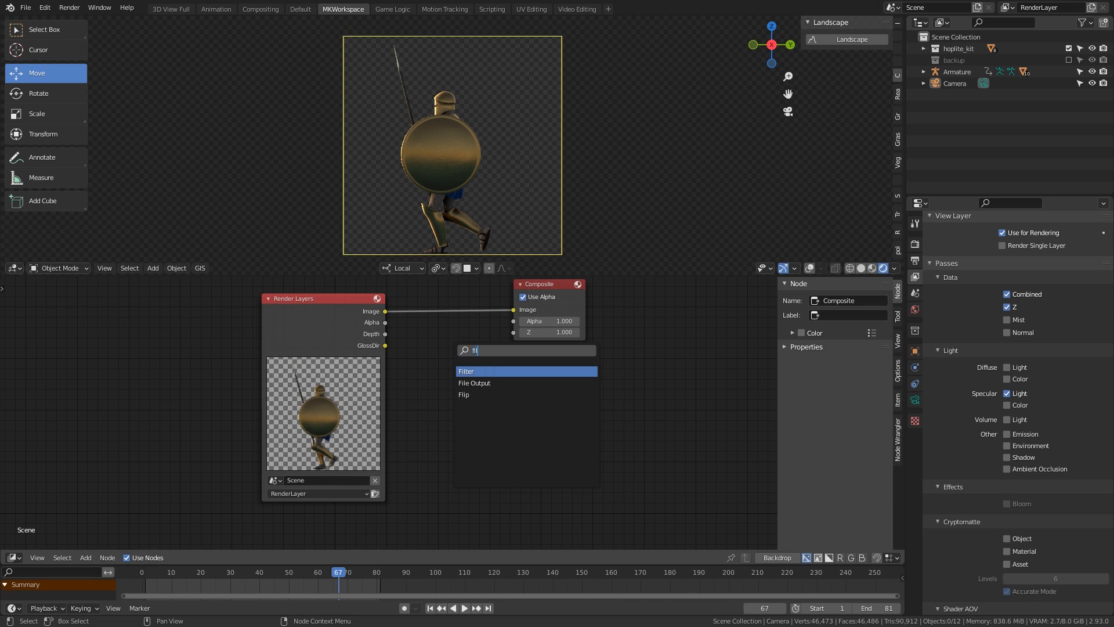
click(474, 383)
click(454, 370)
drag(385, 345, 432, 381)
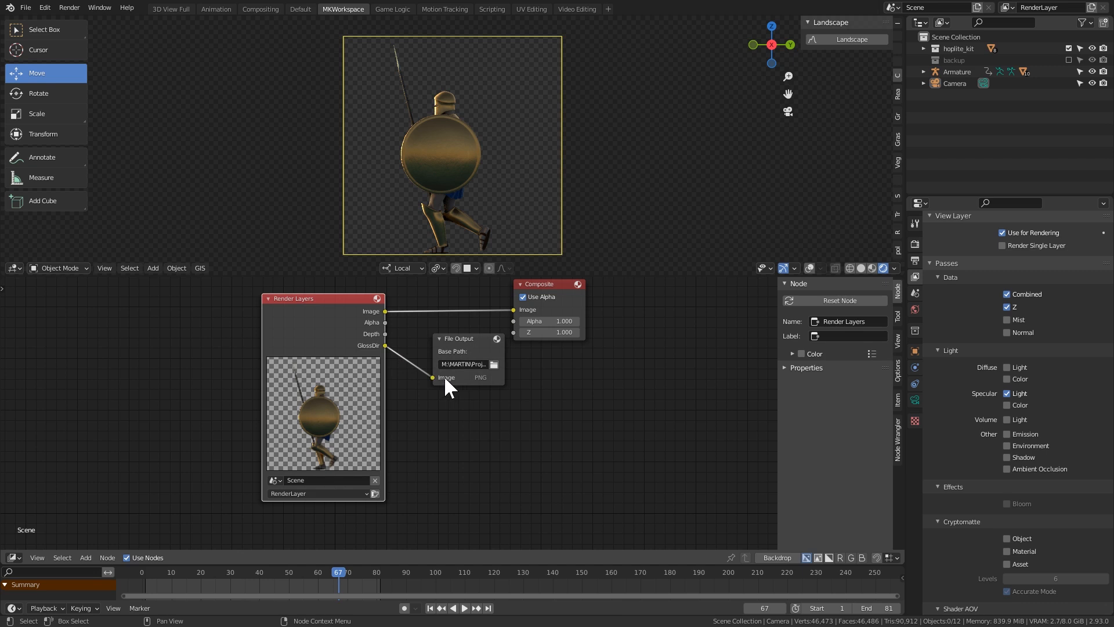
drag(504, 356, 622, 361)
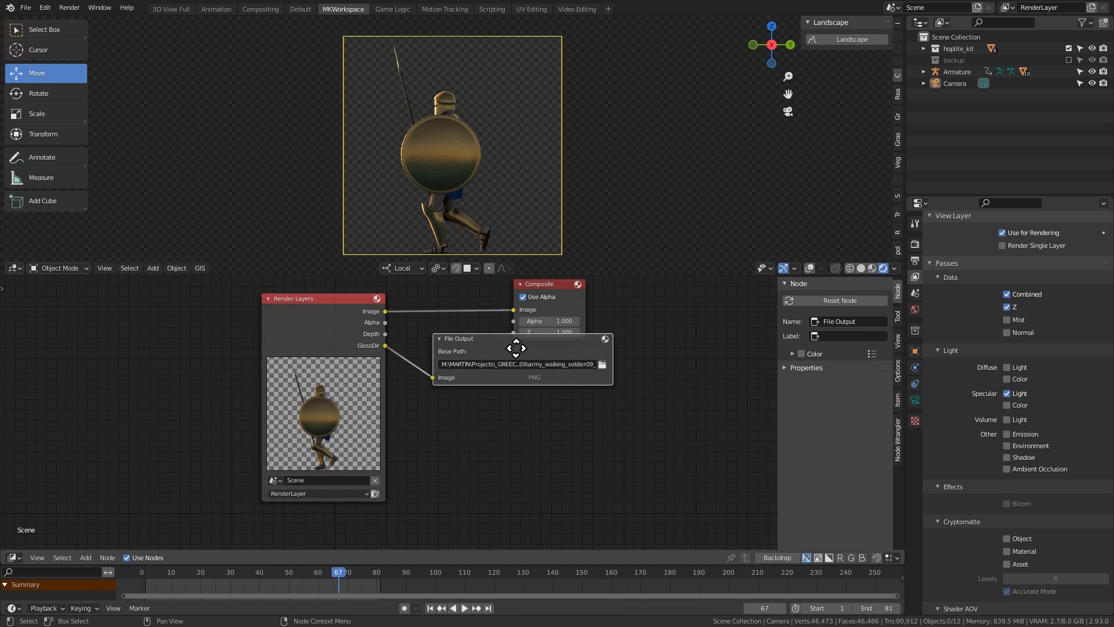
drag(515, 342, 520, 363)
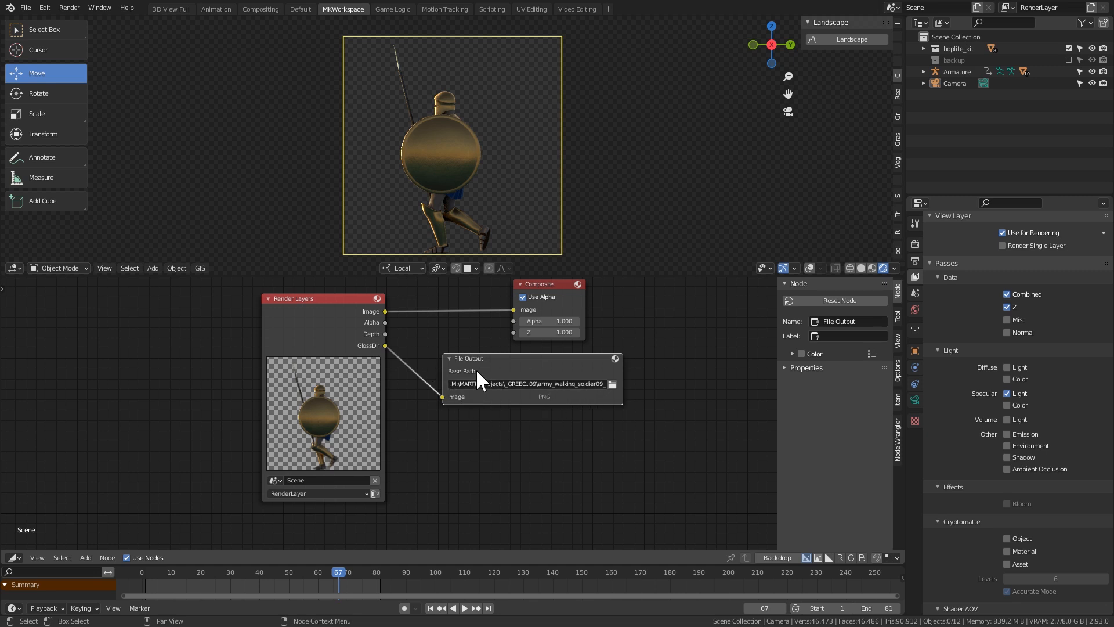
Step: Set the File Output node's base path to the army_walking_soldier09 folder, without a file name prefix
click(612, 382)
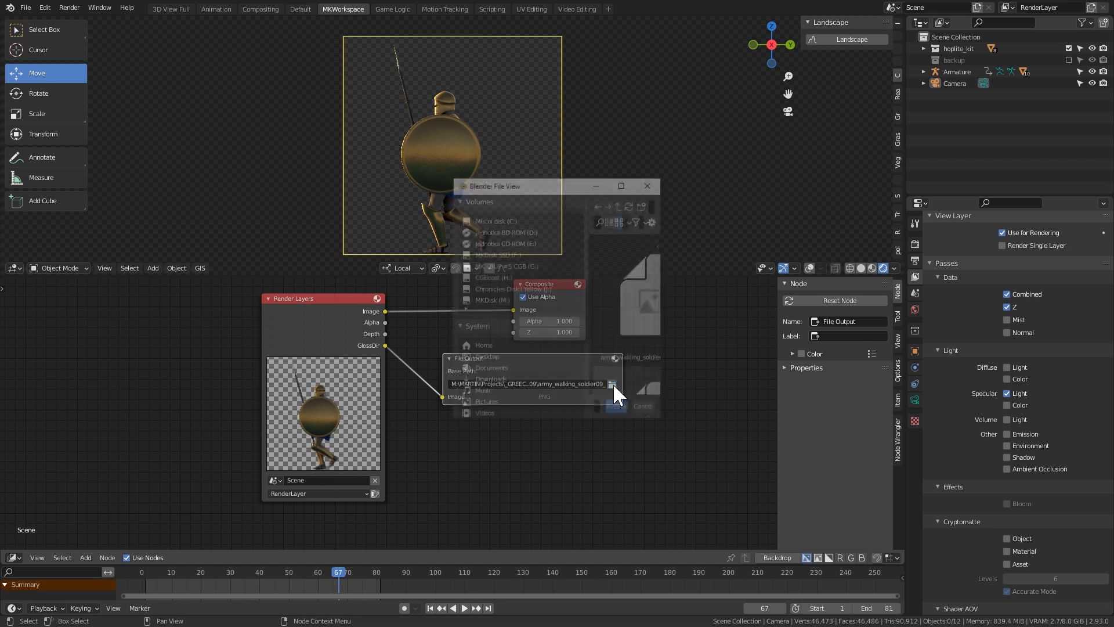
click(624, 183)
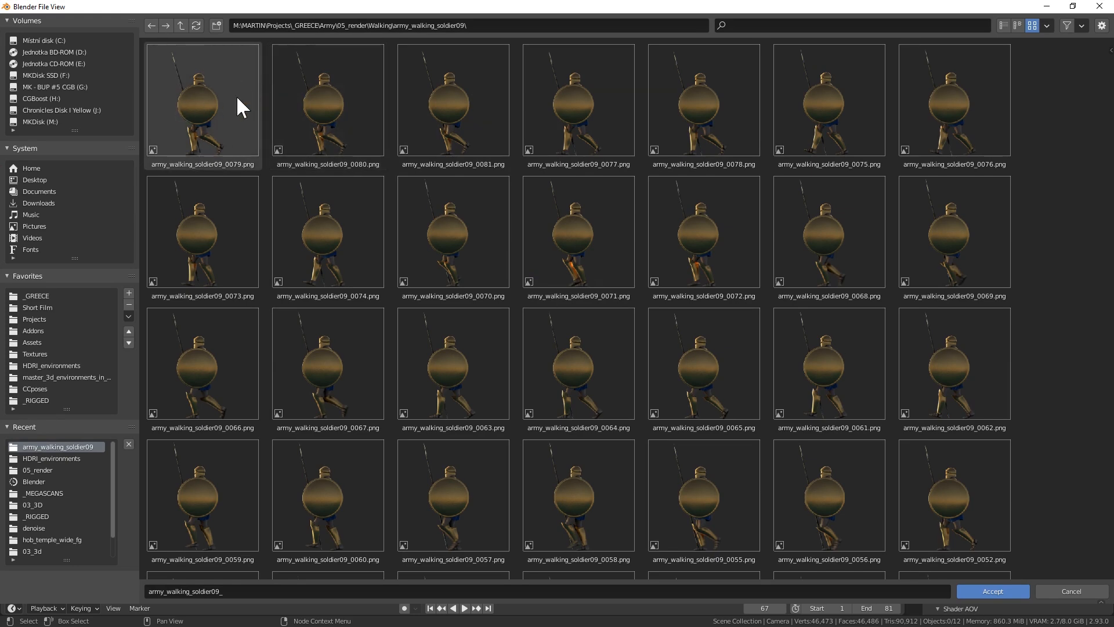
click(182, 24)
click(217, 121)
click(217, 122)
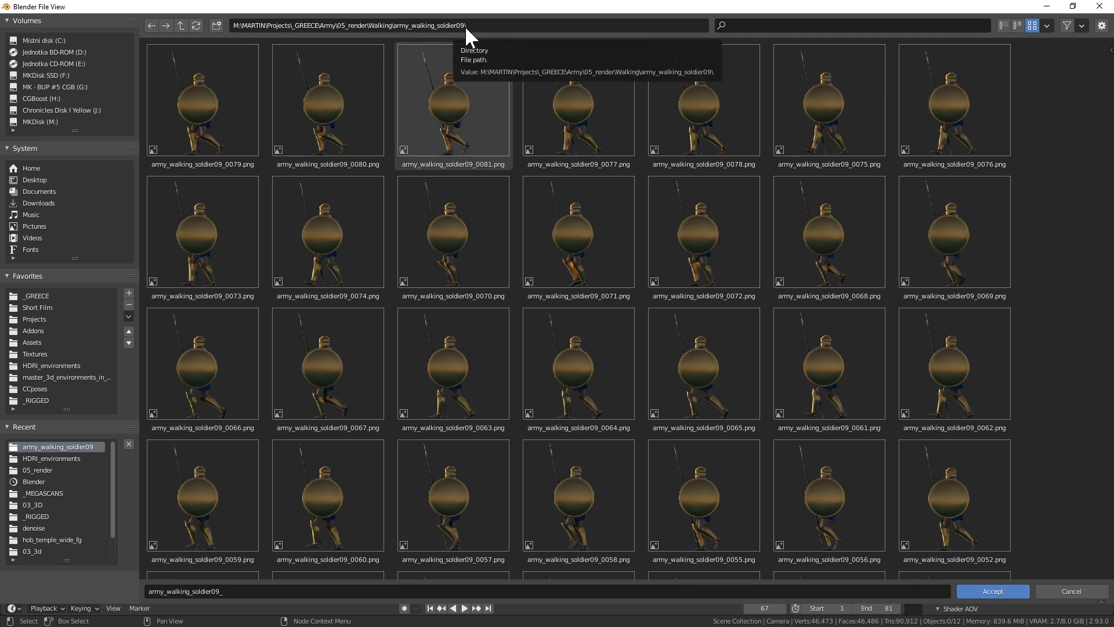
click(231, 593)
key(BackSpace)
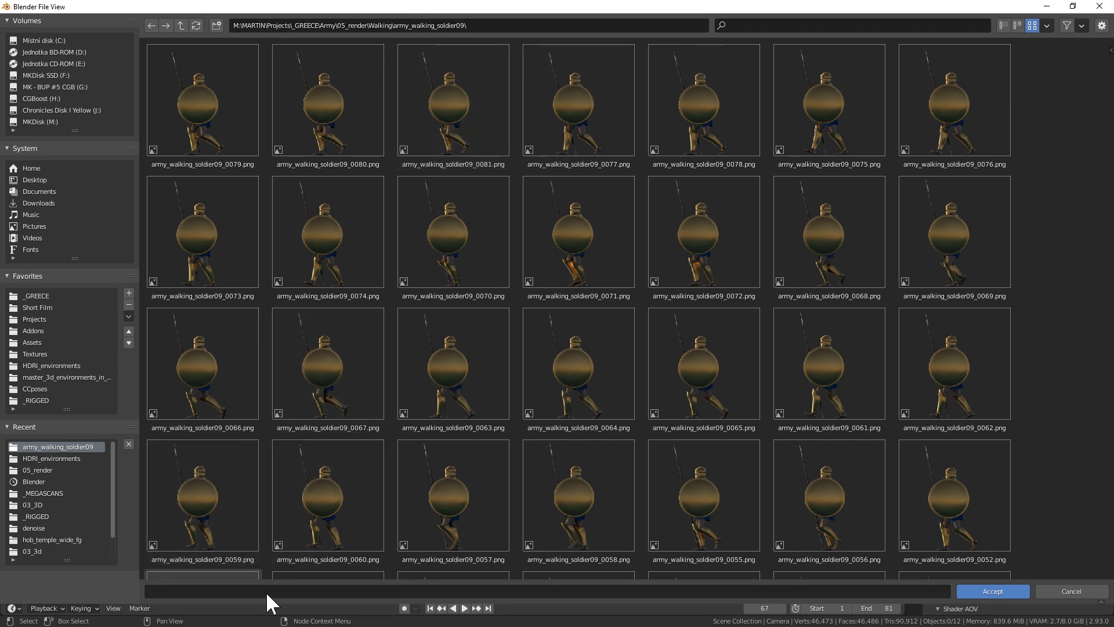
click(983, 590)
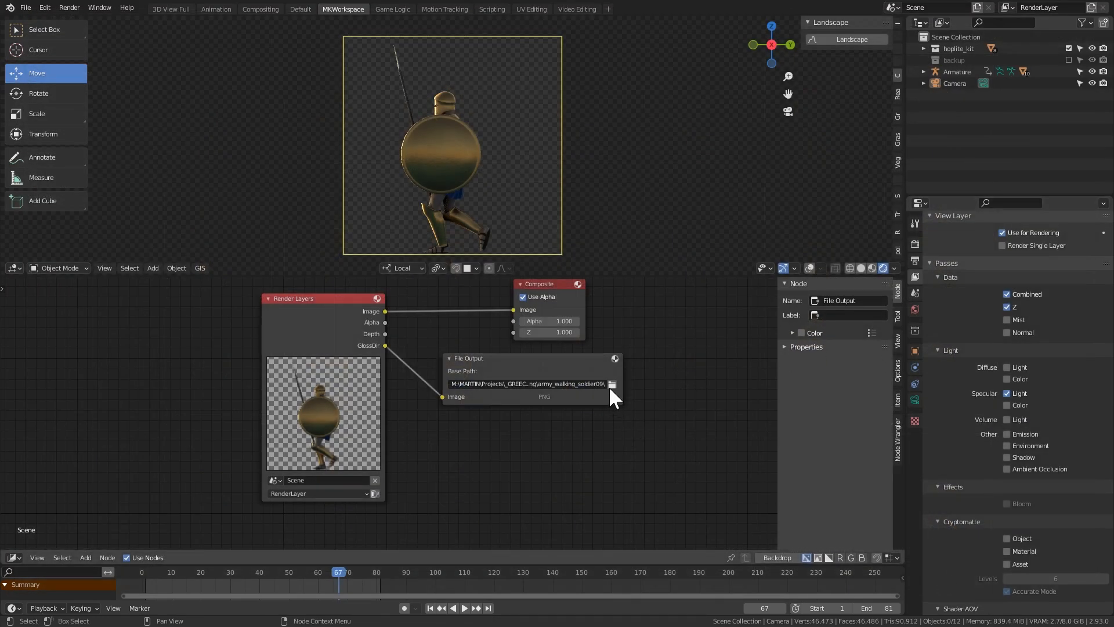
Step: Compare the scene's output folder and file name with those of the File Output node, leaving both paths as they are
click(915, 259)
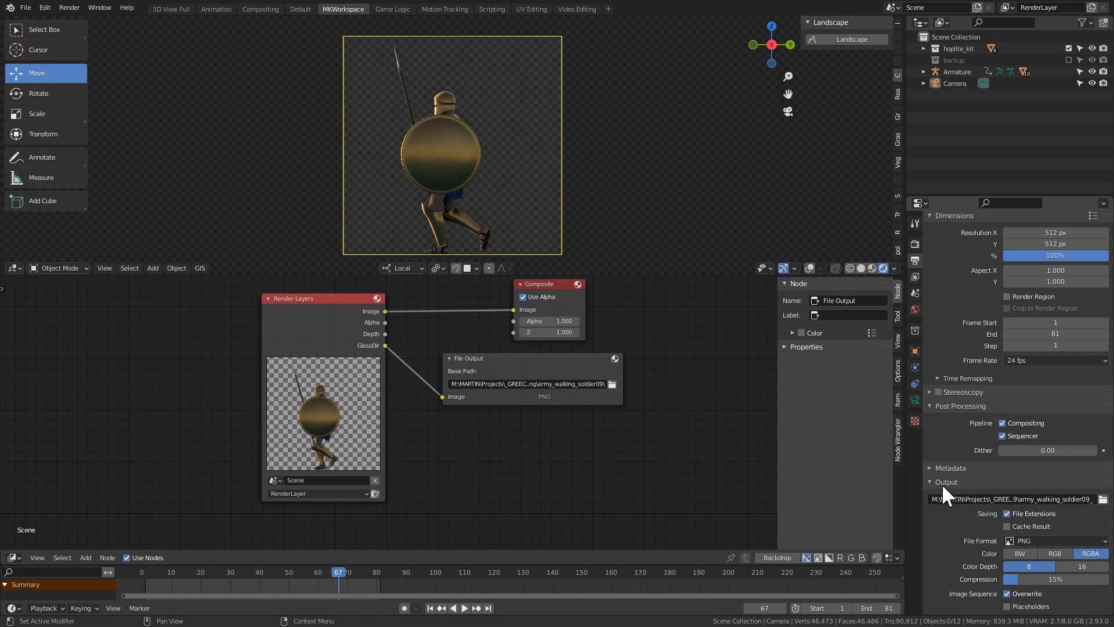
click(1103, 499)
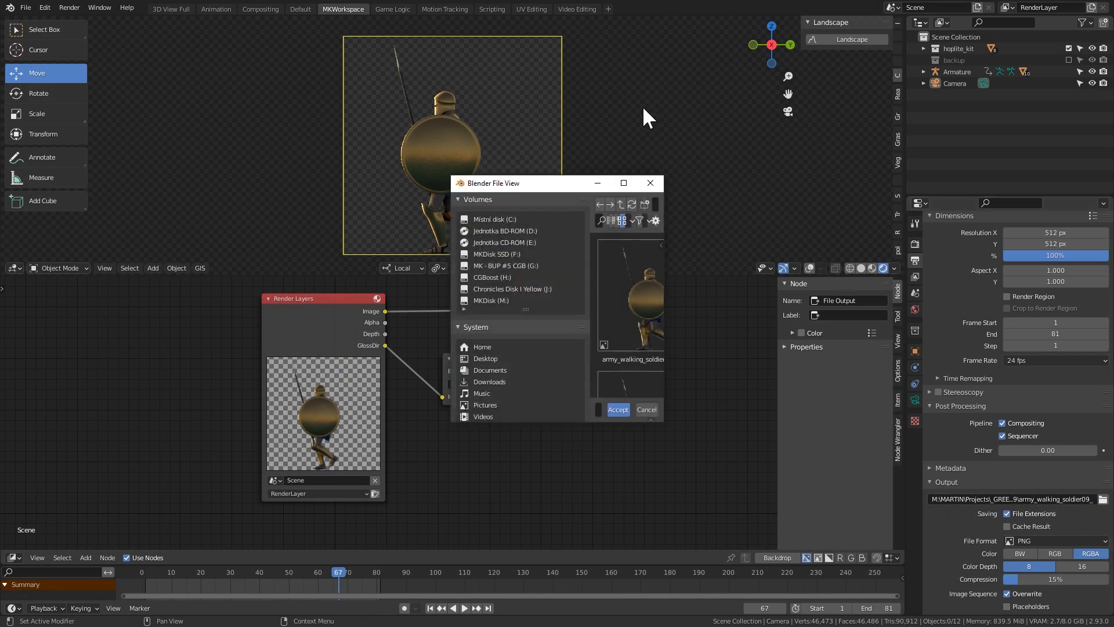
click(623, 184)
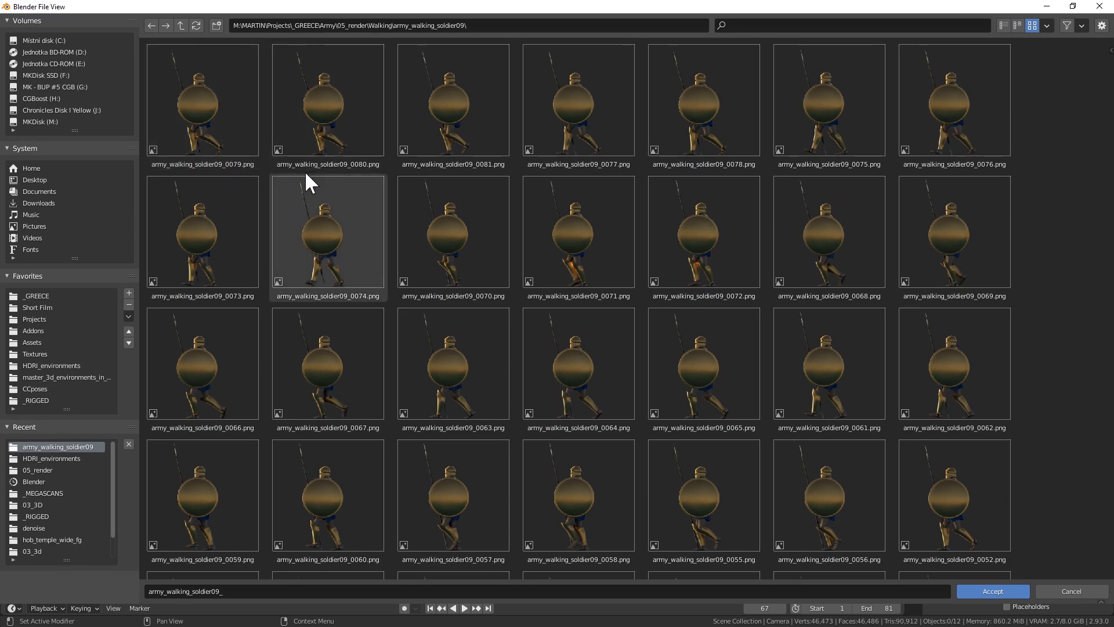
click(1071, 591)
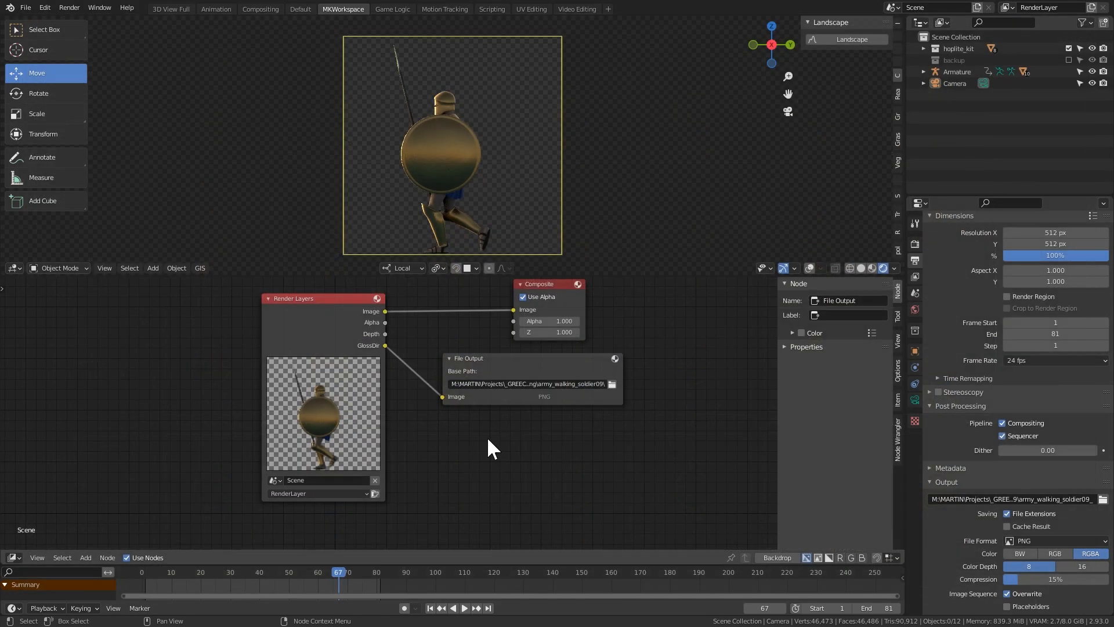
click(509, 370)
click(612, 384)
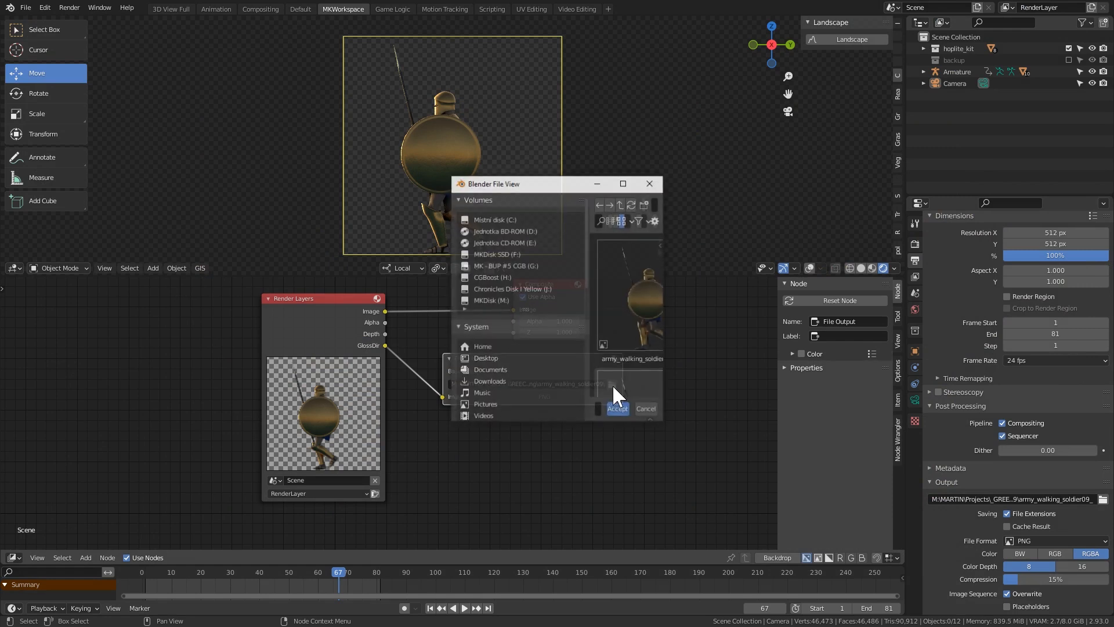
click(612, 181)
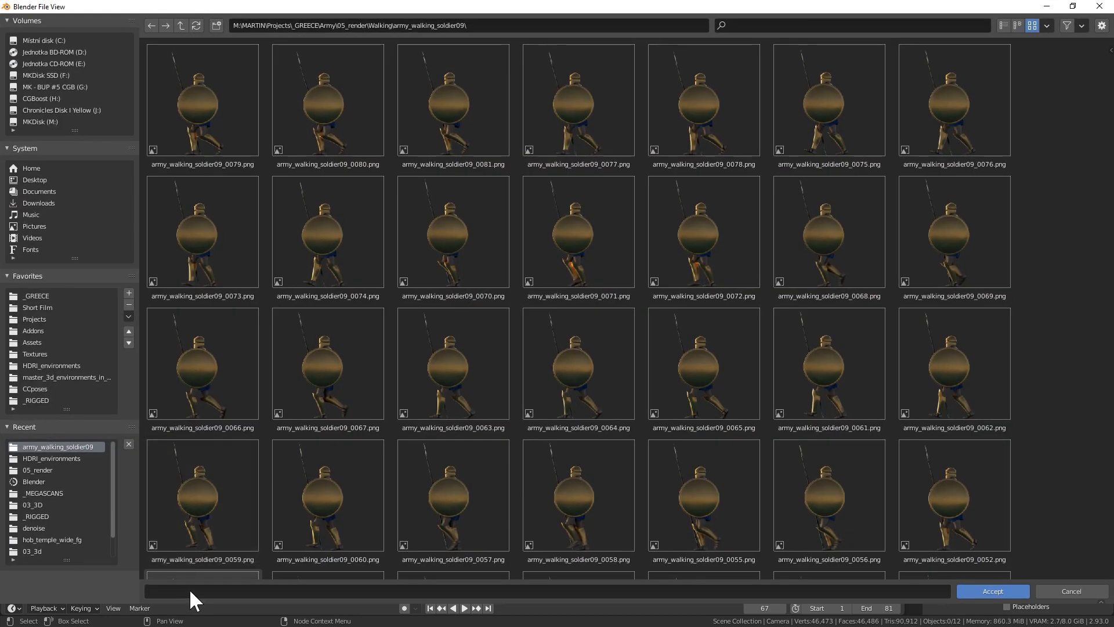
click(189, 588)
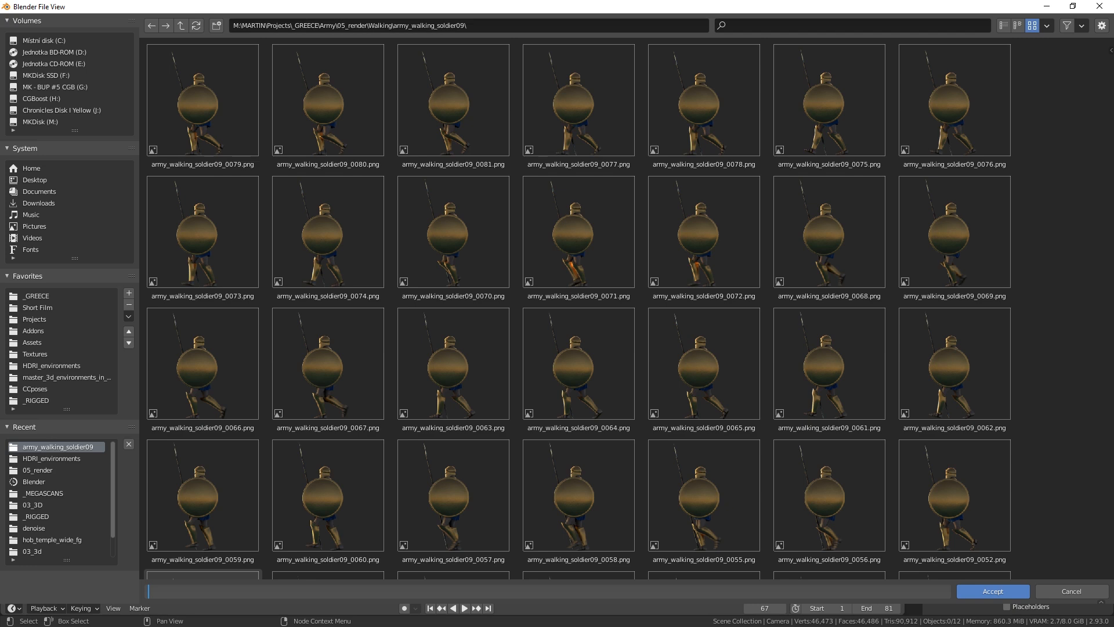
click(1075, 590)
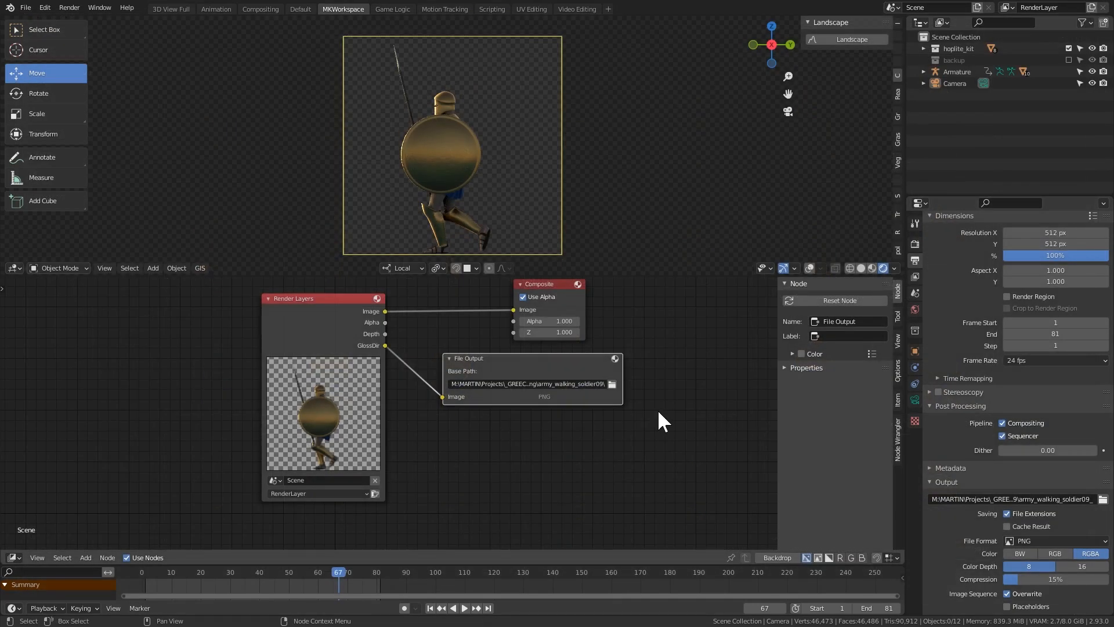
Step: Set the File Output node's file subpath to army_walking_soldier09_gloss_ in the node's properties
click(807, 368)
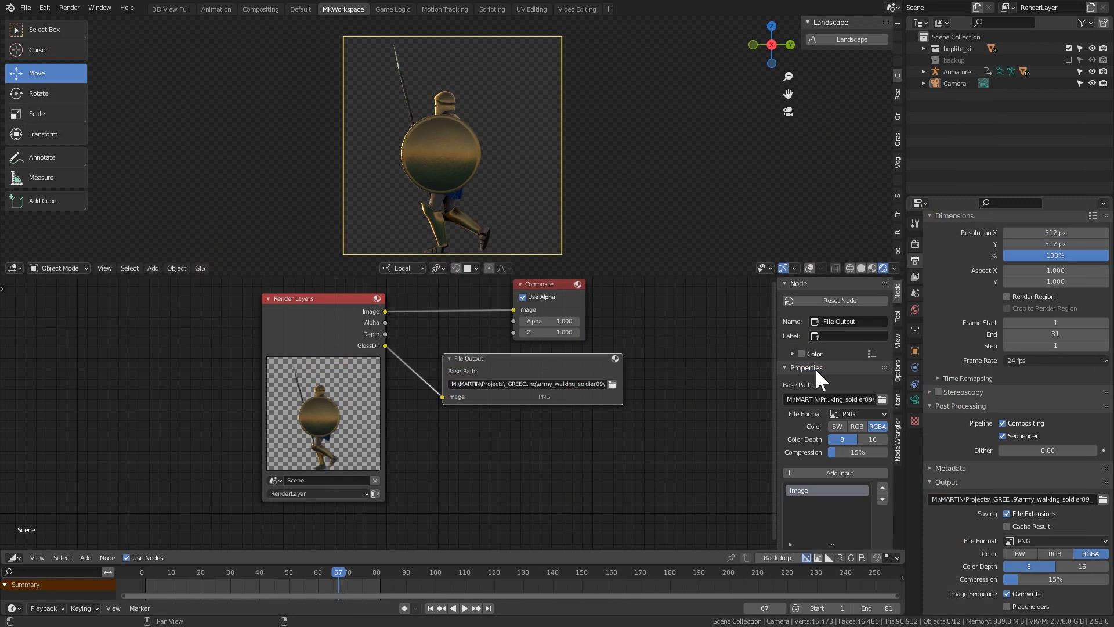
scroll(854, 395, down, 5)
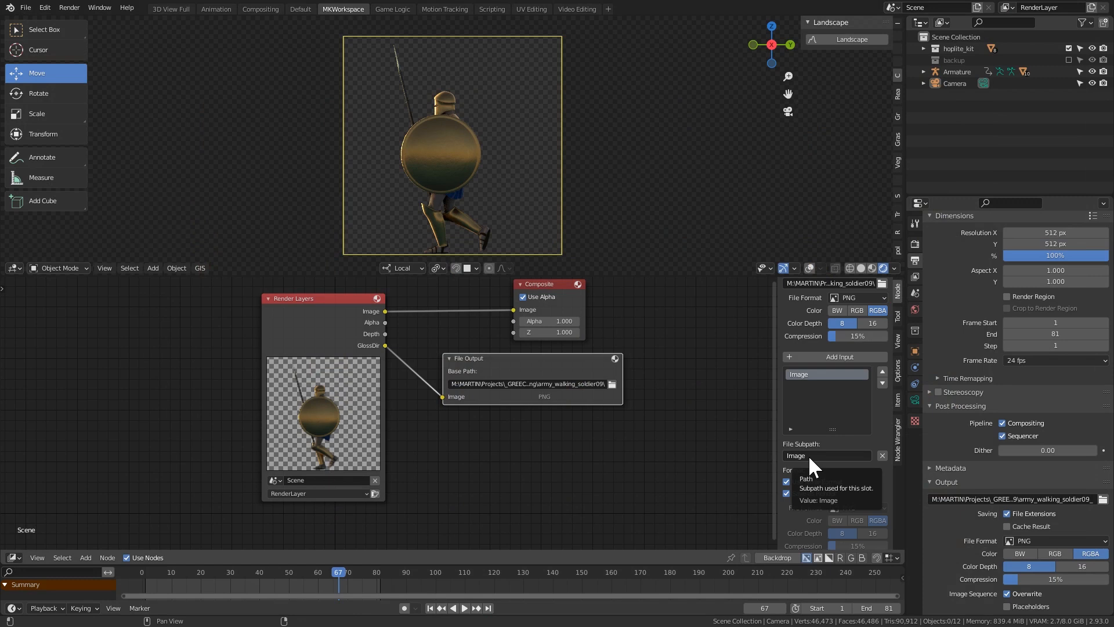
scroll(809, 455, up, 1)
click(851, 304)
click(824, 306)
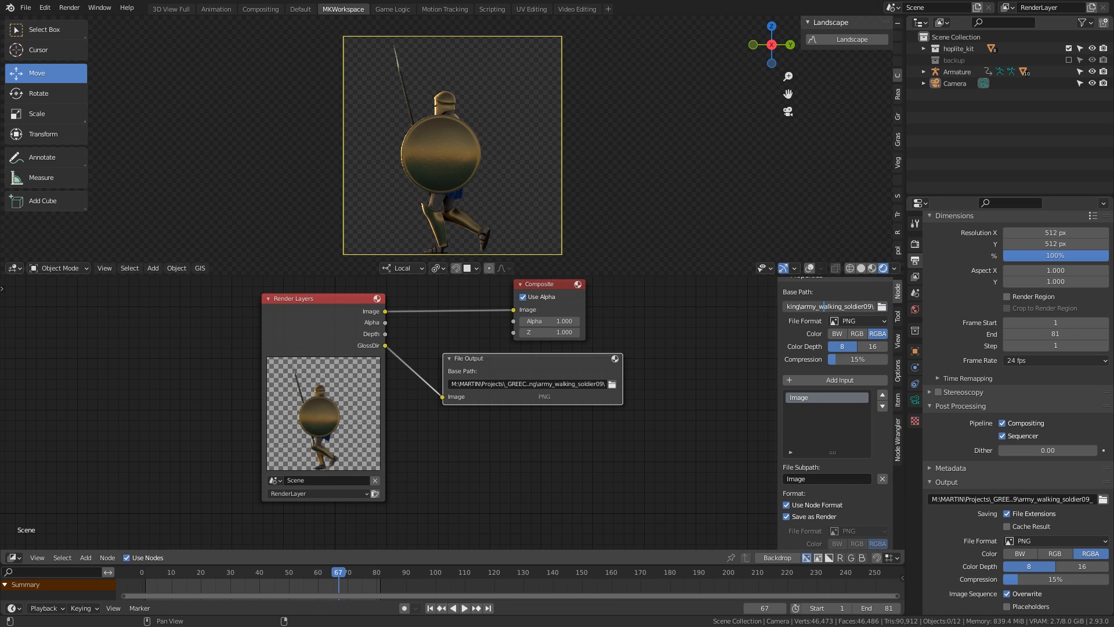
key(Return)
click(822, 477)
key(ctrl+a)
key(BackSpace)
text(army_)
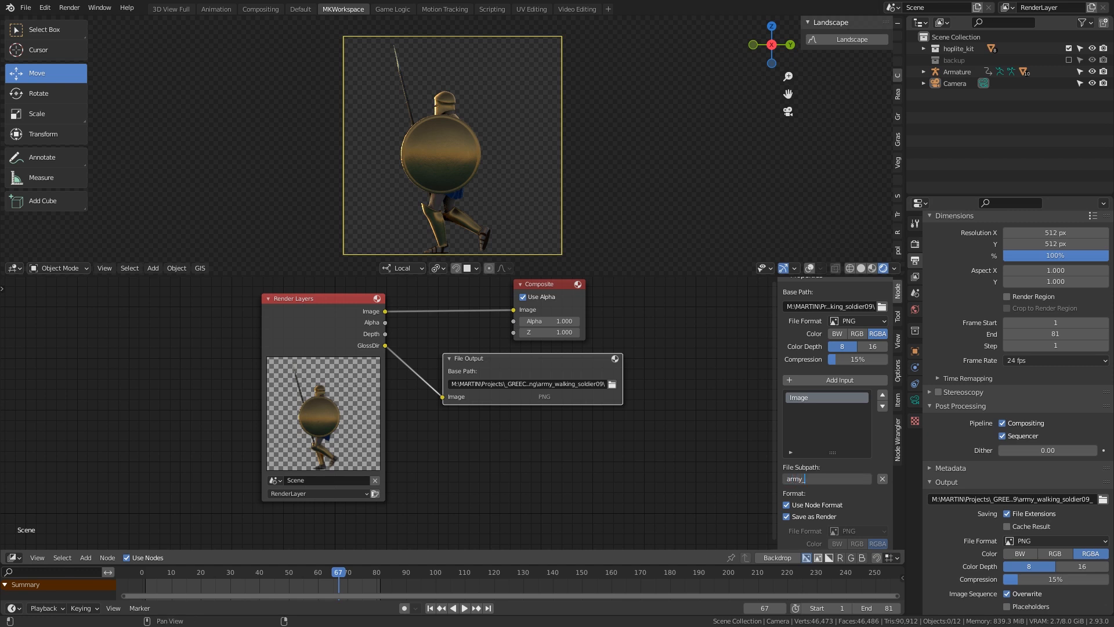
text(walking_soldier09_gloss_)
key(Return)
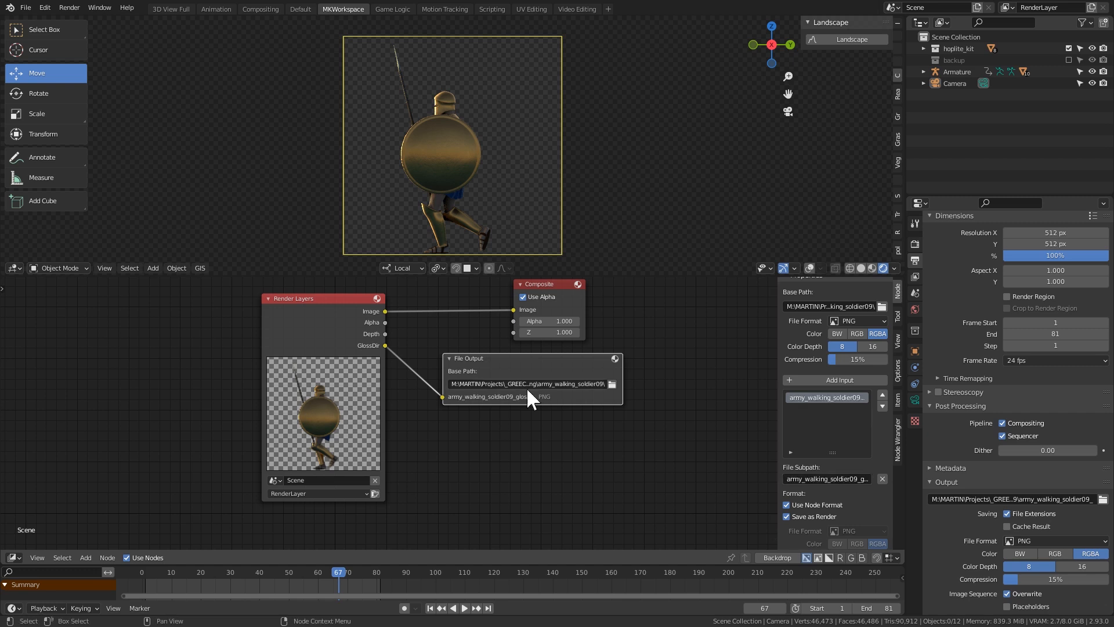
click(641, 472)
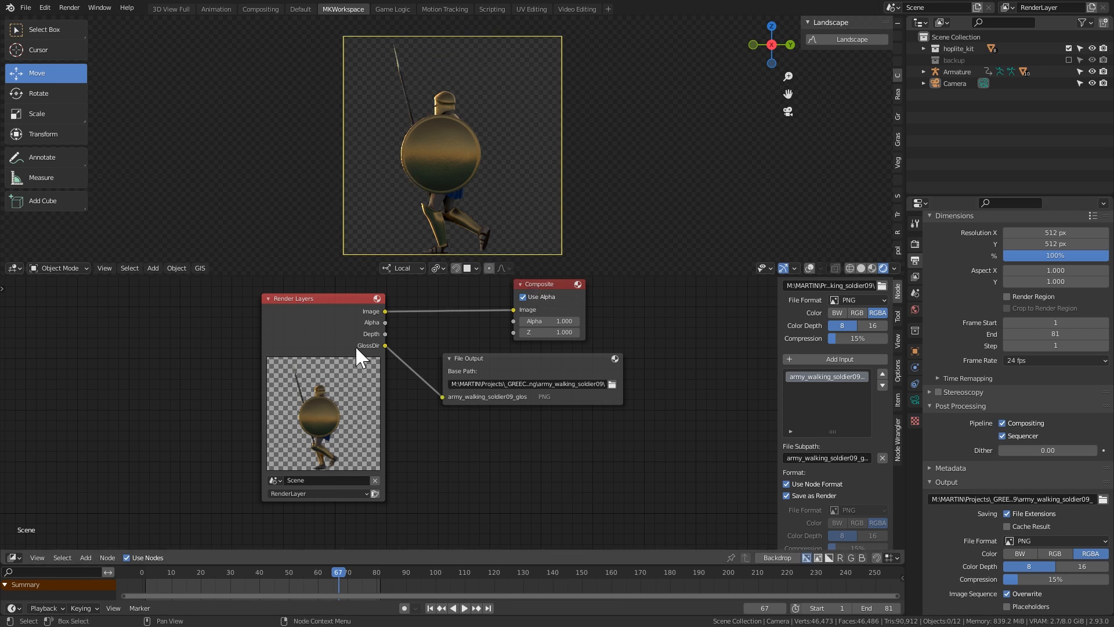
click(520, 358)
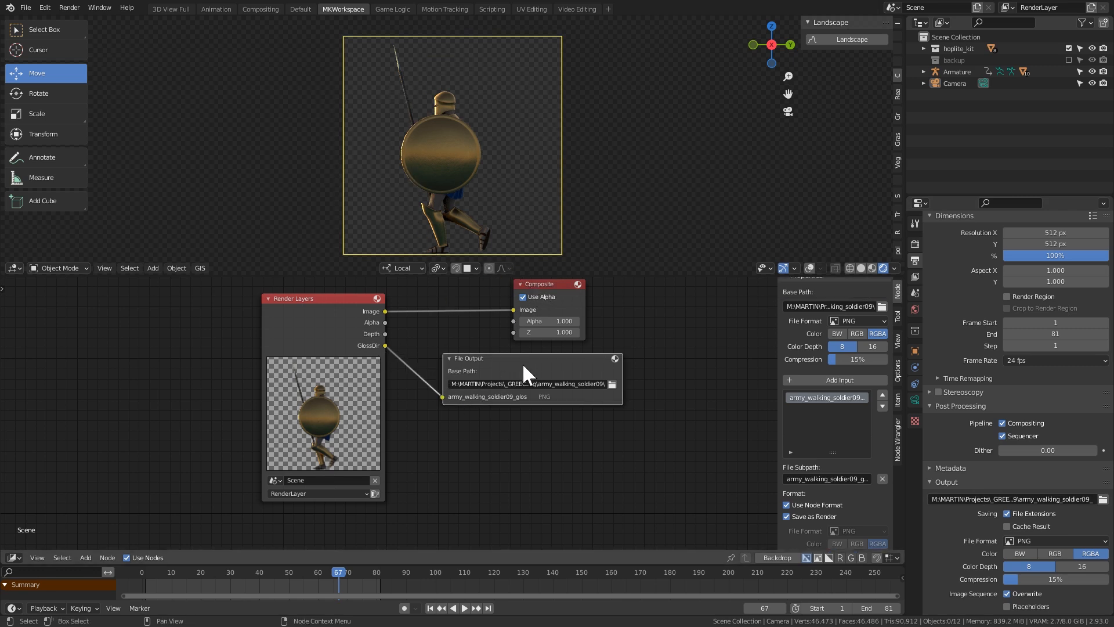
Step: Keep the gloss file subpath, switch the viewport to solid shading, and render the full animation
click(834, 479)
key(Return)
click(861, 267)
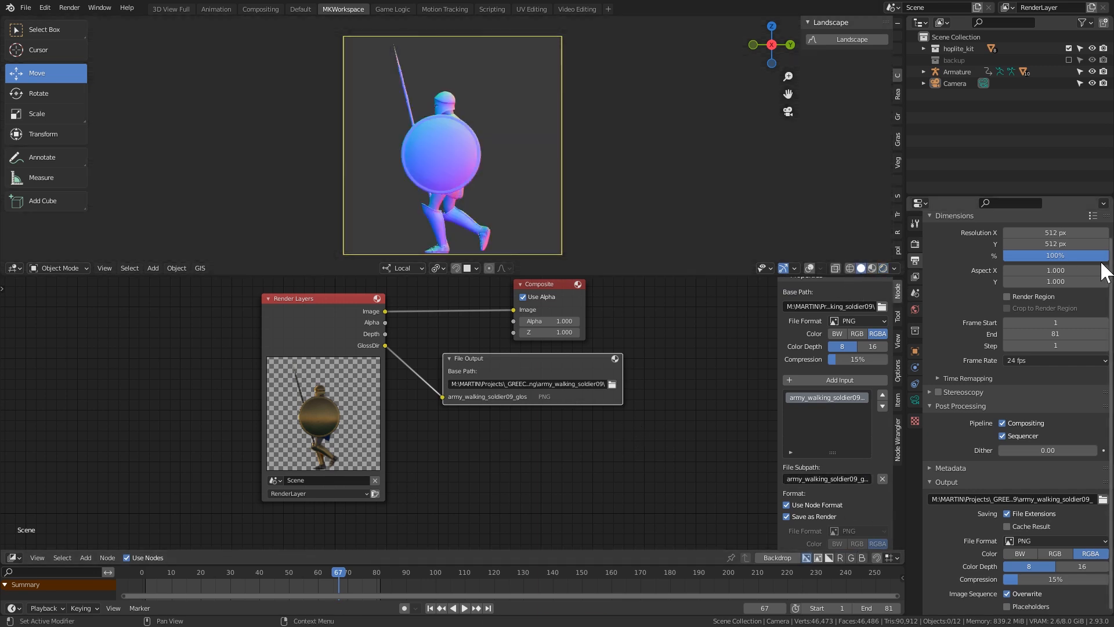
click(69, 7)
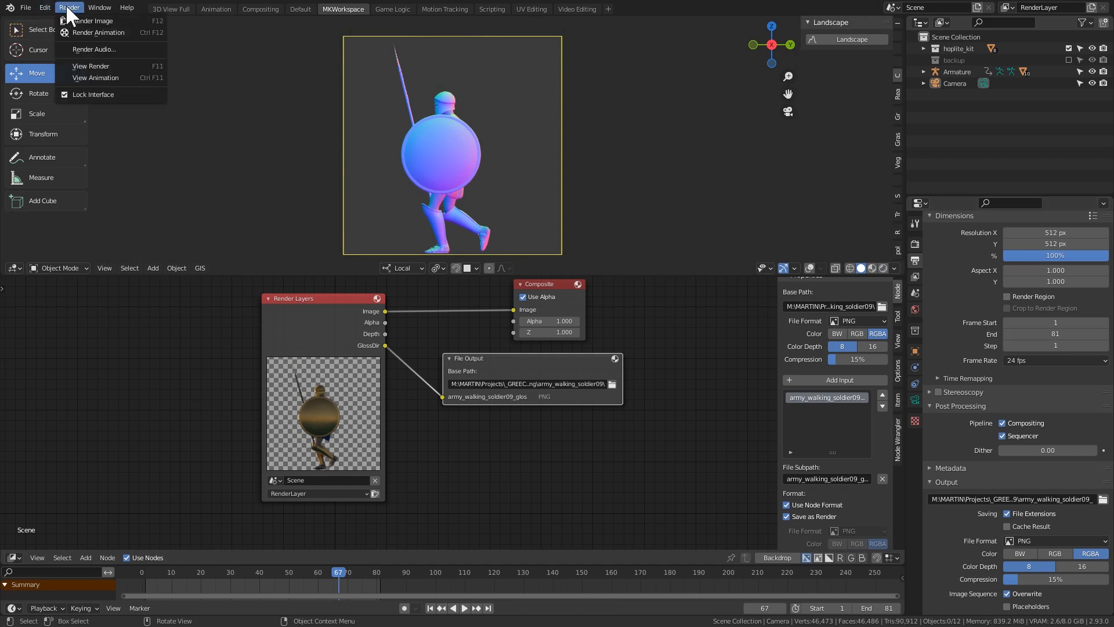
click(77, 25)
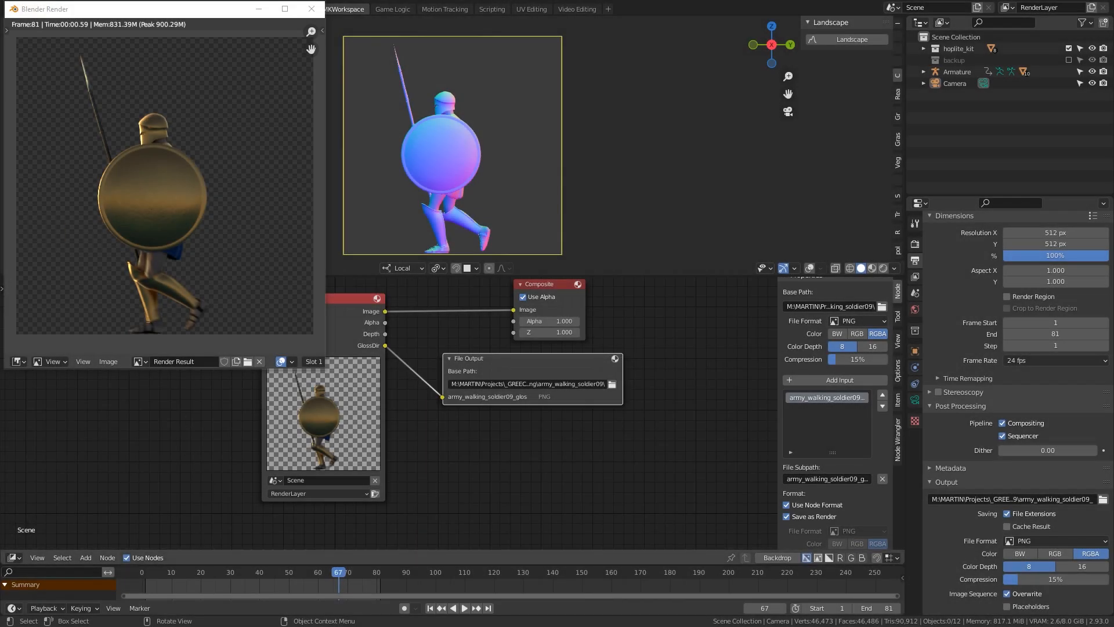
Step: Switch to File Explorer and preview rendered colour and gloss frames in the army_walking_soldier09 folder, then return to Blender
click(43, 615)
click(279, 551)
drag(406, 69, 406, 0)
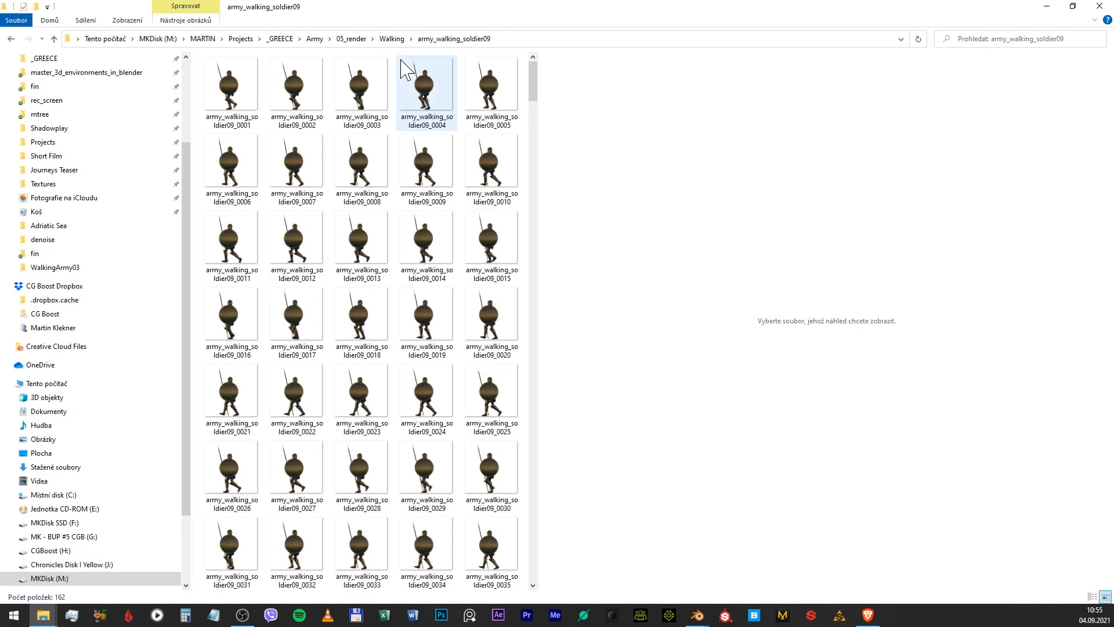
click(229, 93)
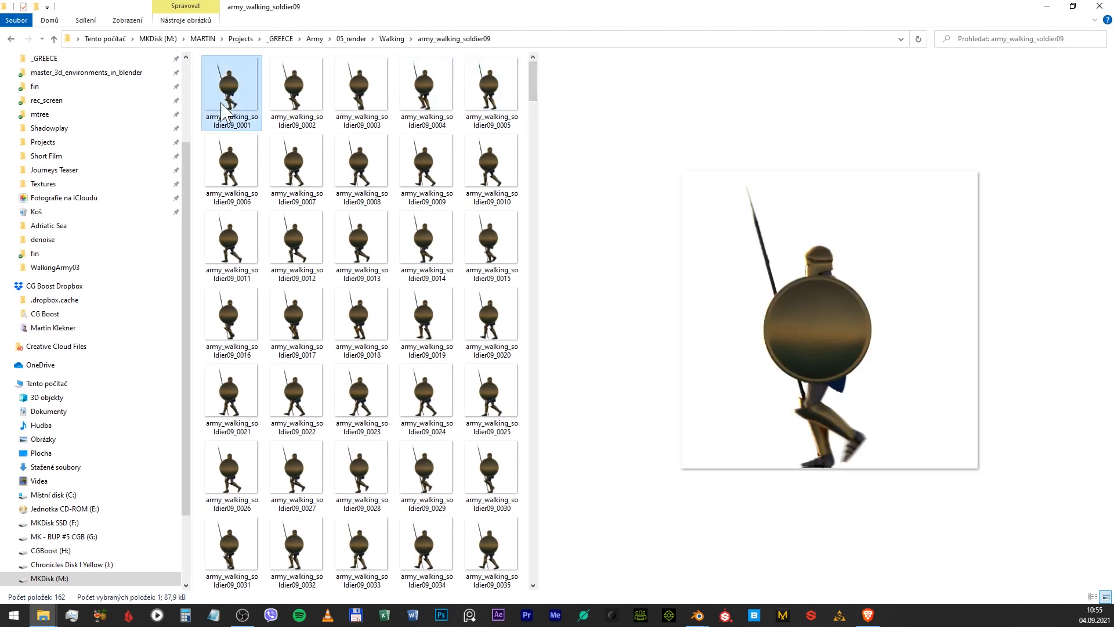
scroll(486, 264, down, 10)
click(486, 264)
scroll(307, 174, down, 1)
click(297, 249)
scroll(306, 288, down, 10)
click(313, 524)
scroll(337, 348, up, 15)
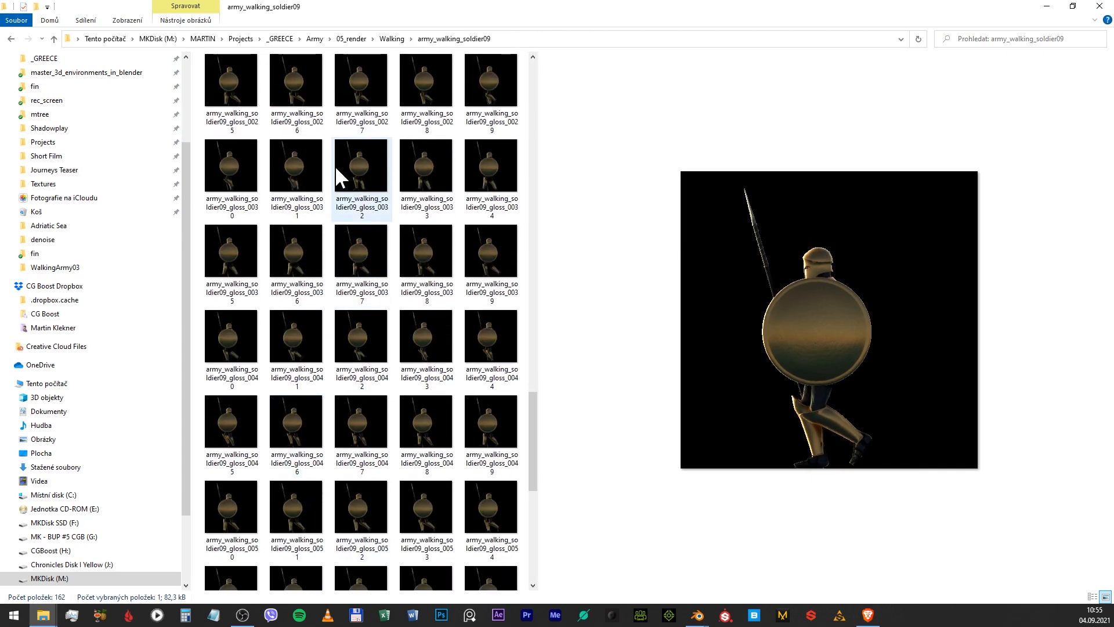
click(343, 225)
scroll(343, 225, down, 10)
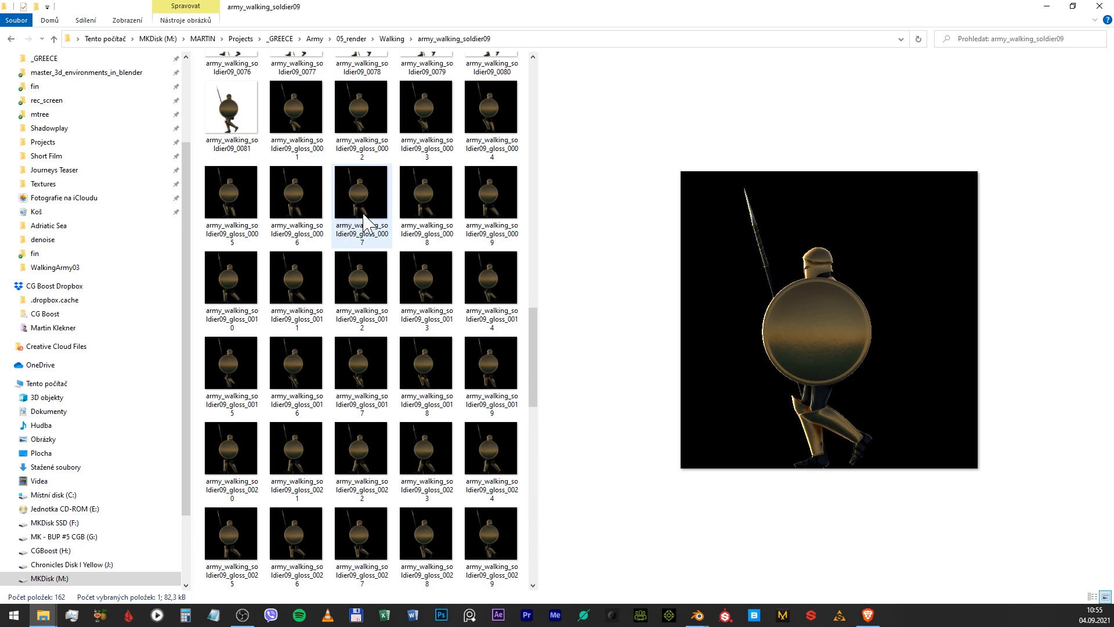
click(1105, 7)
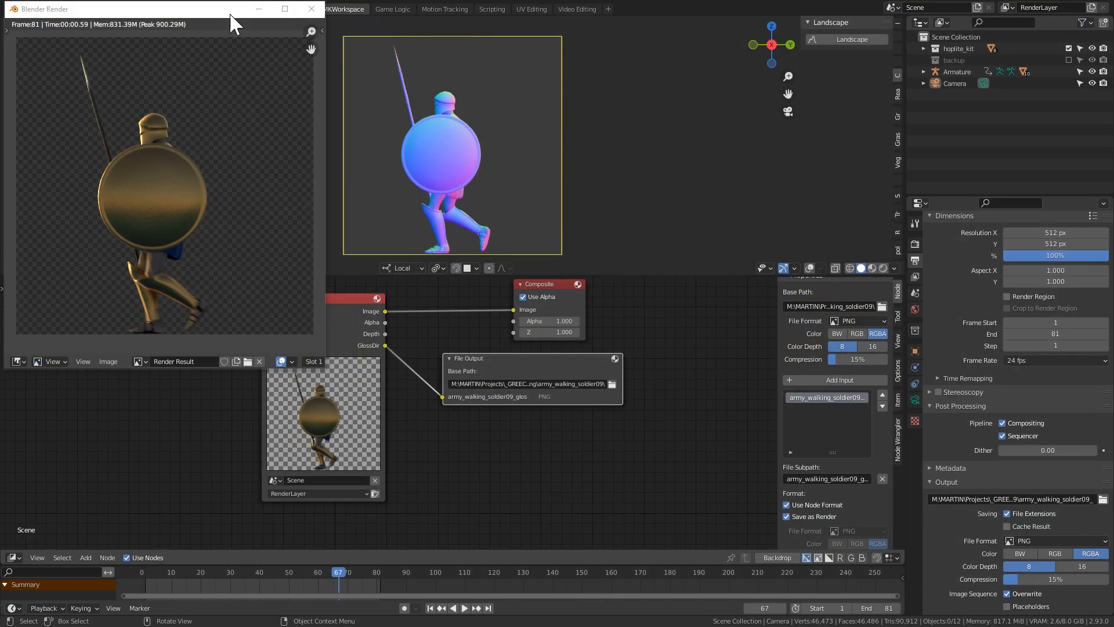
Step: Close the render result window, select the soldier's shield, and scrub the walk cycle to frame 42
middle_drag(423, 431, 521, 437)
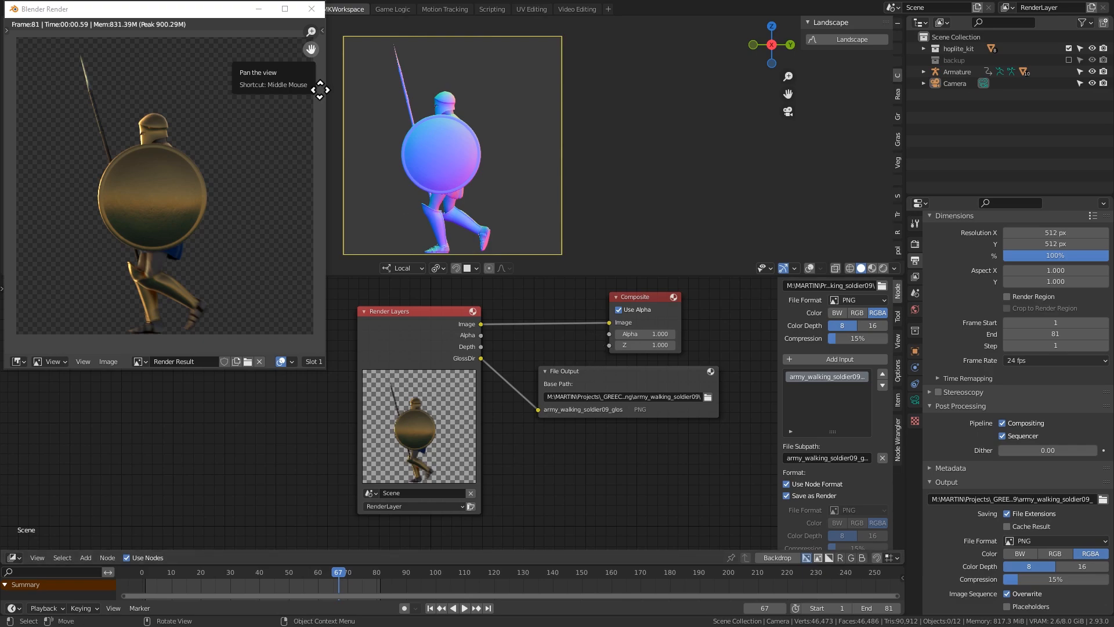
click(312, 9)
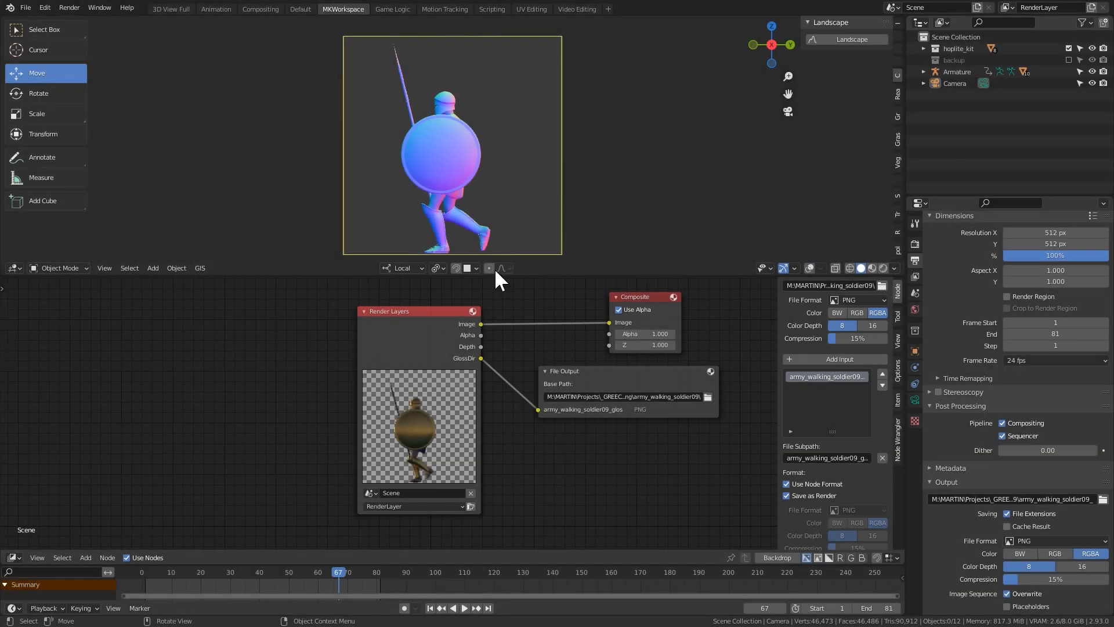
click(436, 159)
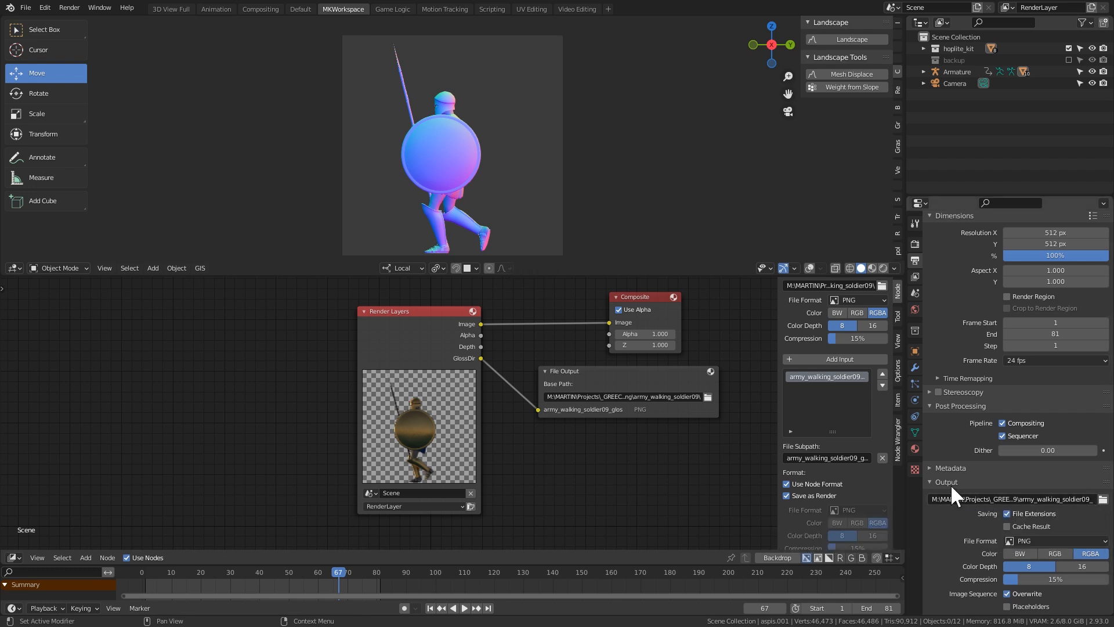
click(113, 265)
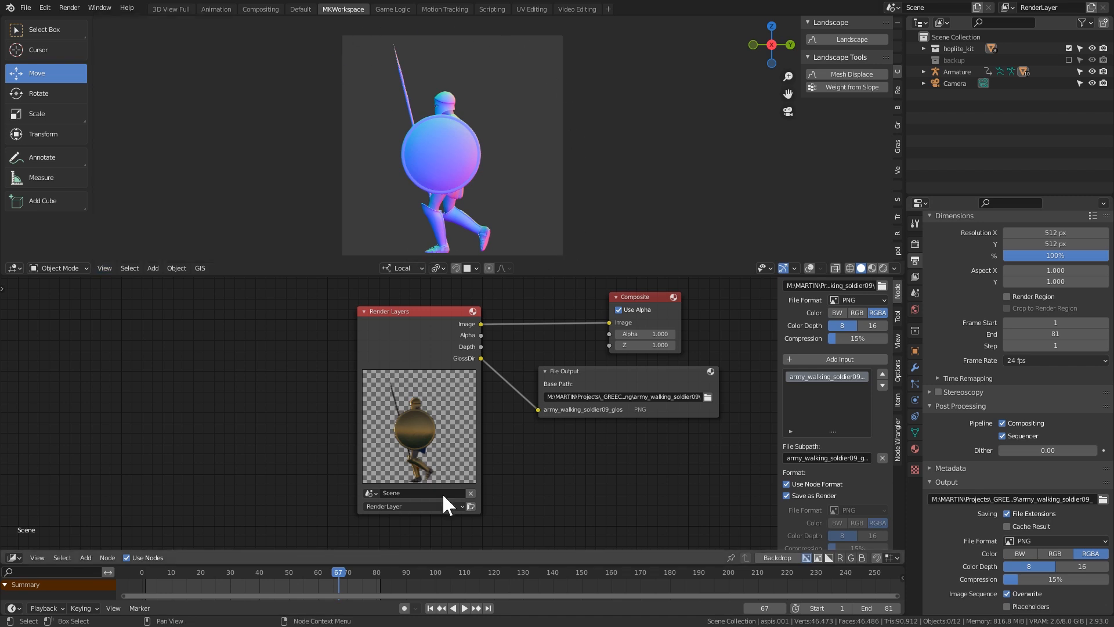
drag(160, 569, 264, 573)
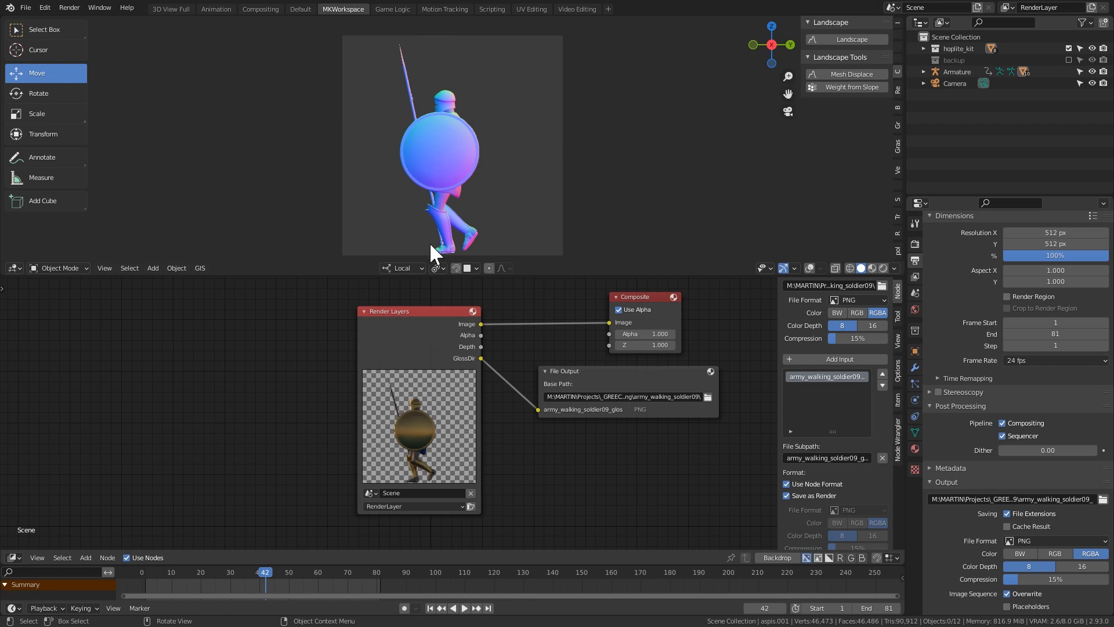
Step: Try Studio lighting and a grey MatCap for the solid viewport, and play the walk cycle briefly
click(894, 269)
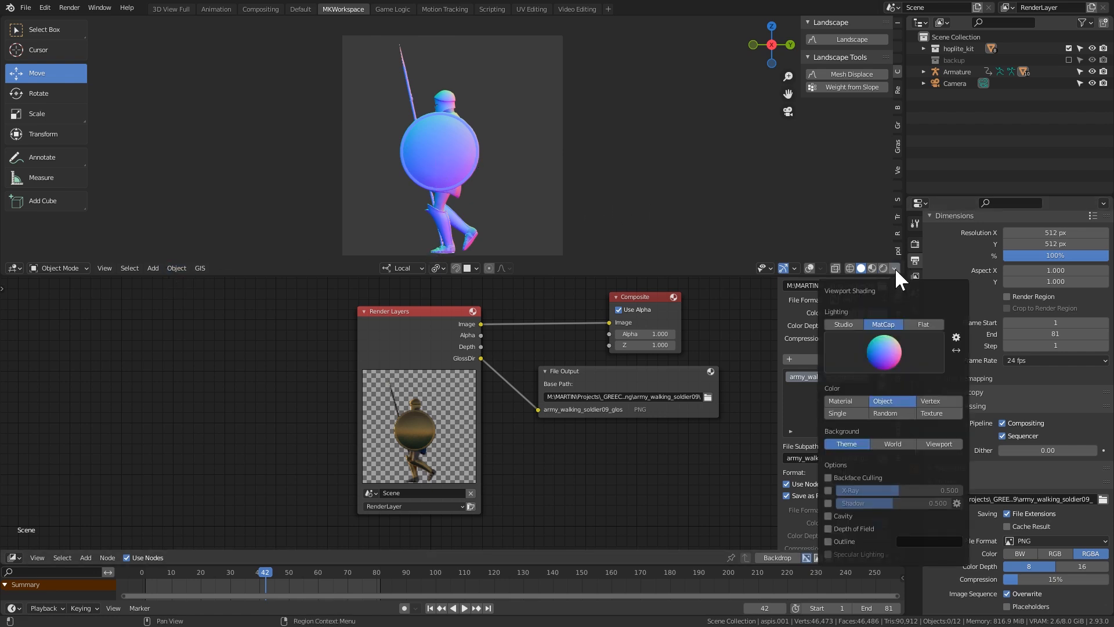
click(857, 322)
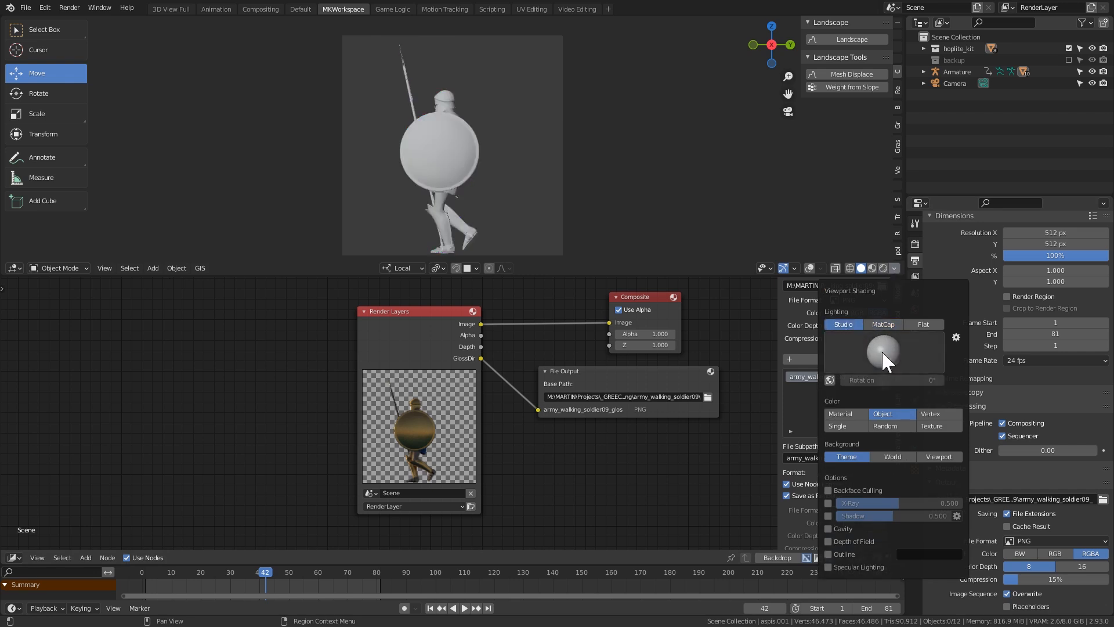
click(883, 324)
click(883, 351)
click(671, 390)
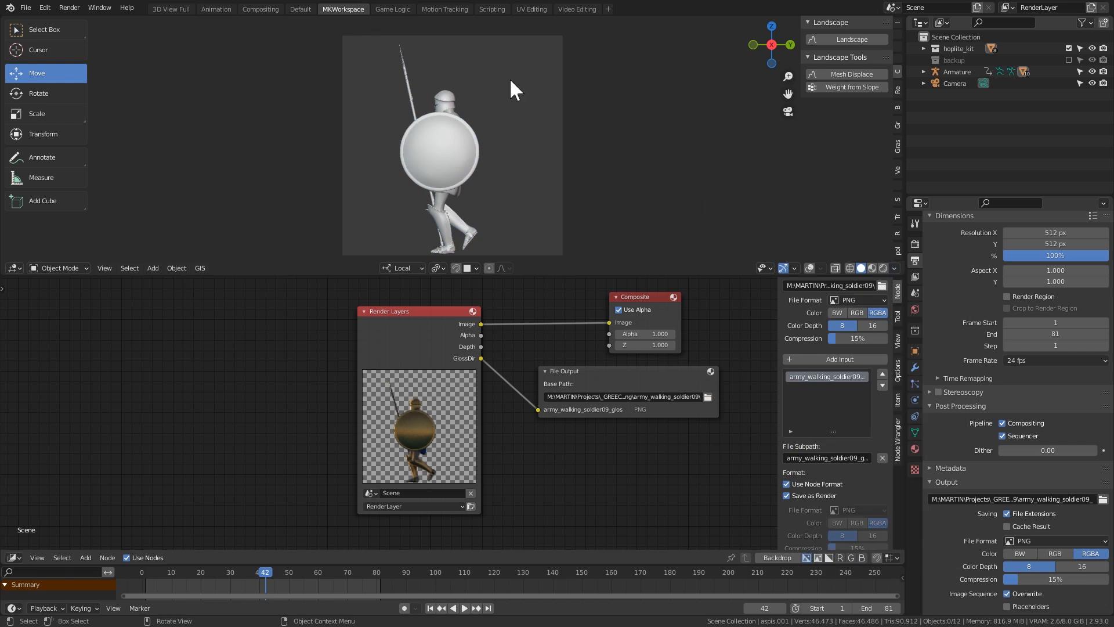
key(space)
key(space)
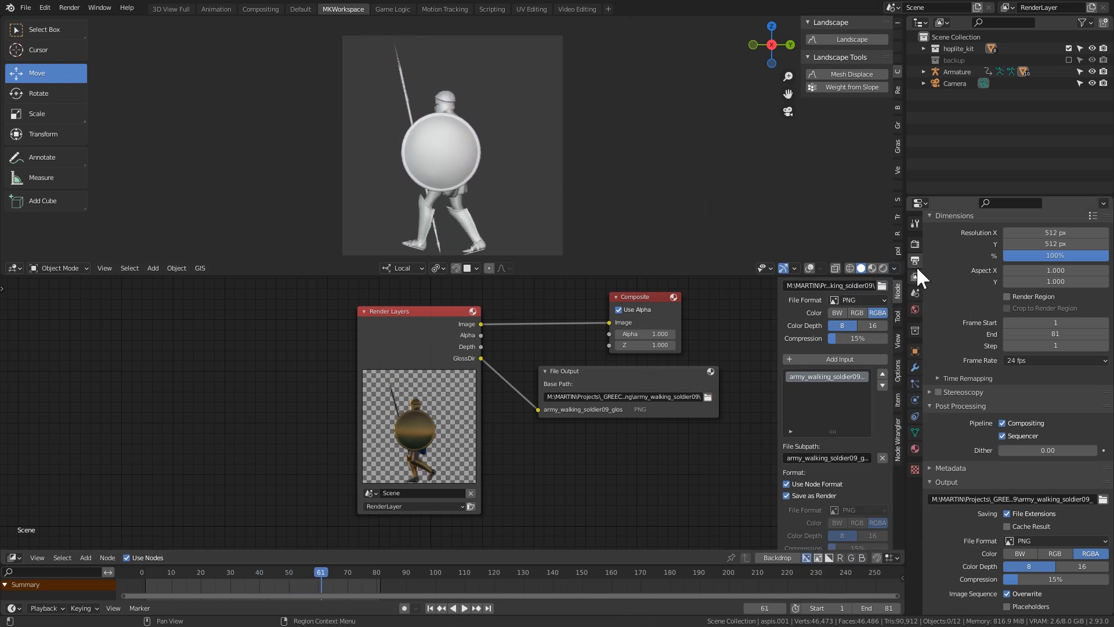
Step: Set the viewport lighting to the normal-map MatCap with Object colour, leaving backface culling, cavity and outline off
click(894, 267)
click(892, 351)
click(894, 383)
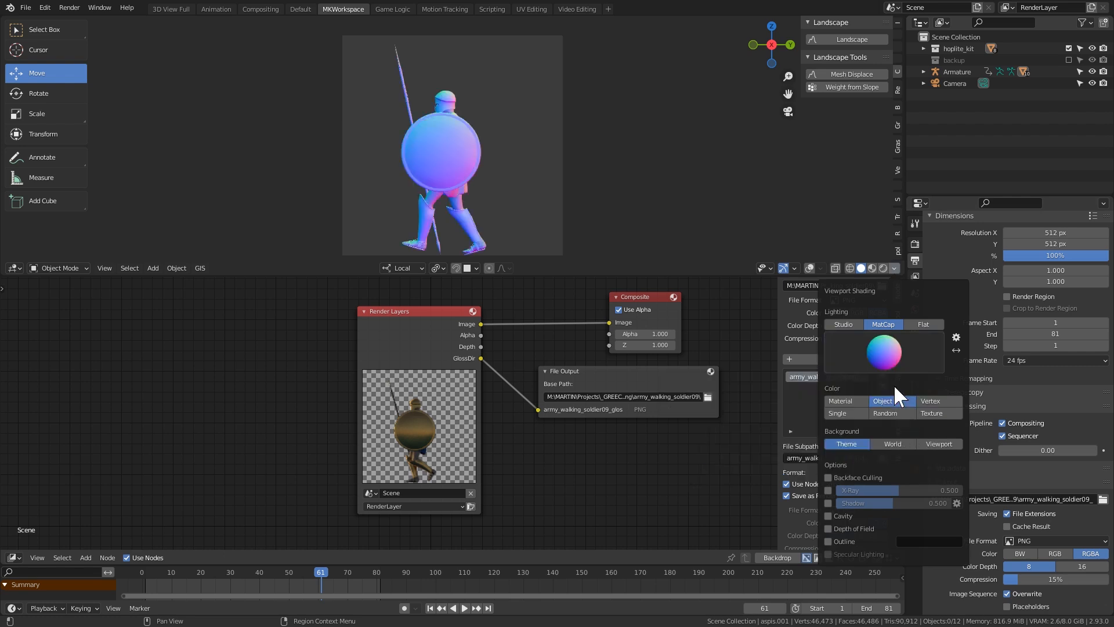
drag(828, 540, 829, 516)
click(828, 489)
click(828, 541)
click(854, 398)
click(891, 401)
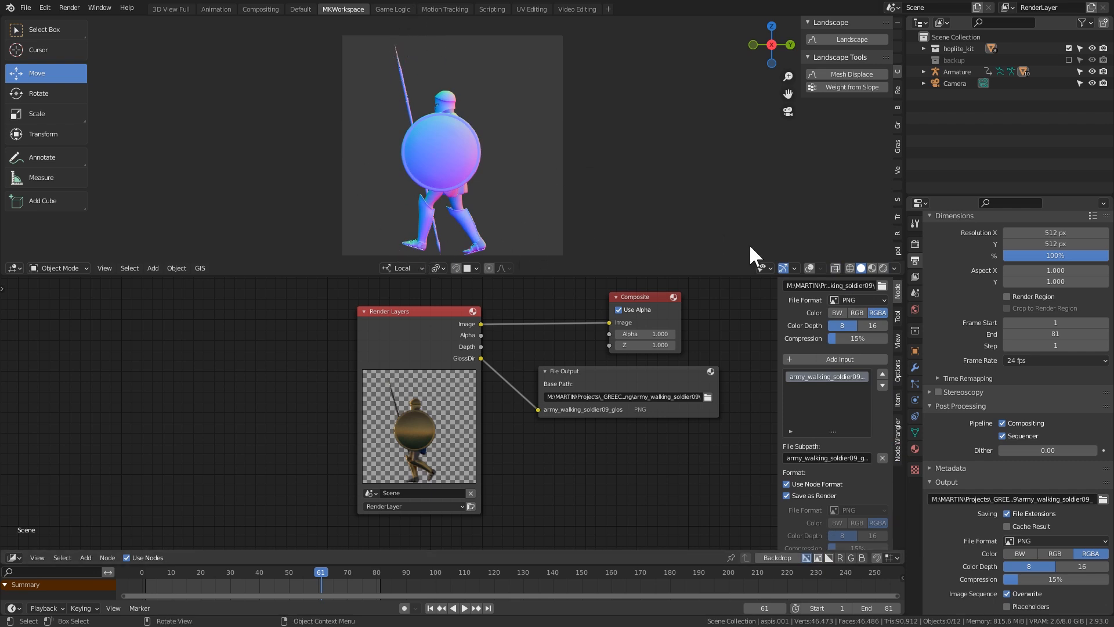
Step: Extend the scene's output file name to army_walking_soldier09_normal_
middle_drag(513, 357, 490, 351)
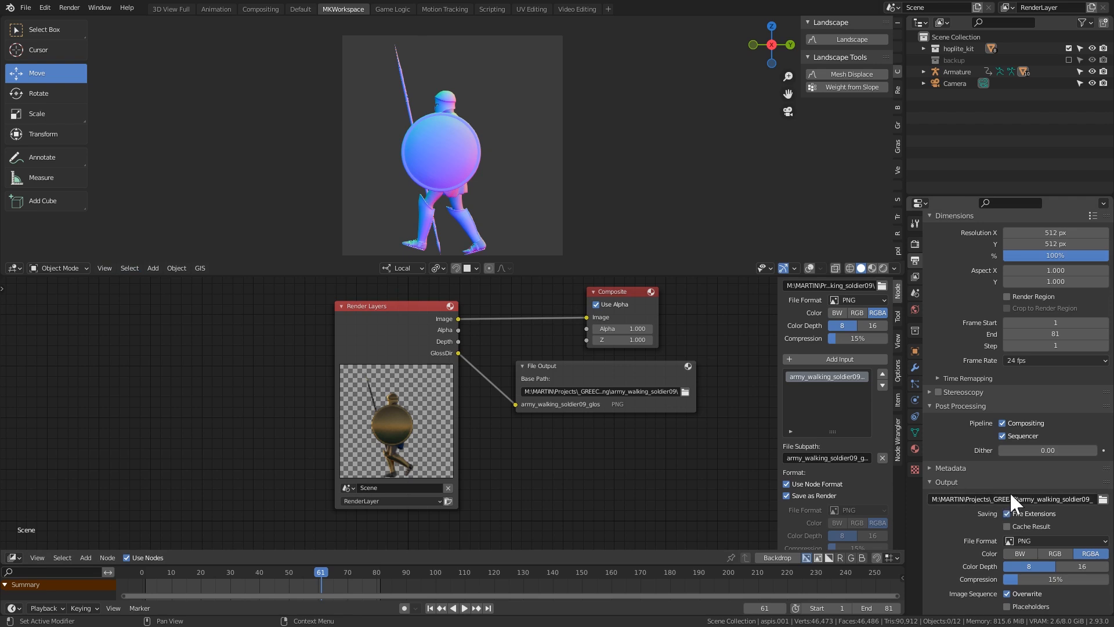
click(1091, 498)
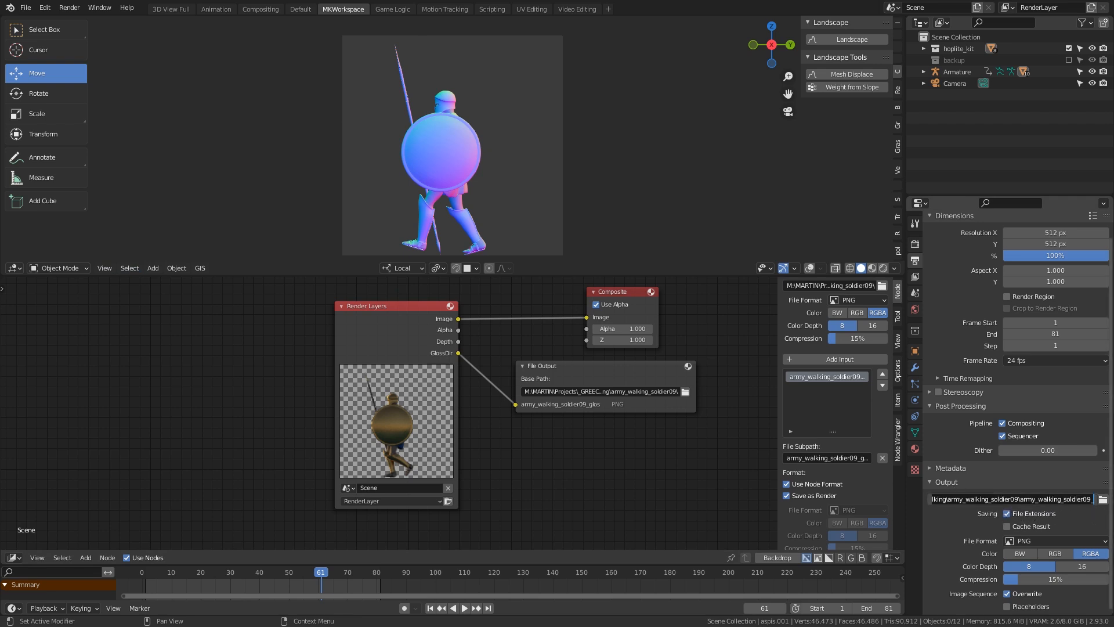
click(951, 499)
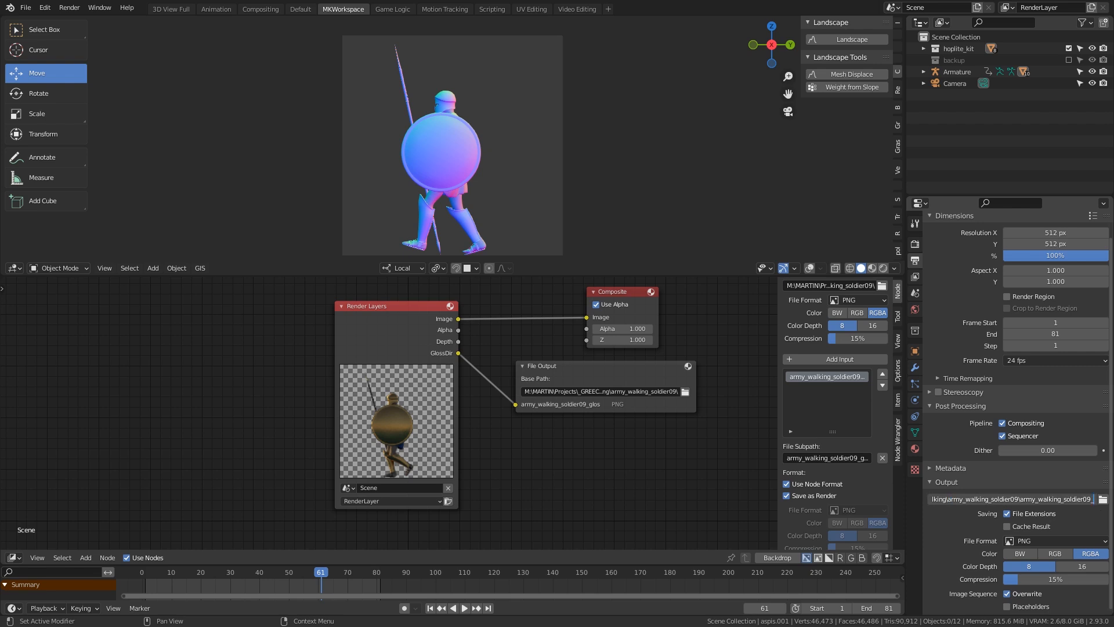
text(_normal_)
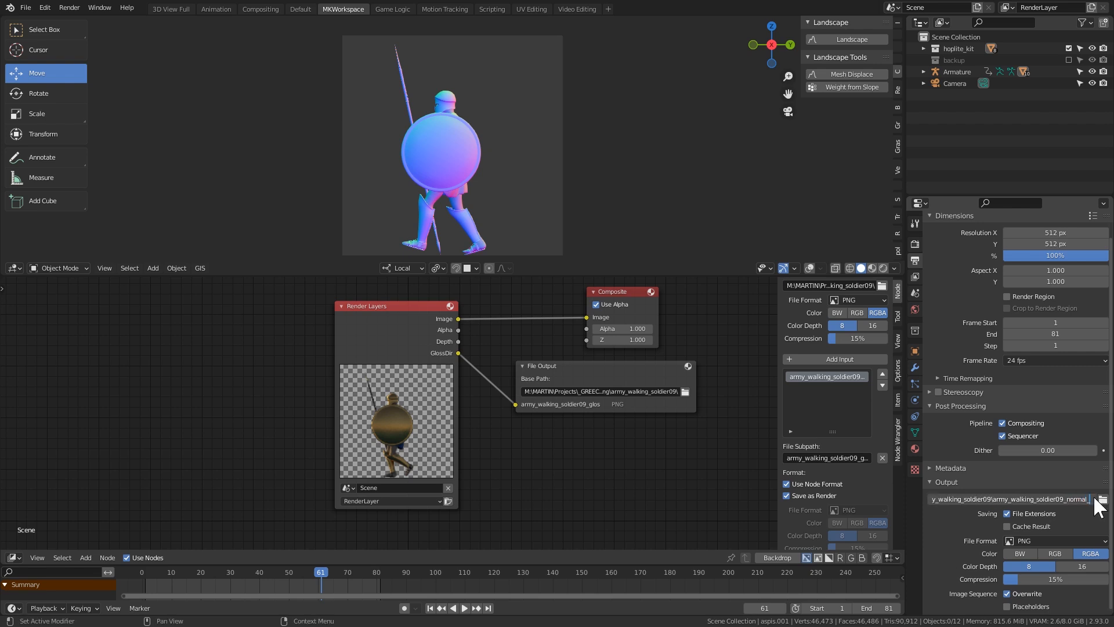
key(Return)
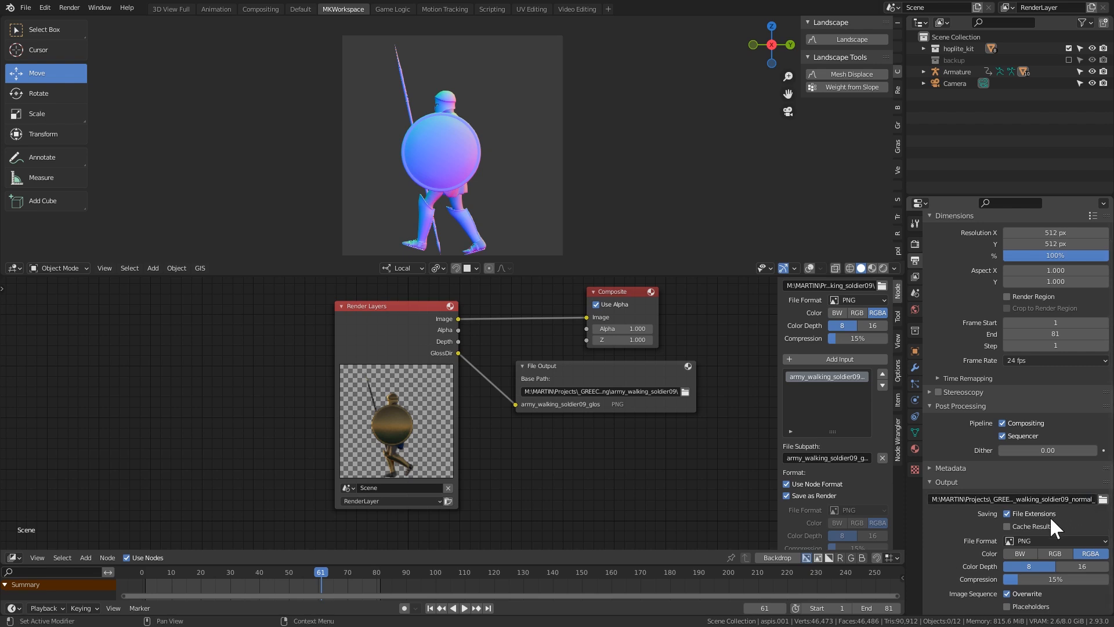
Step: Render the normal-coloured walk cycle as a viewport render animation and close the render window
click(104, 267)
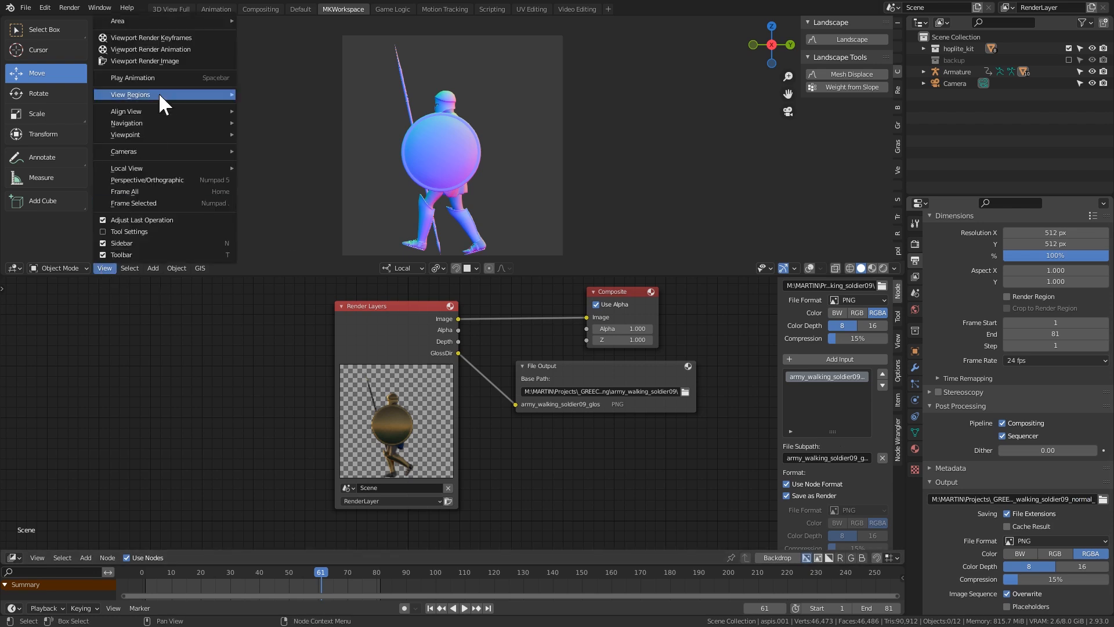
click(184, 50)
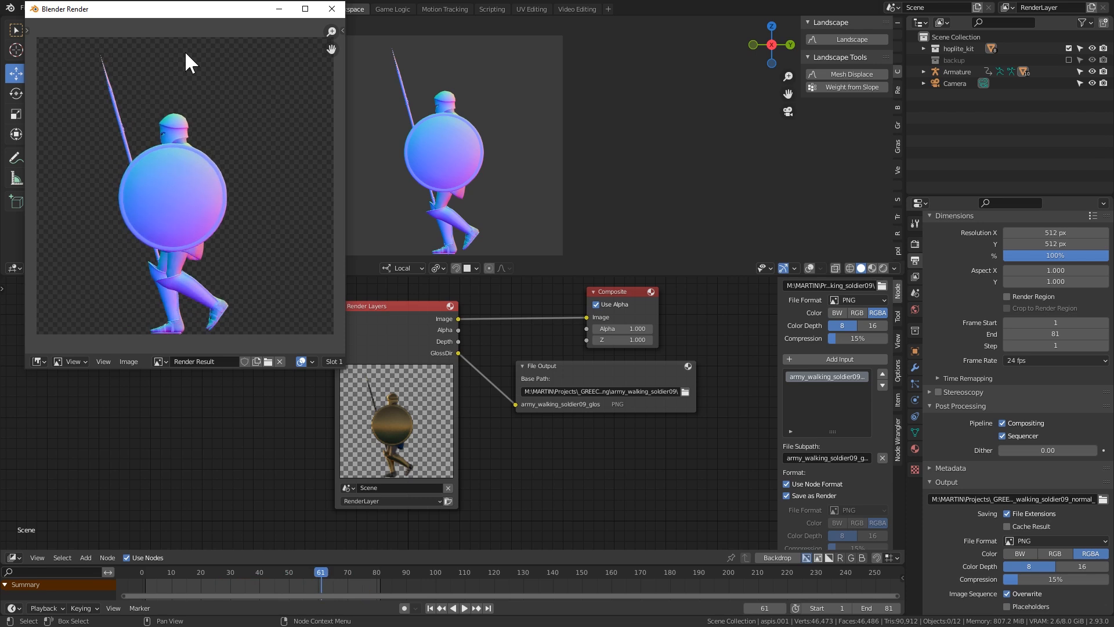
click(331, 9)
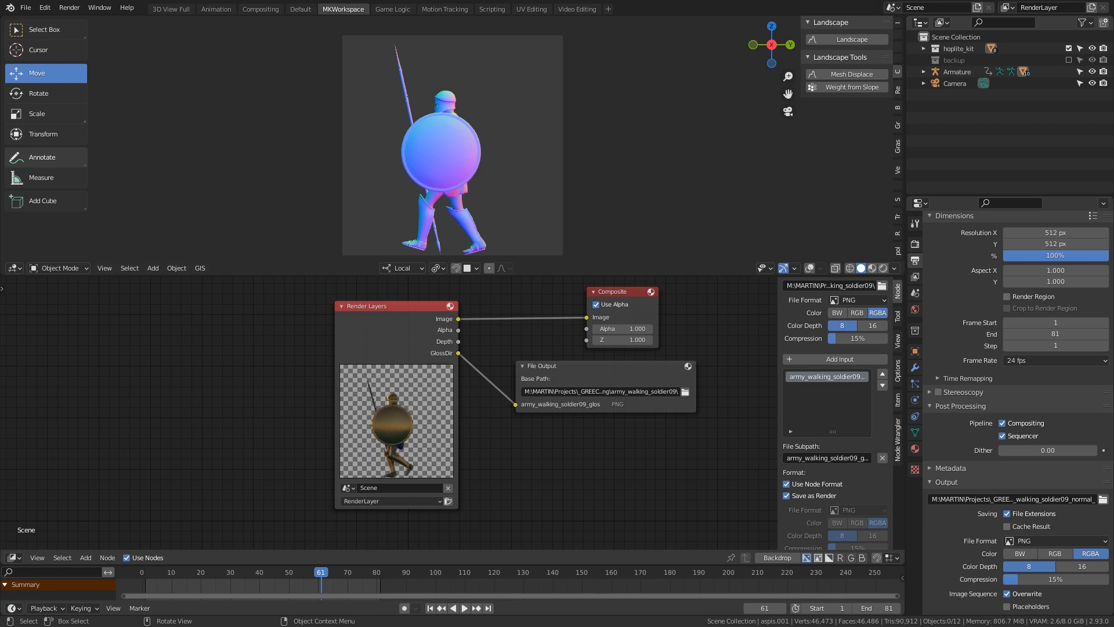
Step: Switch to File Explorer and preview several army_walking_soldier09_normal_ frames from the start to the end of the sequence
drag(174, 622, 636, 0)
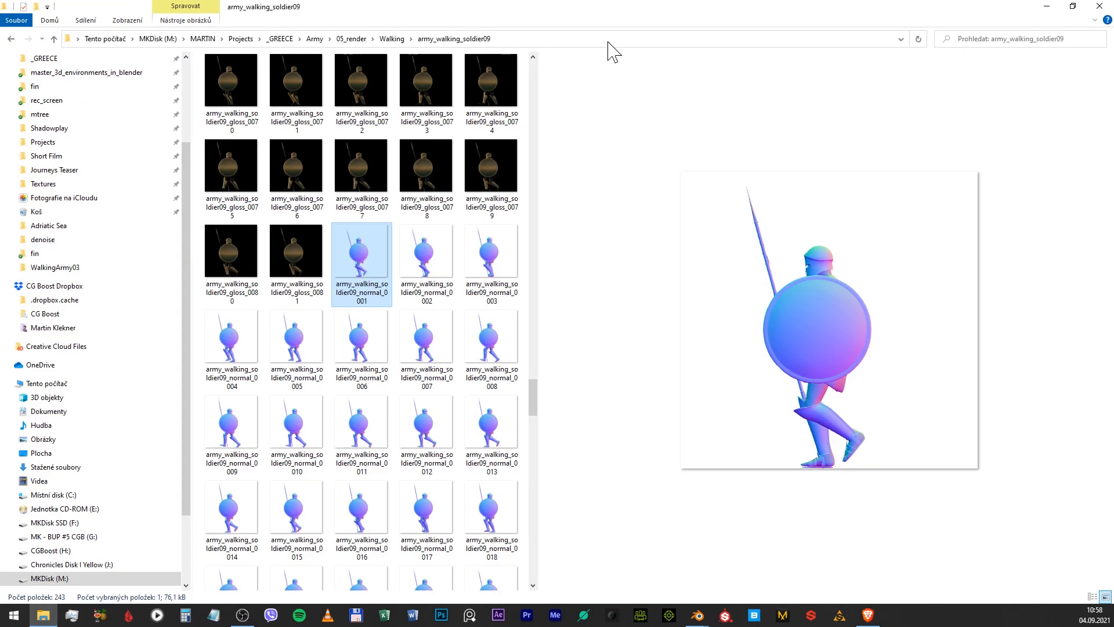
click(456, 268)
scroll(435, 325, down, 15)
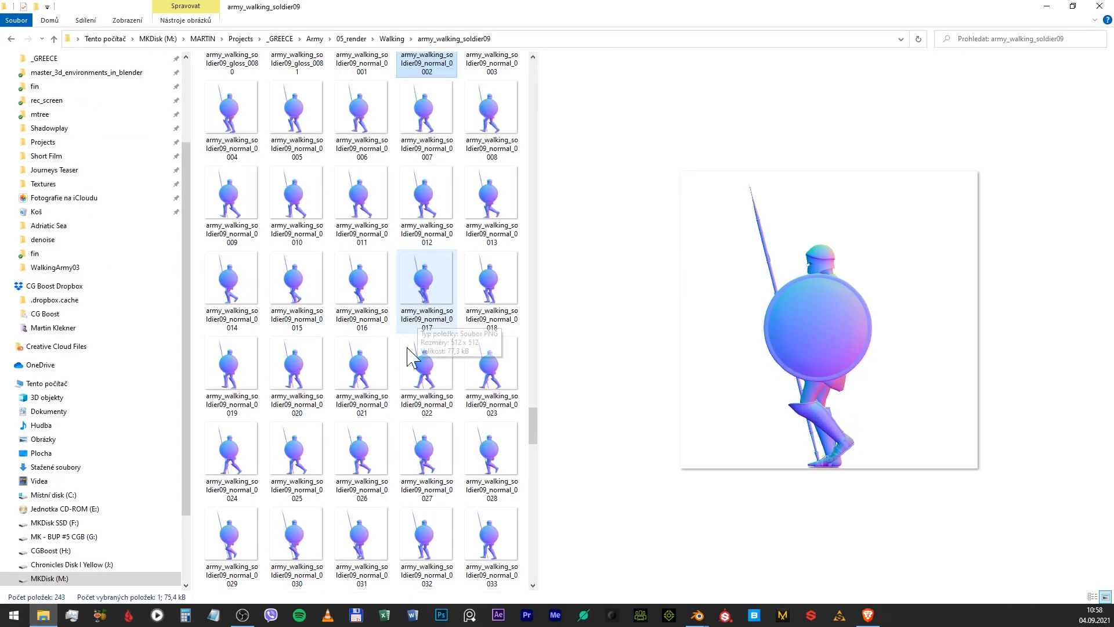
click(423, 465)
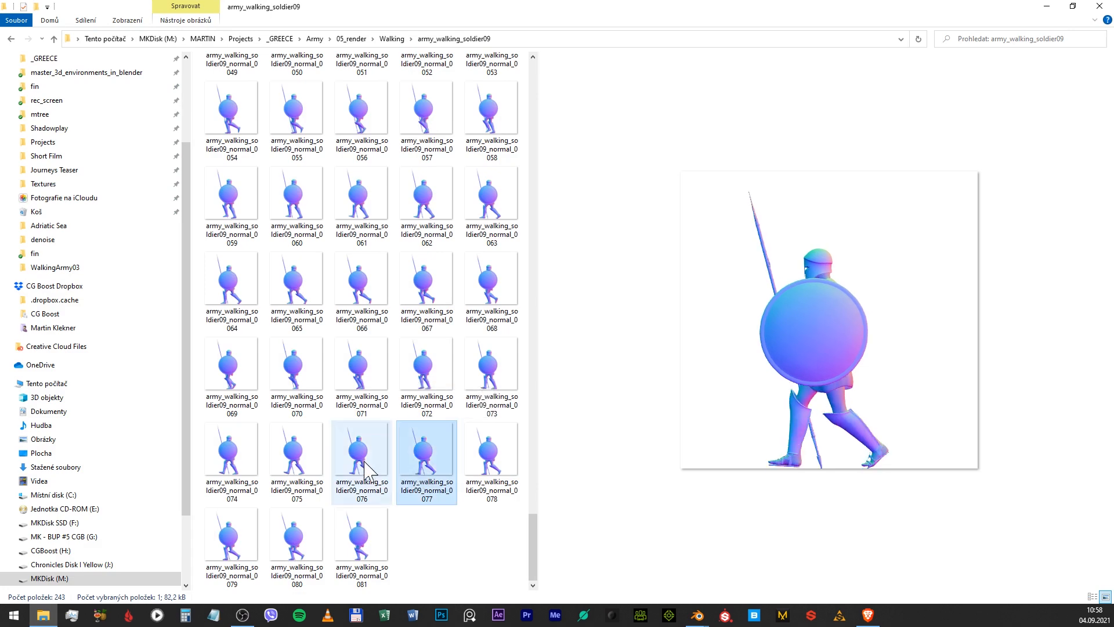
Step: Compare sample frames of the colour, gloss and normal sequences in the army_walking_soldier09 folder
scroll(360, 458, up, 15)
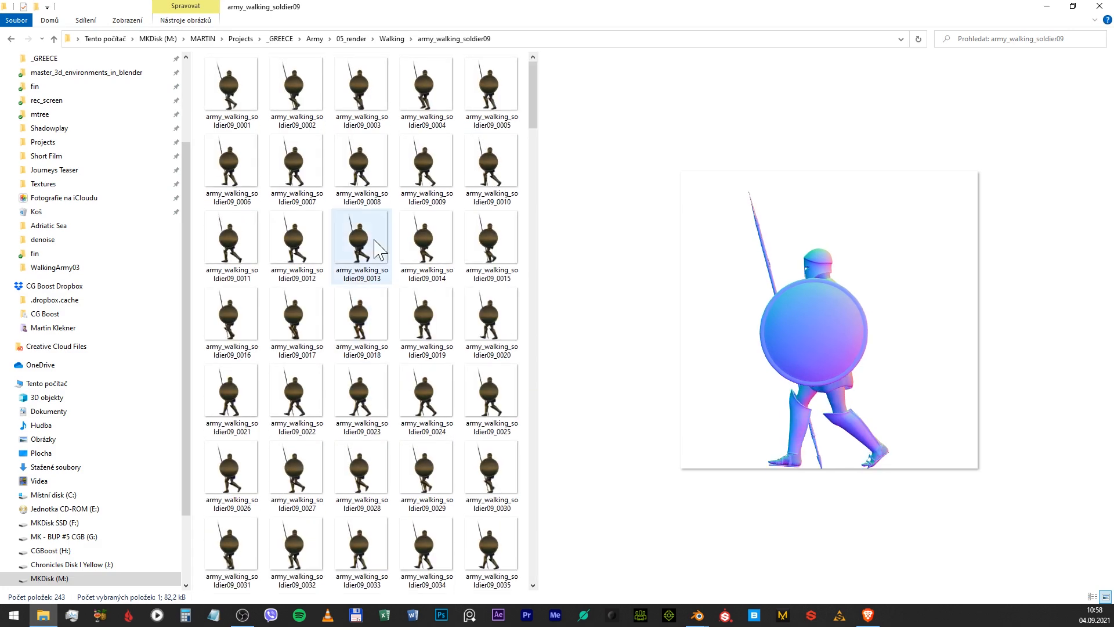
click(271, 83)
click(245, 92)
scroll(282, 145, down, 14)
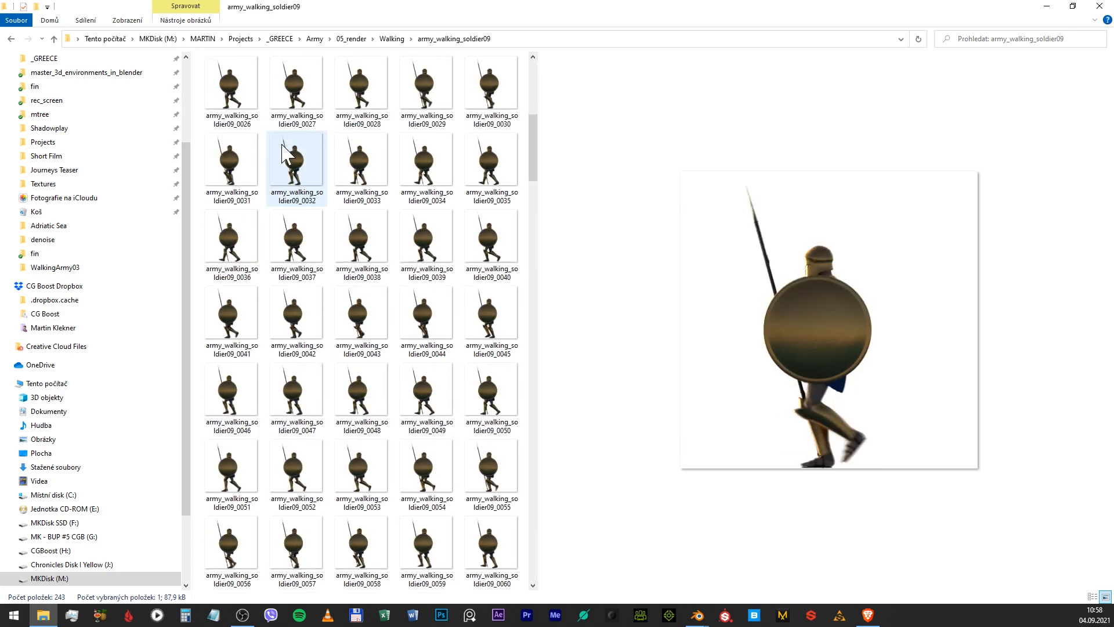
click(290, 197)
scroll(348, 250, down, 9)
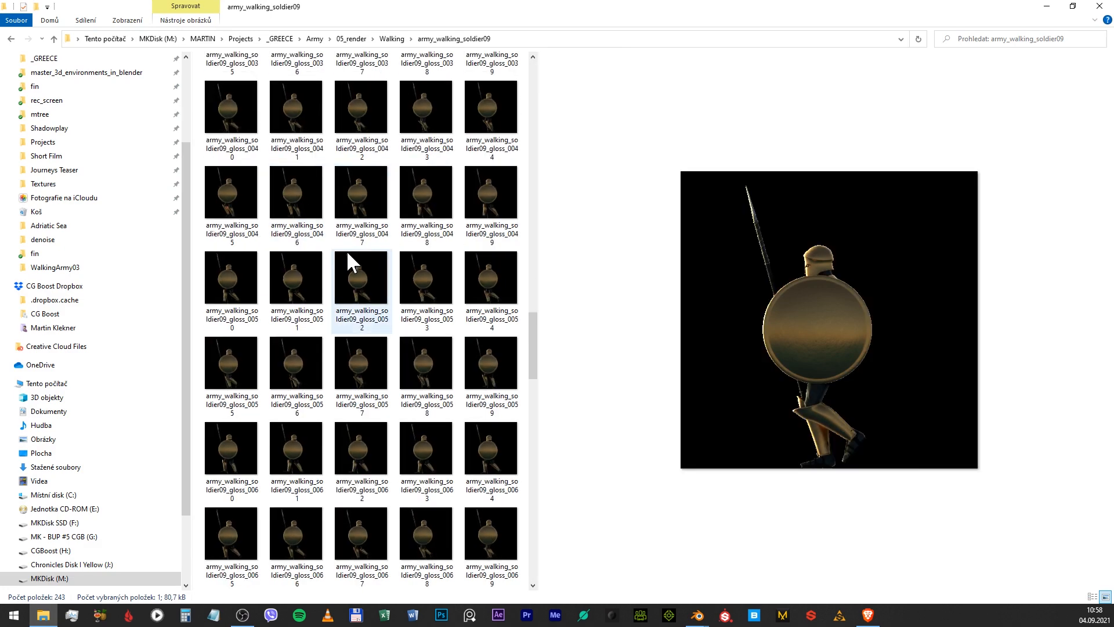
click(355, 280)
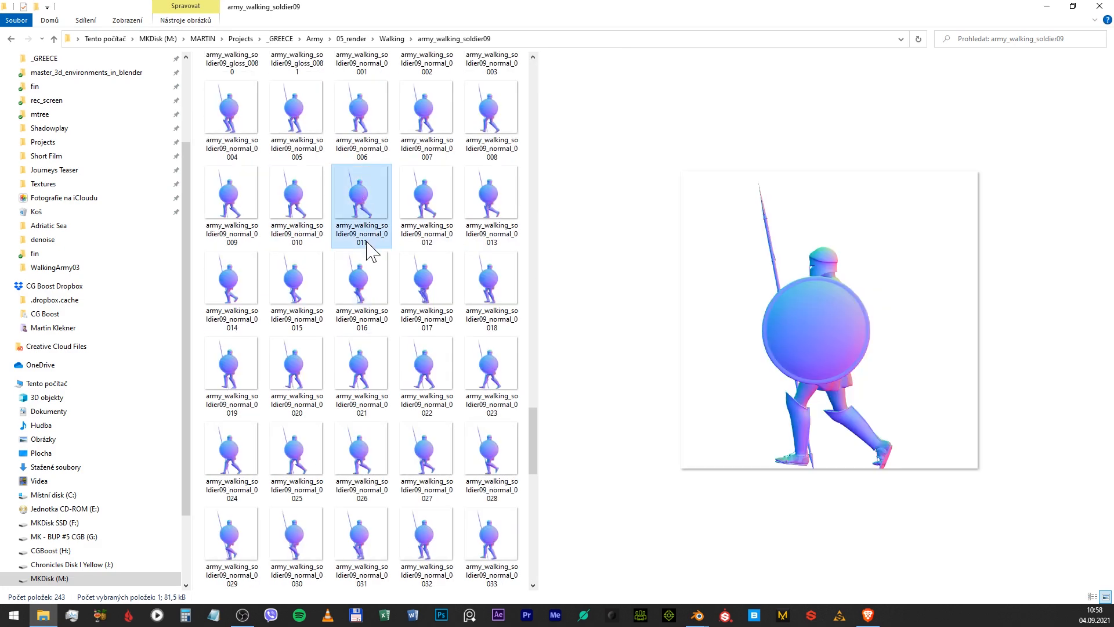
scroll(367, 243, up, 6)
click(366, 243)
scroll(369, 256, up, 20)
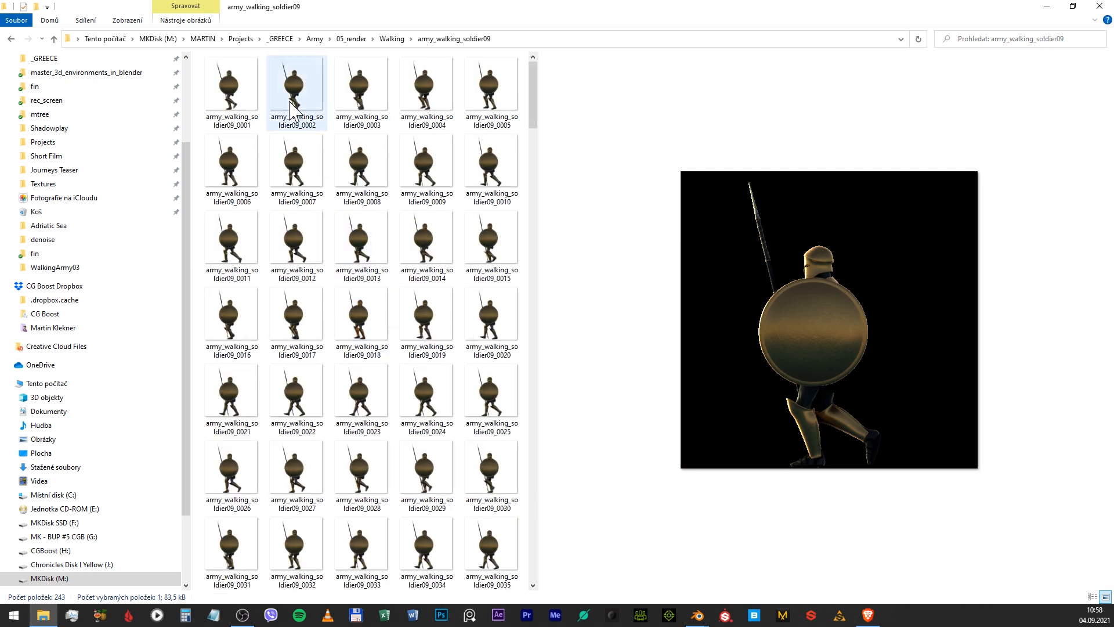
Step: Preview the army_walking_soldier09_0002 colour frame and close the File Explorer window
click(290, 106)
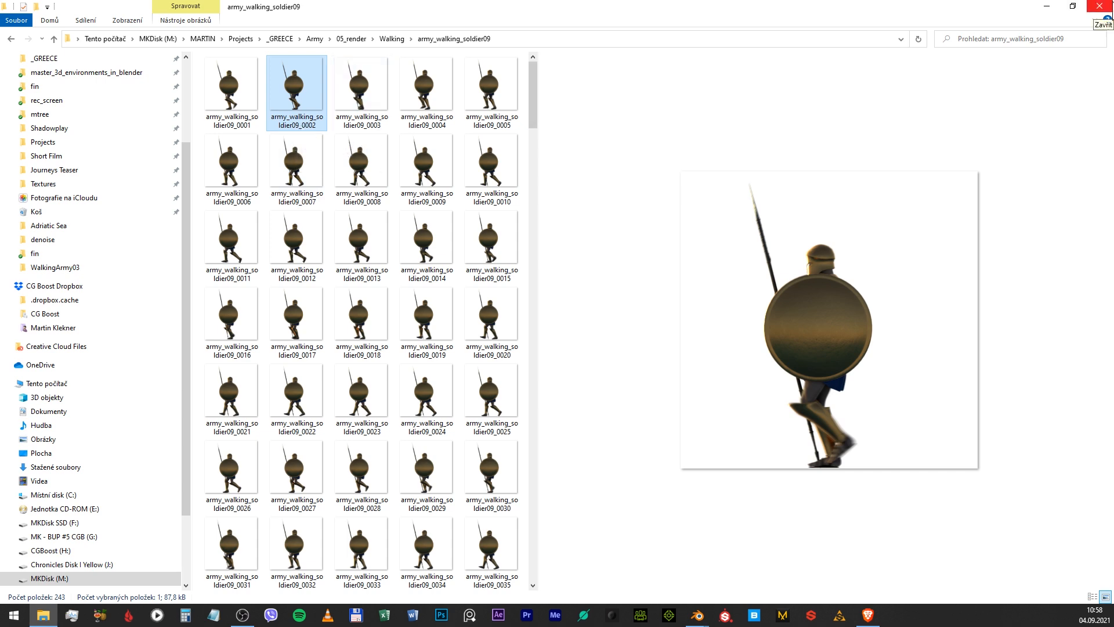
click(1103, 6)
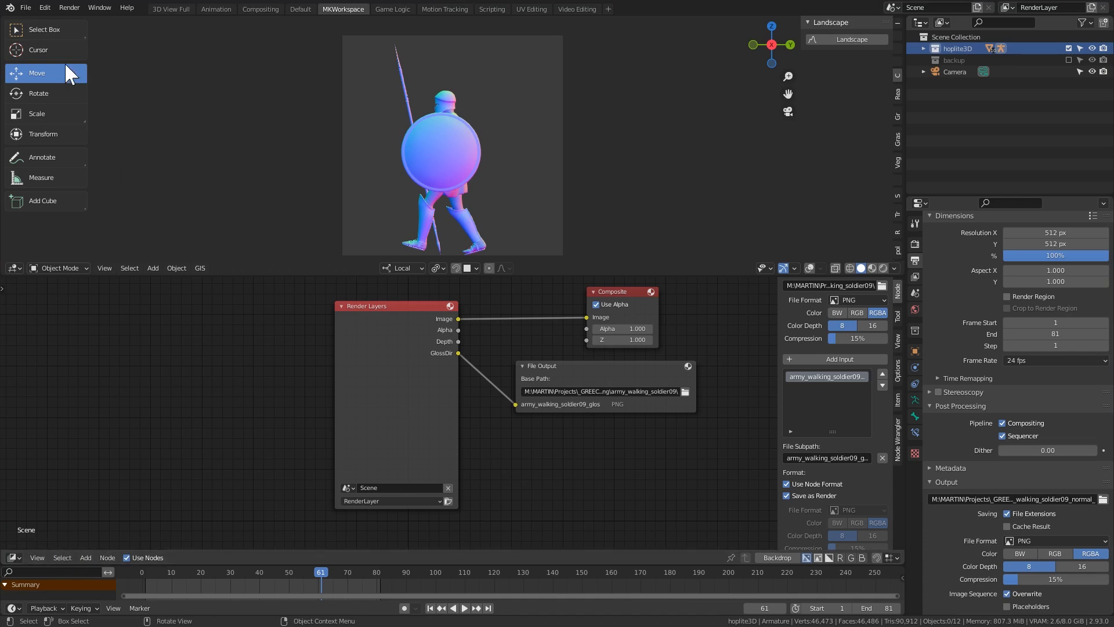
Step: Check the import formats for Images as Planes and look up its add-on in the preferences by searching "images as"
click(25, 9)
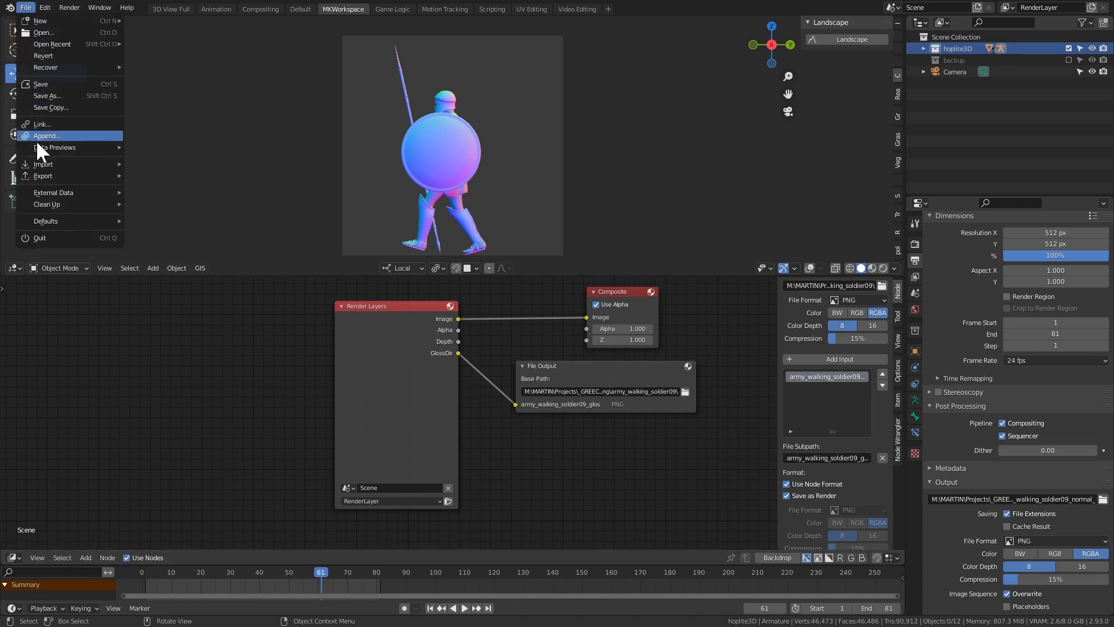
mouse_move(39, 162)
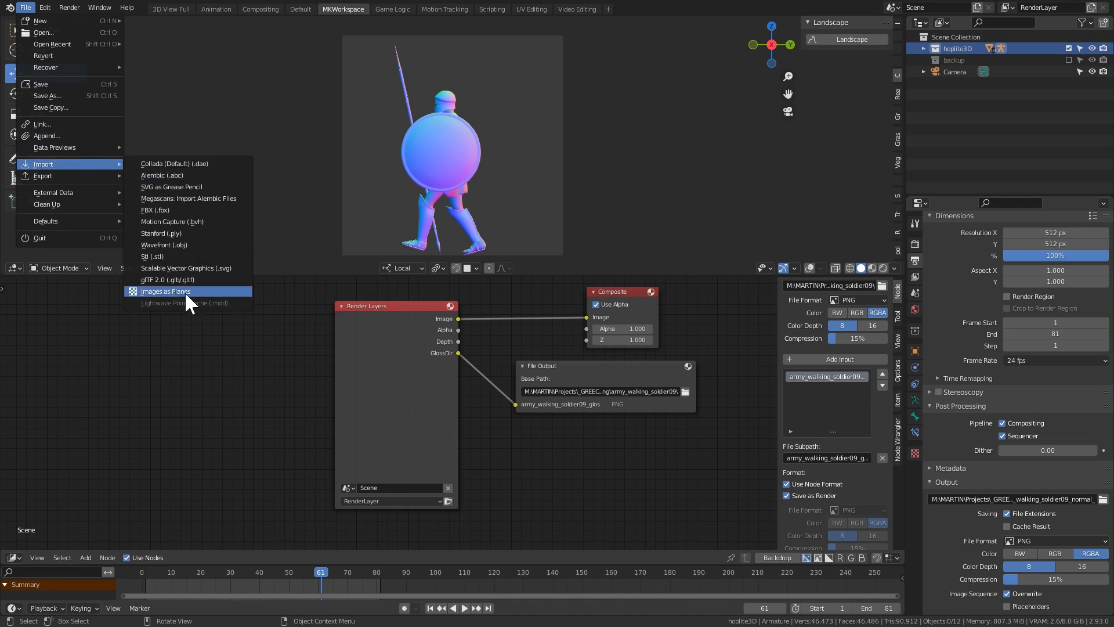
click(44, 8)
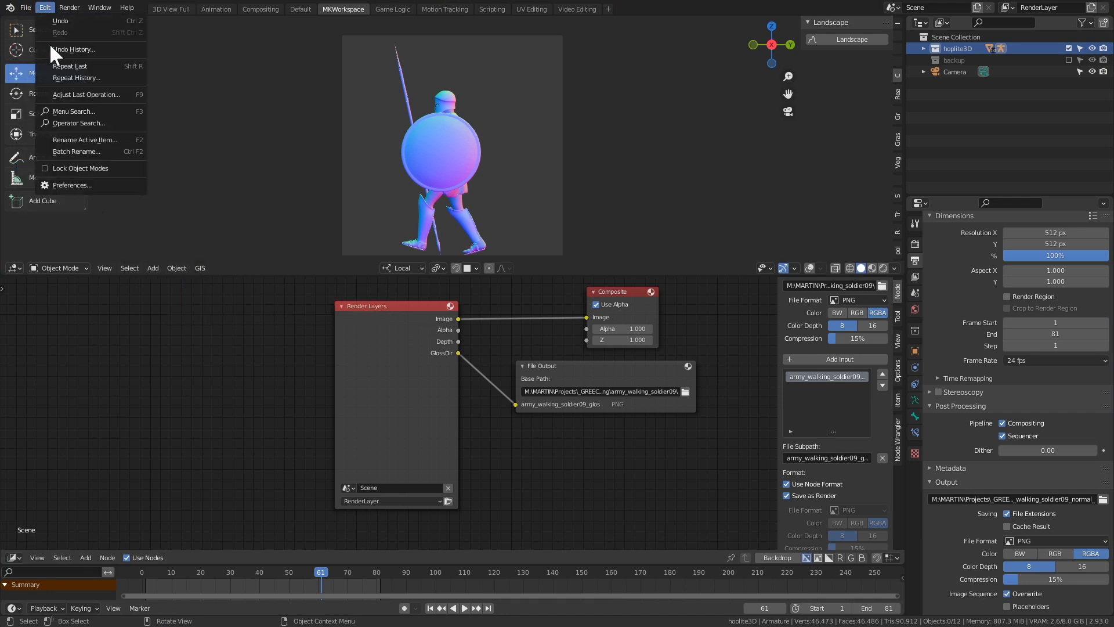
click(82, 184)
text(images as)
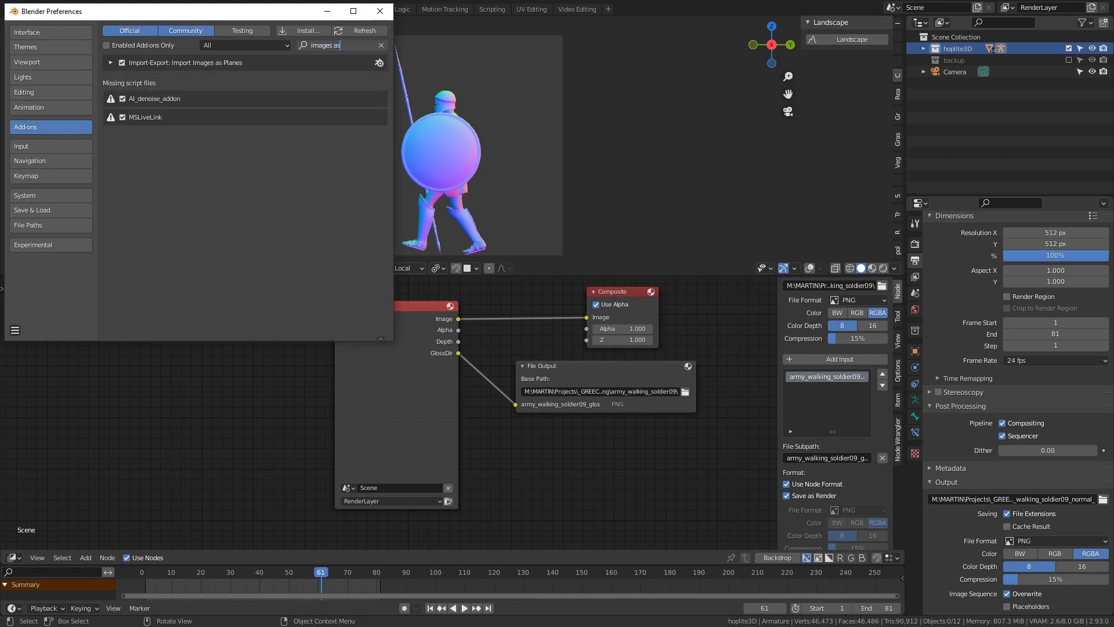
key(Return)
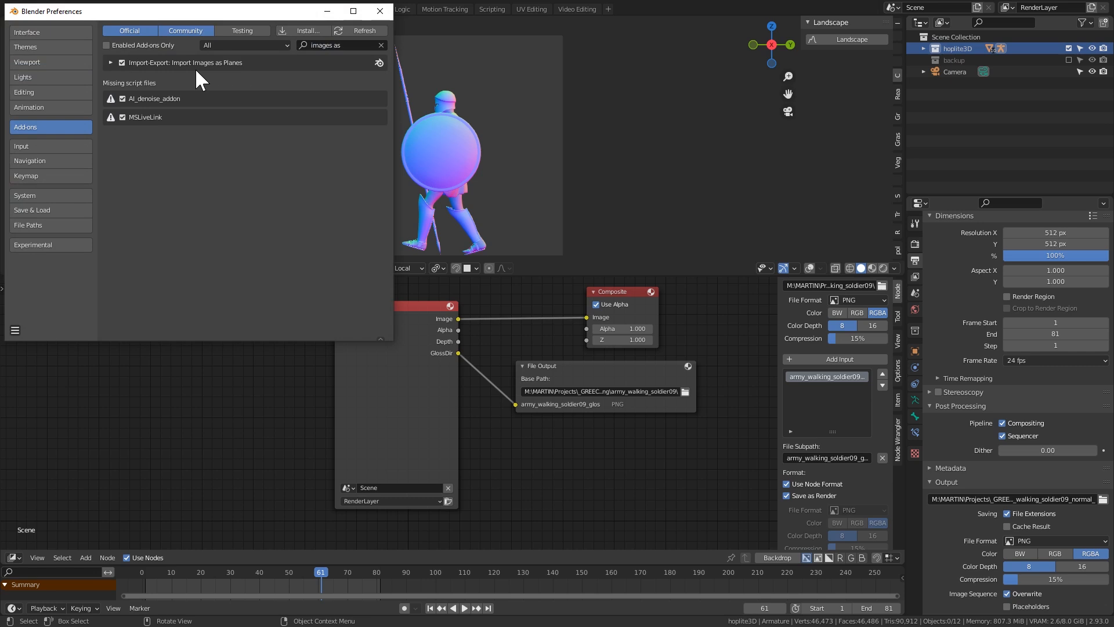
click(14, 330)
click(381, 11)
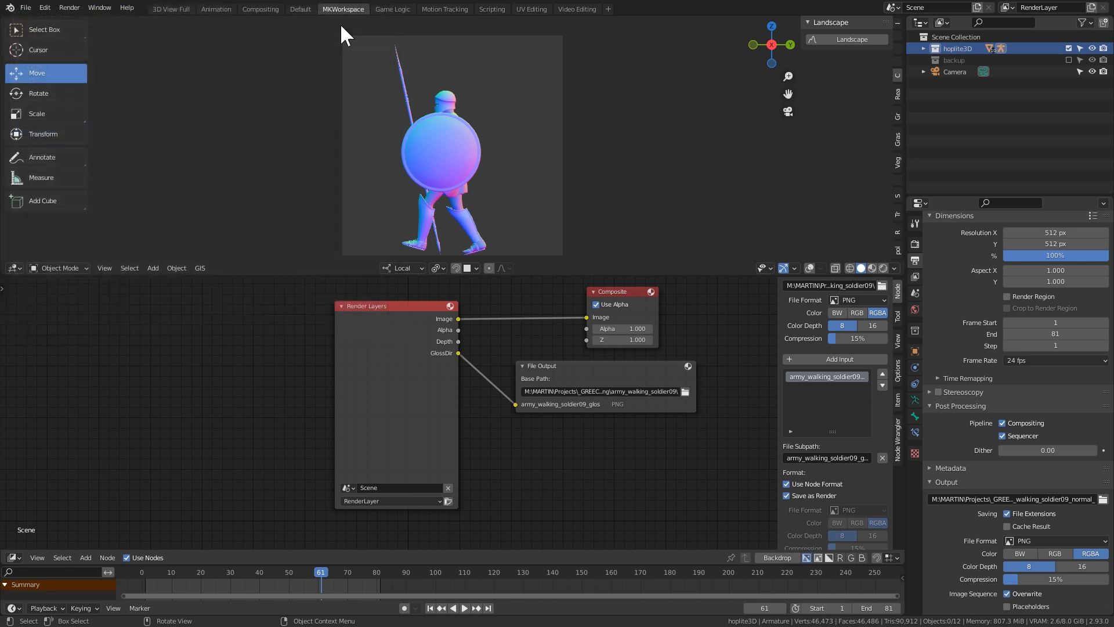
Step: Start an Images as Planes import in a maximized file browser and open the army_walking_soldier09 folder
click(26, 9)
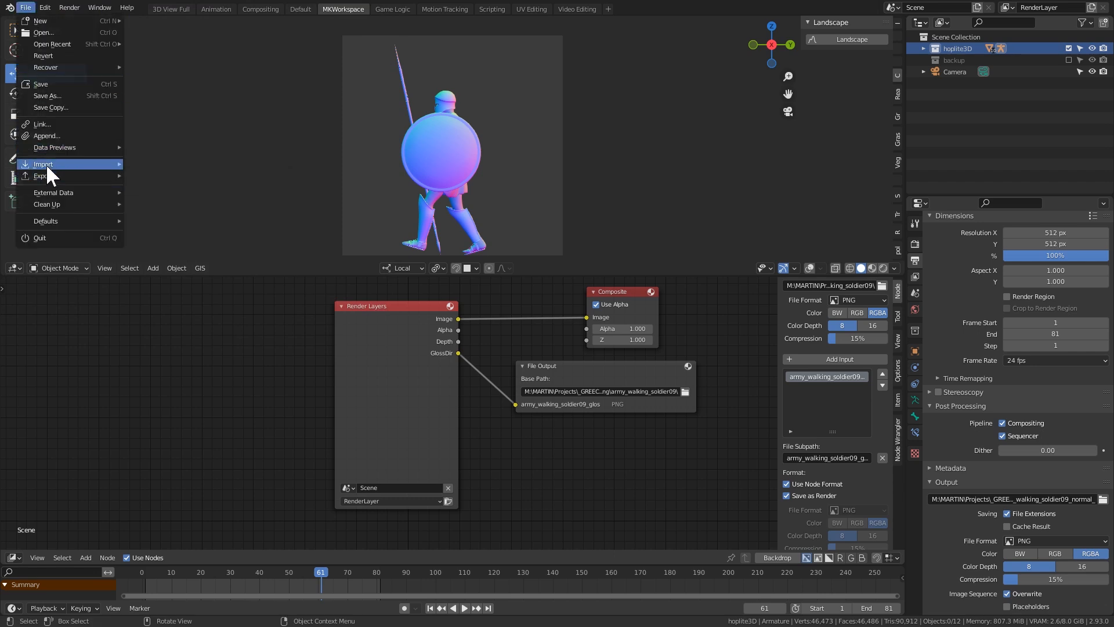
mouse_move(47, 165)
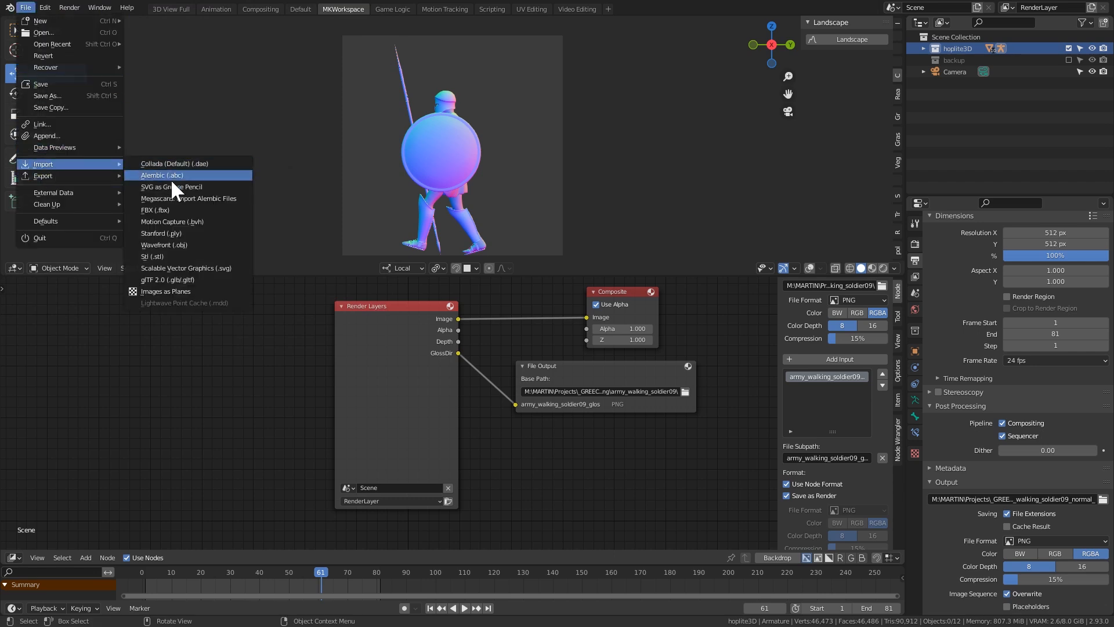
click(207, 291)
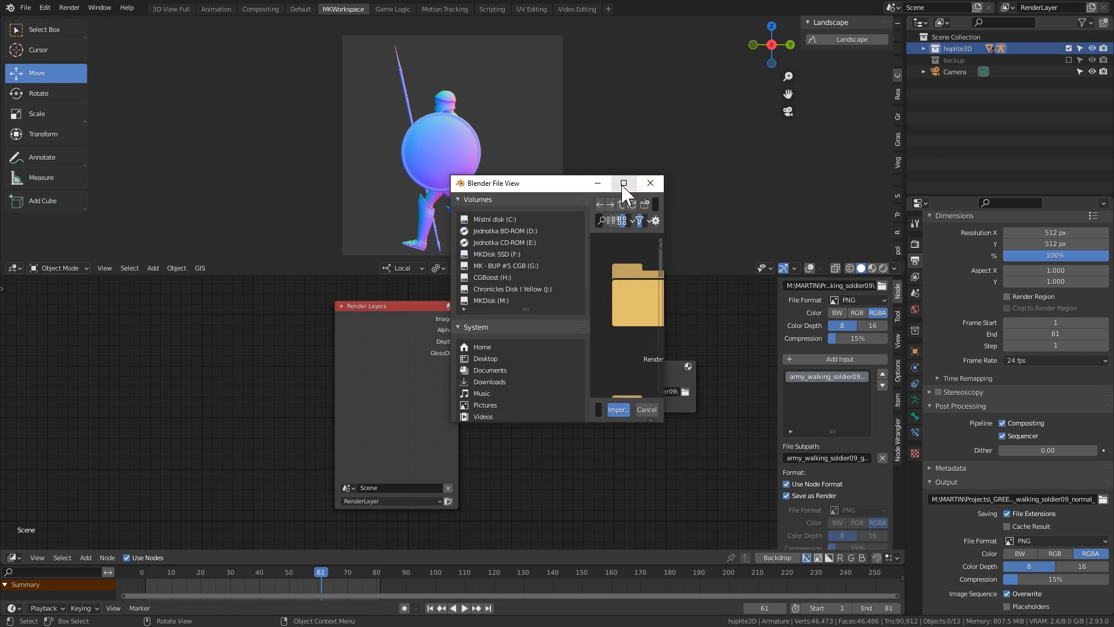
click(624, 184)
click(46, 457)
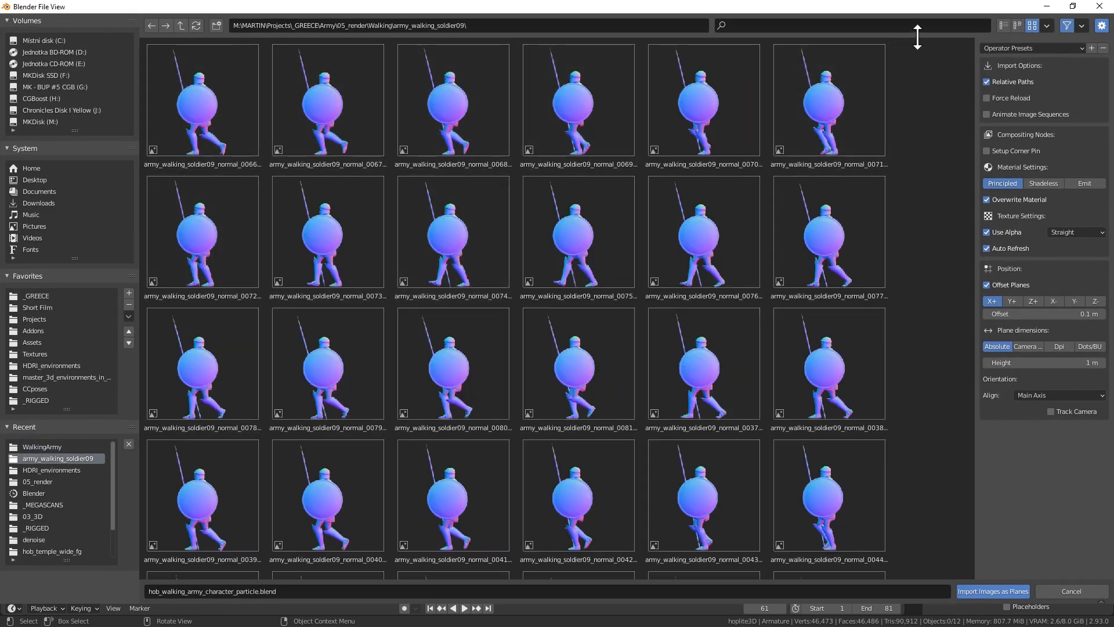
Step: Select the first colour frame, army_walking_soldier09_0001.png, as the image to import
scroll(755, 186, down, 5)
scroll(658, 304, down, 20)
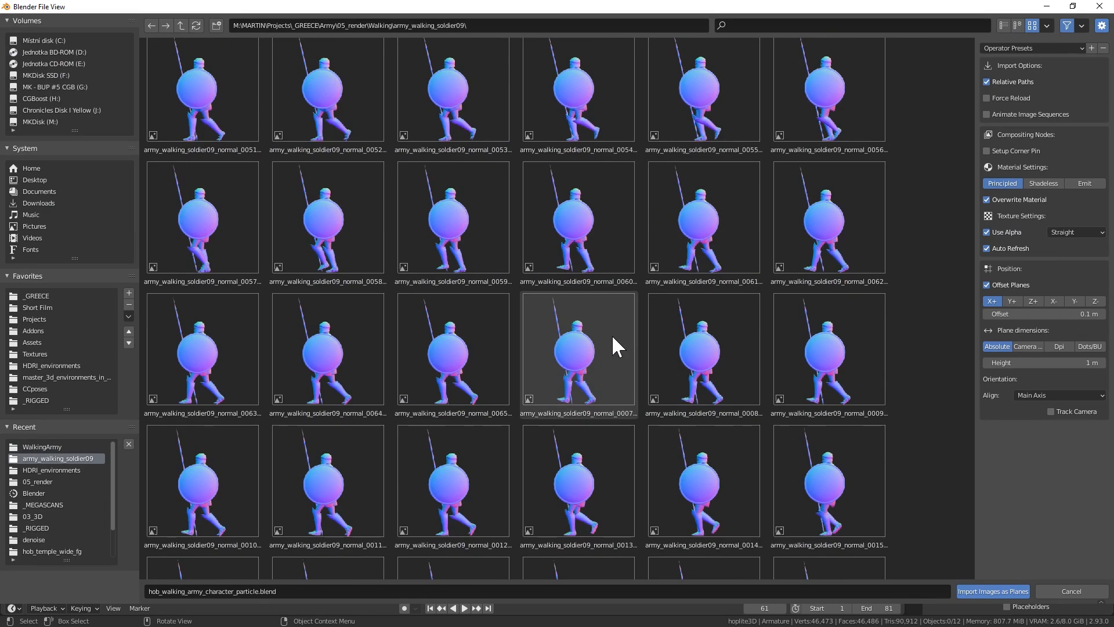
scroll(572, 163, down, 1)
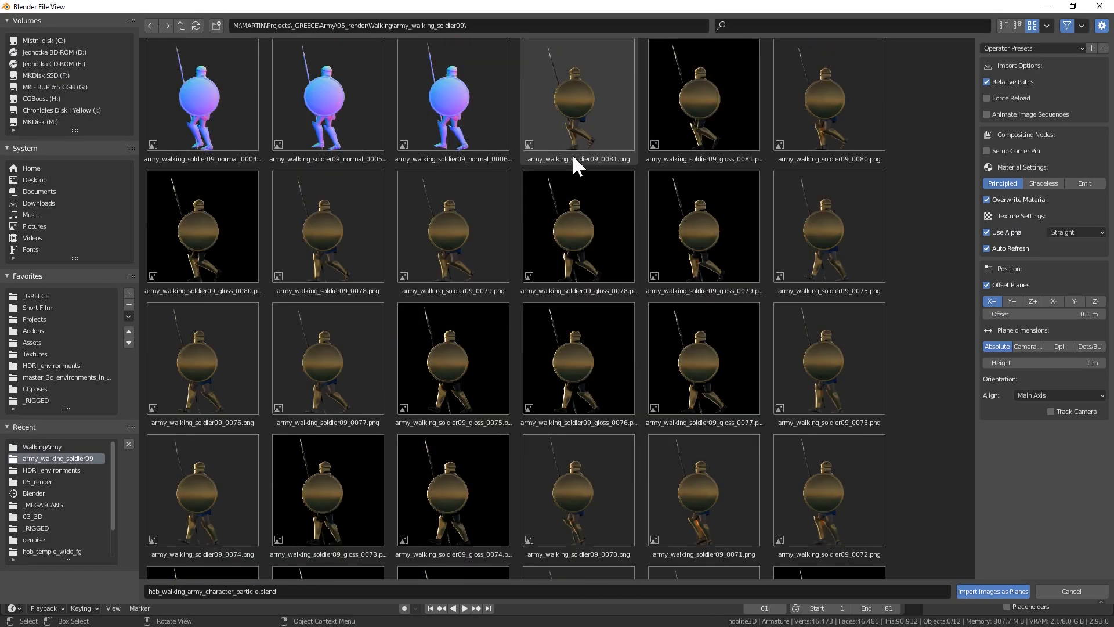
click(601, 122)
scroll(594, 291, down, 6)
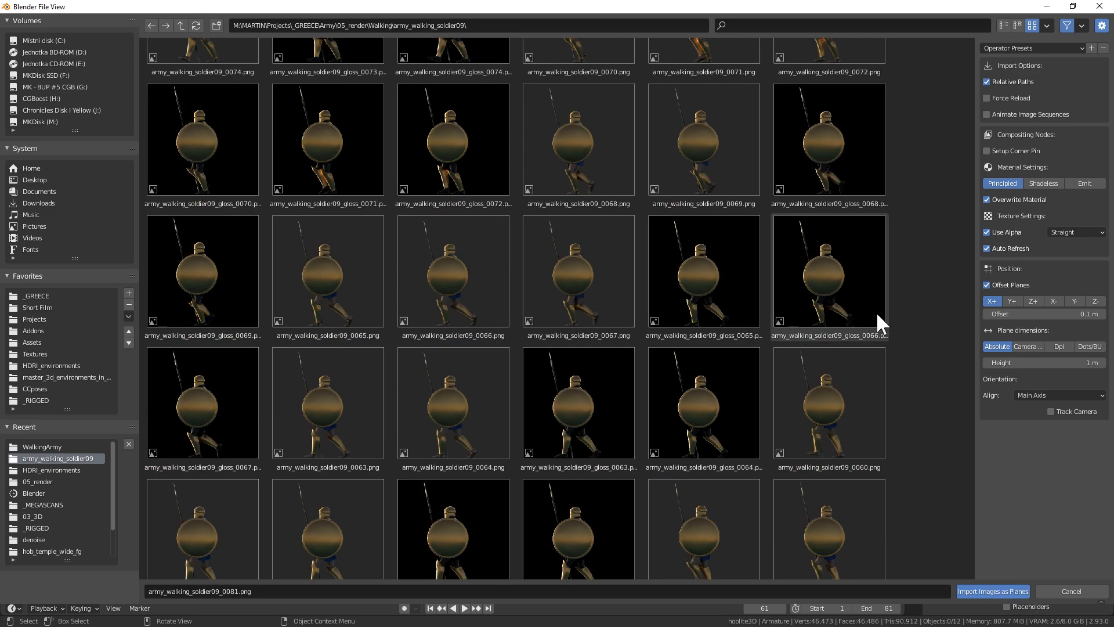
drag(969, 286, 981, 579)
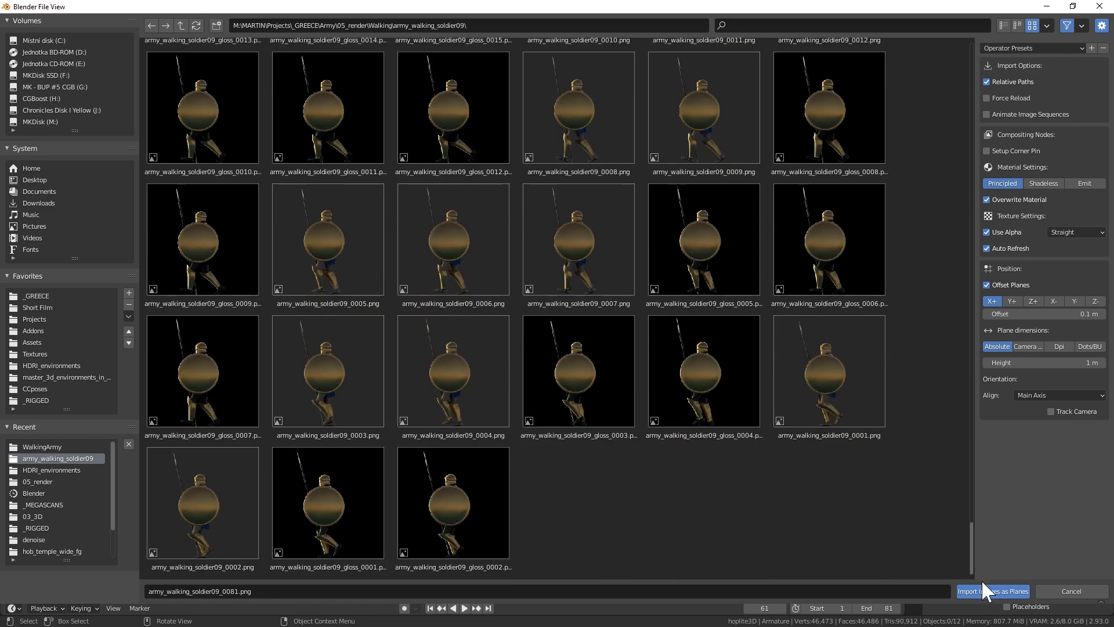
click(870, 392)
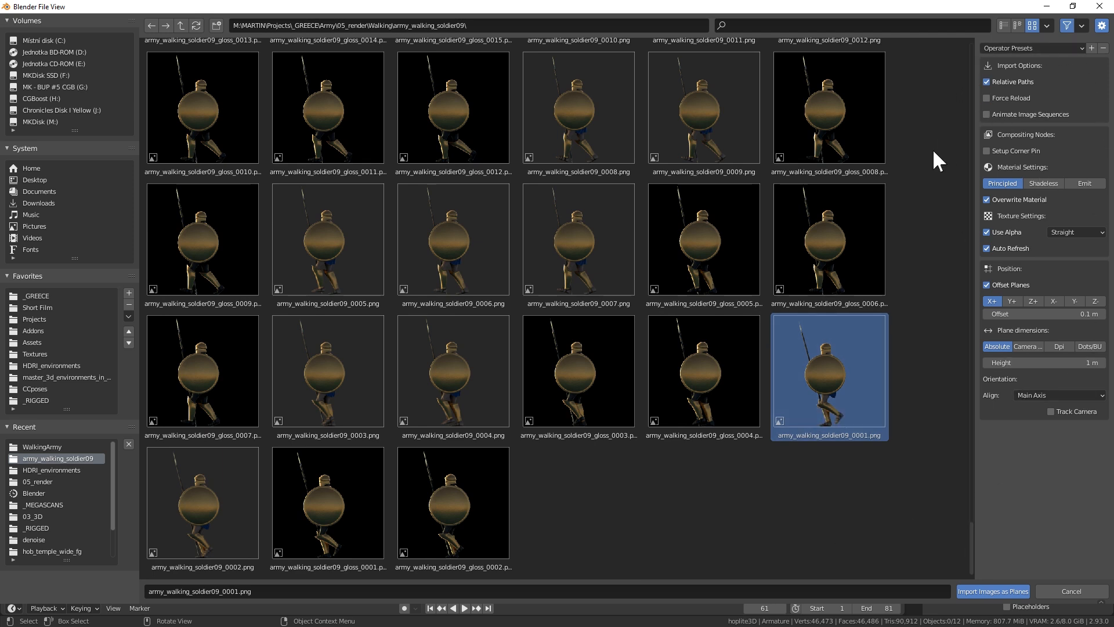
Step: Enable Animate Image Sequences, keep Use Alpha on Straight, and import the selected frame as a Principled image plane
click(1039, 49)
click(1043, 47)
click(1044, 47)
click(1043, 46)
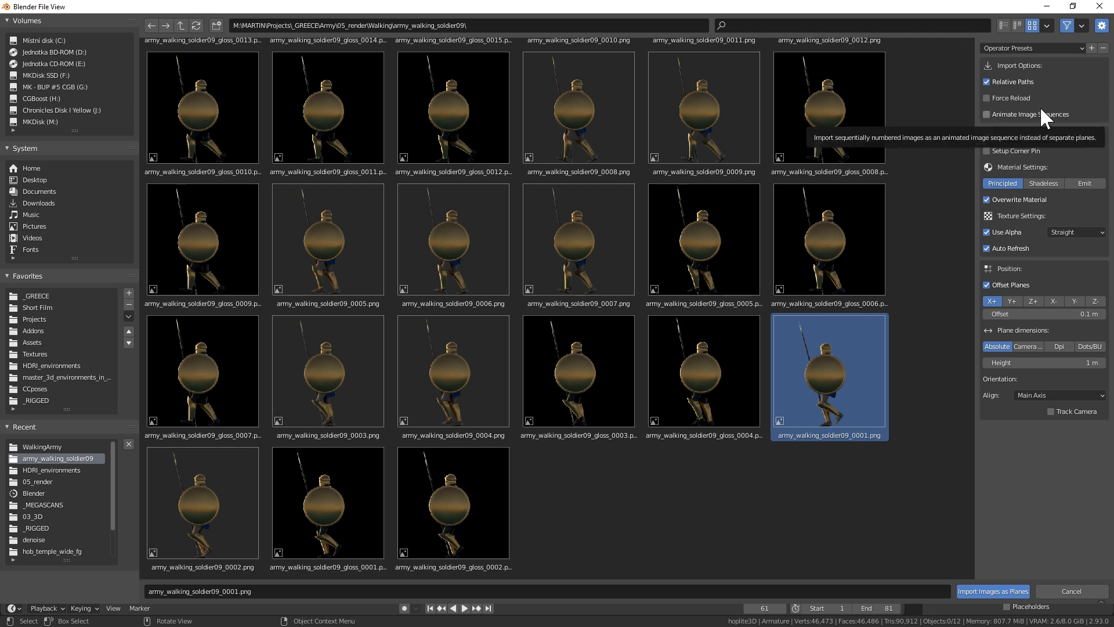
click(1015, 110)
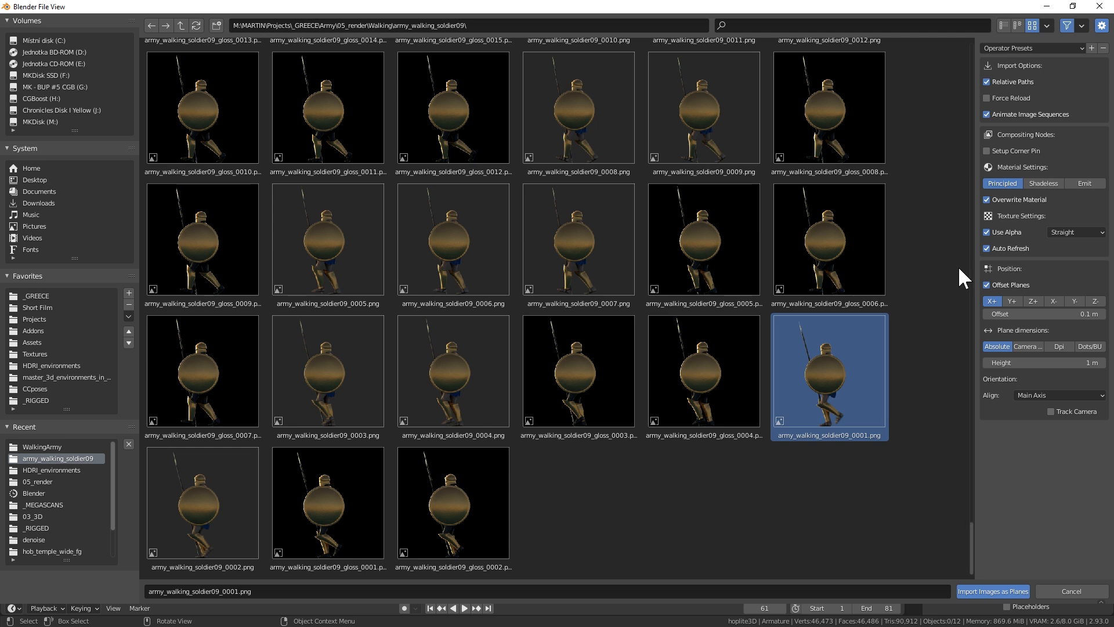
click(1068, 233)
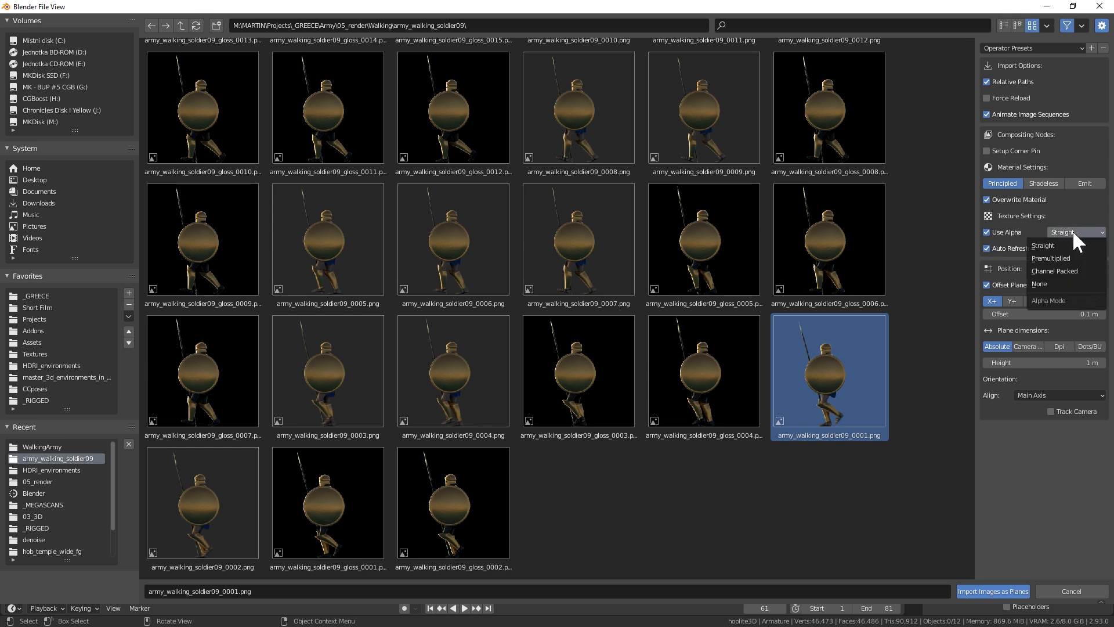
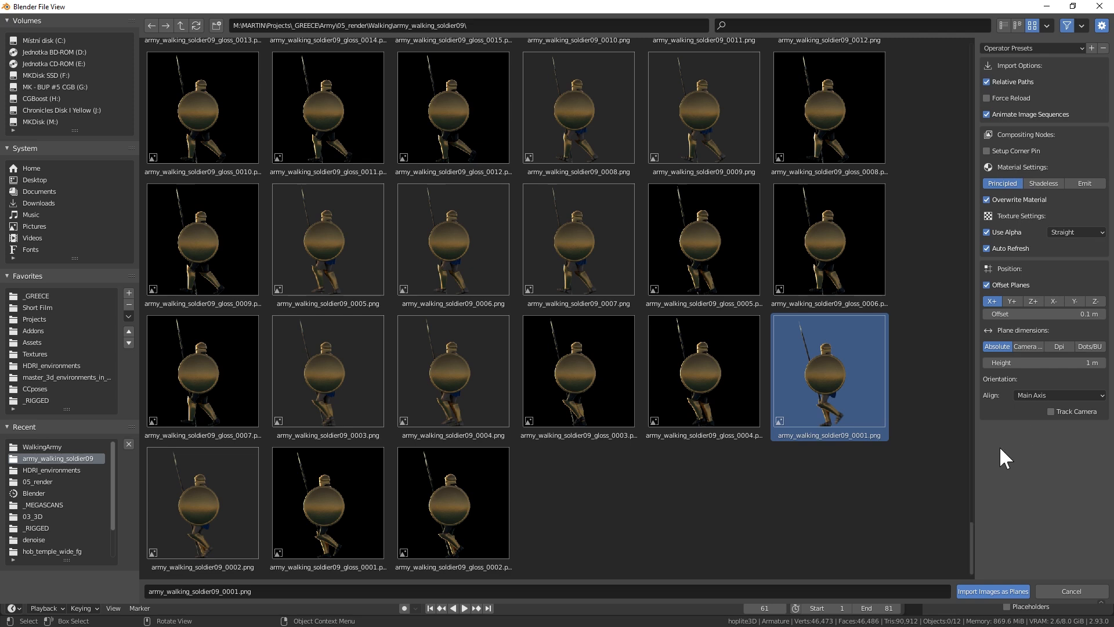
click(989, 590)
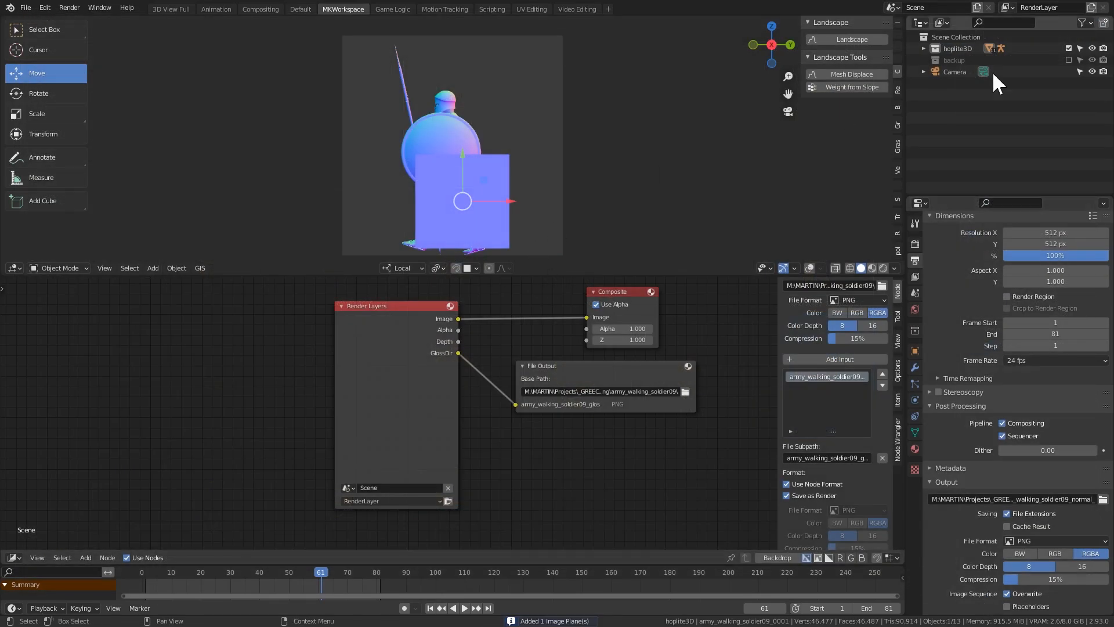
Step: Replace the normal-coloured viewport MatCap with a plain light grey one
click(894, 269)
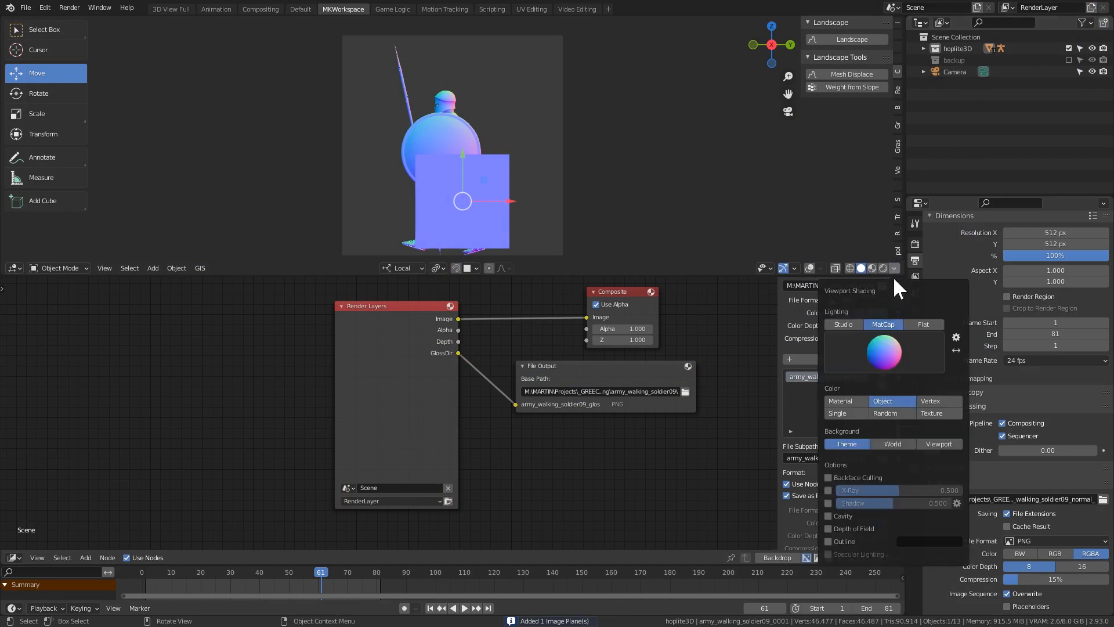
click(883, 353)
click(679, 392)
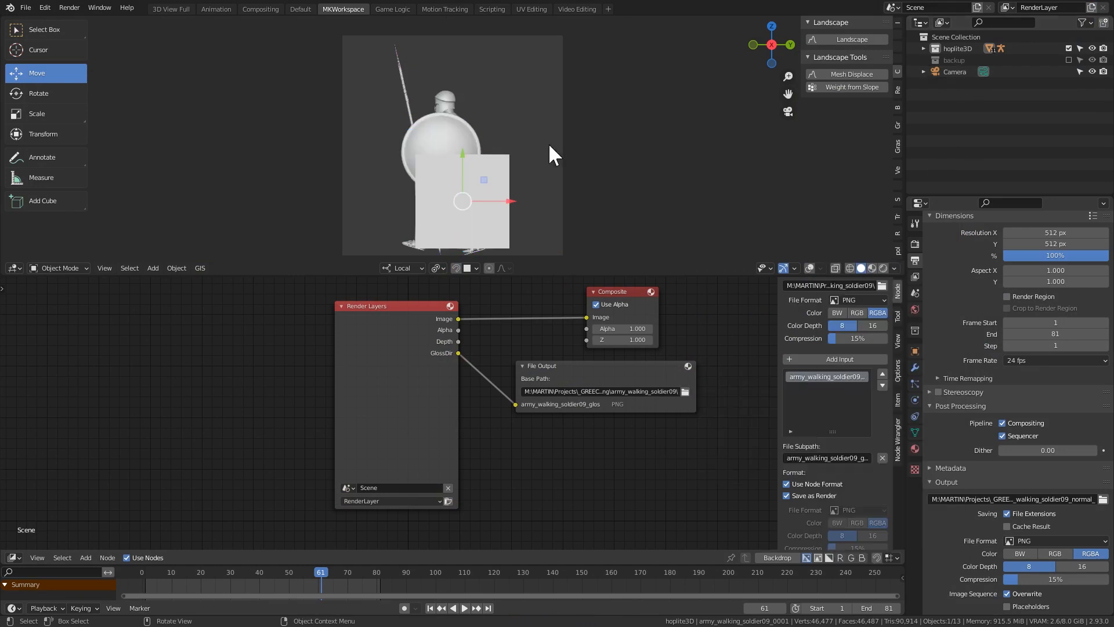
Step: Move the imported image plane into a new collection named hoplite2D and exclude the hoplite3D collection from the view layer
click(963, 48)
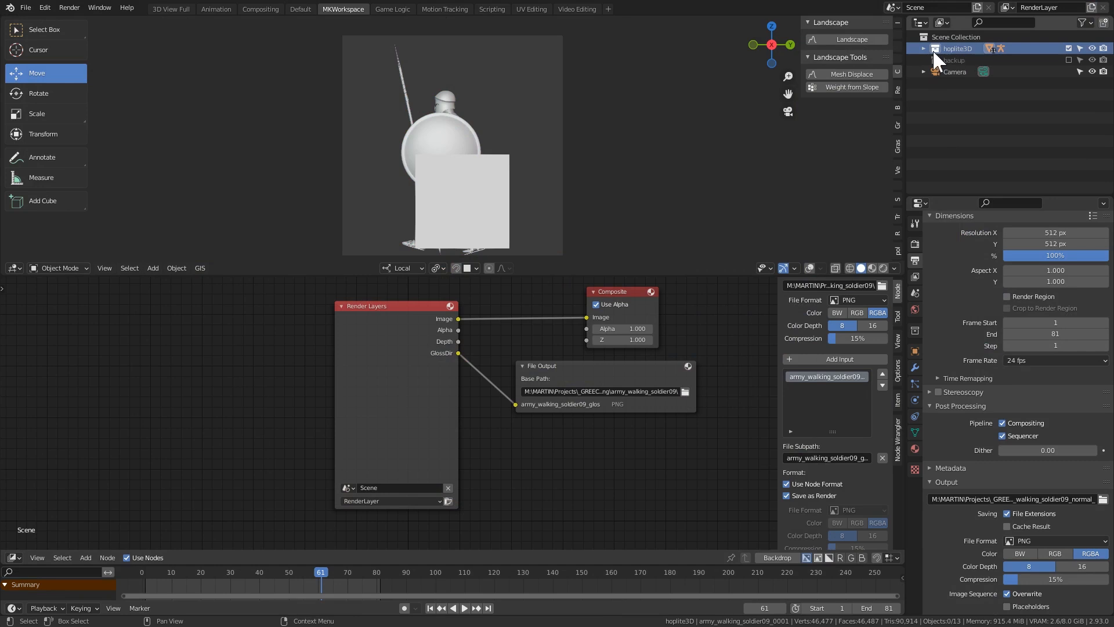
click(458, 209)
key(m)
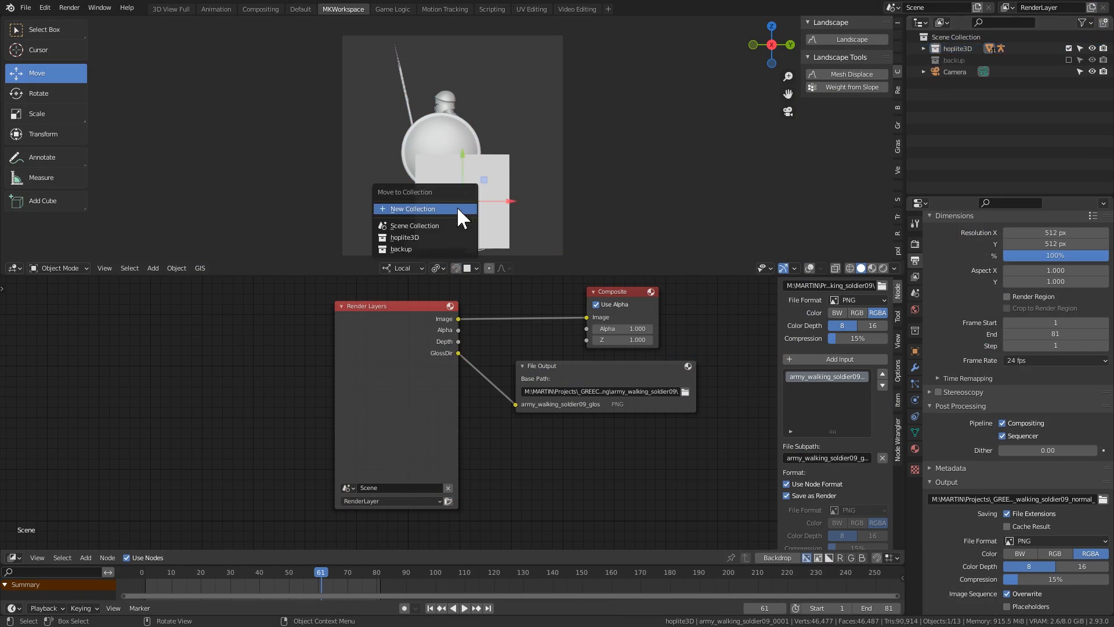
click(450, 206)
text(hoplite2D)
key(Return)
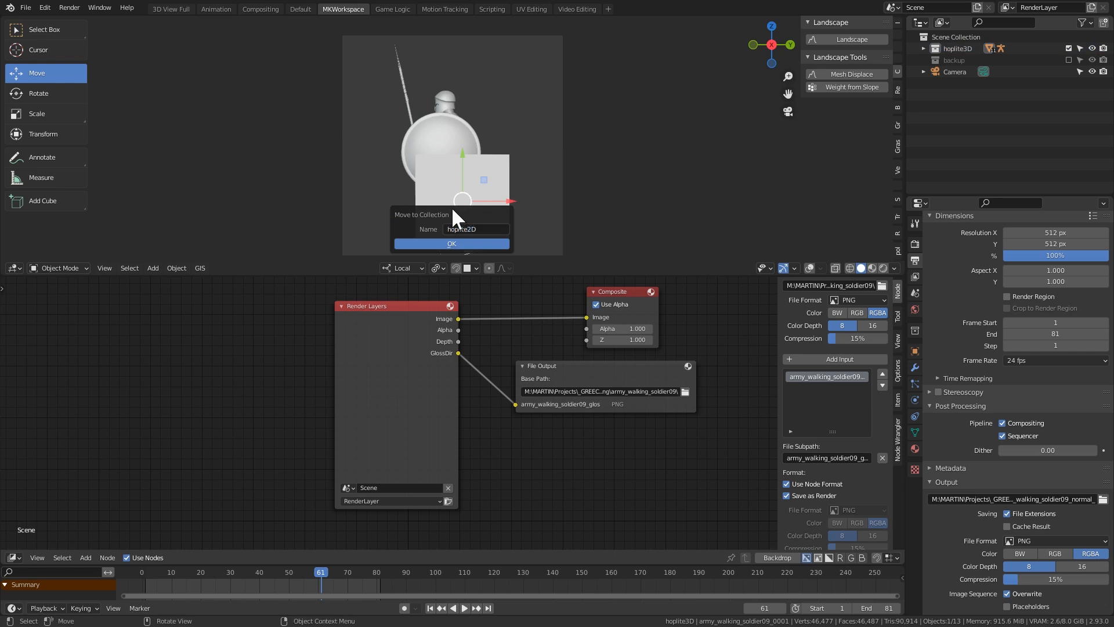
click(427, 242)
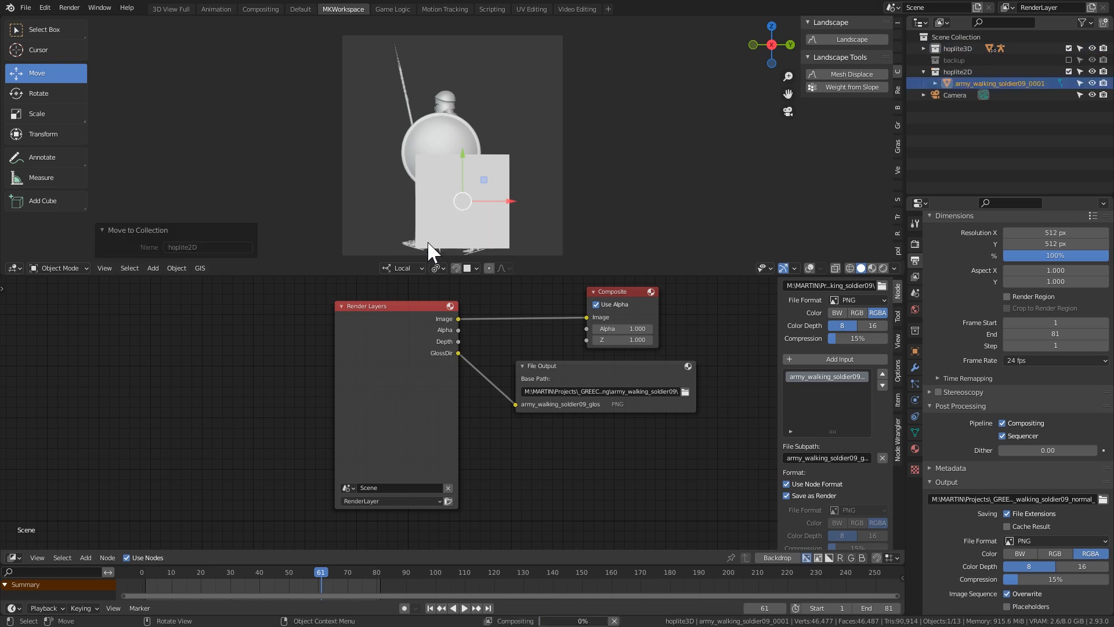
click(975, 49)
click(1069, 47)
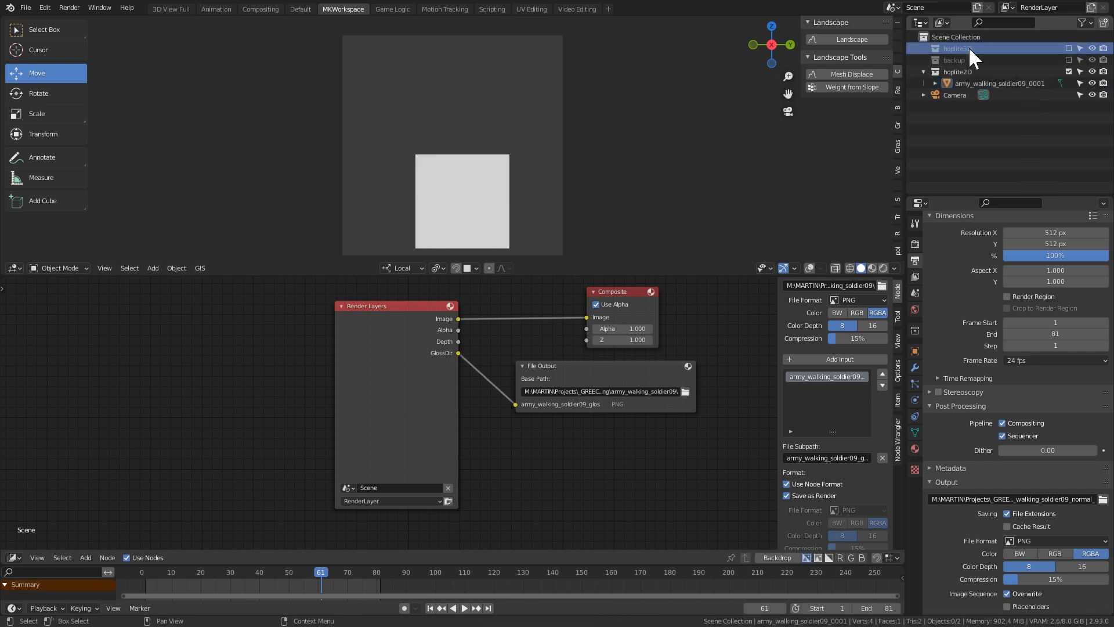
Step: Rename the imported plane to army_walking_soldier09 by removing the frame-number suffix
click(998, 82)
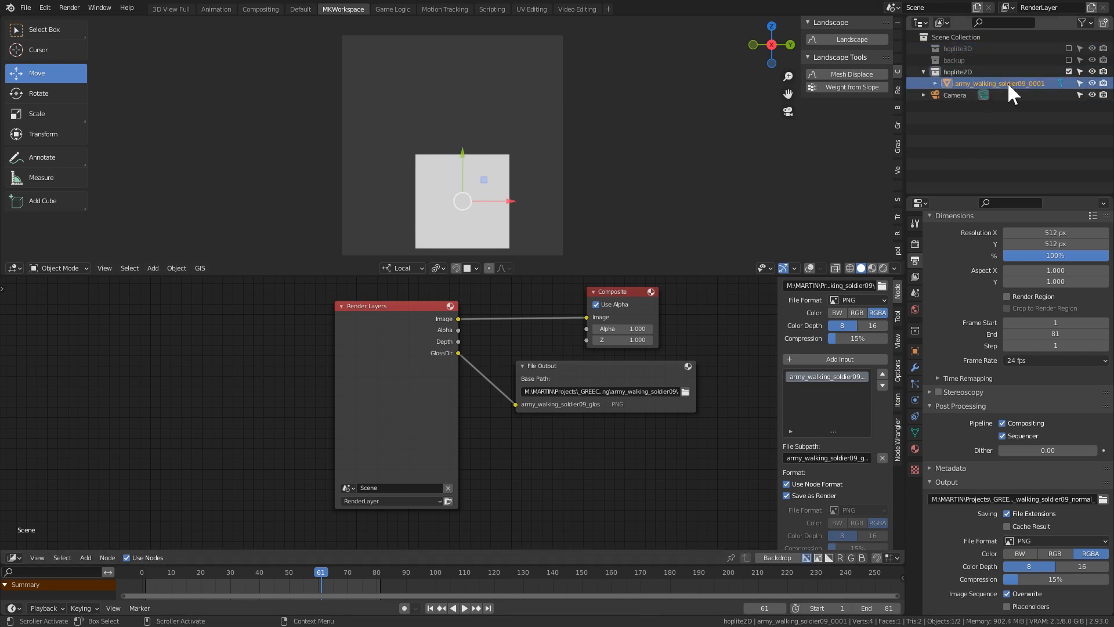
double_click(1012, 82)
key(BackSpace)
key(BackSpace)
key(BackSpace)
key(BackSpace)
key(BackSpace)
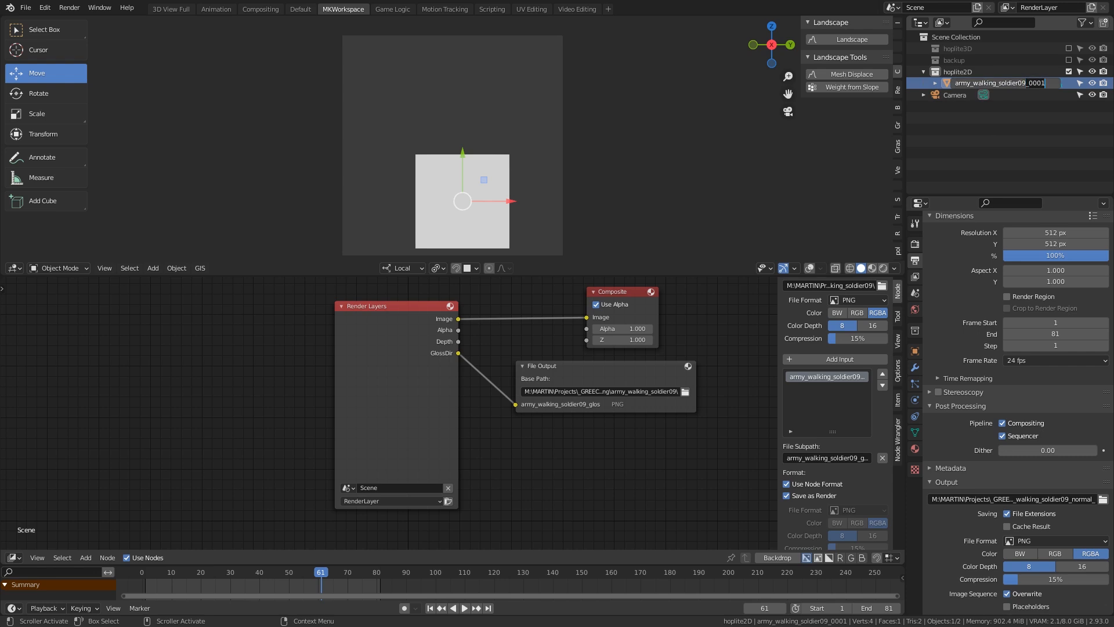
key(Return)
Step: Show the soldier plane through the camera in rendered viewport shading and frame it closer
middle_drag(587, 171, 506, 192)
key(KP_0)
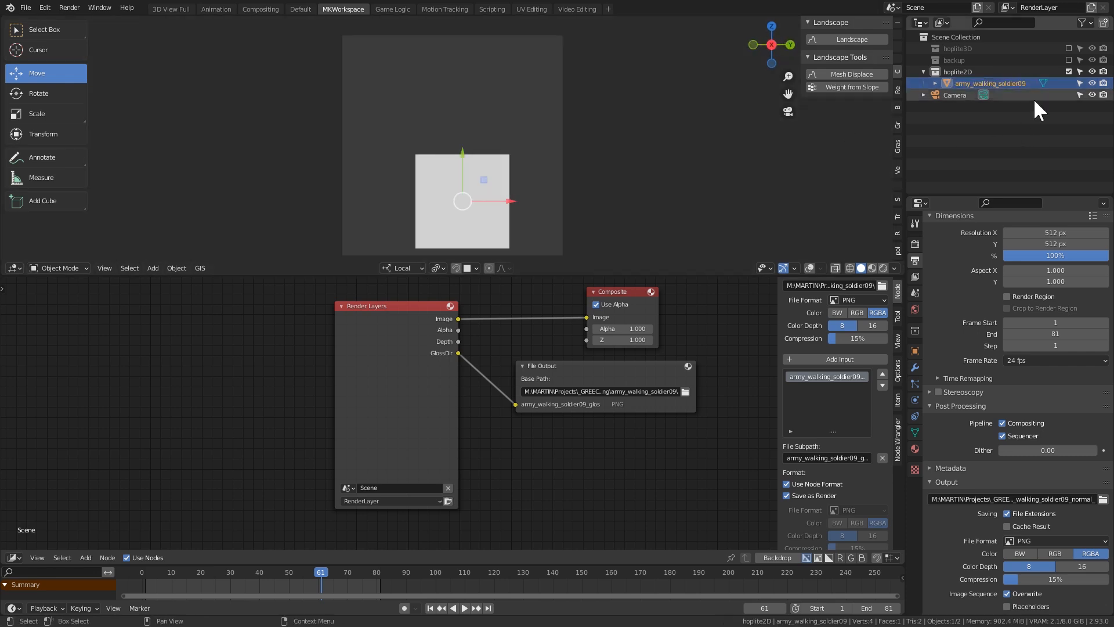
click(883, 268)
scroll(474, 165, up, 3)
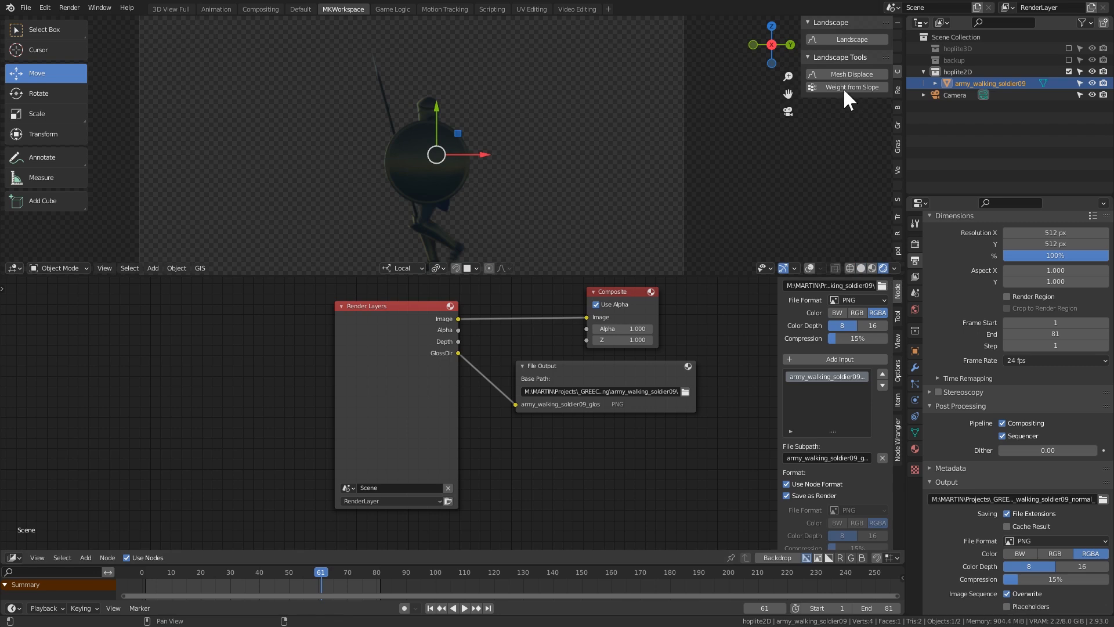
shift+middle_drag(530, 217, 512, 196)
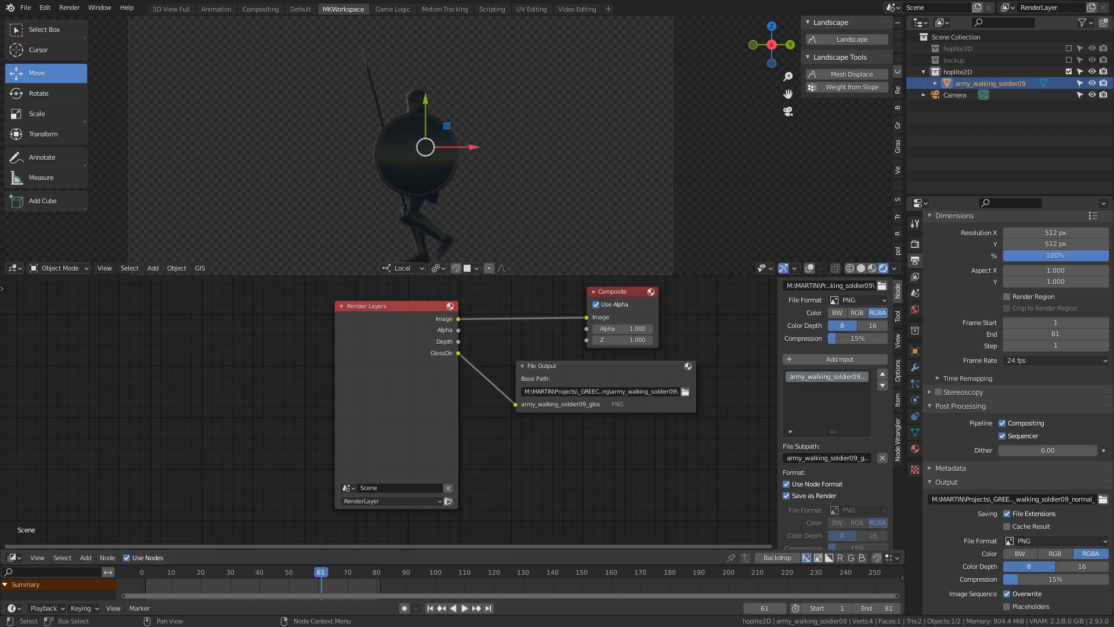
Step: Show the soldier plane's material in the Shader Editor and move the image texture node farther from the Principled BSDF
click(18, 555)
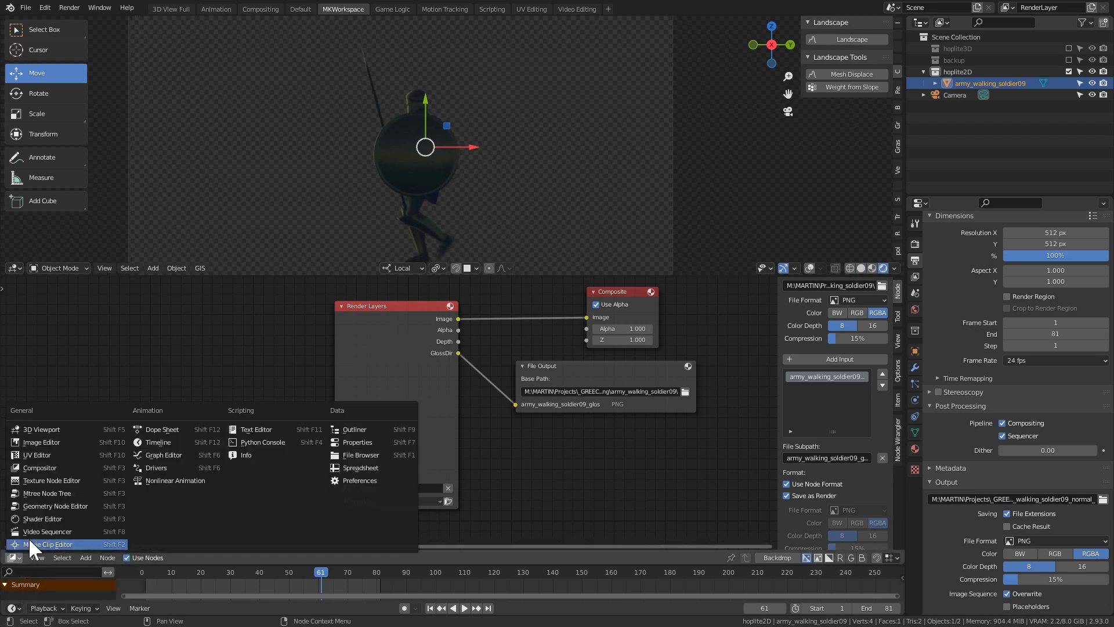
click(40, 519)
middle_drag(276, 440, 416, 472)
click(41, 554)
click(57, 535)
middle_drag(491, 405, 316, 370)
drag(403, 346, 228, 356)
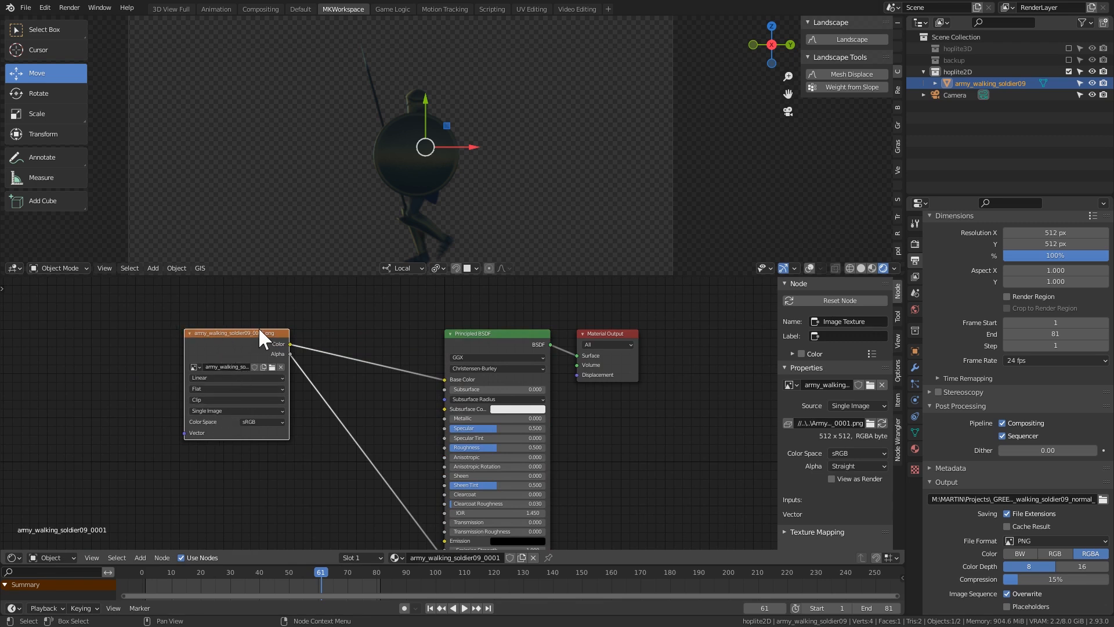
middle_drag(452, 339, 357, 311)
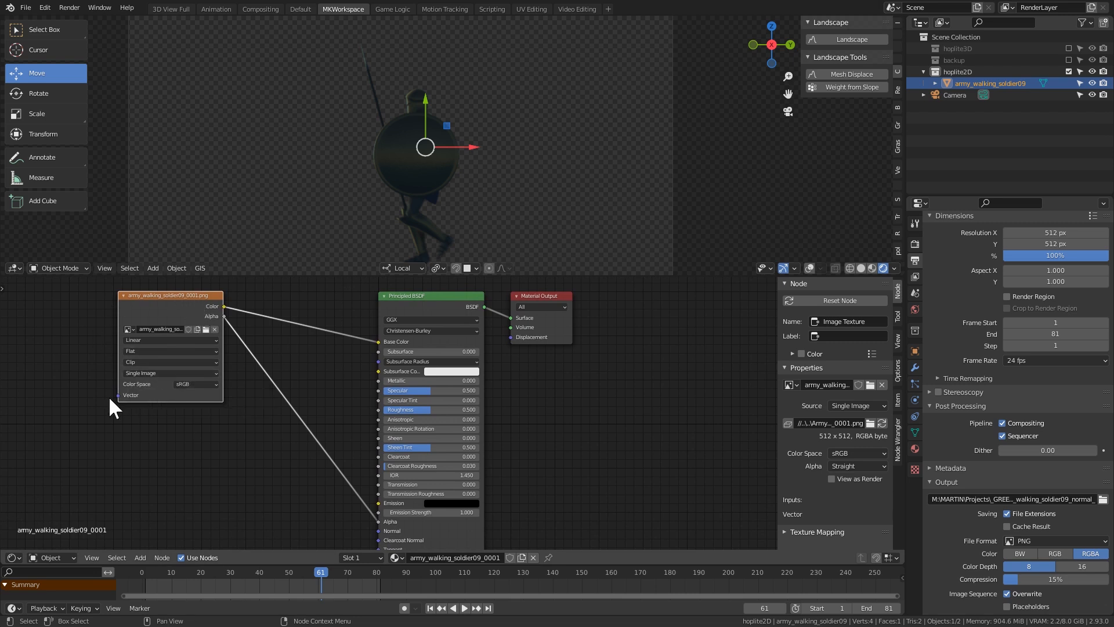
Step: Set the image texture's source to Image Sequence with 81 frames and Cyclic enabled, and scrub the timeline to check the walk
click(151, 373)
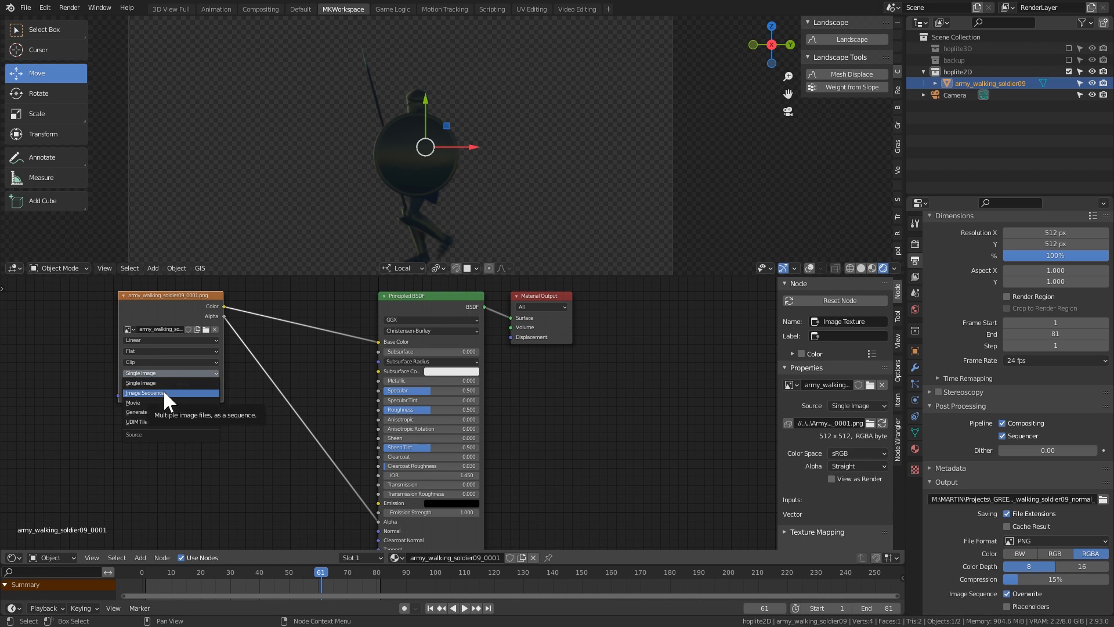
click(164, 394)
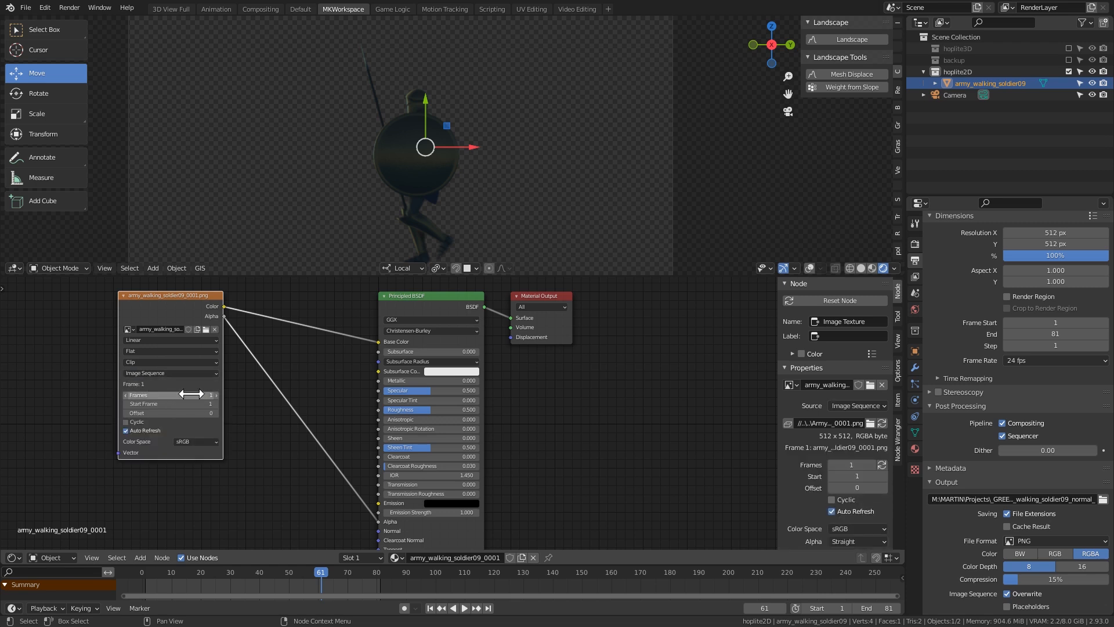
click(166, 395)
text(81)
key(Return)
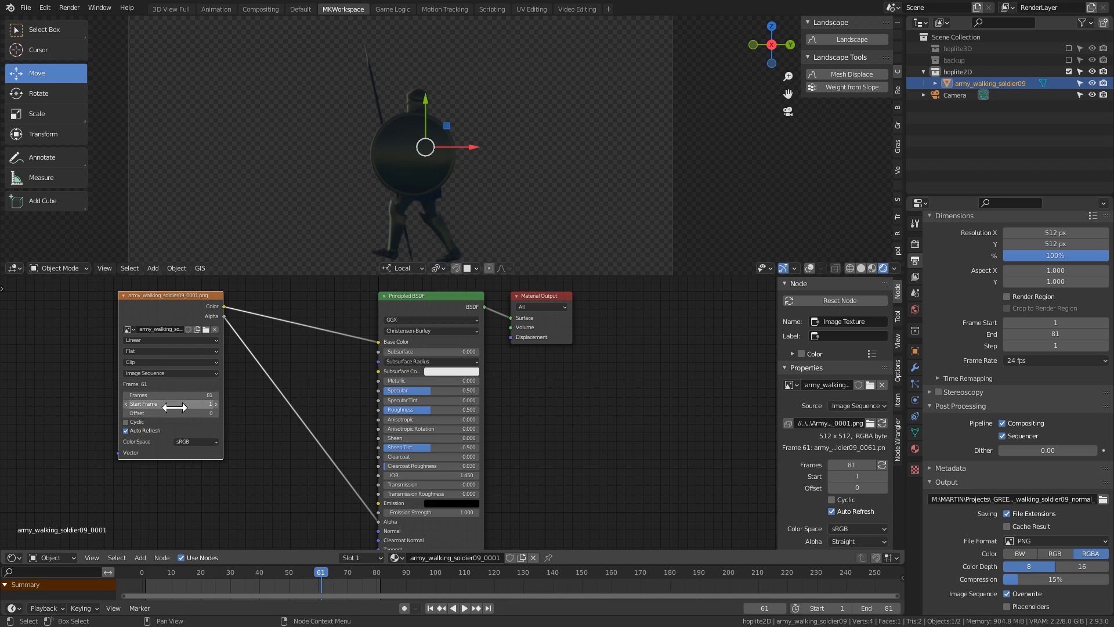
click(125, 421)
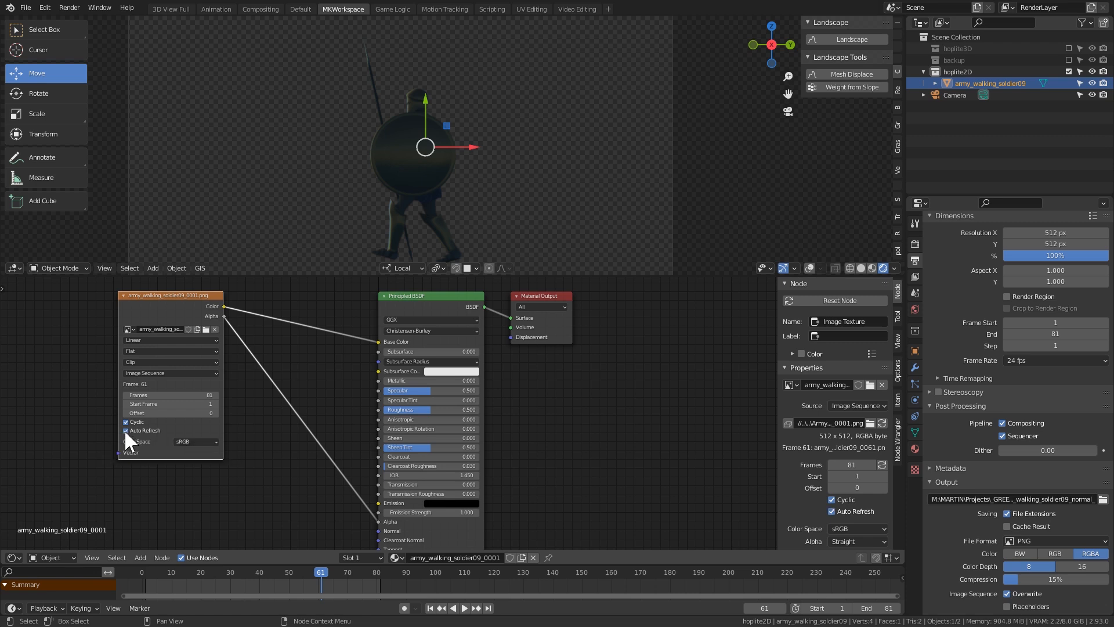
drag(193, 569, 298, 563)
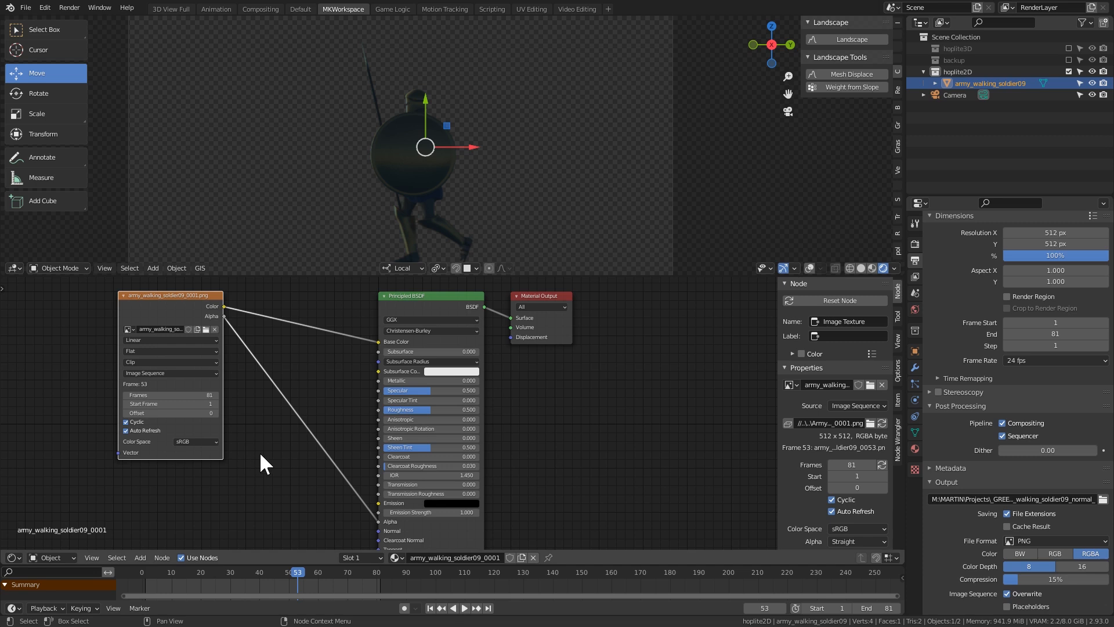
click(259, 451)
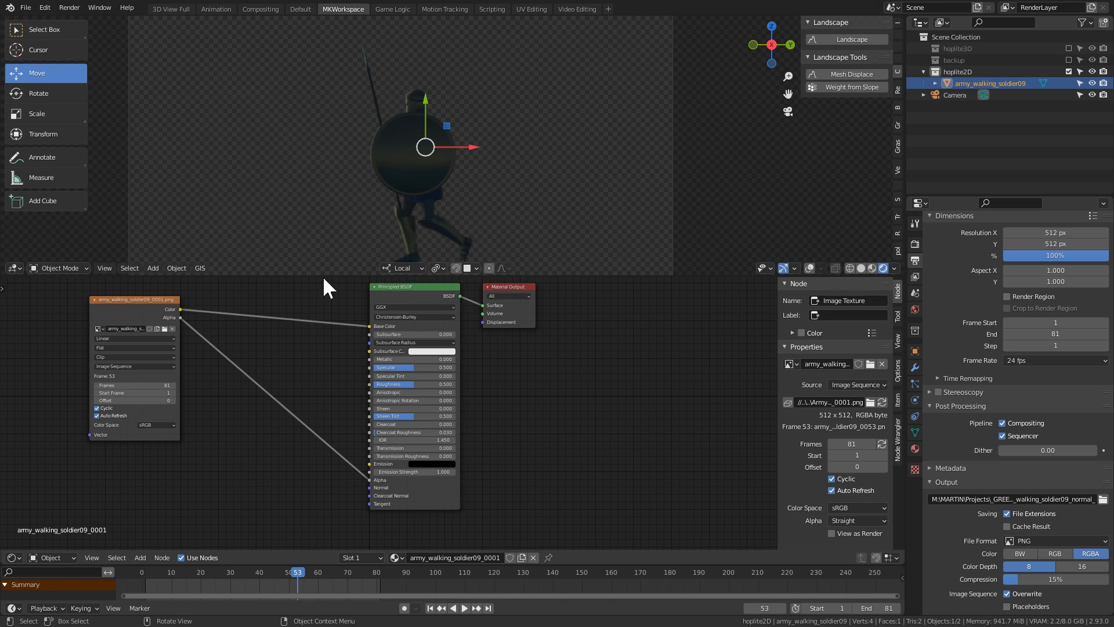
Step: Add a reroute on the image texture's Color link and connect it to the Principled BSDF's Emission input
middle_drag(298, 307, 315, 319)
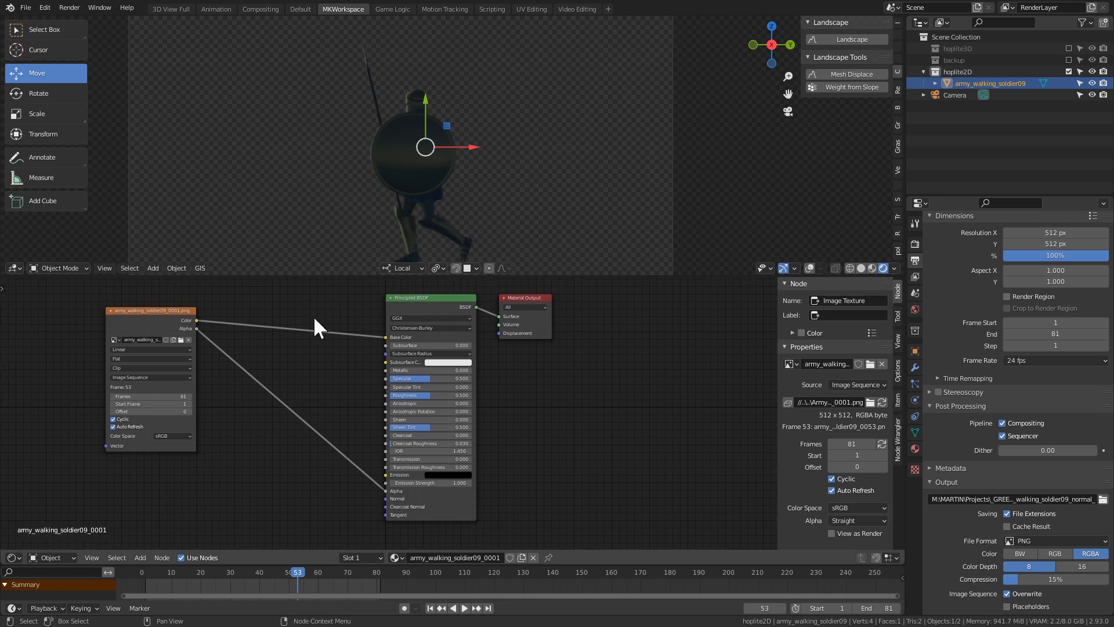
key(shift)
shift+right_drag(311, 317, 315, 348)
shift+right_drag(299, 308, 302, 346)
key(ctrl+z)
drag(315, 331, 386, 473)
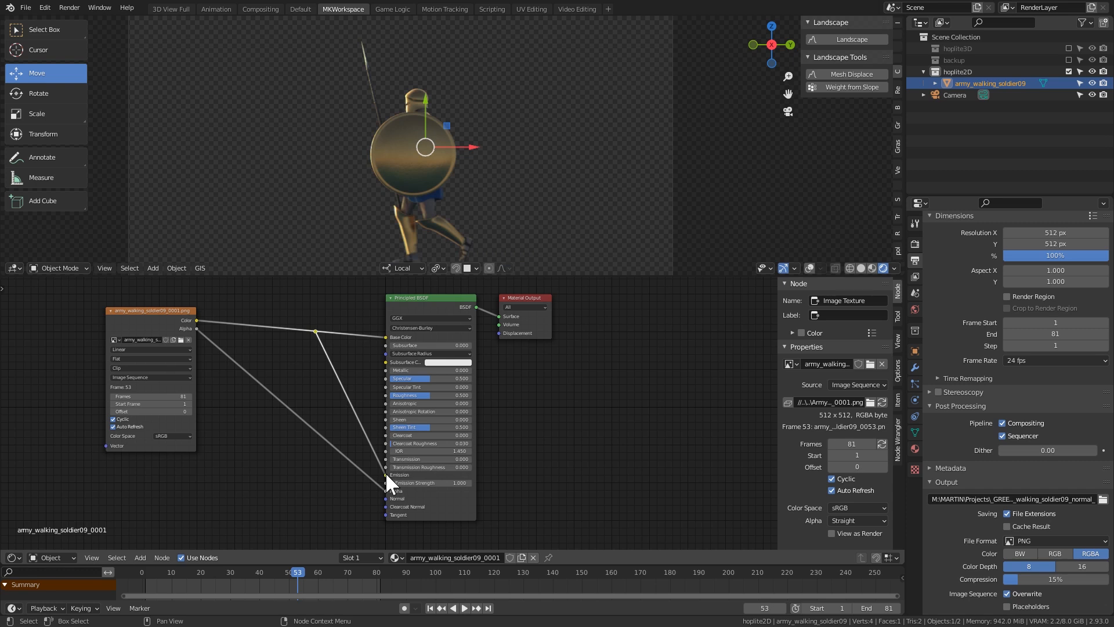
mouse_move(407, 118)
middle_down()
mouse_move(326, 120)
mouse_move(387, 123)
mouse_move(385, 137)
mouse_move(520, 124)
mouse_move(349, 104)
mouse_move(423, 107)
mouse_move(419, 124)
mouse_move(440, 123)
mouse_move(426, 116)
mouse_move(419, 131)
mouse_move(394, 133)
middle_up()
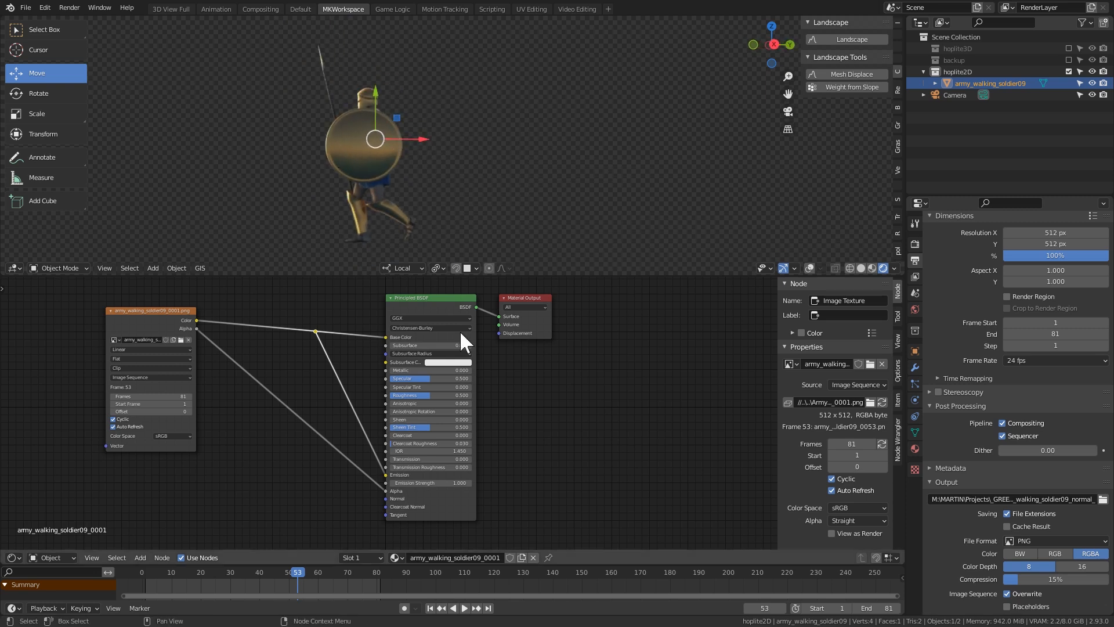
Step: Set the Principled BSDF's Specular value to 0.450
scroll(342, 389, up, 2)
mouse_move(423, 361)
mouse_down()
mouse_move(374, 361)
mouse_move(428, 364)
mouse_up()
middle_drag(195, 356, 275, 352)
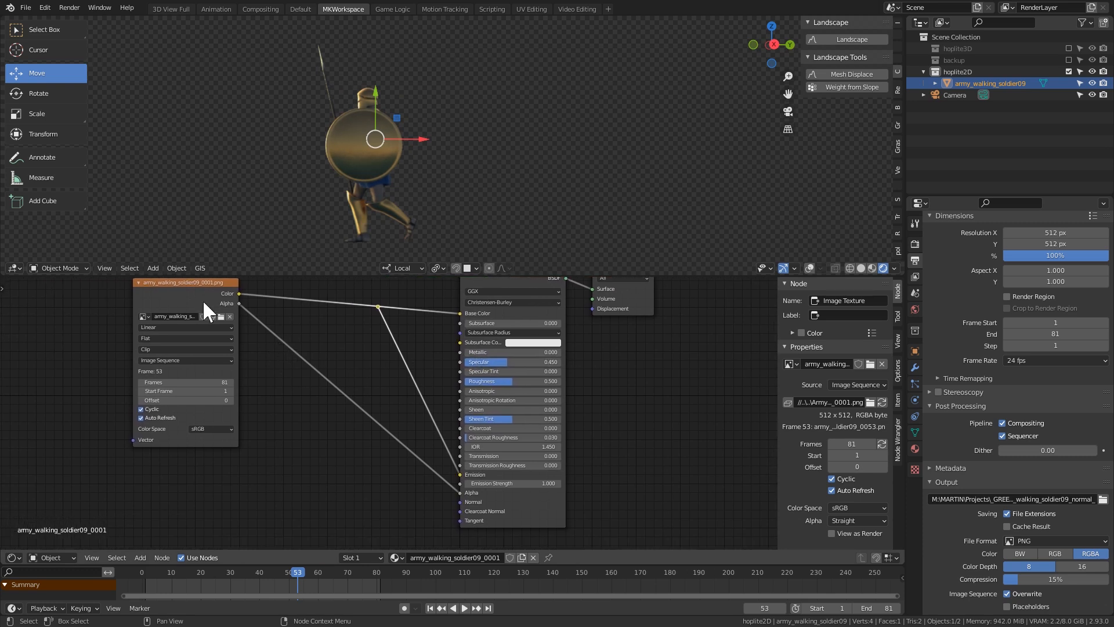
Step: Duplicate the soldier image texture node and place the copy below the original
click(179, 287)
middle_drag(251, 306, 258, 337)
key(g)
click(235, 351)
key(shift+d)
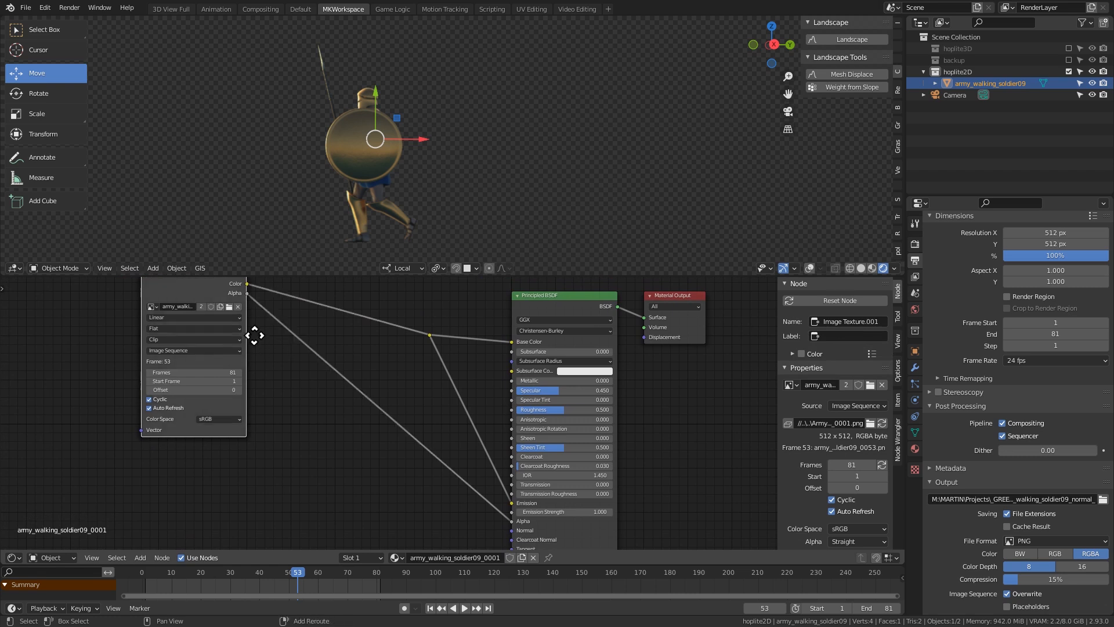
click(284, 500)
middle_drag(284, 502, 323, 416)
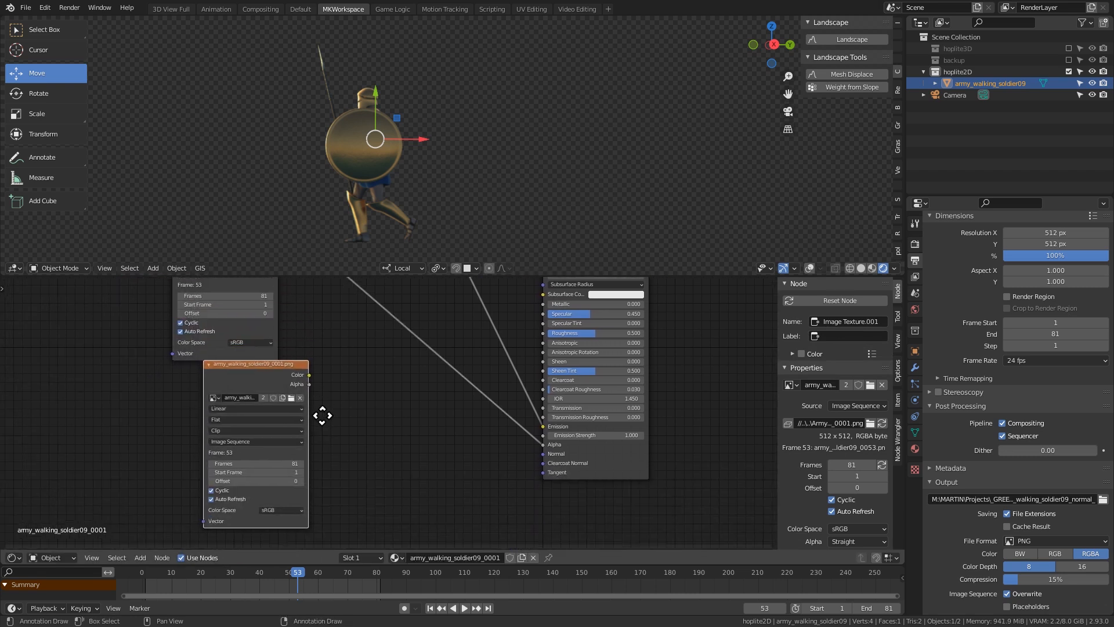
Step: Unlink the duplicate node's image and browse the army_walking_soldier09 render folder as a detailed list sorted by name
click(306, 390)
click(298, 389)
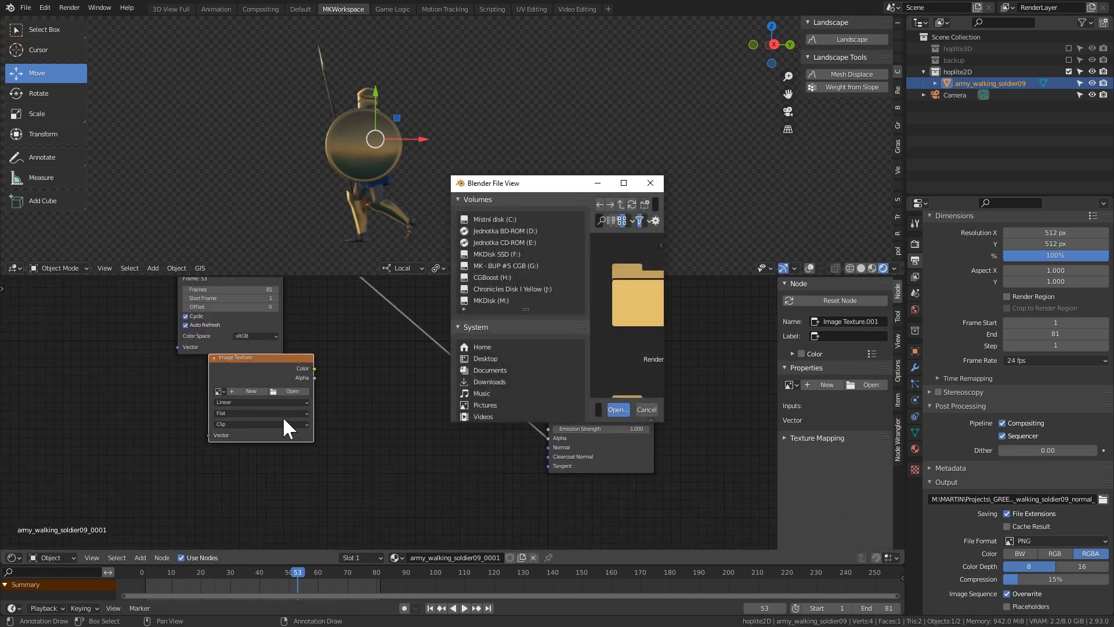
click(626, 183)
click(57, 447)
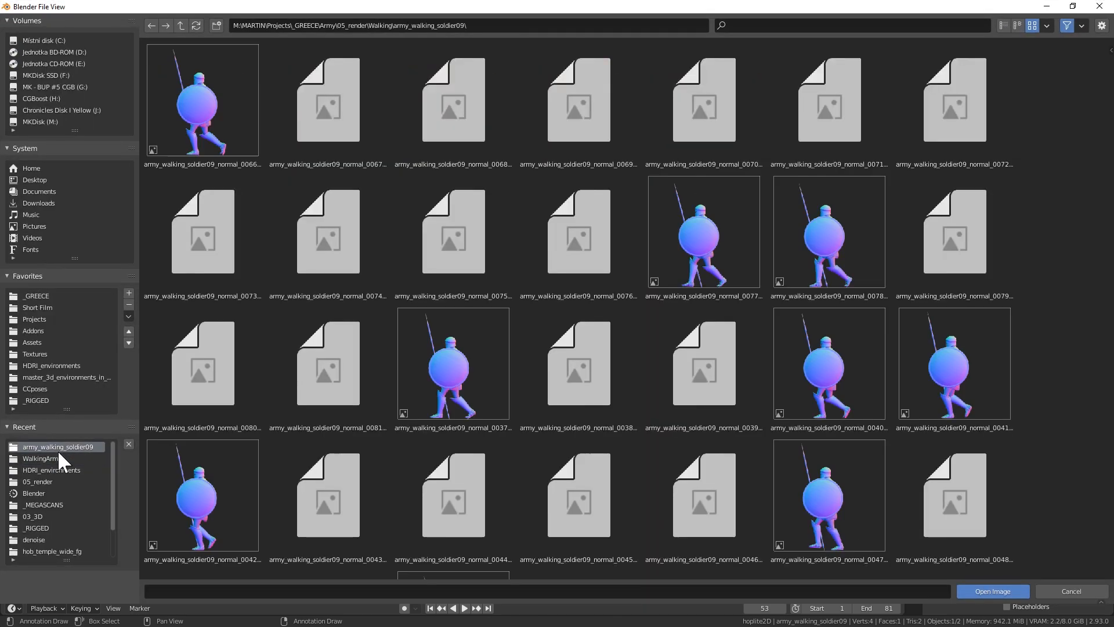
scroll(591, 222, down, 20)
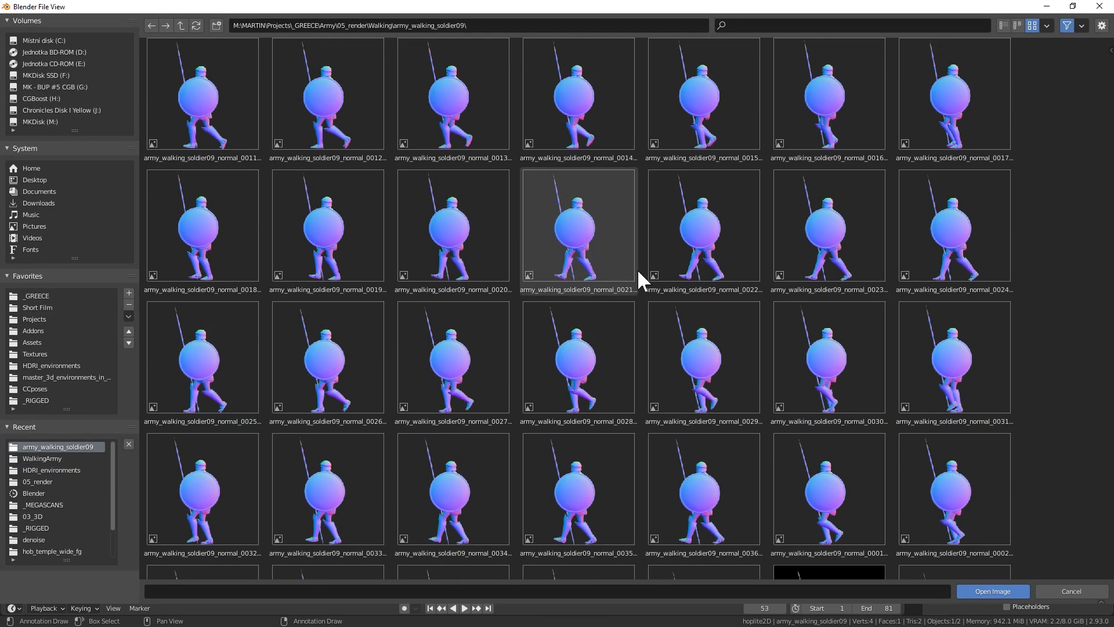
click(1004, 26)
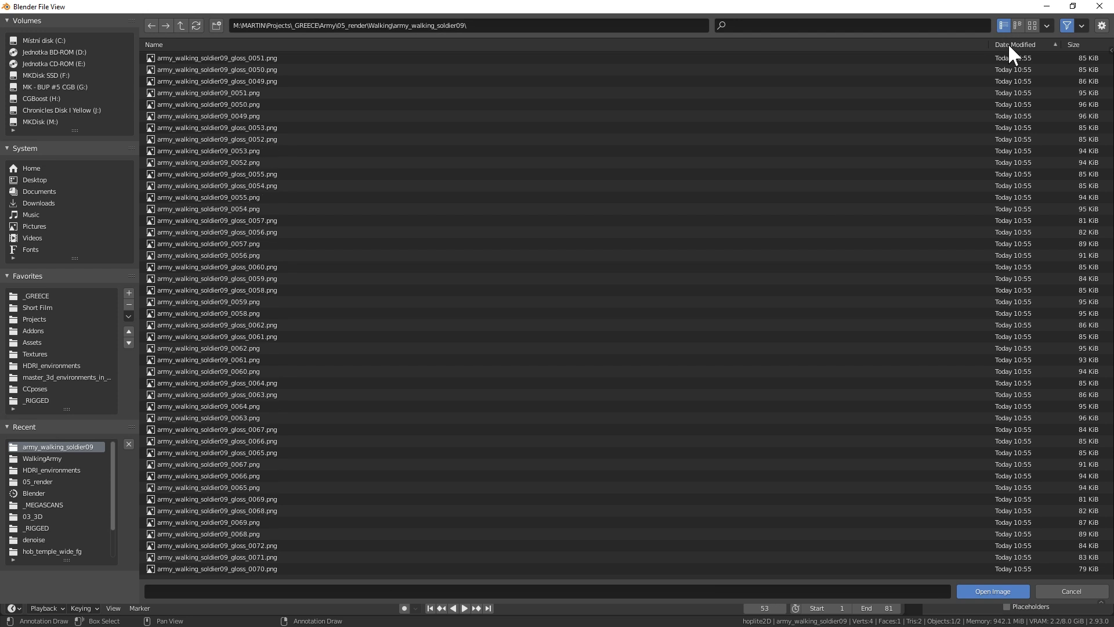
scroll(256, 58, up, 12)
Step: Load army_walking_soldier09_gloss_0001.png through army_walking_soldier09_gloss_0081.png as the duplicate node's image sequence
click(246, 279)
scroll(282, 313, down, 20)
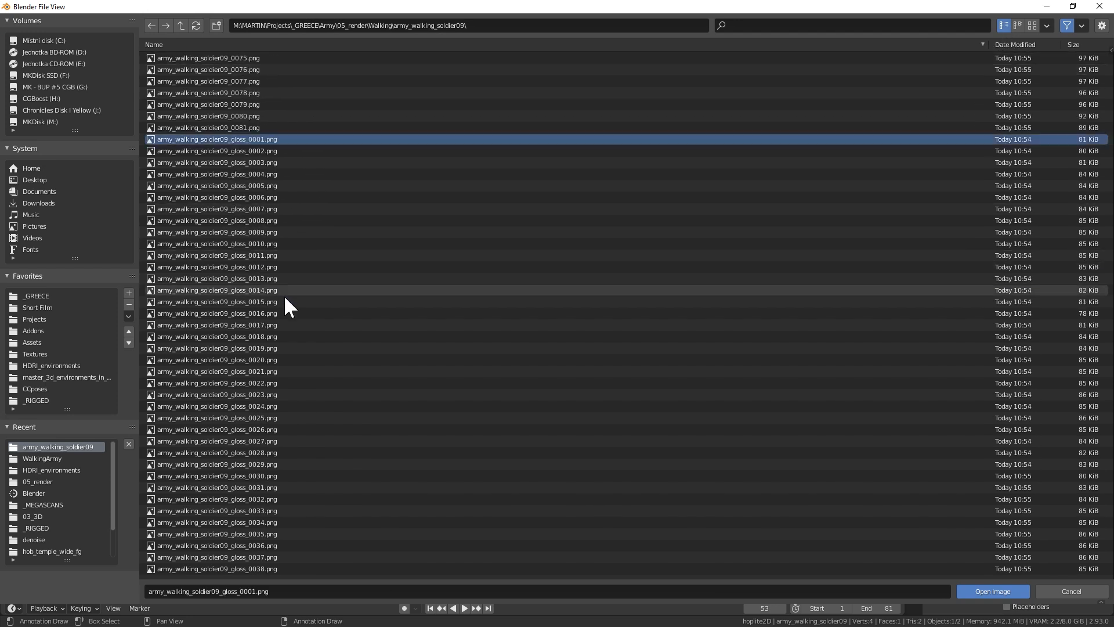
scroll(288, 364, down, 5)
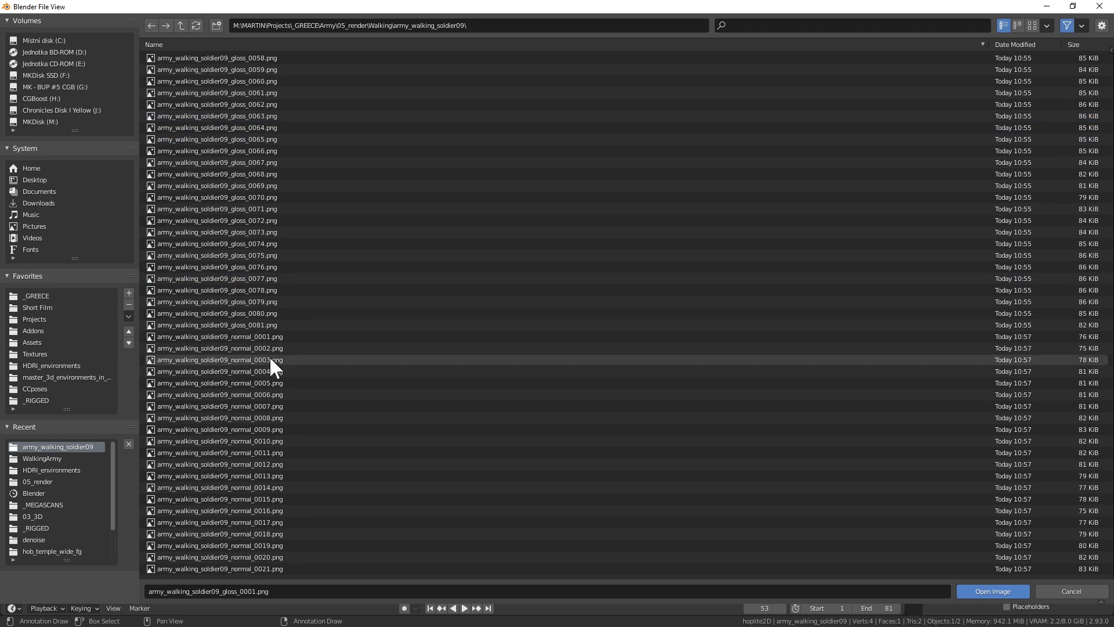
shift+click(270, 320)
scroll(406, 375, down, 14)
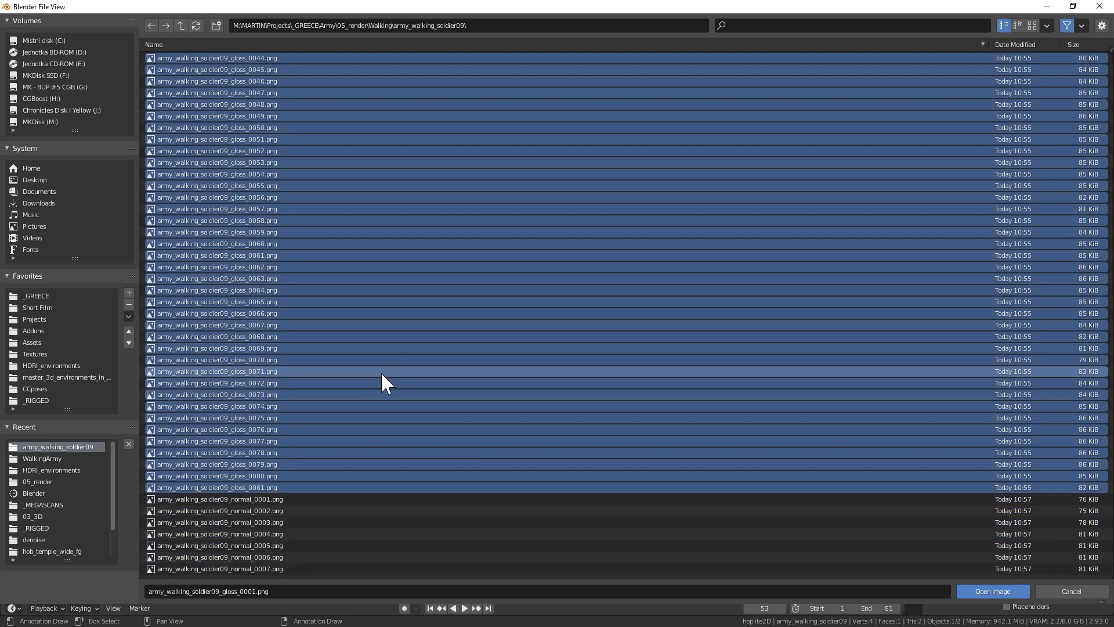
click(976, 590)
Step: Set the gloss texture's color space to Non-Color and connect its Color output to the Principled BSDF's Specular input
scroll(360, 459, up, 2)
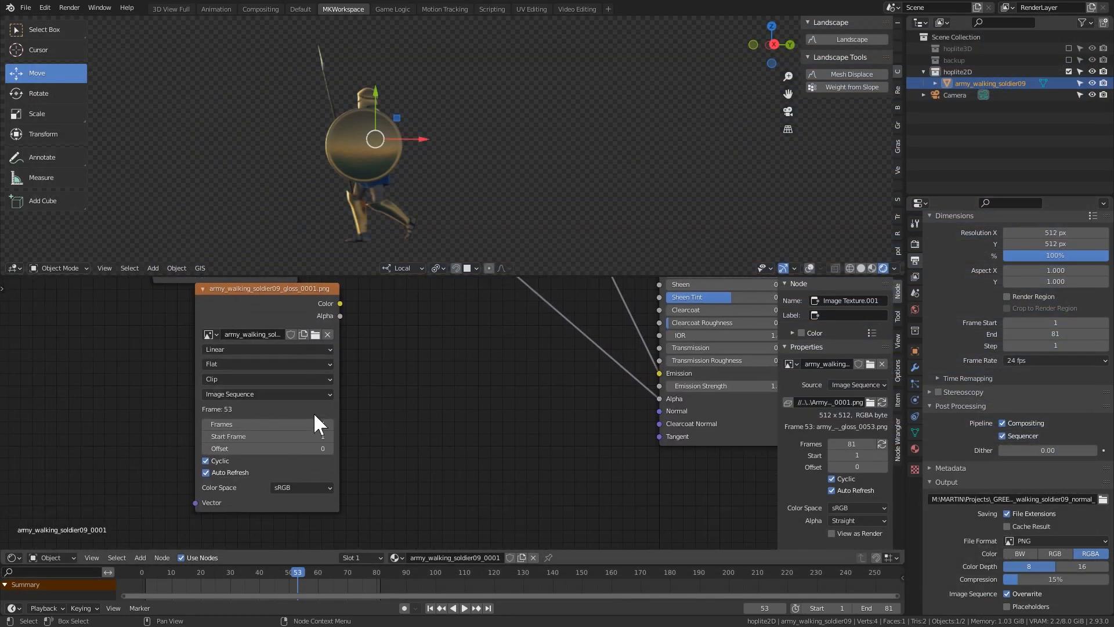
scroll(285, 395, down, 3)
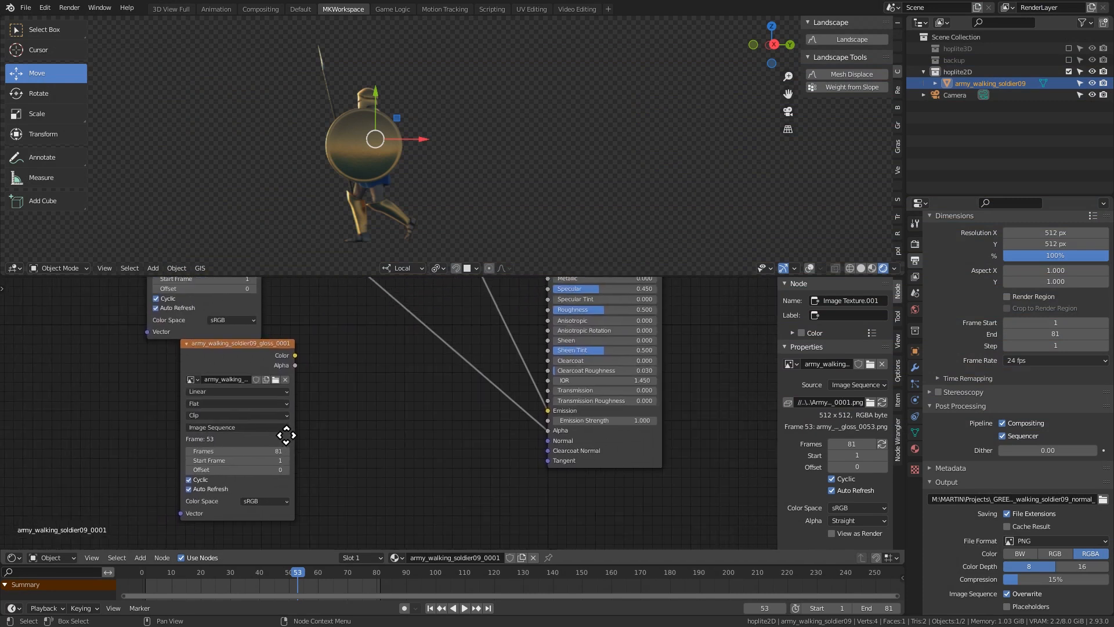
click(256, 505)
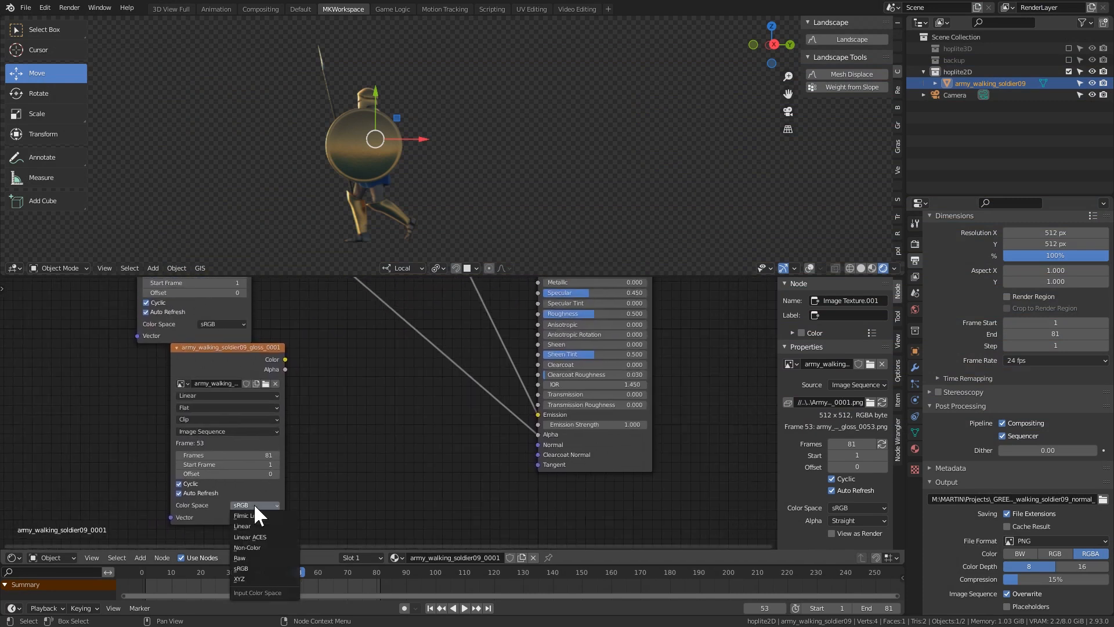
click(259, 547)
middle_drag(331, 443, 295, 475)
drag(248, 388, 501, 323)
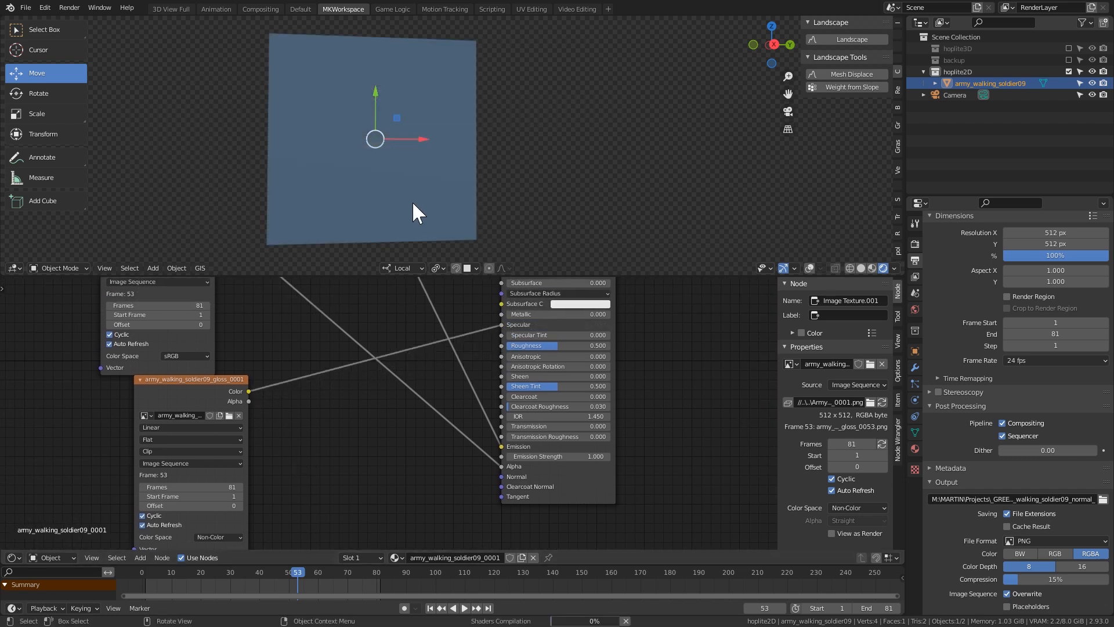
Step: Play the animation and examine the soldier's specular reflections in the viewport from several angles
middle_drag(405, 171, 458, 177)
scroll(457, 178, up, 2)
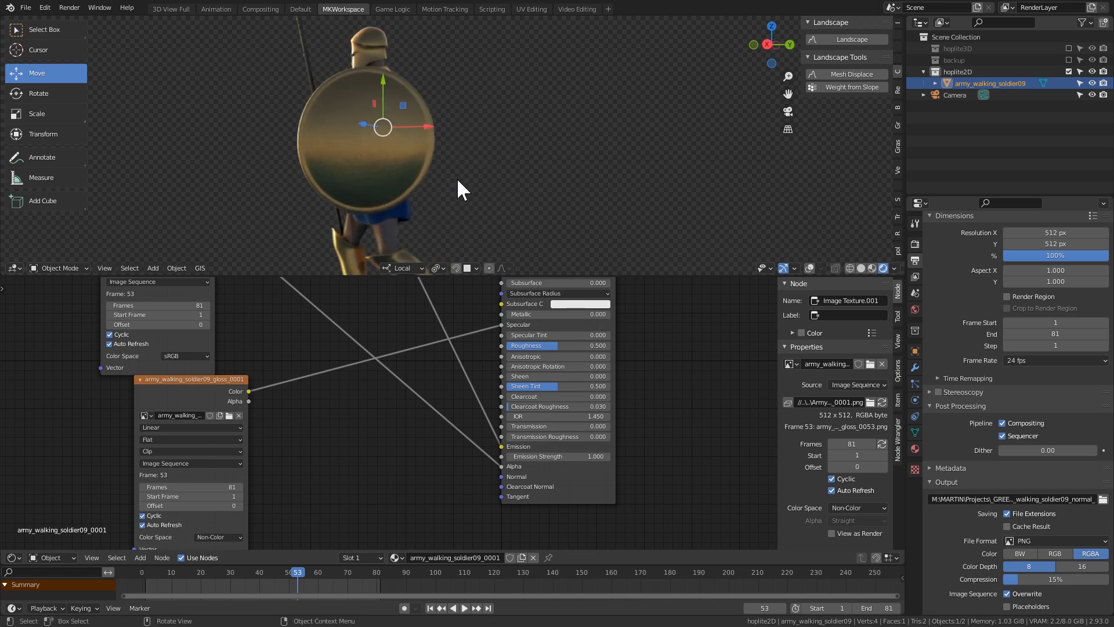
shift+middle_drag(413, 212, 433, 150)
scroll(433, 150, up, 1)
click(218, 394)
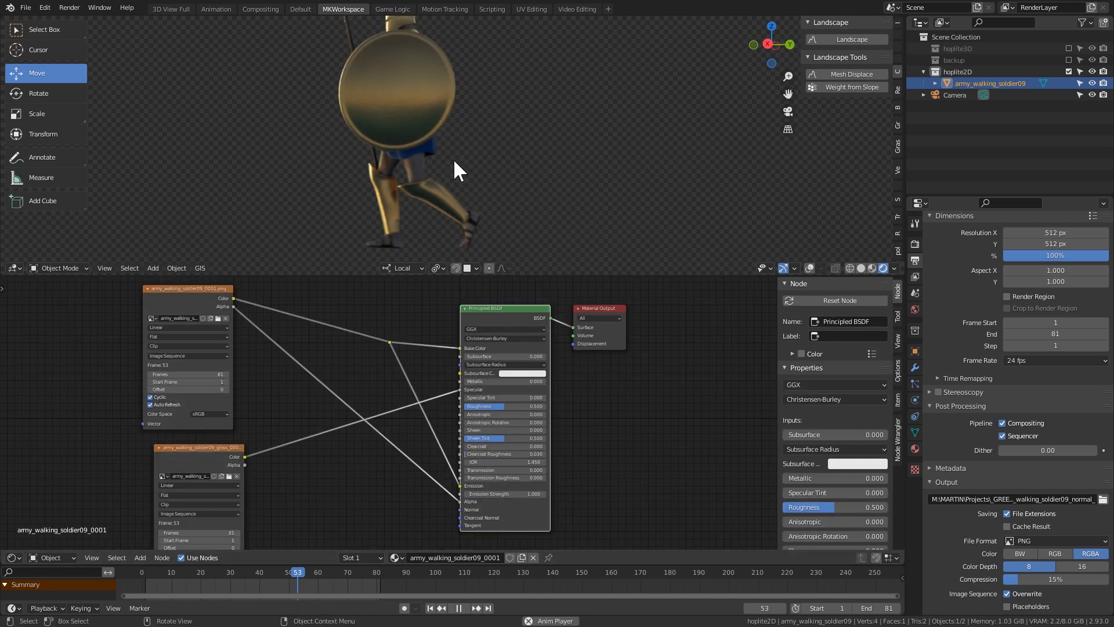
middle_drag(454, 159, 396, 149)
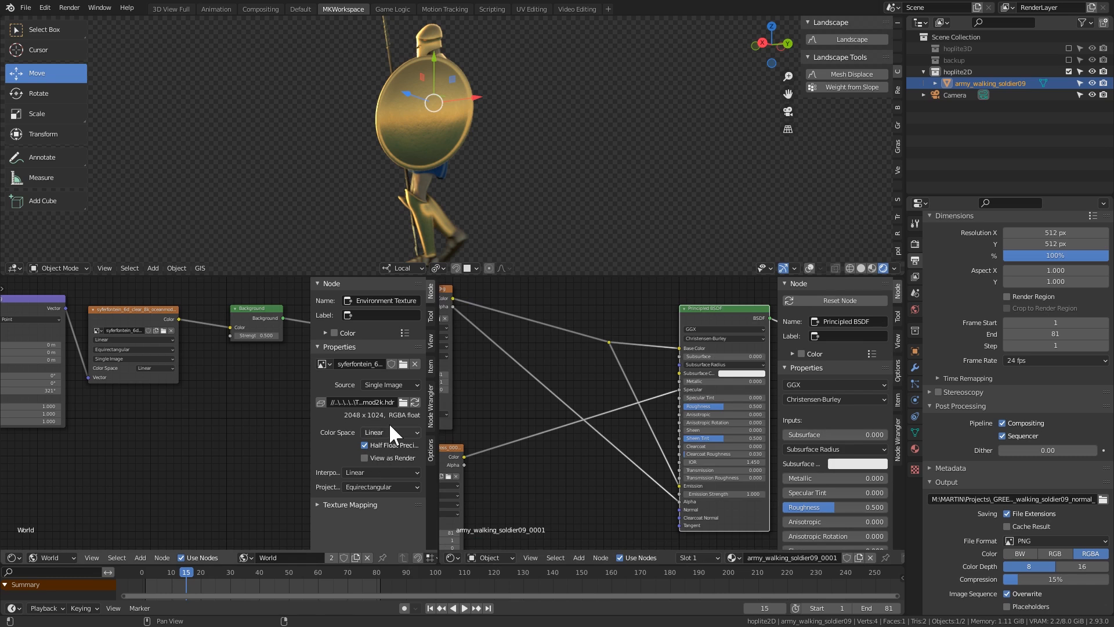
Step: Hide the node editor sidebars beside the world and material nodes and move the gloss texture node closer to the Principled BSDF
key(n)
scroll(589, 433, down, 2)
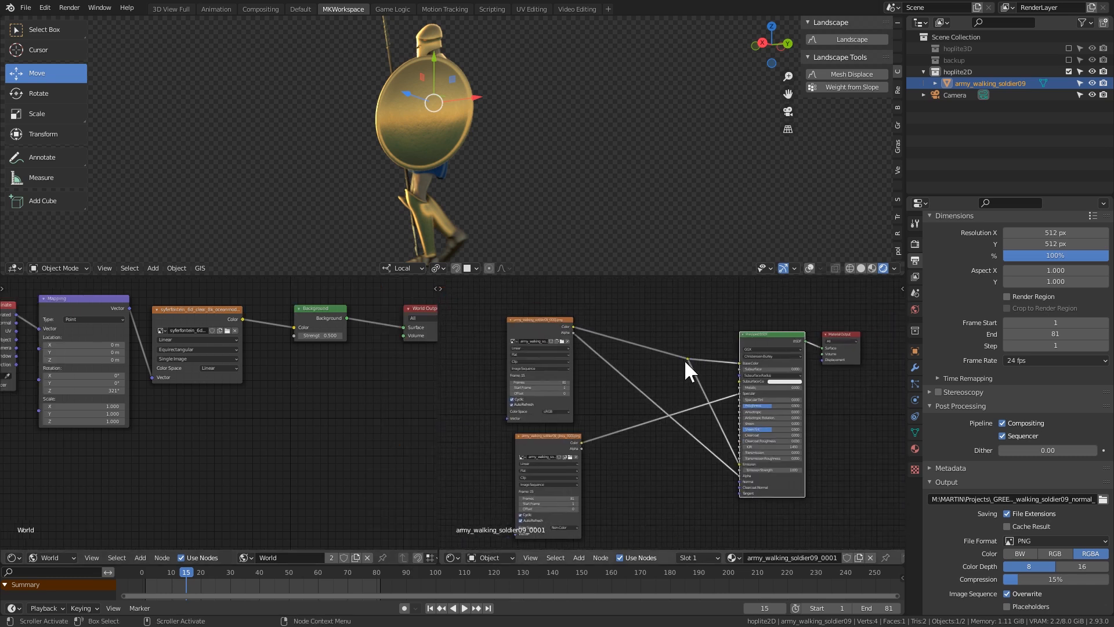
drag(549, 438, 603, 432)
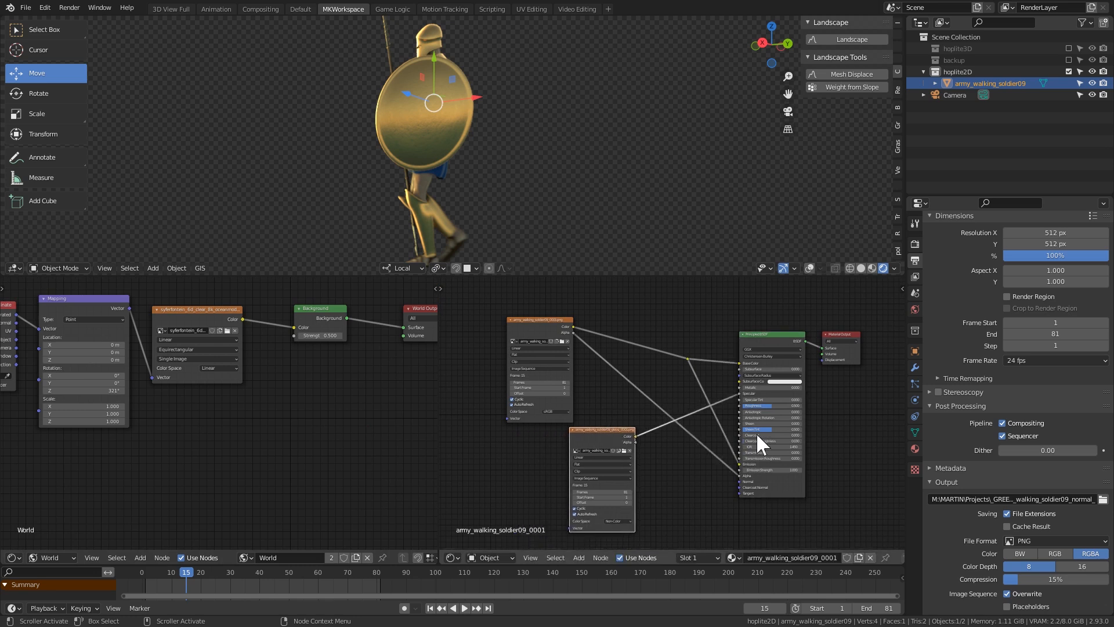
Step: Disconnect the gloss texture from Specular and rotate the world environment mapping to 606° about Z to test the reflections
click(736, 395)
drag(738, 394, 725, 395)
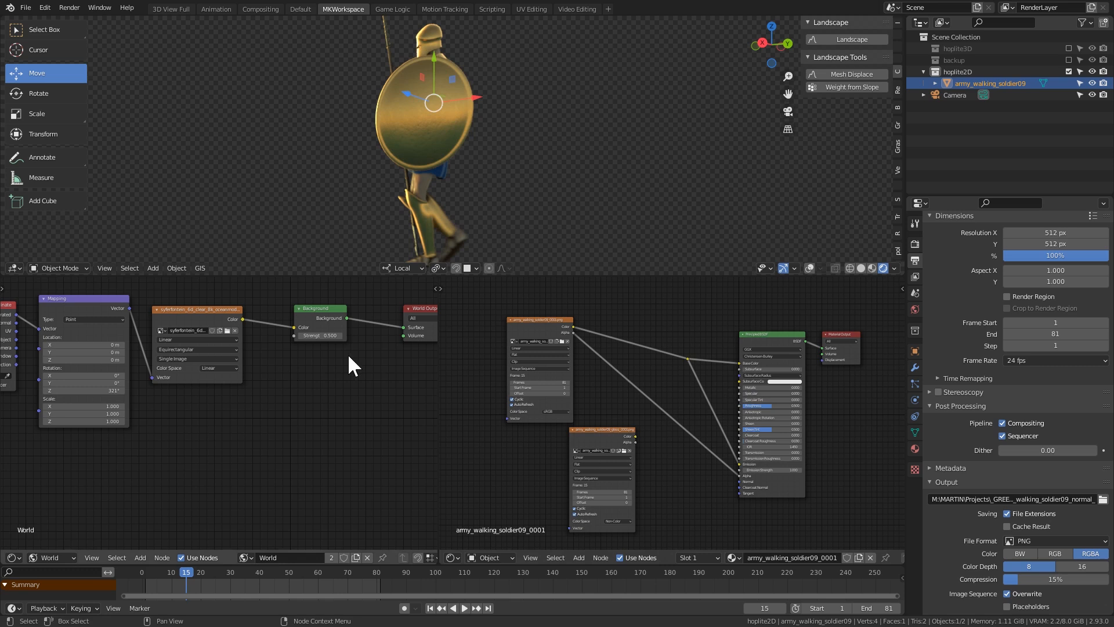
drag(101, 392, 211, 392)
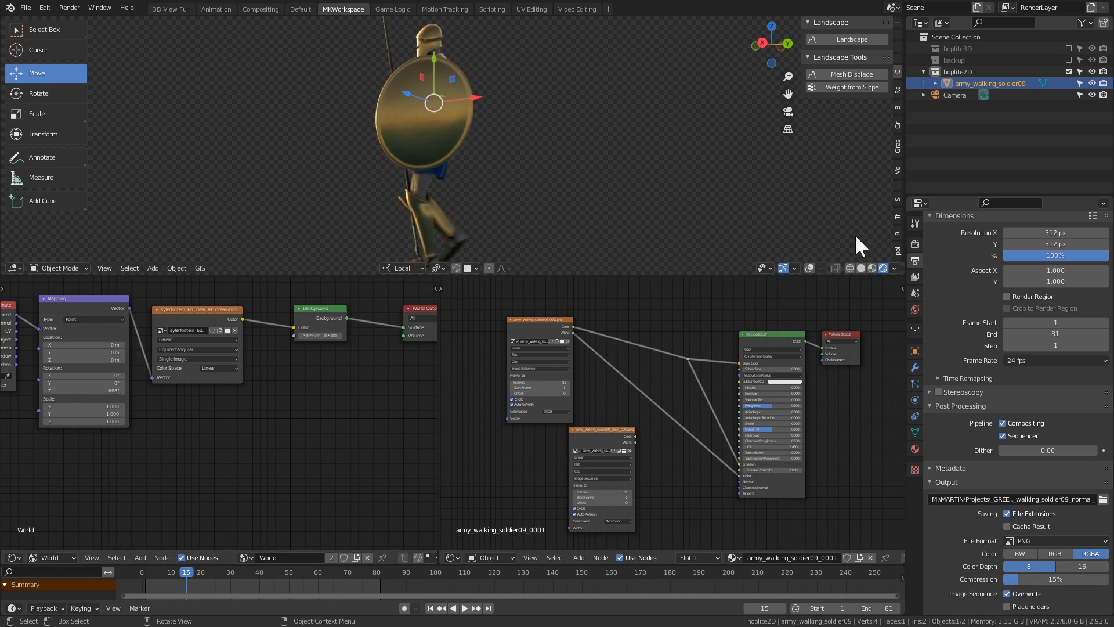
Step: Reconnect the gloss texture's Color output to Specular and rotate the world environment mapping to about 366° on Z
scroll(583, 424, up, 3)
mouse_move(479, 424)
mouse_down()
mouse_move(671, 377)
mouse_move(648, 348)
mouse_up()
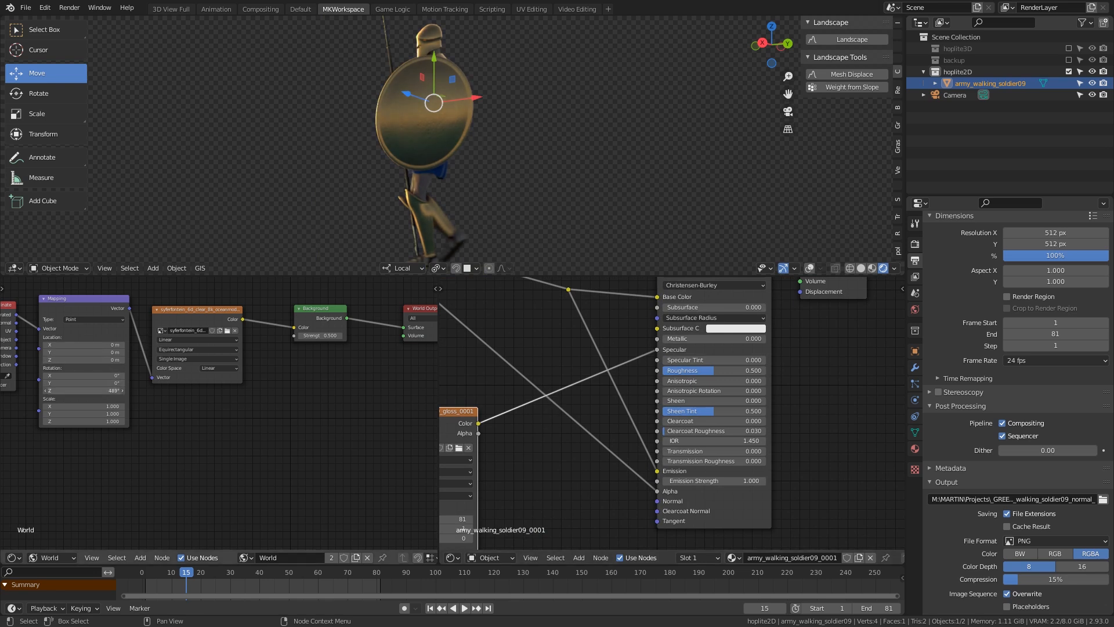
drag(87, 390, 35, 390)
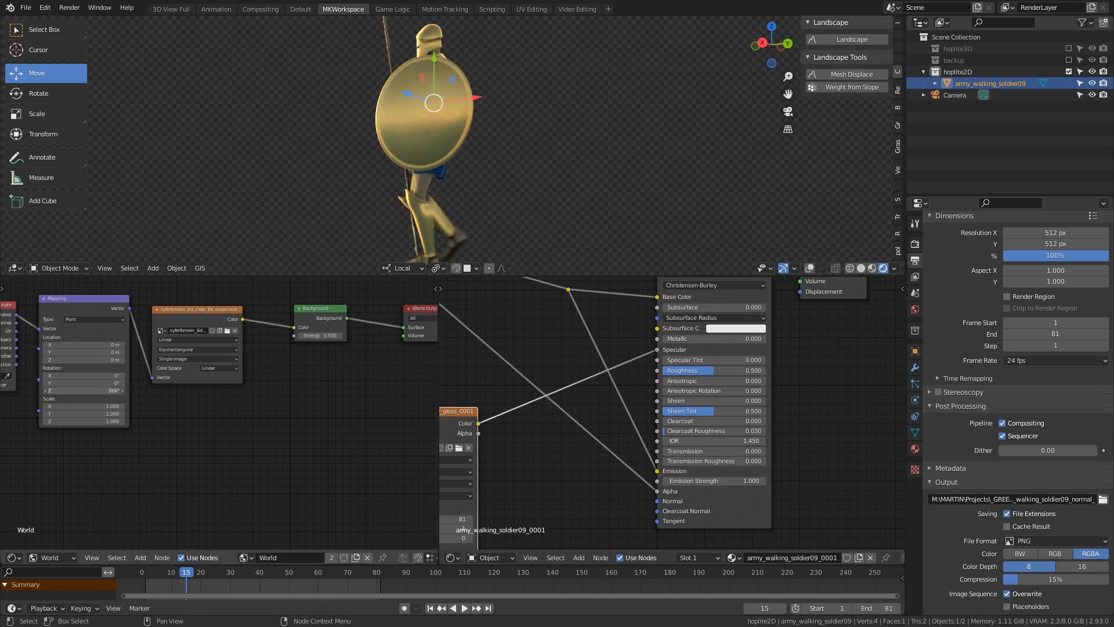
Step: Widen the material node editor and insert an RGB Curves node between the gloss texture's Color and the Principled BSDF's Specular input
middle_drag(518, 416, 618, 397)
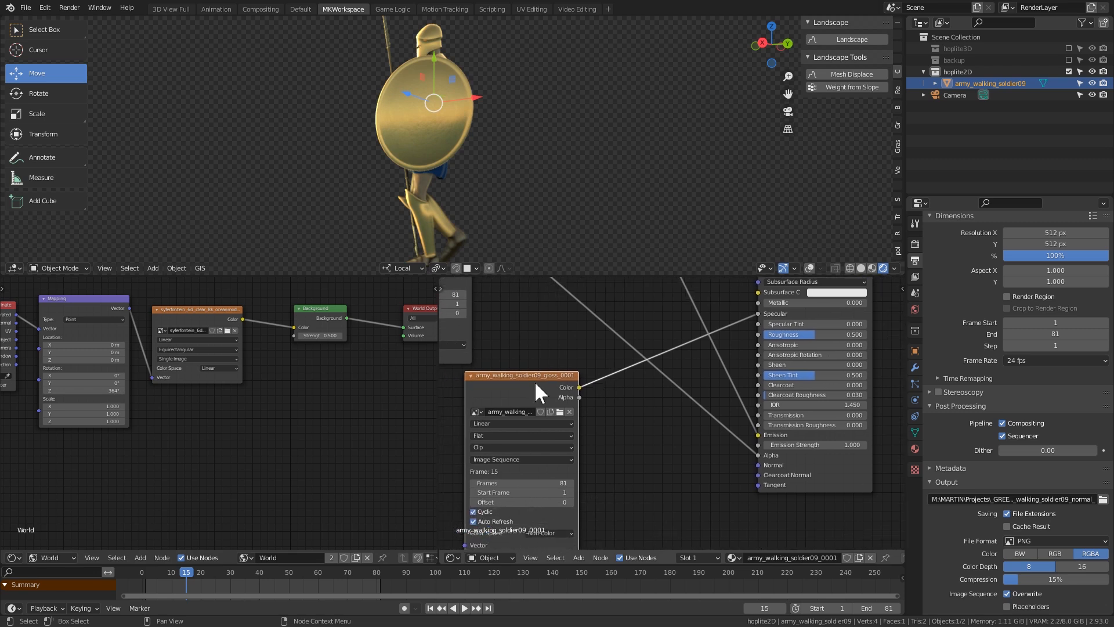
drag(534, 391, 528, 370)
drag(439, 371, 311, 391)
key(shift+a)
text(cur)
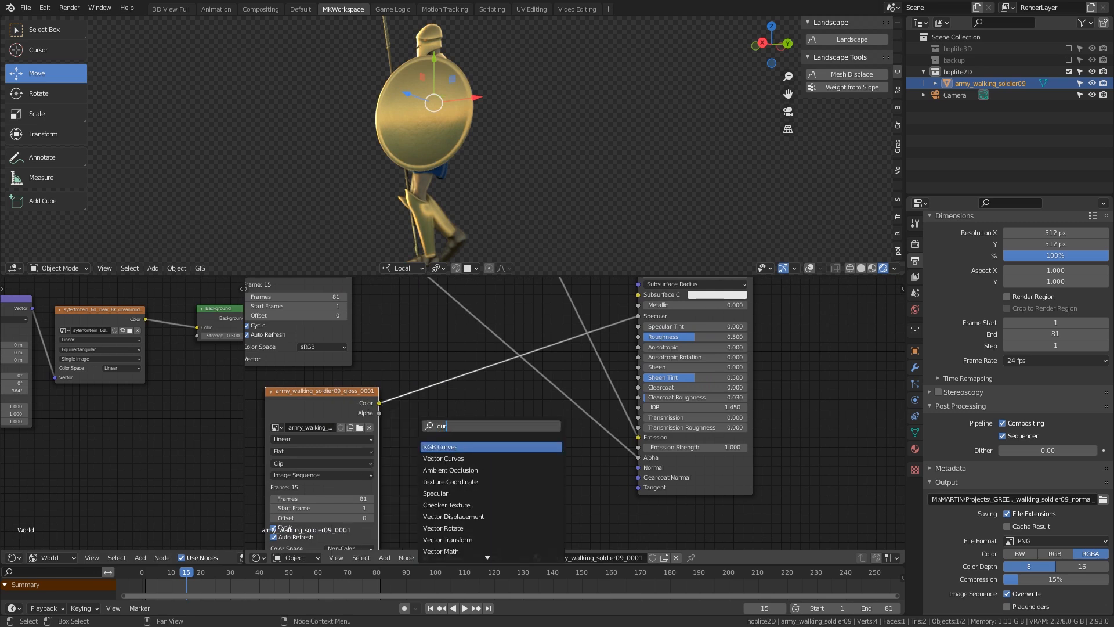
key(Return)
click(447, 388)
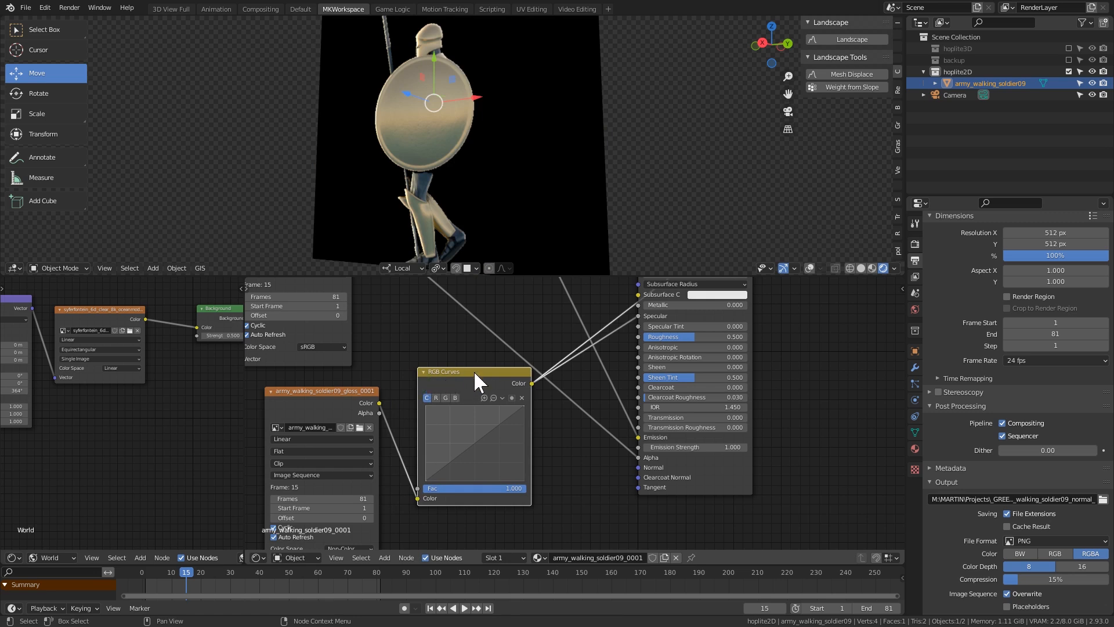
drag(352, 409, 333, 396)
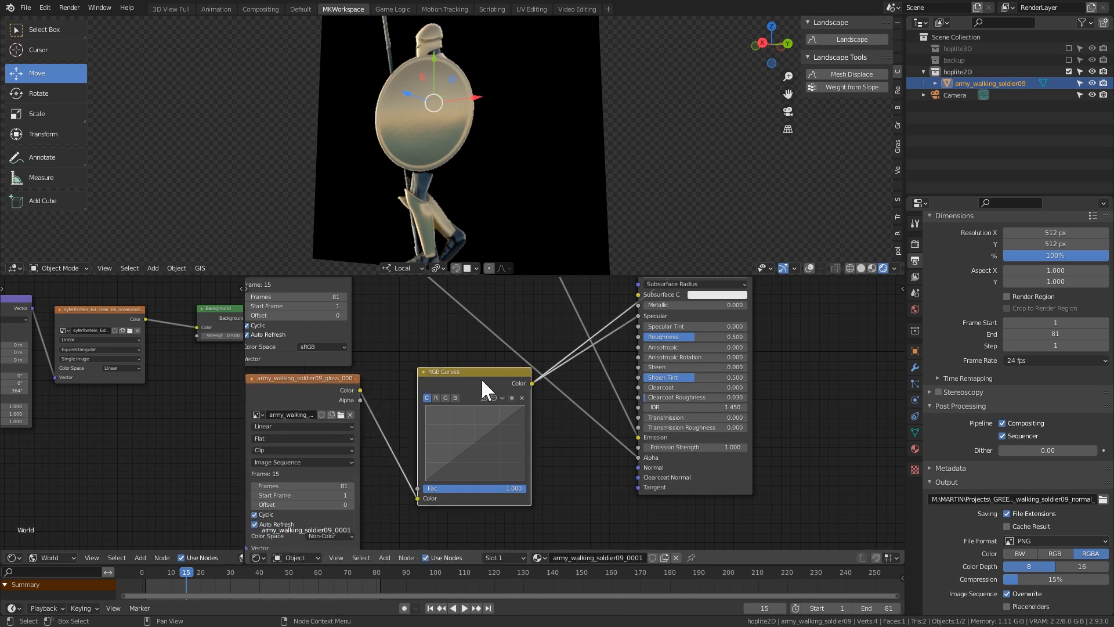
drag(484, 377, 440, 377)
Step: Raise the gloss contrast on the RGB Curves node with points at about X 0.373, Y 0.081 and X 0.727, Y 0.656
mouse_move(521, 368)
middle_down()
mouse_move(470, 400)
mouse_move(537, 376)
middle_up()
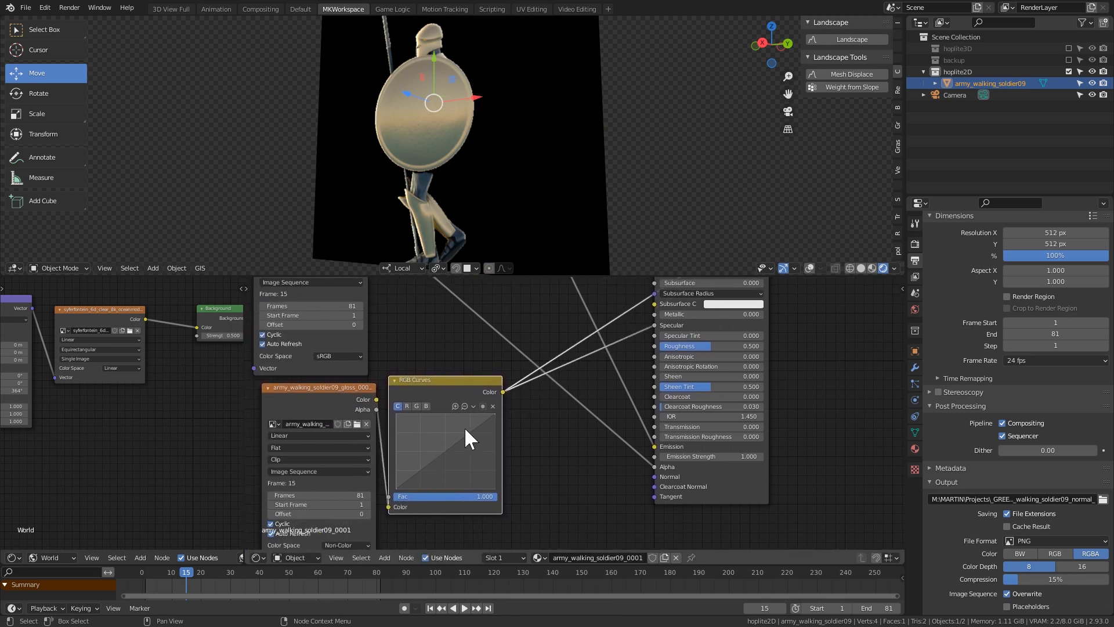
drag(429, 454, 463, 434)
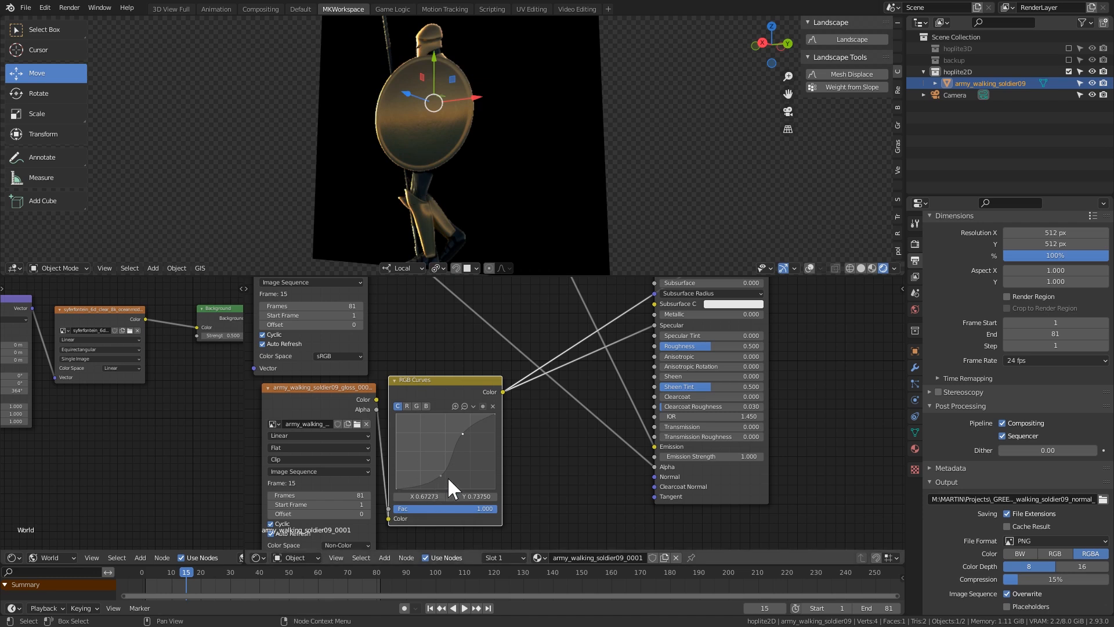
mouse_move(441, 477)
mouse_down()
mouse_move(450, 483)
mouse_move(434, 485)
mouse_up()
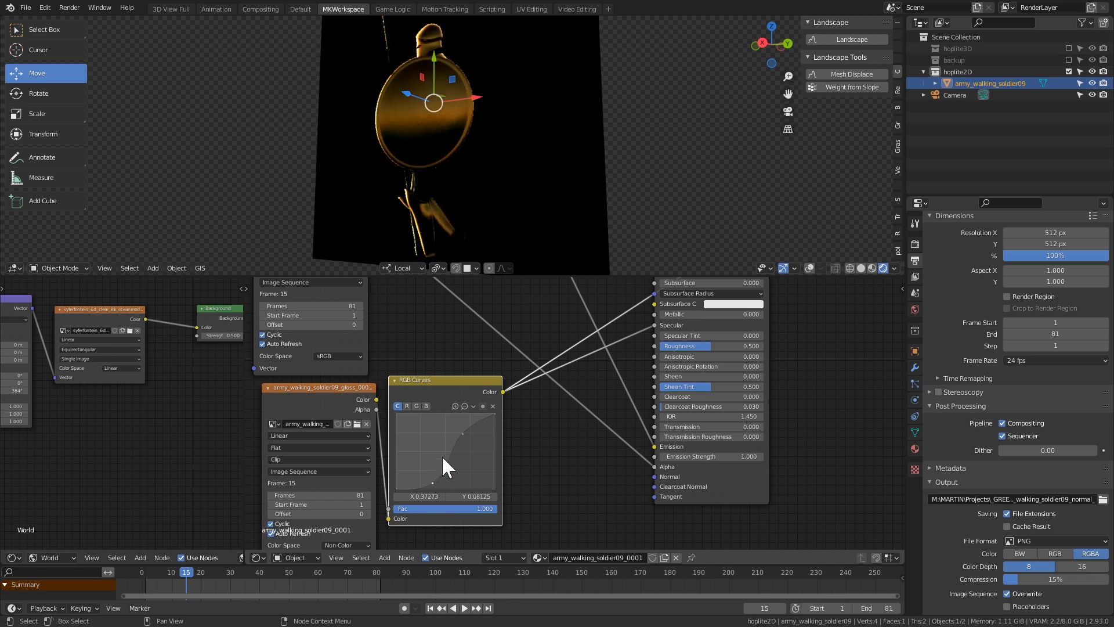
drag(458, 432, 470, 438)
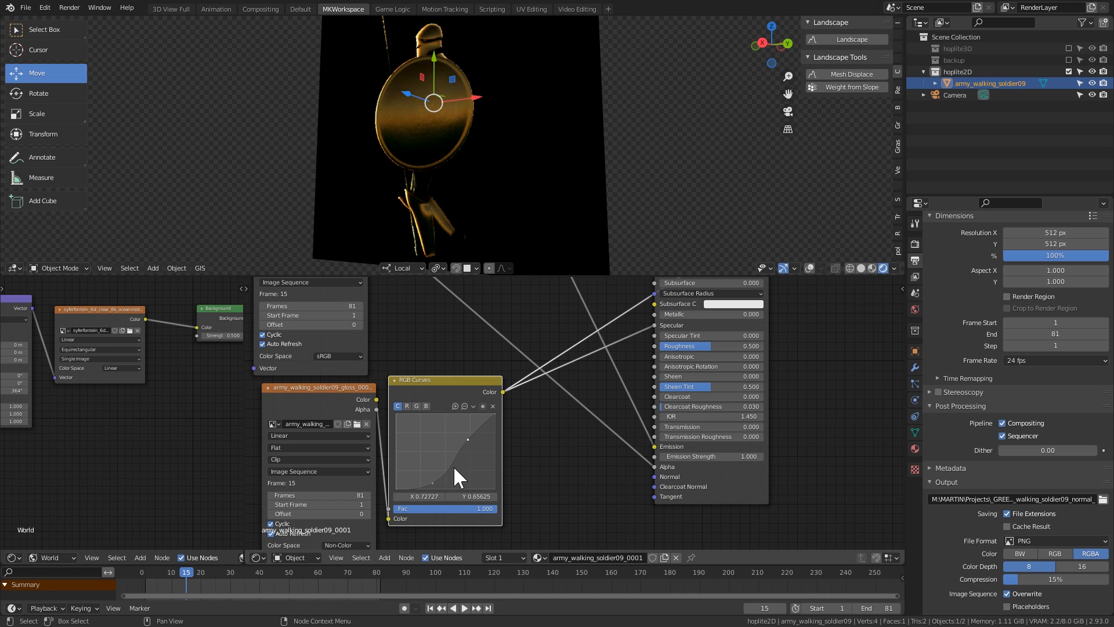
Step: Preview the full Principled BSDF material on the soldier again and nudge the RGB Curves node slightly upward
middle_drag(489, 165, 516, 280)
middle_drag(515, 374, 430, 433)
ctrl+shift+click(633, 295)
middle_drag(389, 396, 502, 365)
drag(488, 410, 494, 397)
middle_drag(444, 436, 473, 358)
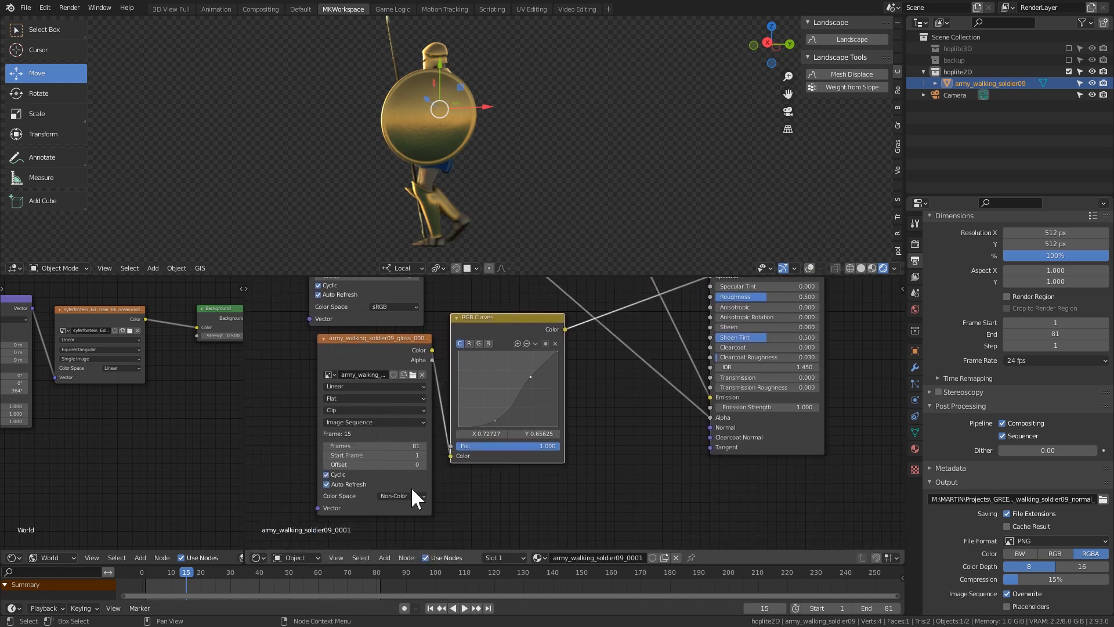
Step: Insert an RGB to BW node between RGB Curves and Specular and place it just beside the RGB Curves node
middle_drag(409, 487, 391, 504)
key(shift+a)
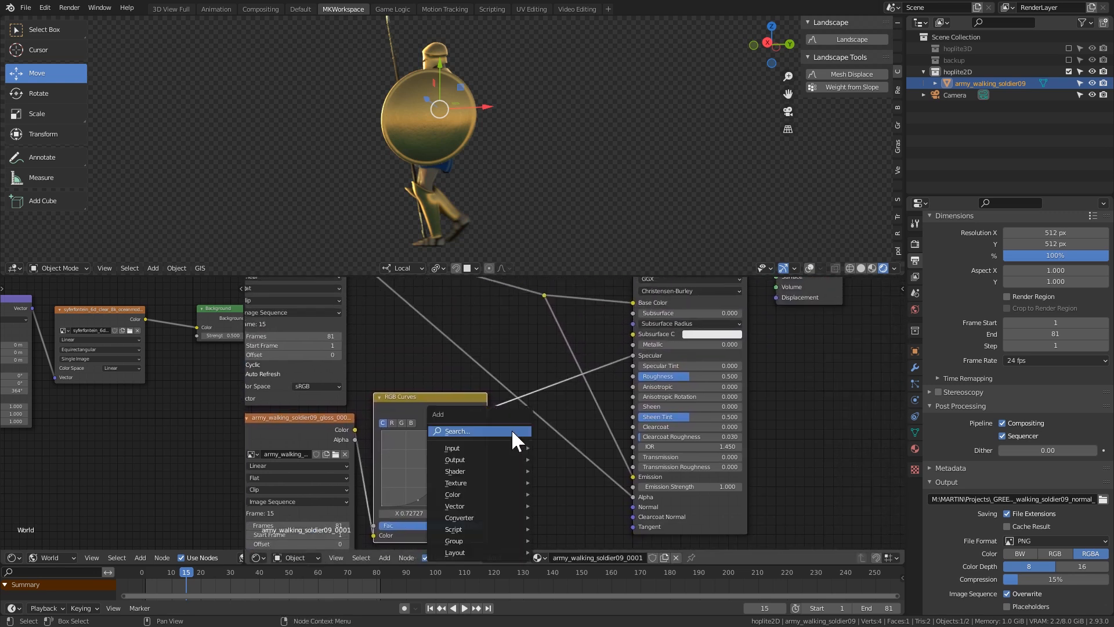
text(bw)
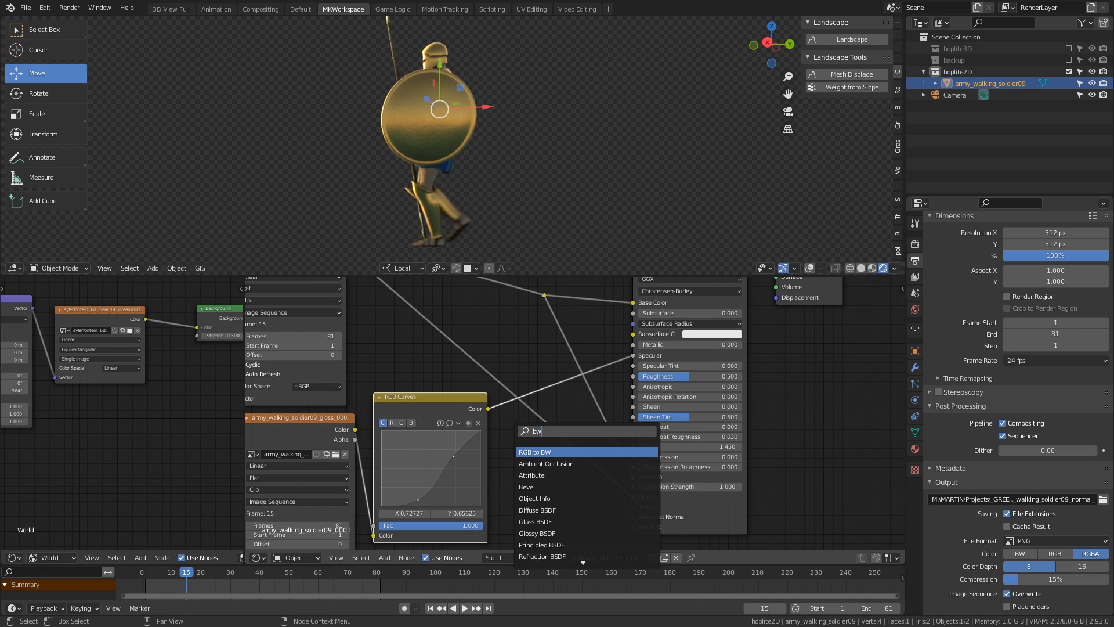
key(Return)
click(549, 388)
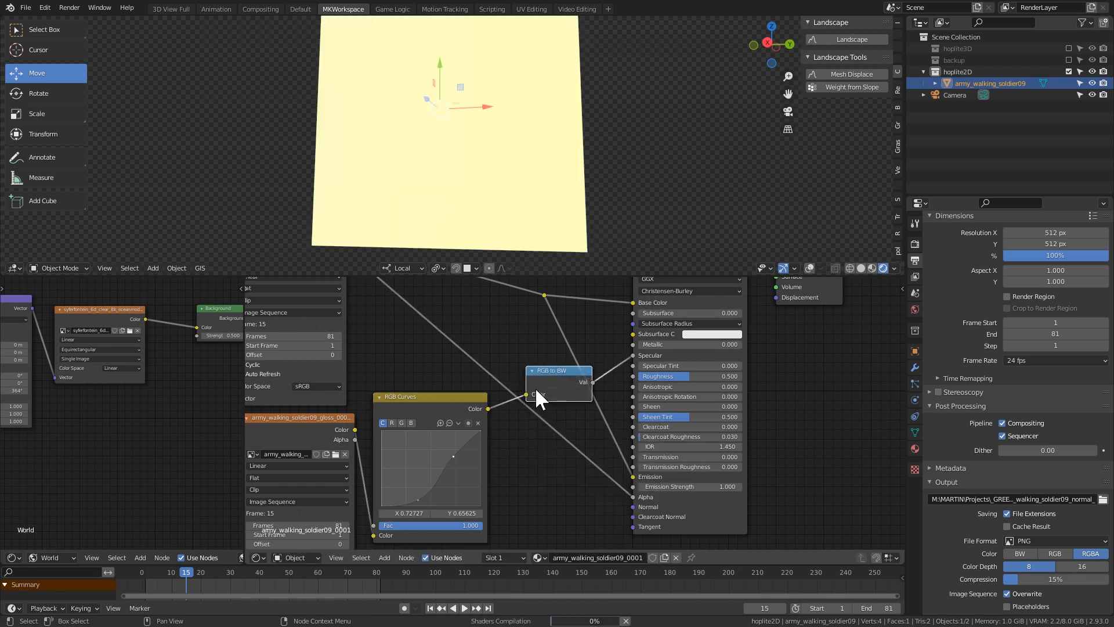
drag(552, 371, 524, 454)
Step: Rotate the world environment mapping to about 366° on Z while examining the soldier's reflections
middle_drag(120, 396, 239, 397)
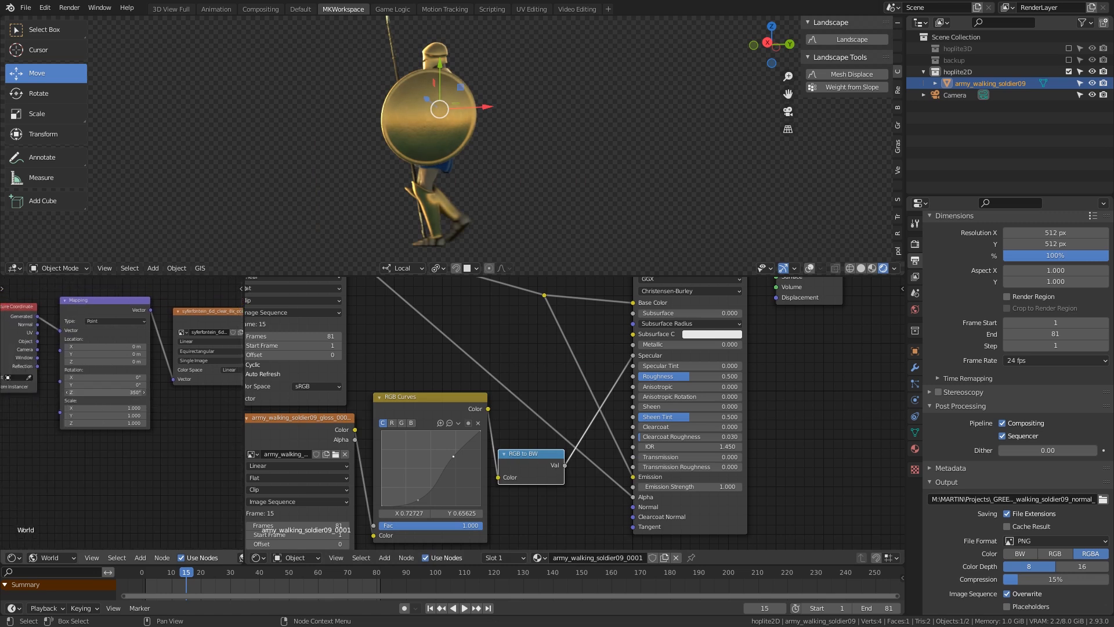
drag(104, 393, 118, 392)
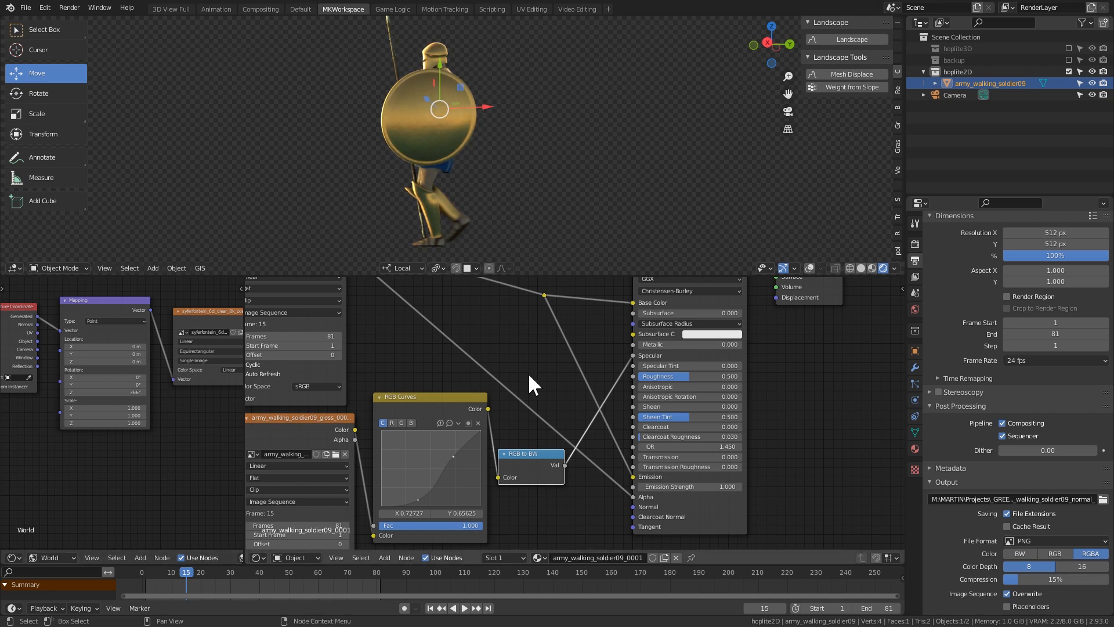
key(Home)
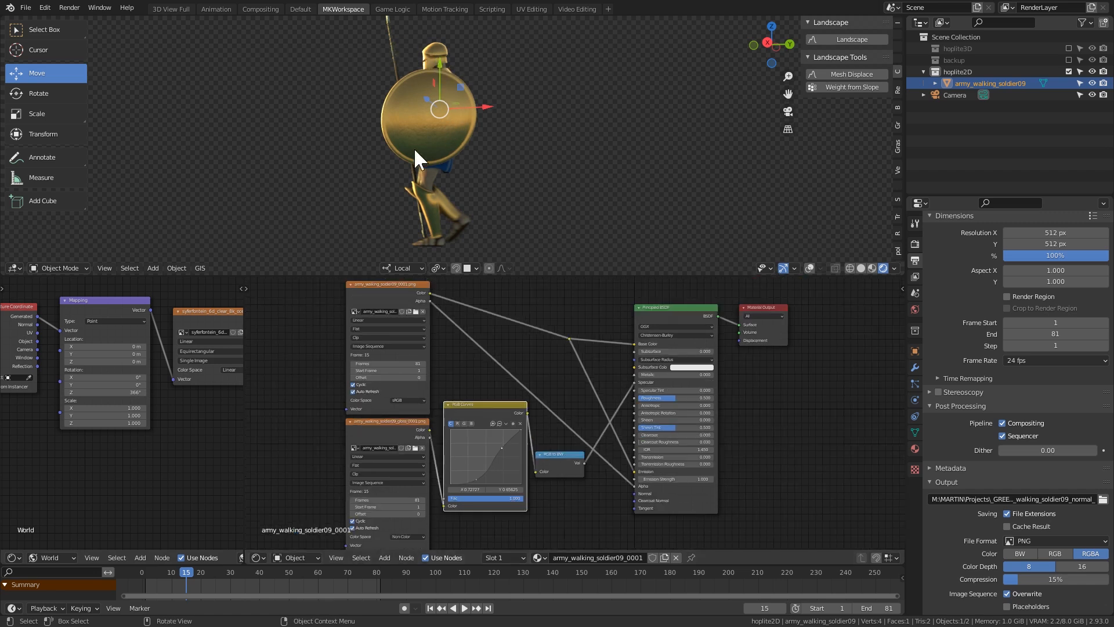
scroll(475, 99, down, 3)
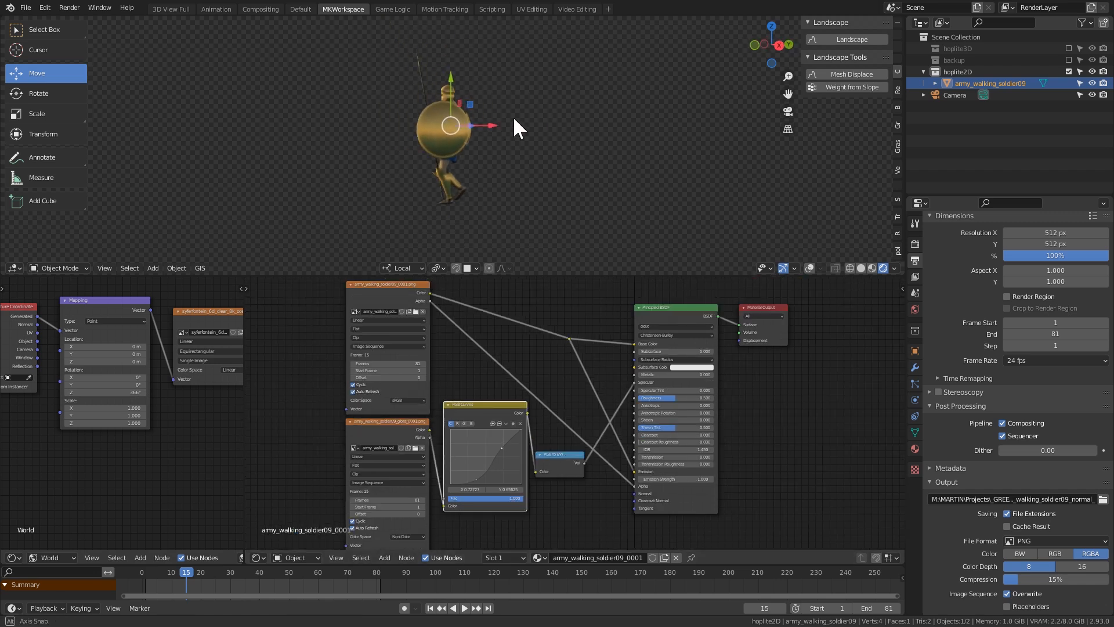
Step: Duplicate the gloss image texture node and place the copy below the RGB Curves node
middle_drag(432, 462, 413, 373)
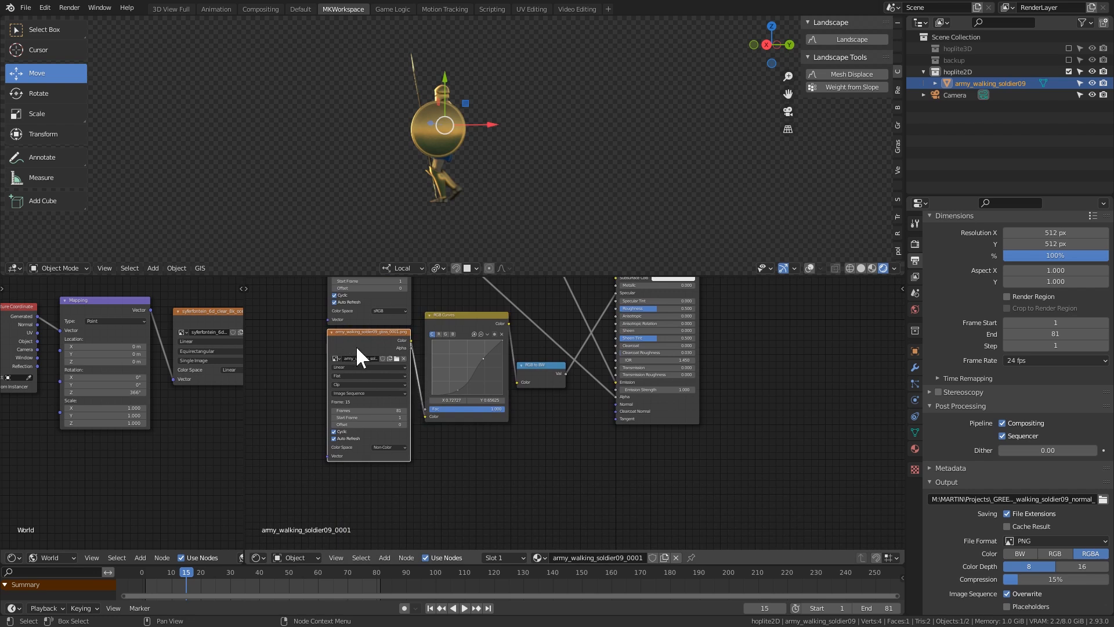
key(shift+d)
click(461, 450)
scroll(447, 389, up, 2)
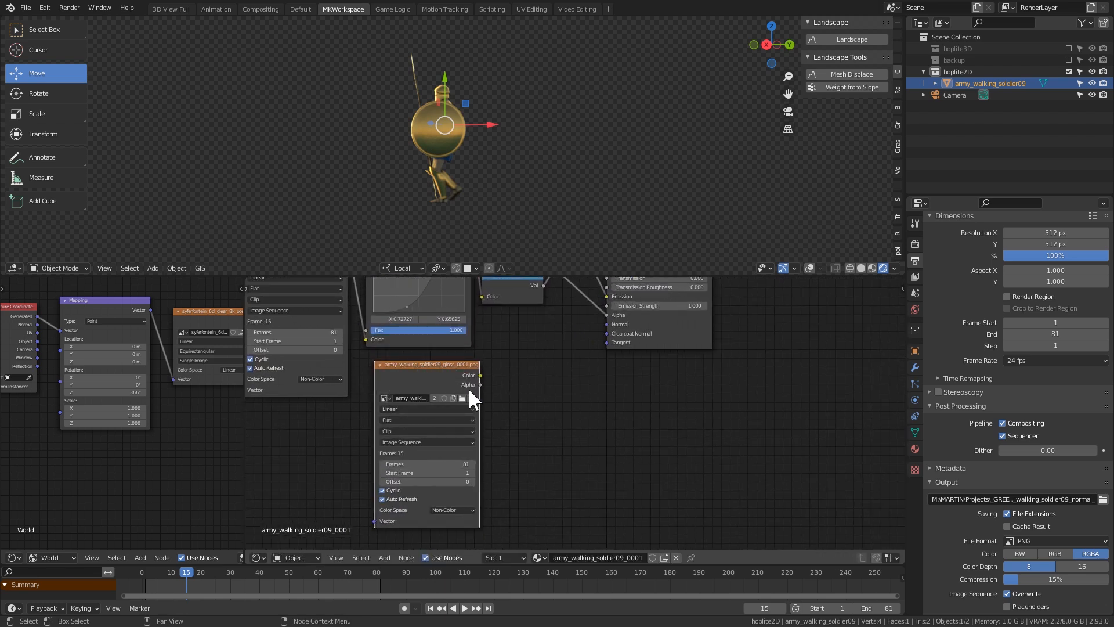
Step: Load the sequence army_walking_soldier09_normal_0001.png to army_walking_soldier09_normal_0081.png from the army_walking_soldier09 folder into the duplicated texture node
click(463, 398)
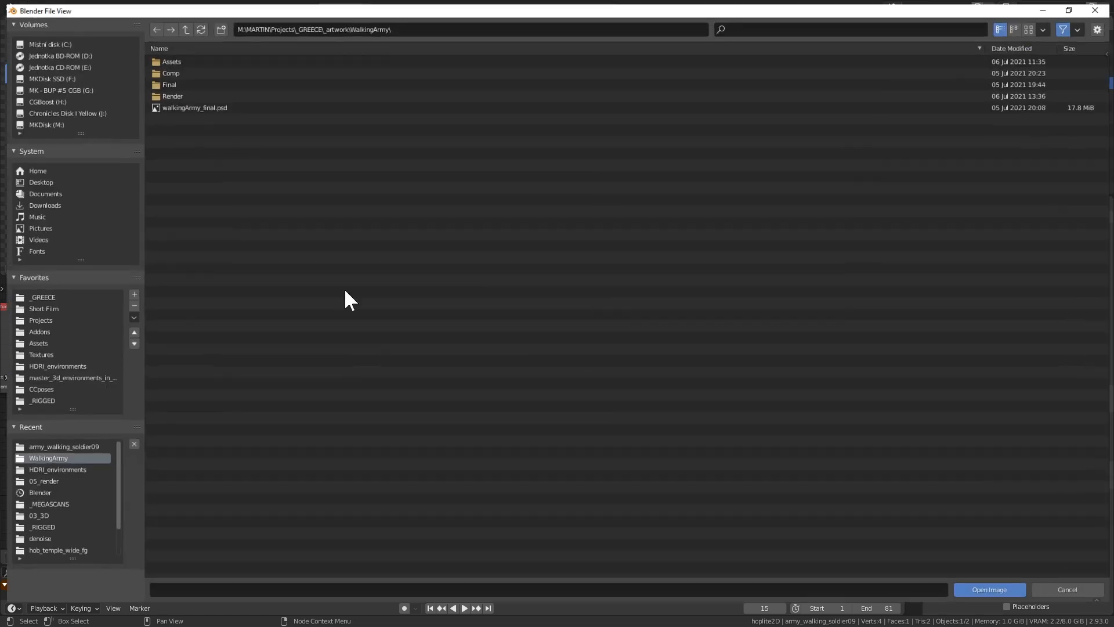
click(62, 446)
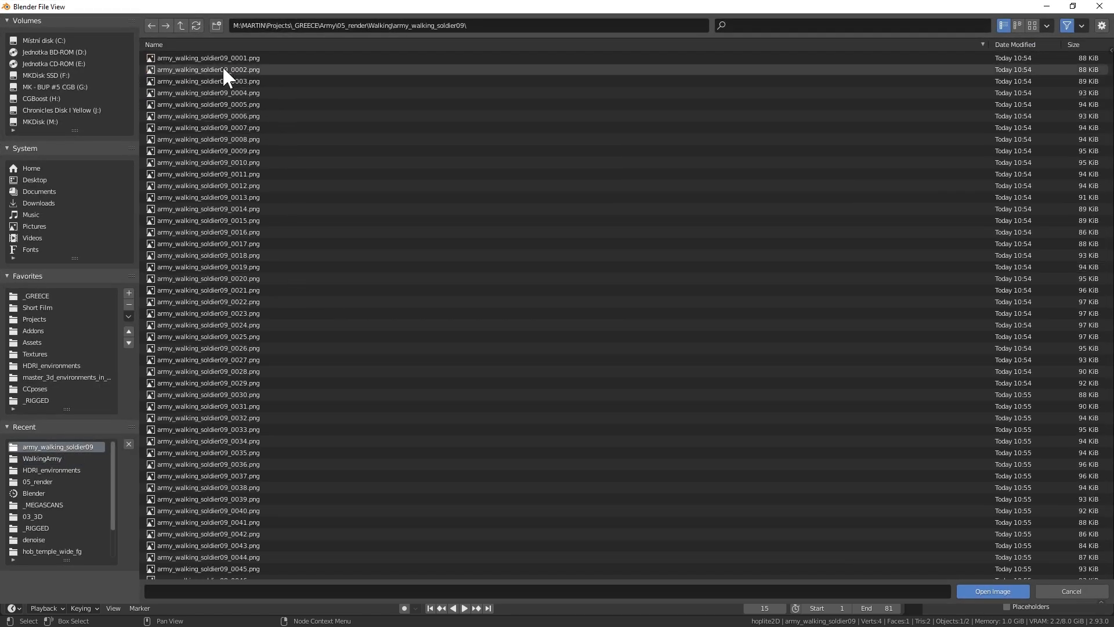
scroll(292, 255, down, 20)
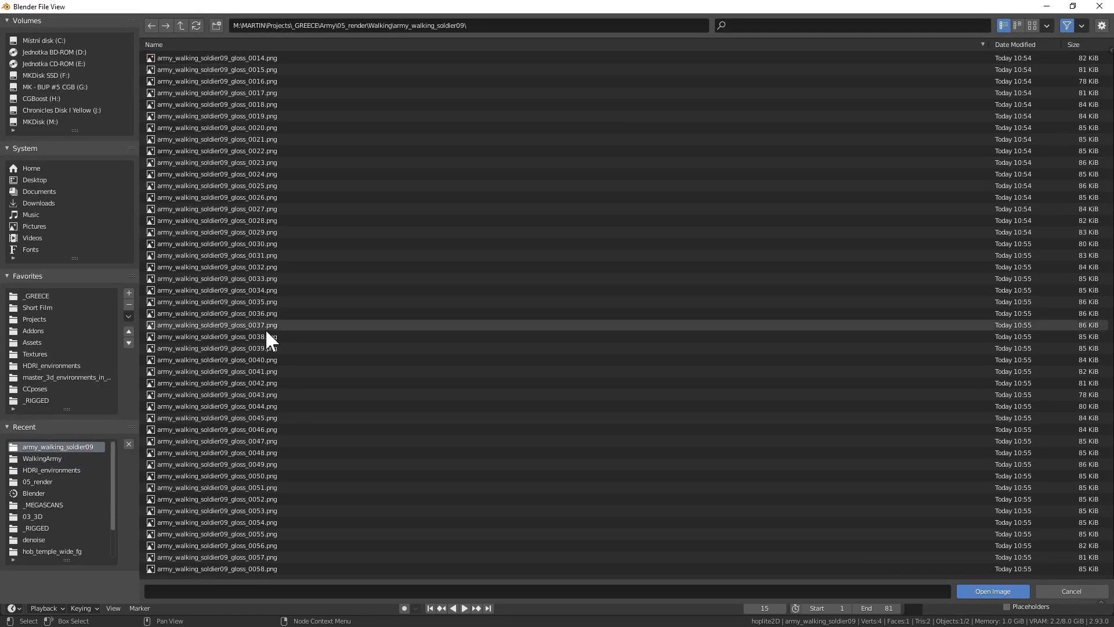
scroll(261, 337, down, 6)
click(278, 266)
scroll(348, 337, down, 11)
scroll(280, 455, up, 5)
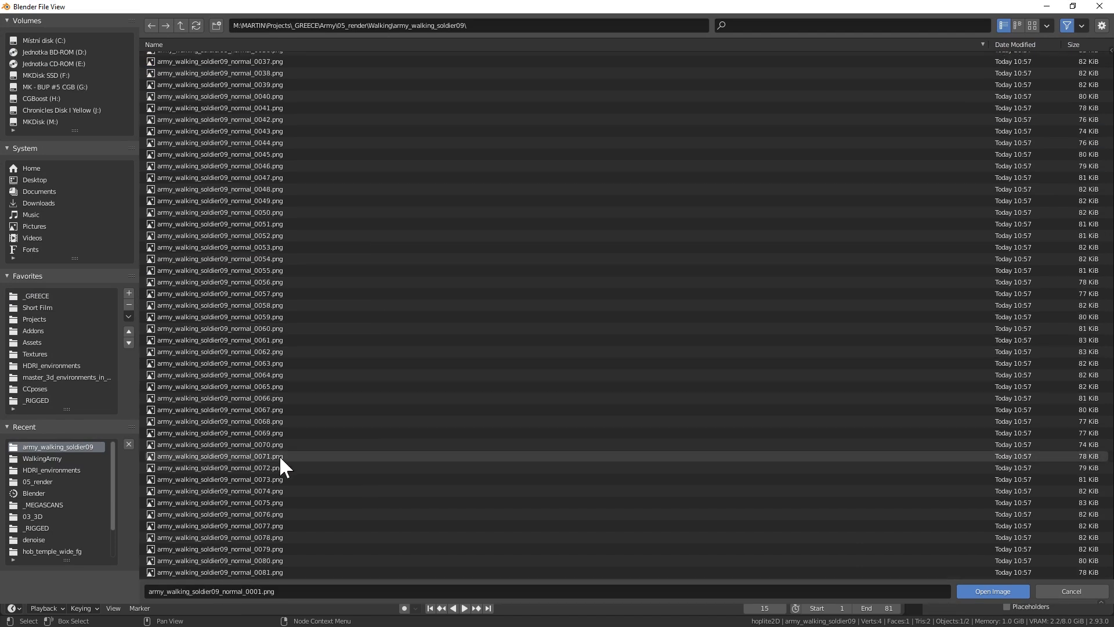
shift+click(266, 568)
scroll(407, 513, down, 3)
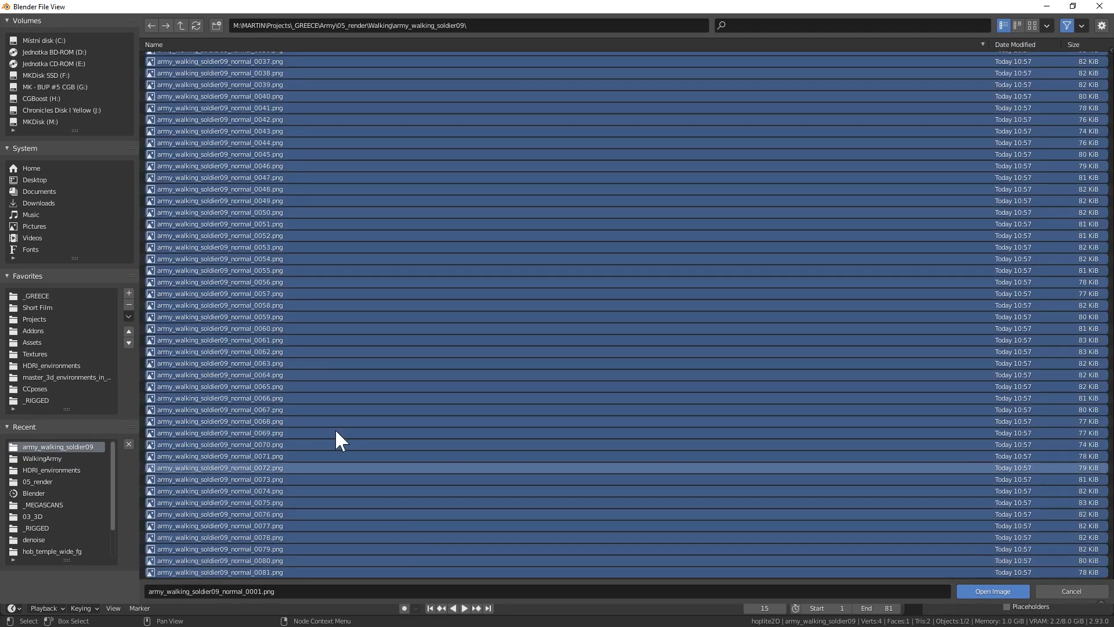
scroll(320, 361, up, 8)
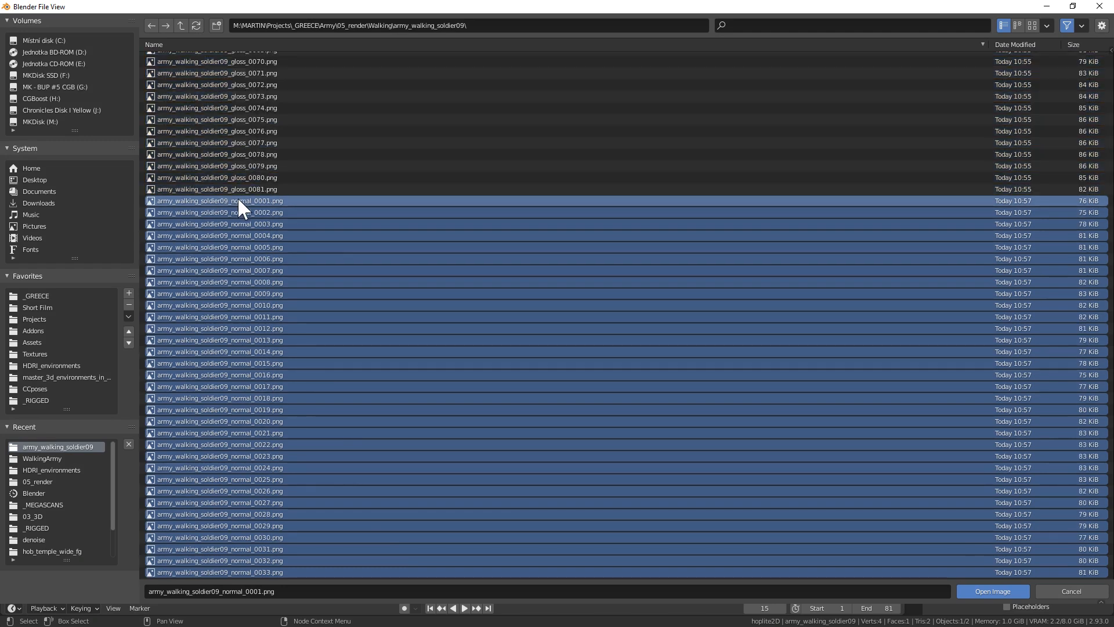
click(993, 591)
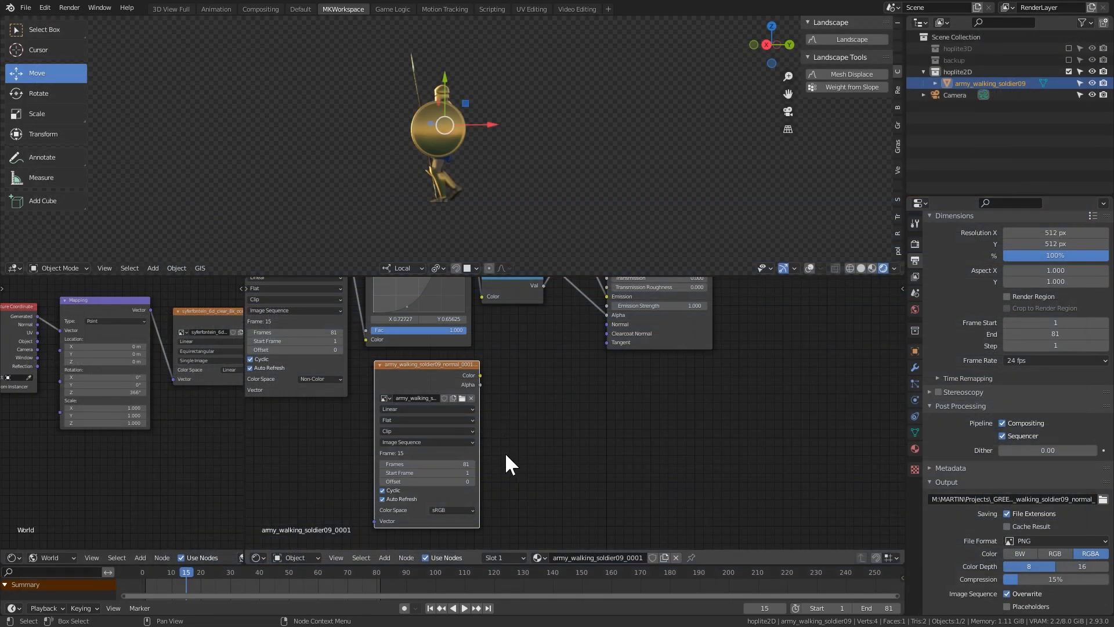
Step: Set the normal texture node's color space to Non-Color
middle_drag(469, 422, 460, 395)
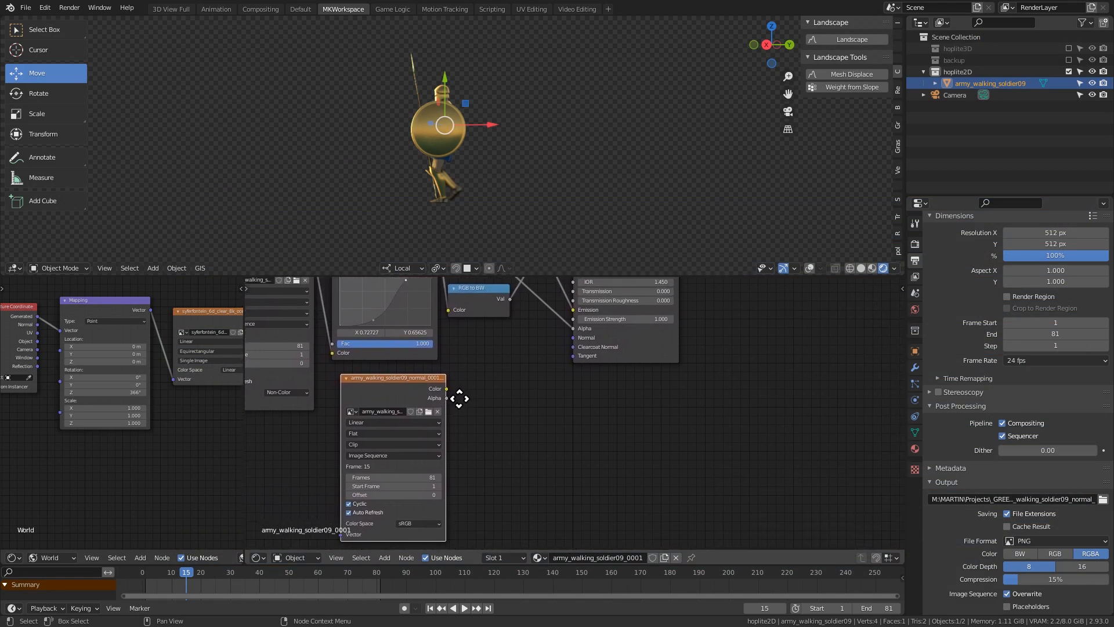
click(412, 524)
click(409, 561)
Step: Add a Normal Map node and connect the normal texture's Color through it to the Principled BSDF's Normal input
key(shift+a)
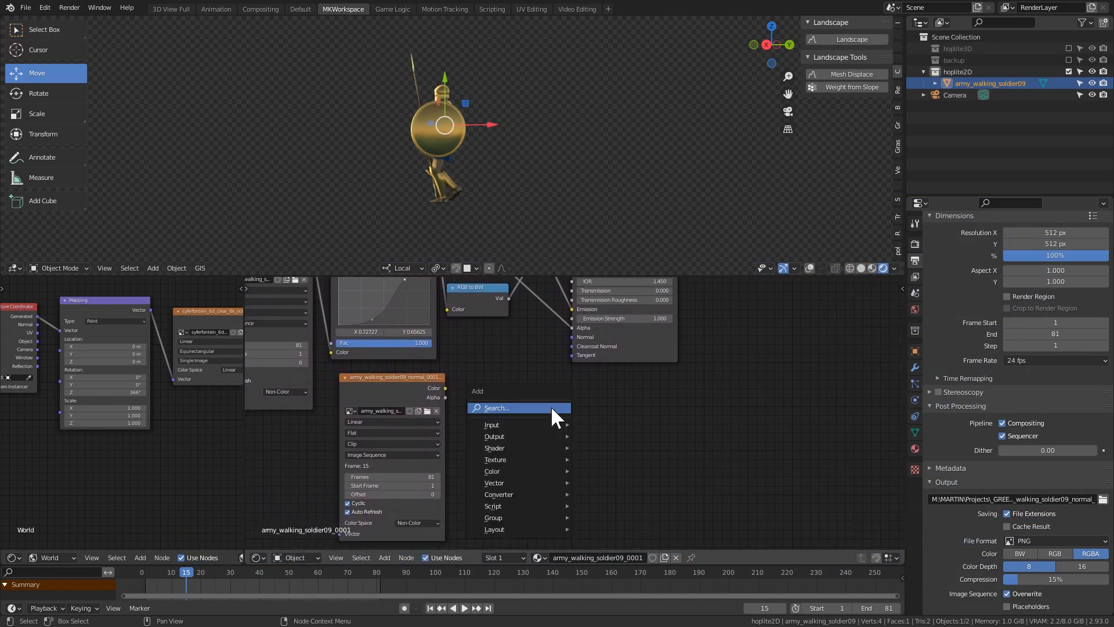
text(nor)
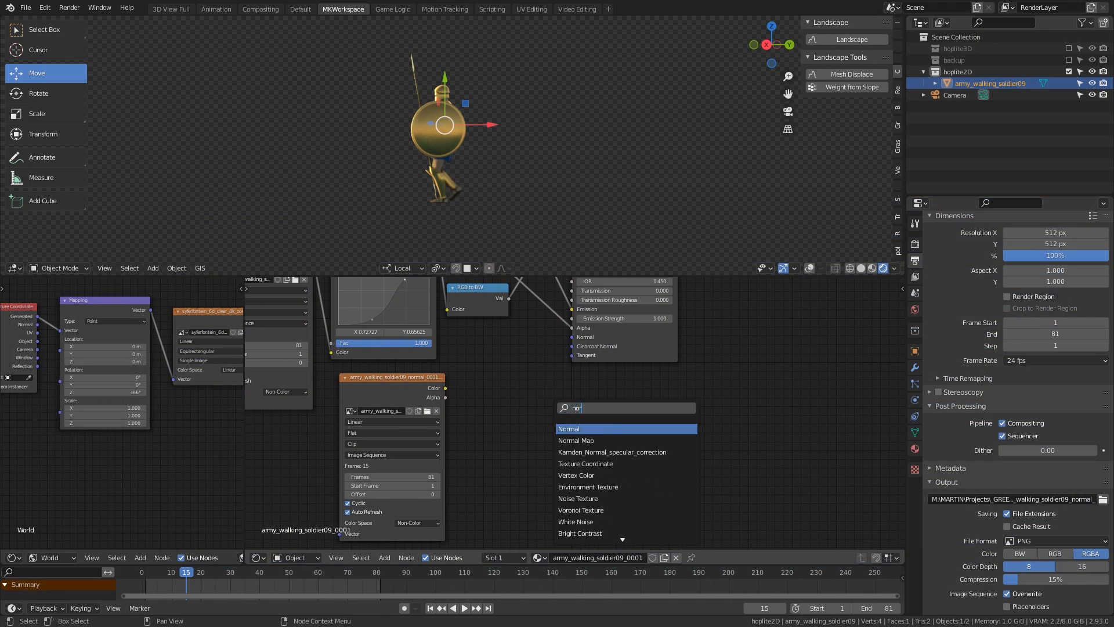
key(Return)
click(500, 392)
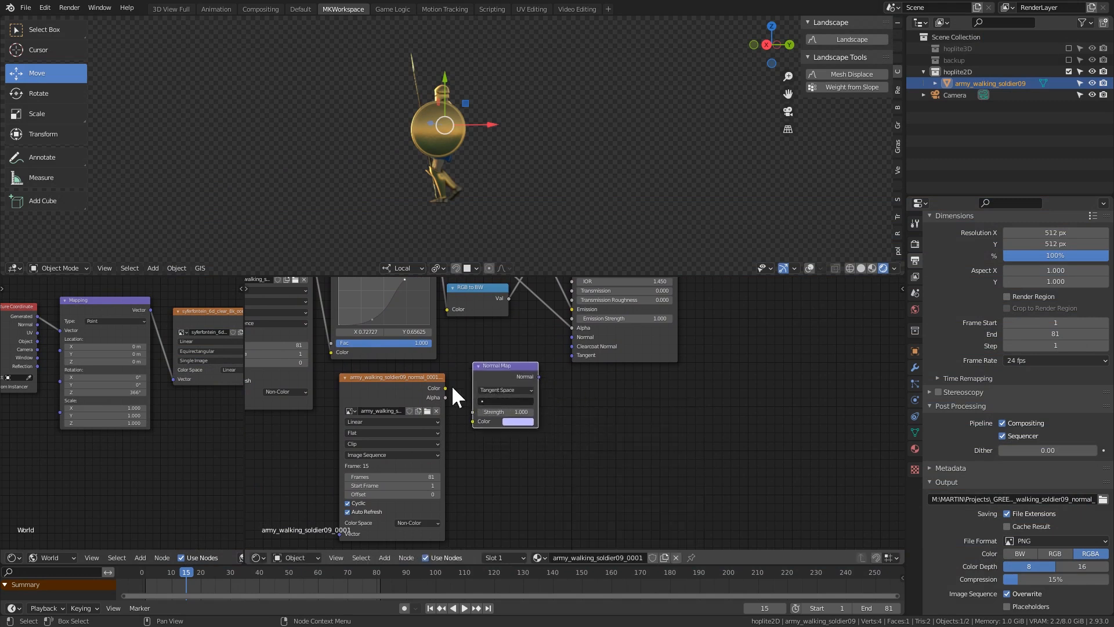
drag(445, 387, 473, 421)
drag(539, 377, 572, 337)
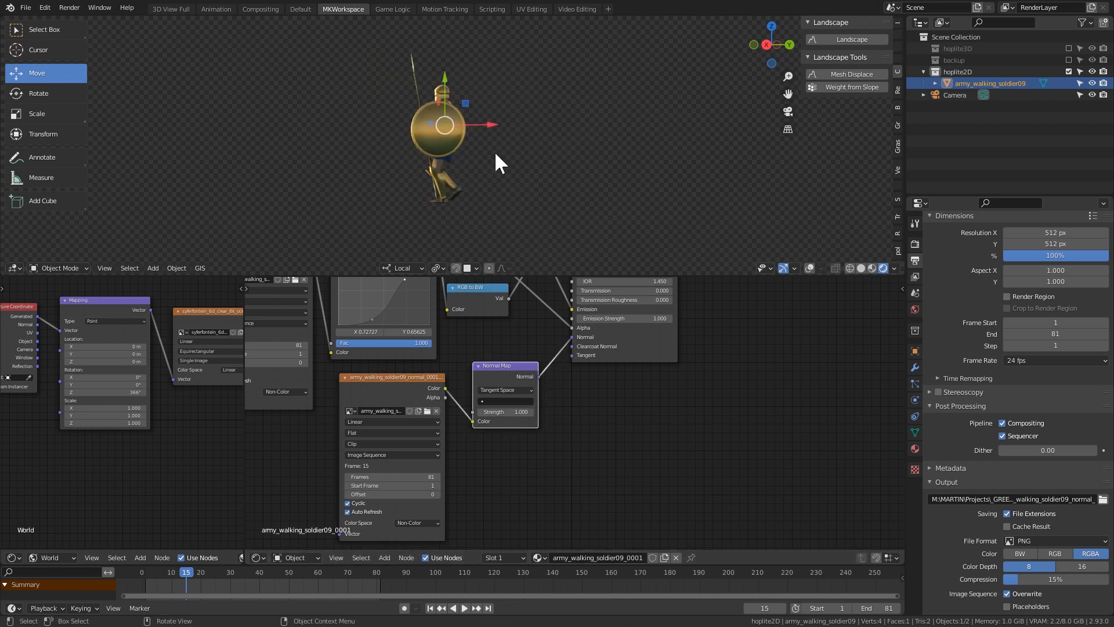
Step: Set the Normal Map strength to 4 and rotate the world environment mapping to about 382° on Z to test the reflections
scroll(489, 145, up, 4)
key(alt+a)
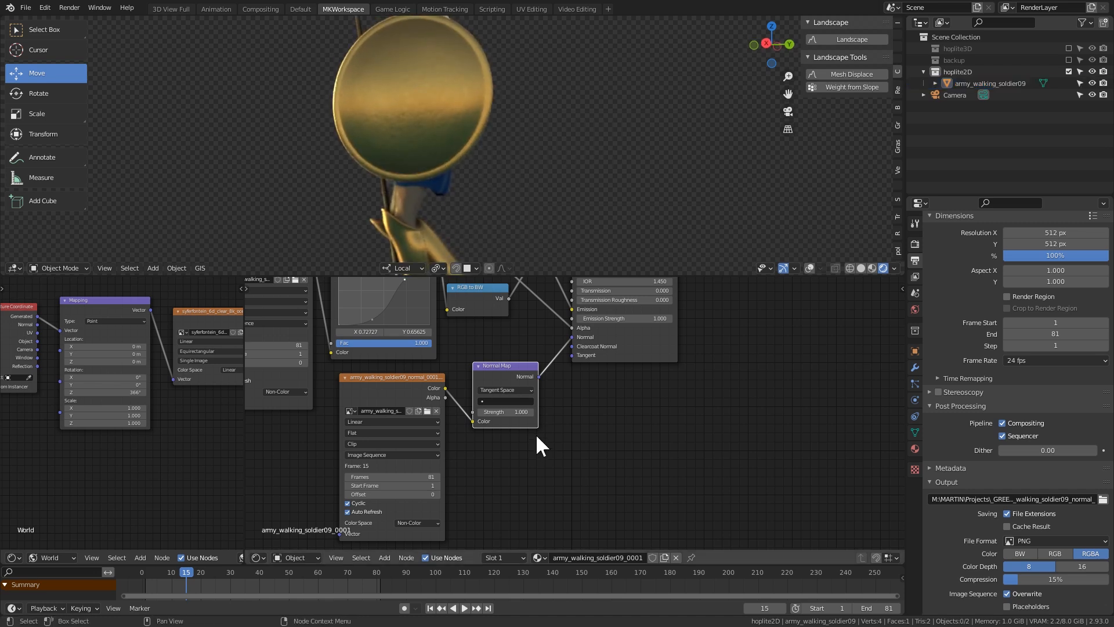
key(Return)
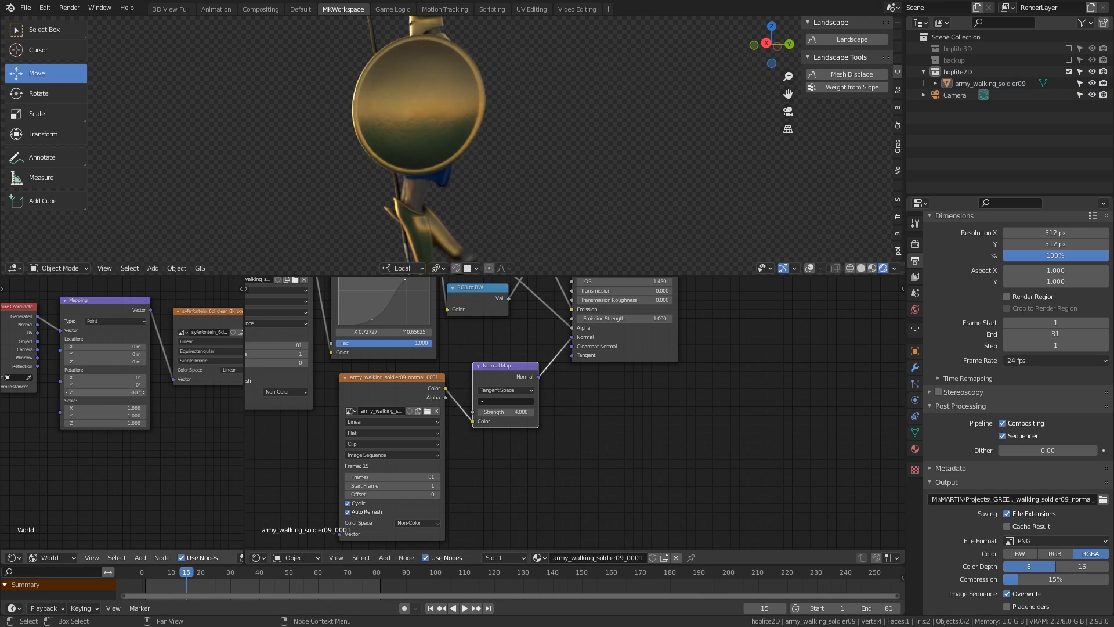
drag(106, 393, 119, 392)
Step: Lower the world Background strength to 0.3
key(shift+a)
mouse_move(368, 236)
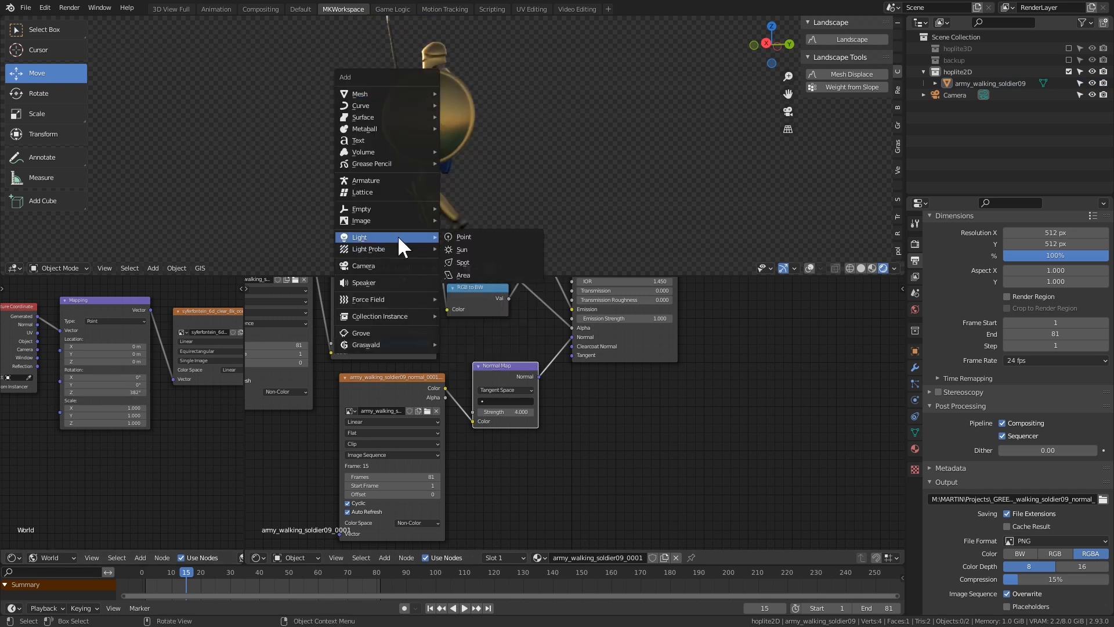
middle_drag(183, 406, 29, 385)
scroll(177, 336, up, 1)
middle_drag(170, 347, 140, 360)
text(.3)
key(Return)
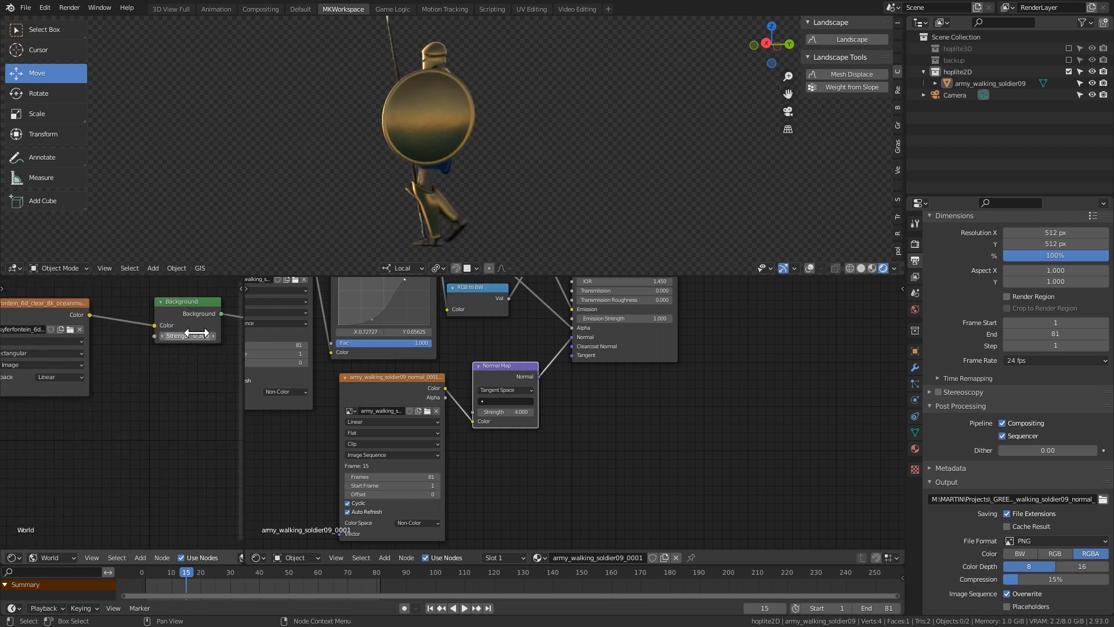
Step: Widen the world node editor and add a Sun light to the scene
drag(242, 406, 564, 400)
scroll(261, 386, down, 4)
middle_drag(246, 387, 309, 388)
key(shift+a)
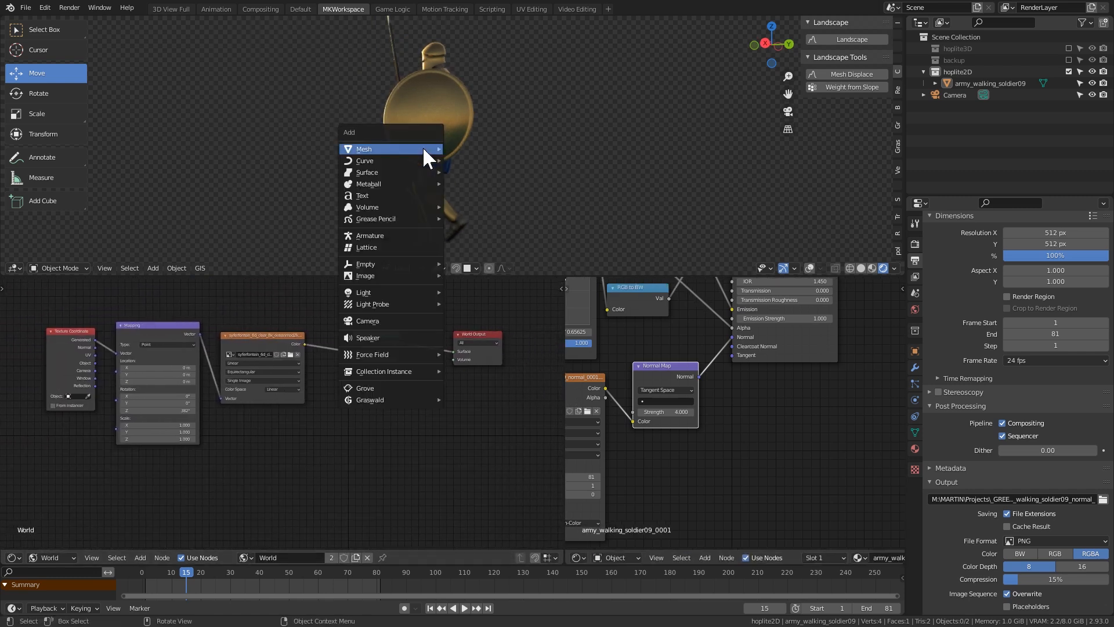
mouse_move(378, 293)
click(466, 305)
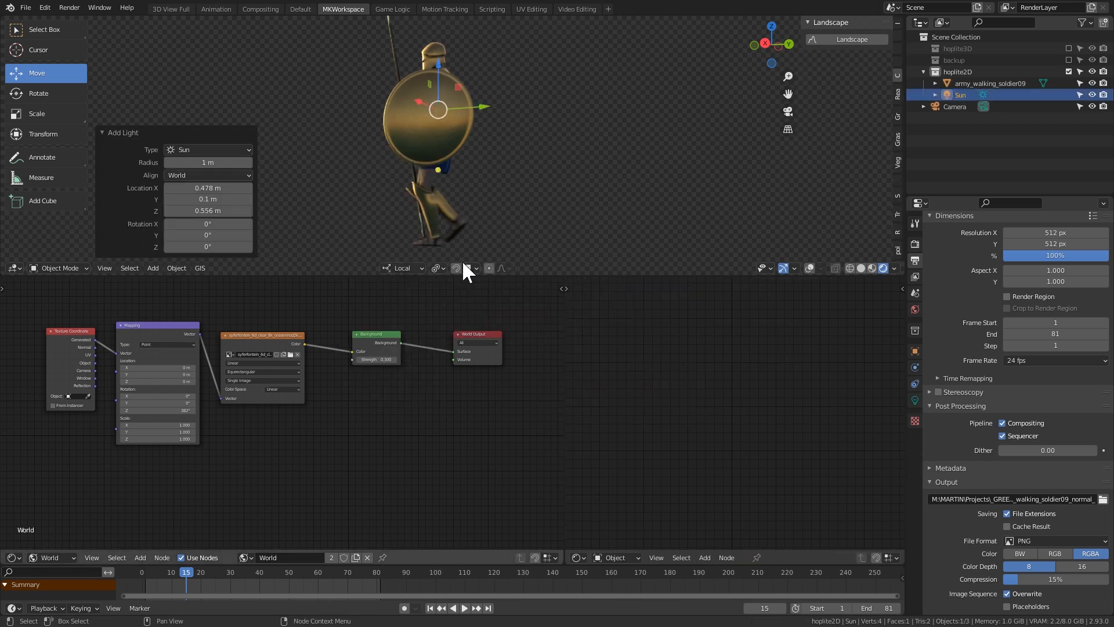
Step: Show the viewport overlays and move the Sun by about 0.36 m on X, -0.24 m on Y and 0.03 m on Z
middle_drag(448, 154, 536, 149)
click(811, 268)
key(g)
click(360, 138)
Step: Rotate the Sun by about -65.9° around the view axis so it points towards the soldier plane
middle_drag(360, 138, 511, 132)
key(r)
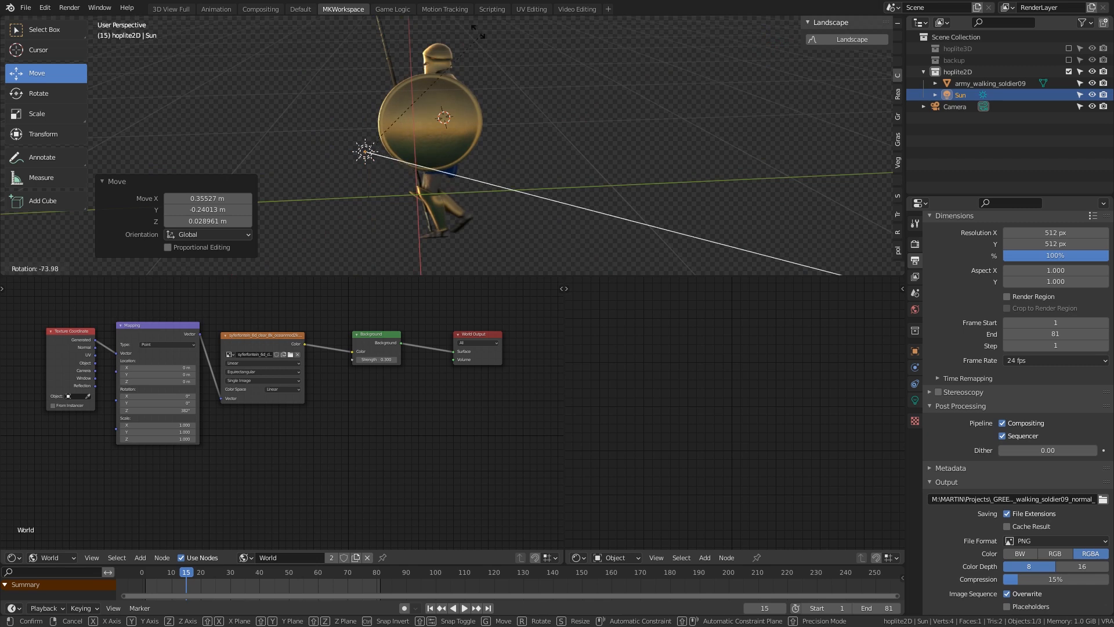
click(489, 69)
middle_drag(489, 69, 461, 175)
key(r)
key(r)
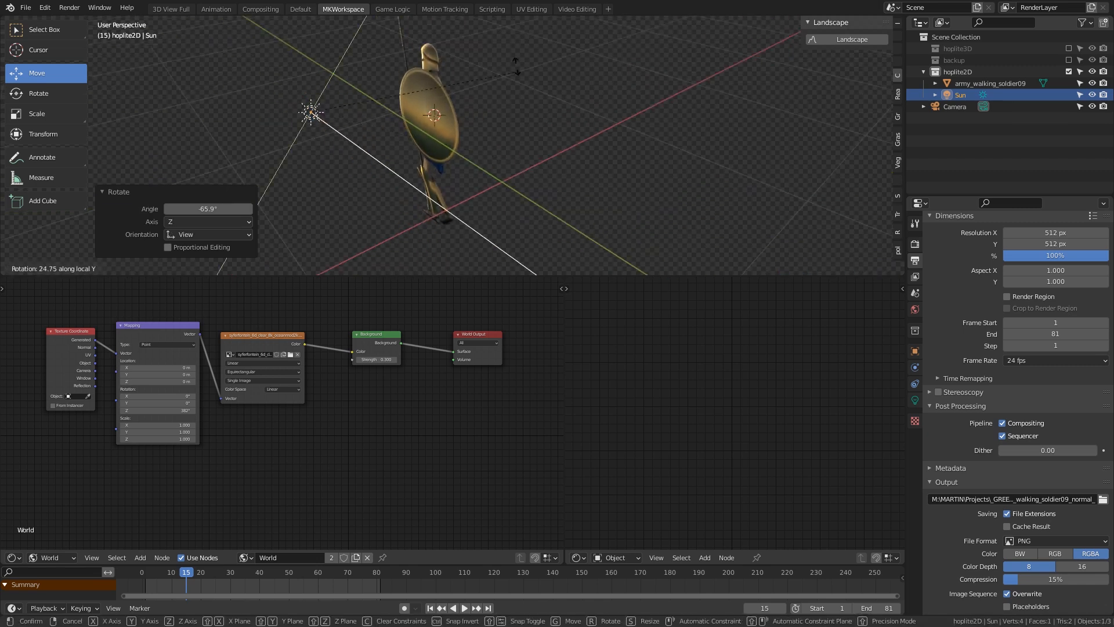
key(Escape)
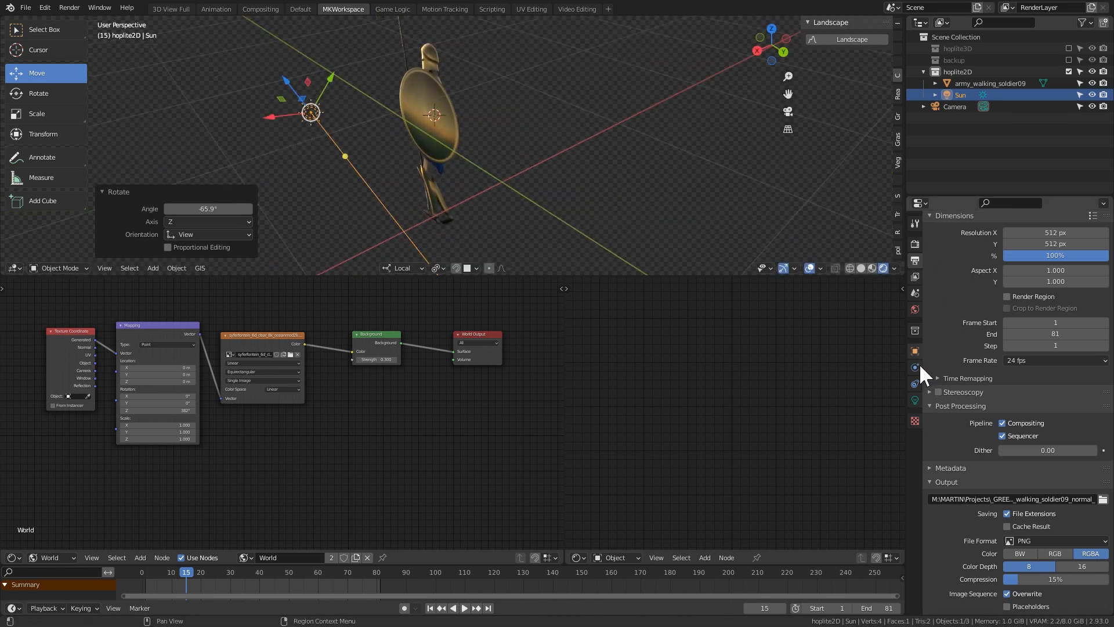
Step: Set the Sun light's strength to 3
click(915, 401)
key(BackSpace)
key(BackSpace)
key(BackSpace)
text(5)
key(Return)
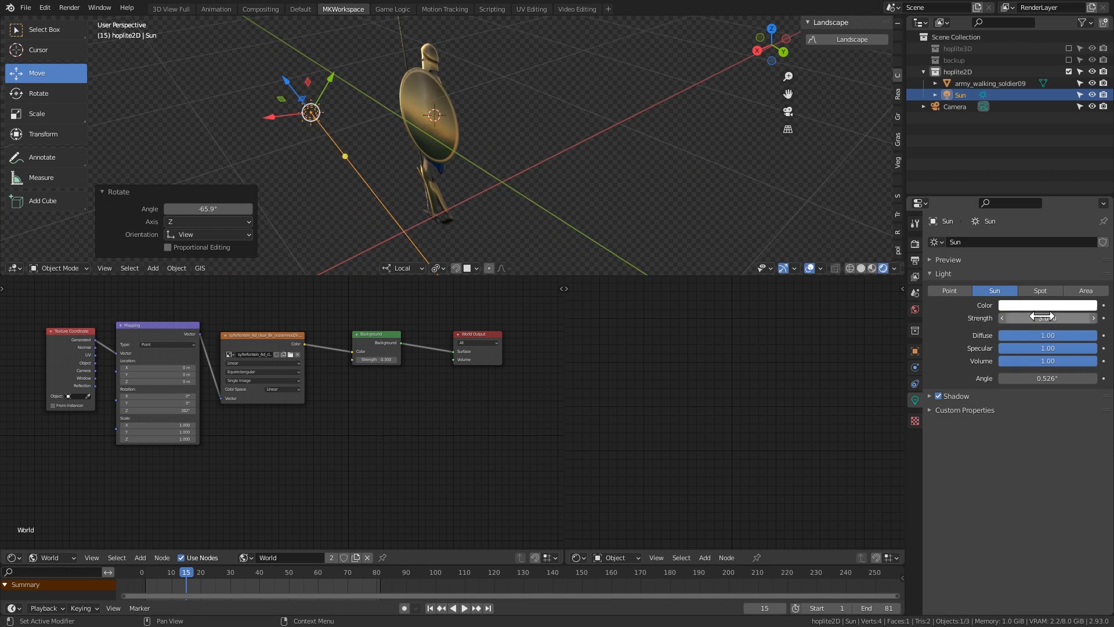
Step: Set the transform orientation to Global and try rotating the Sun around the global Y axis
middle_drag(643, 172, 694, 156)
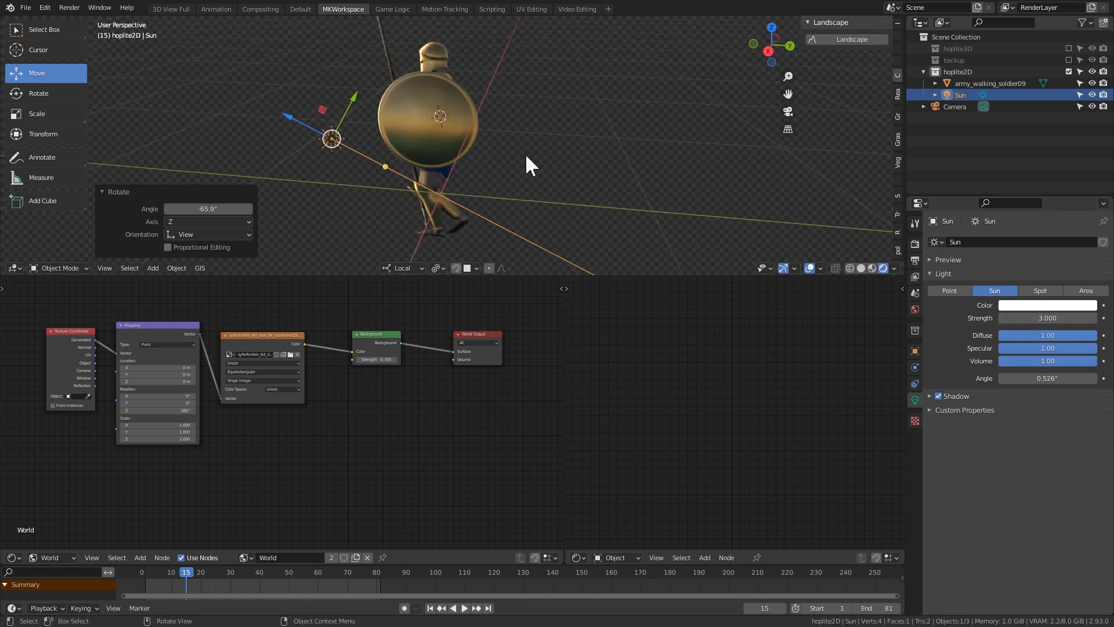
click(402, 268)
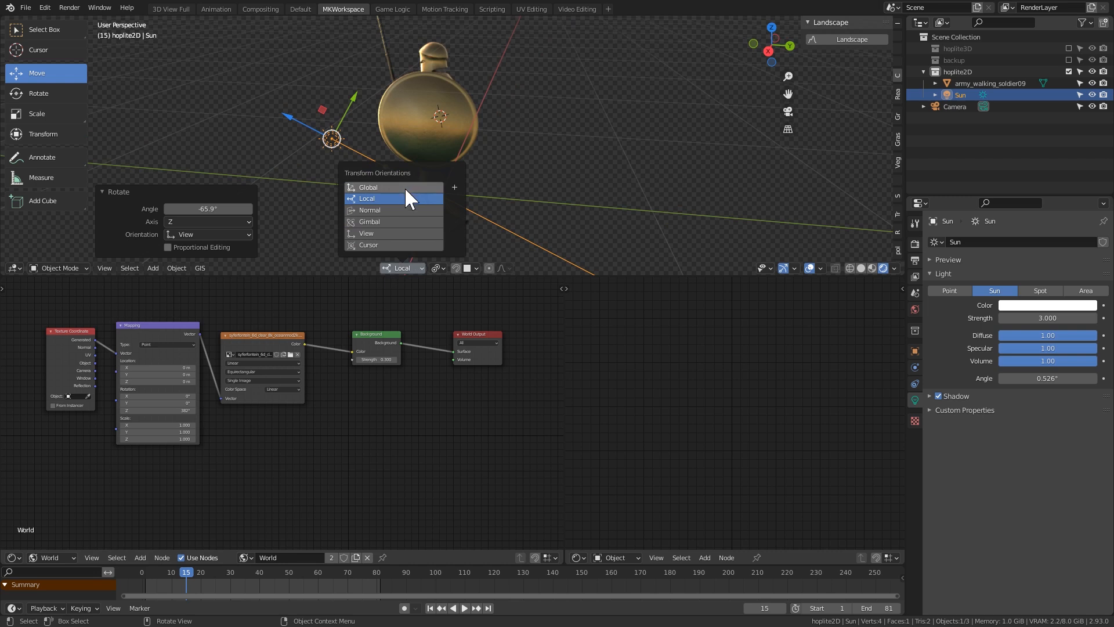
key(r)
key(y)
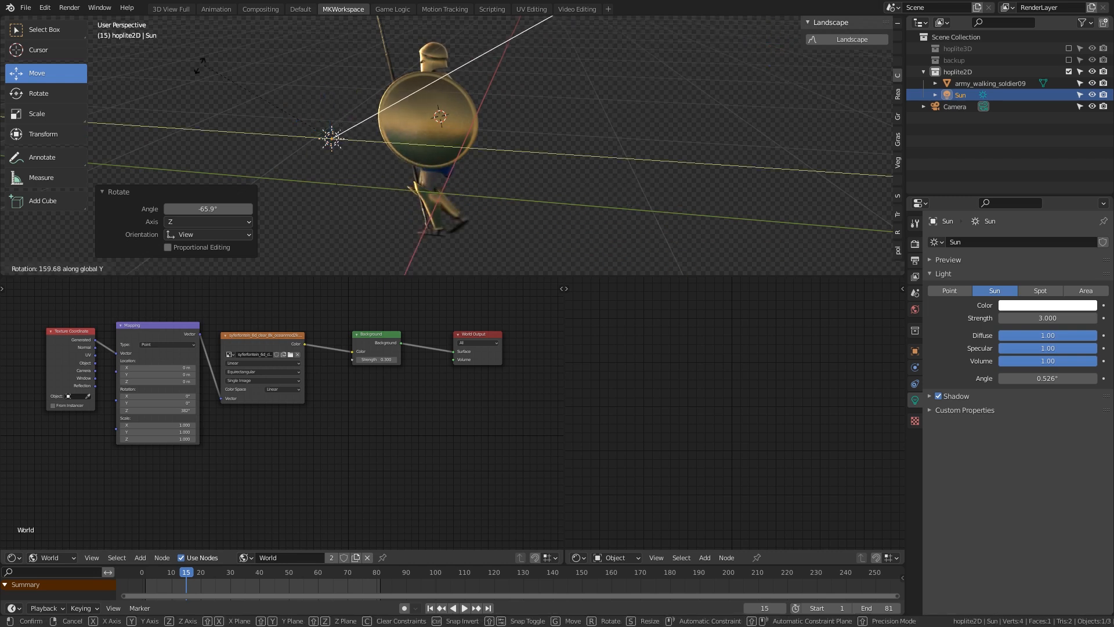
right_click(440, 250)
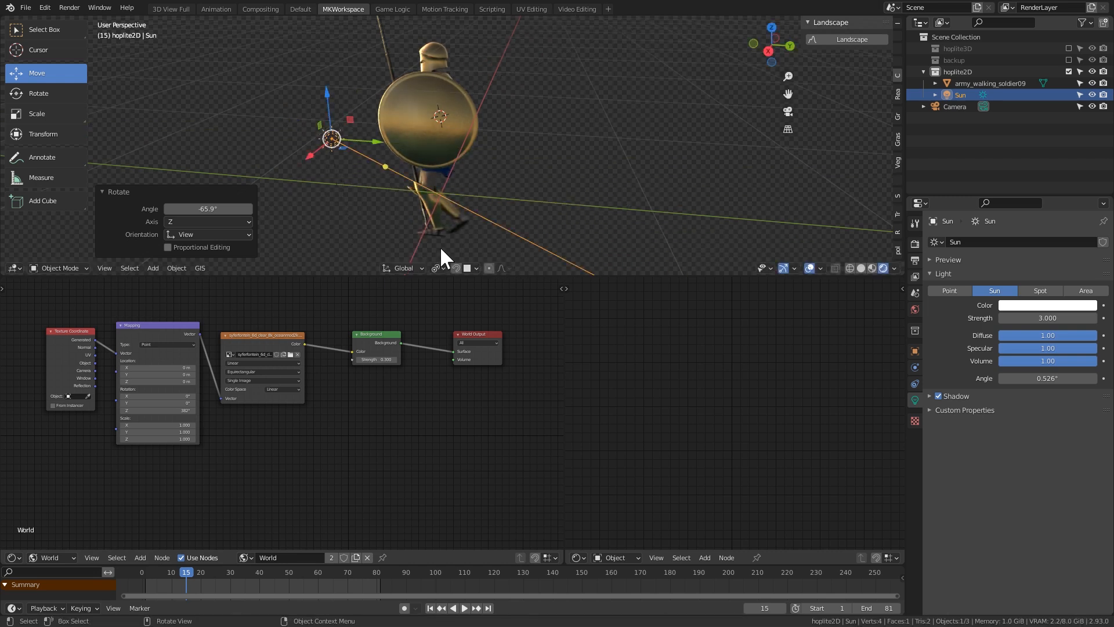
Step: Try rotating the Sun around the global Z axis and freely in view space to test the soldier's shading
scroll(464, 135, down, 3)
key(r)
key(y)
key(z)
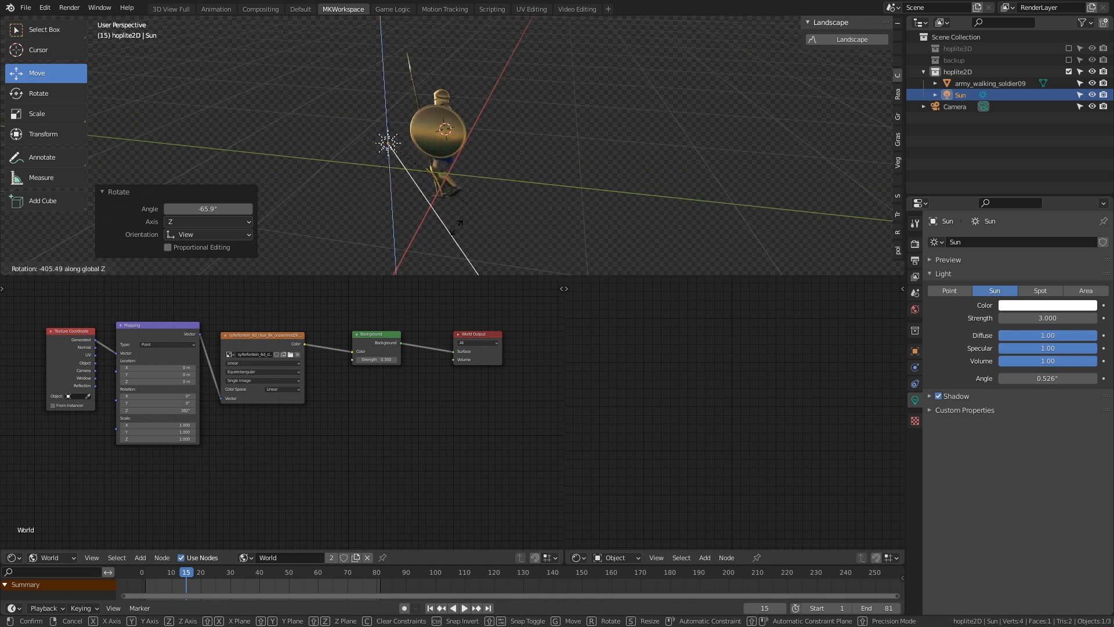
right_click(660, 214)
middle_drag(435, 75, 485, 130)
key(r)
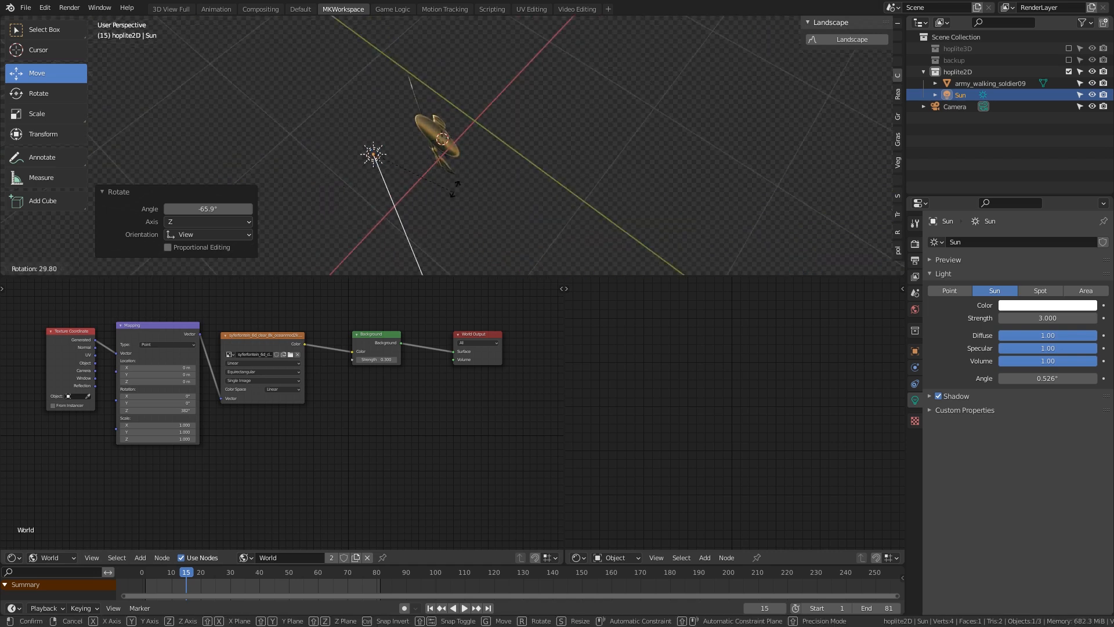
right_click(483, 199)
middle_drag(483, 199, 597, 165)
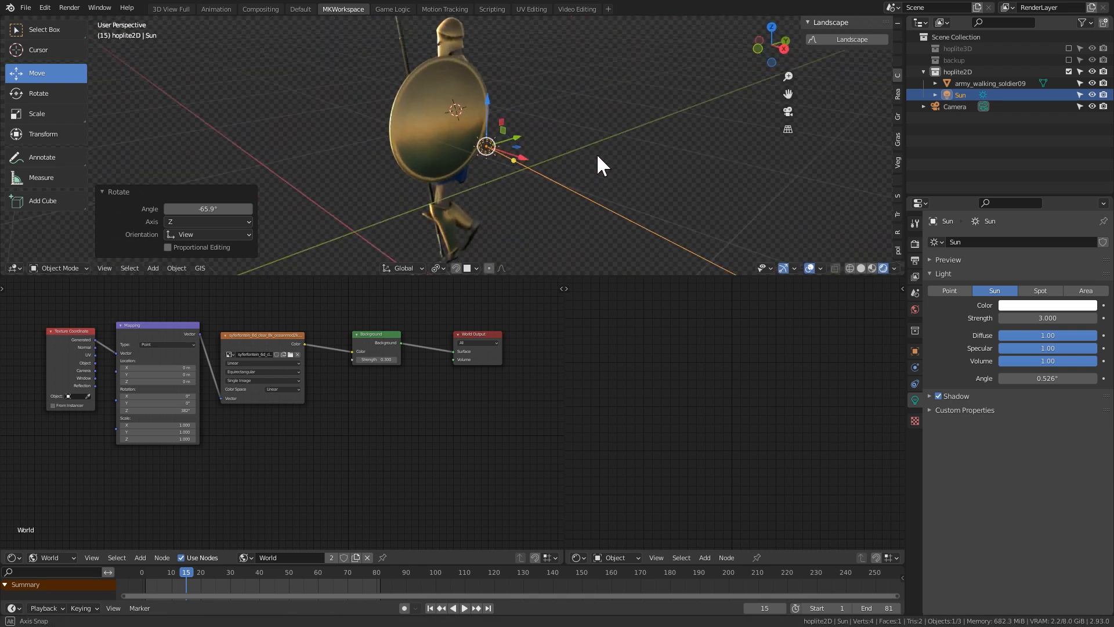
key(r)
key(z)
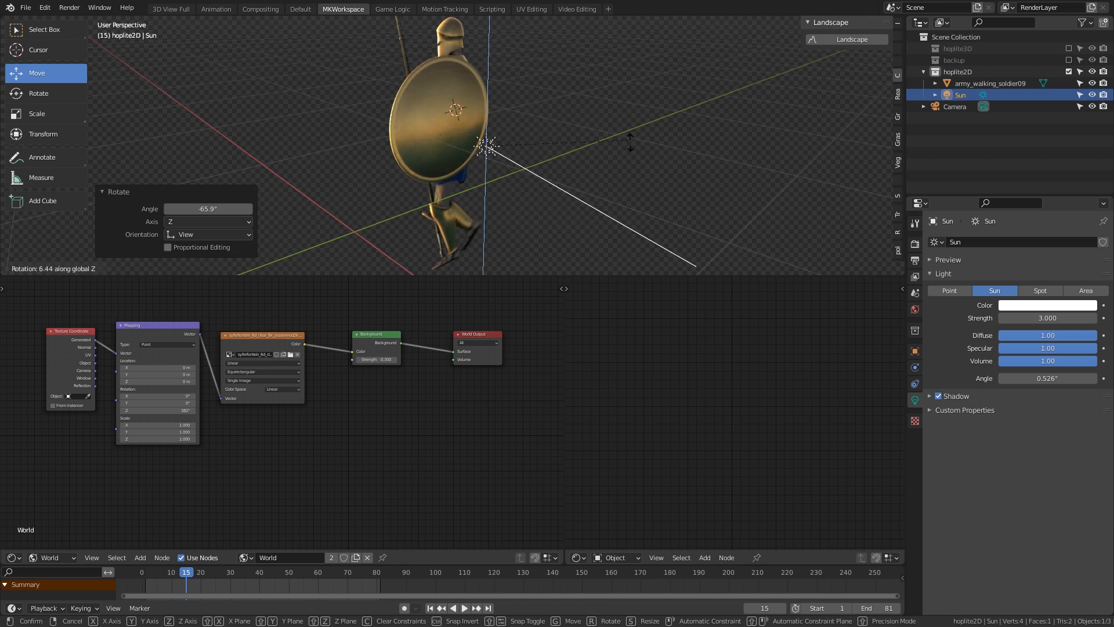
right_click(654, 149)
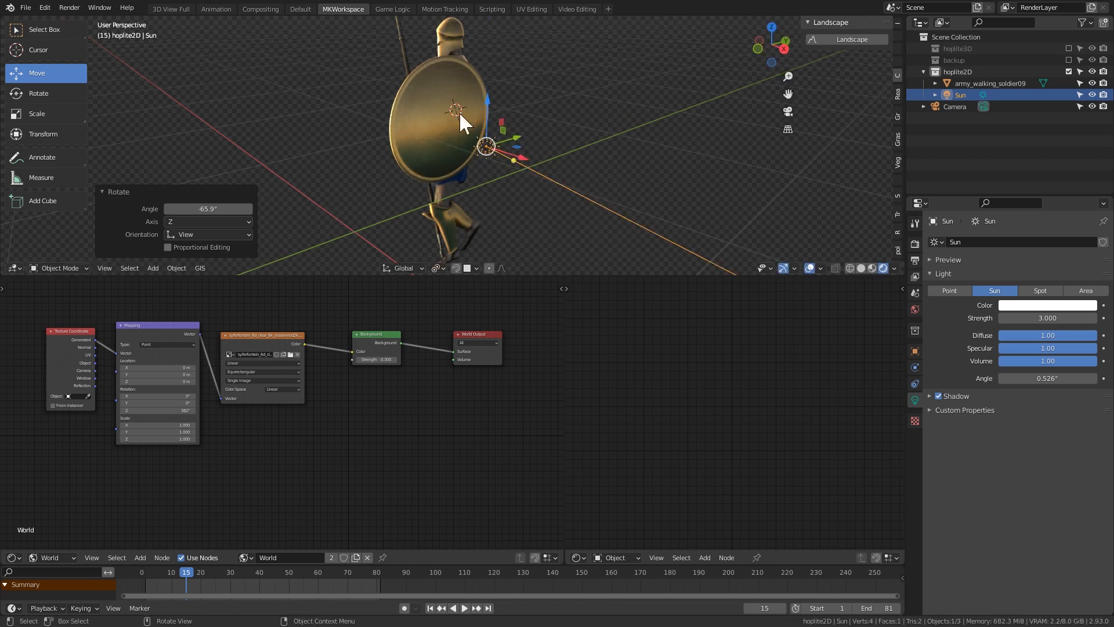
Step: Set the soldier material's Normal Map strength to 8
click(445, 138)
middle_drag(641, 399, 737, 437)
scroll(673, 407, down, 2)
scroll(654, 442, up, 5)
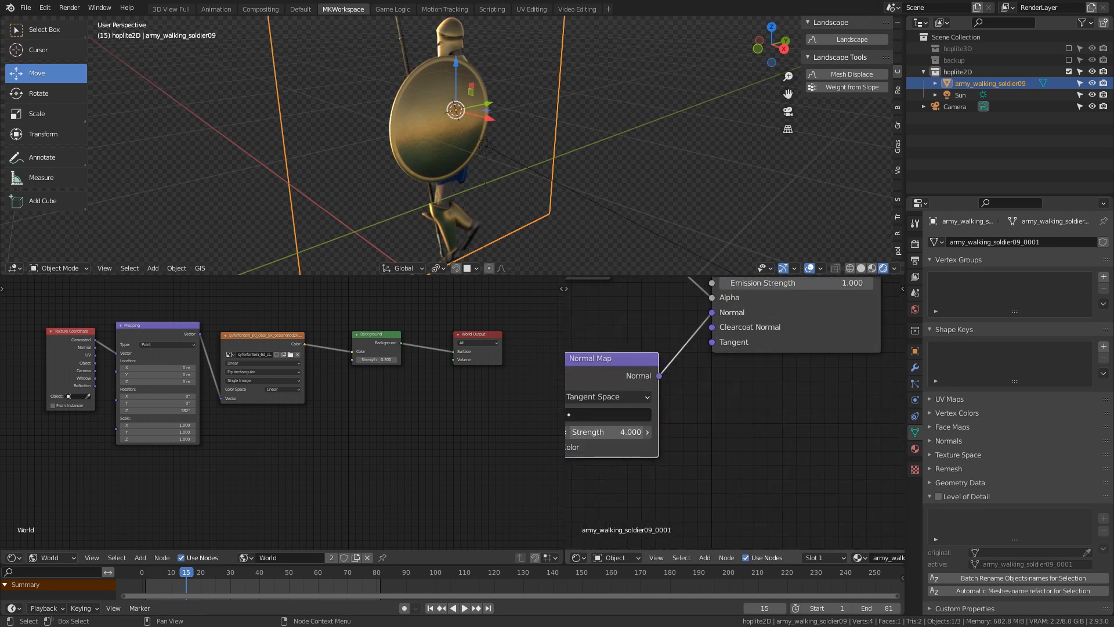
Step: Rotate the Sun around the global Z axis to test the stronger normal map
click(955, 95)
key(r)
key(z)
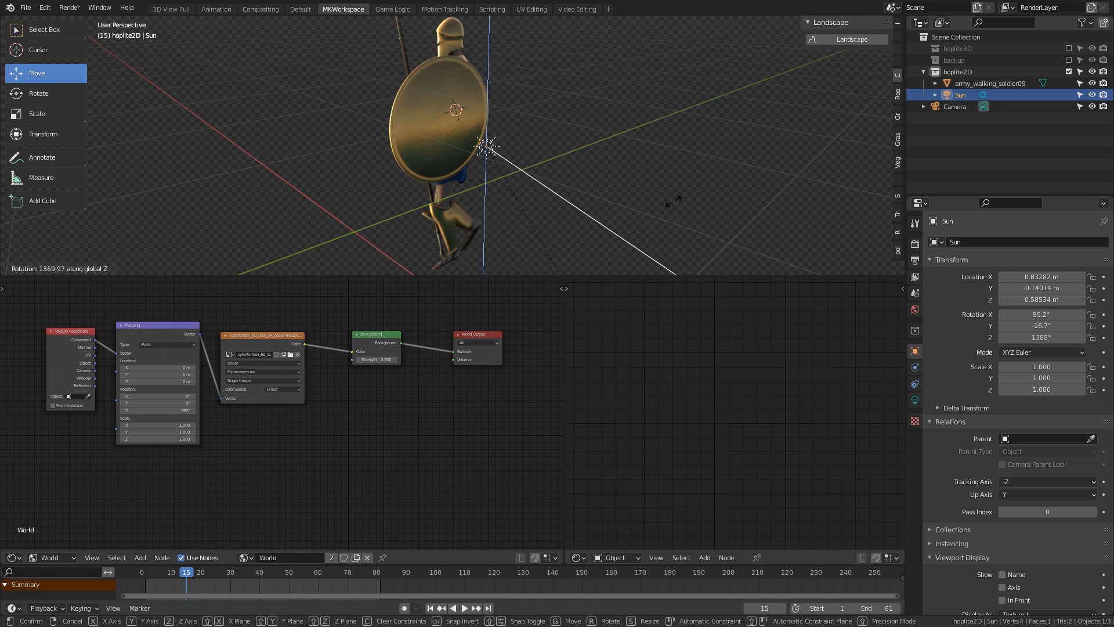
click(689, 172)
Step: Try rotating the soldier plane around the global Z axis to test how it catches the light
scroll(688, 171, down, 3)
middle_drag(689, 172, 572, 189)
click(451, 121)
middle_drag(509, 176, 520, 176)
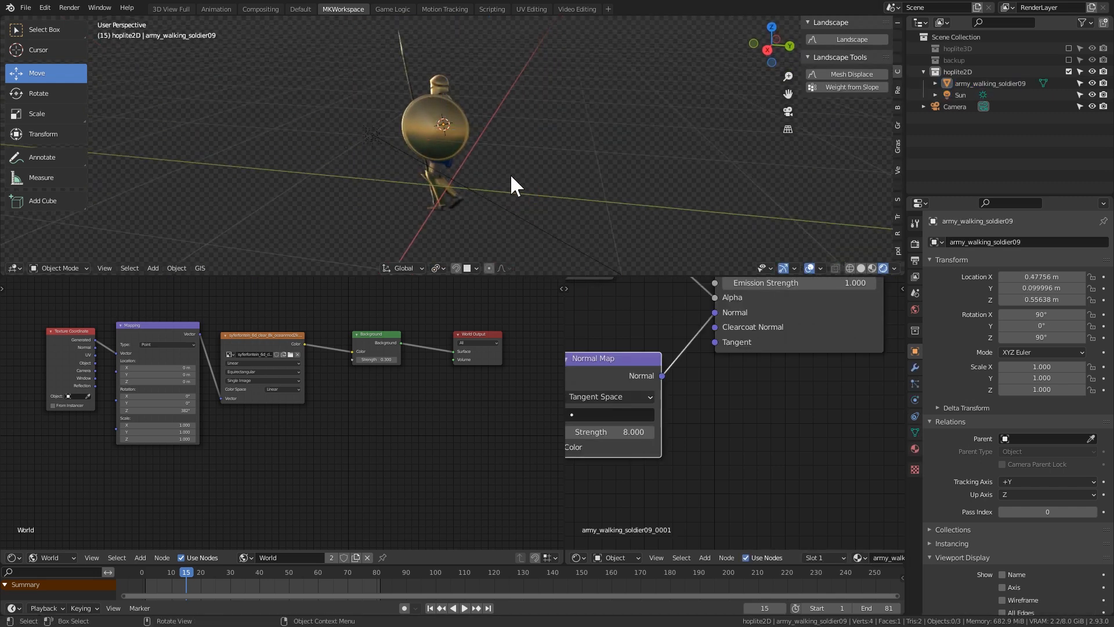
key(r)
key(y)
key(z)
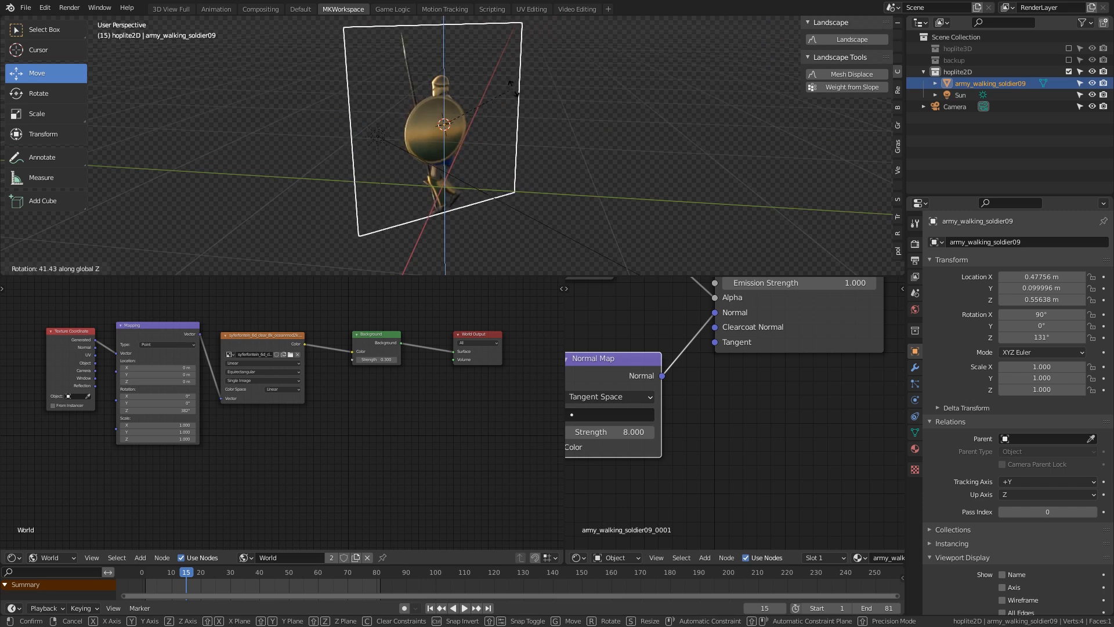
right_click(545, 191)
Step: Join the world node editor area into the material node editor so the material nodes span the full width
mouse_move(546, 191)
middle_down()
mouse_move(558, 168)
mouse_move(553, 192)
middle_up()
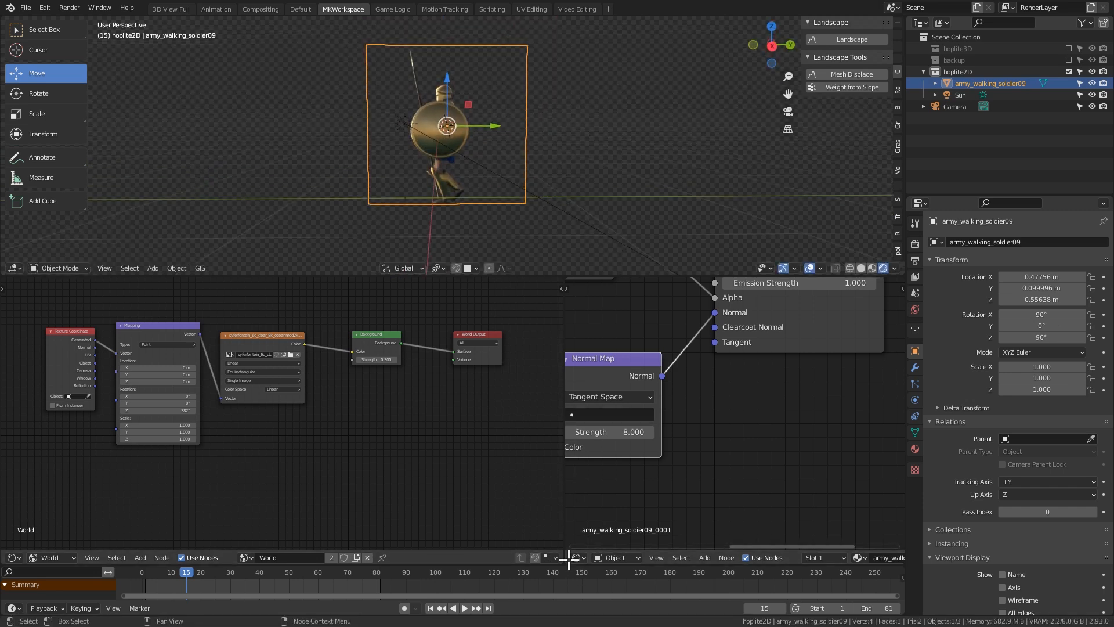
drag(565, 561, 426, 559)
scroll(491, 448, down, 4)
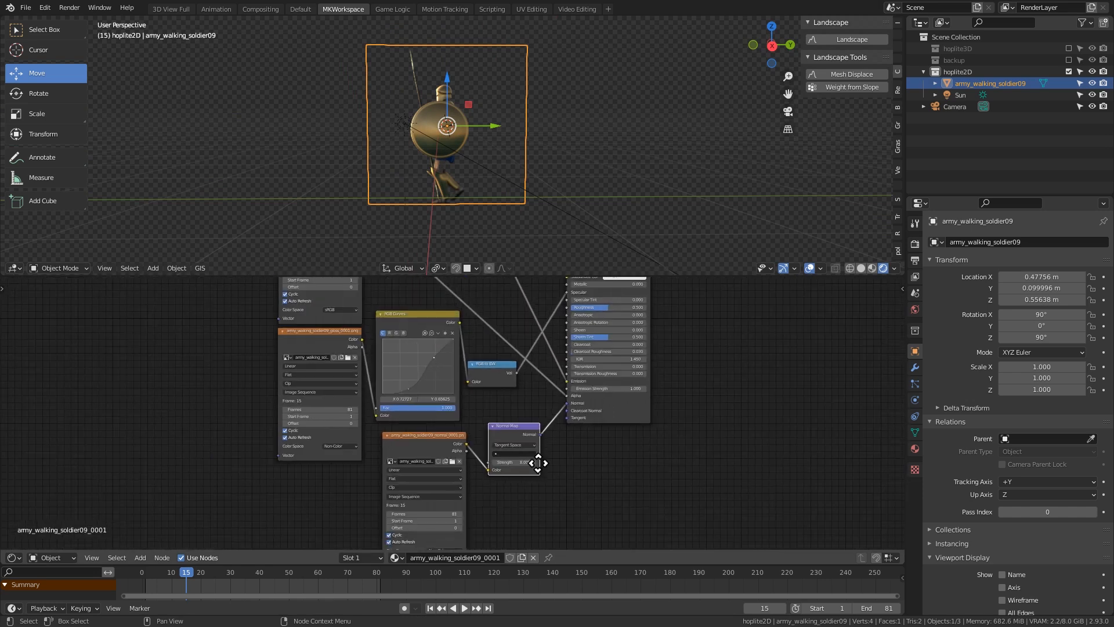
middle_drag(538, 463, 518, 508)
Step: Tidy the node tree by moving the RGB to BW node up near Specular and the colour link's reroute point above the Principled BSDF
drag(469, 413, 477, 331)
middle_drag(477, 331, 460, 424)
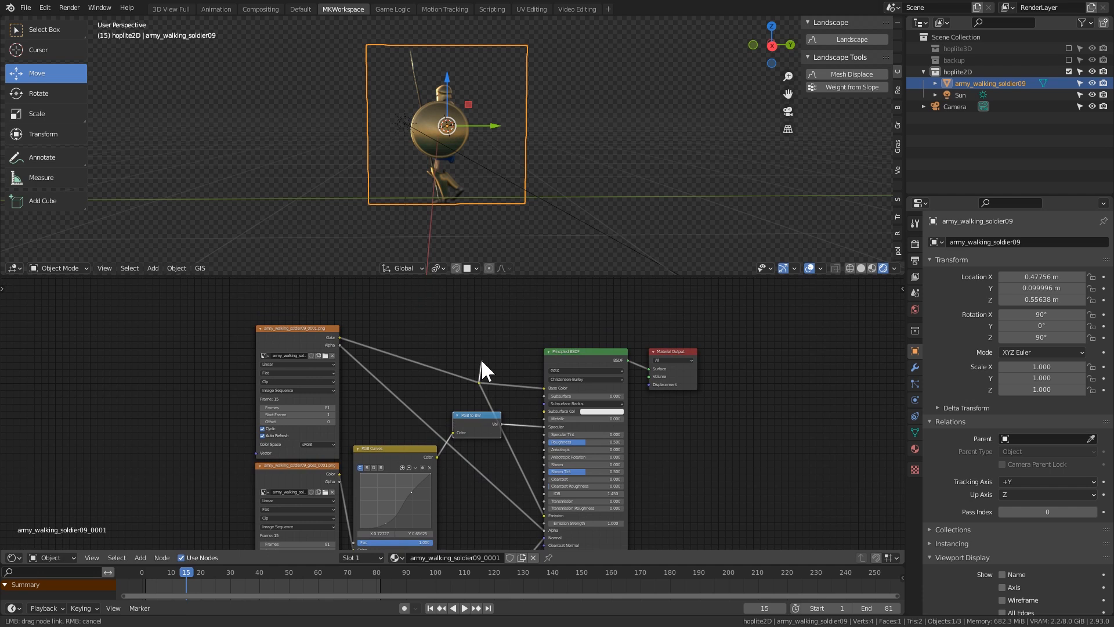
drag(494, 394, 493, 395)
key(g)
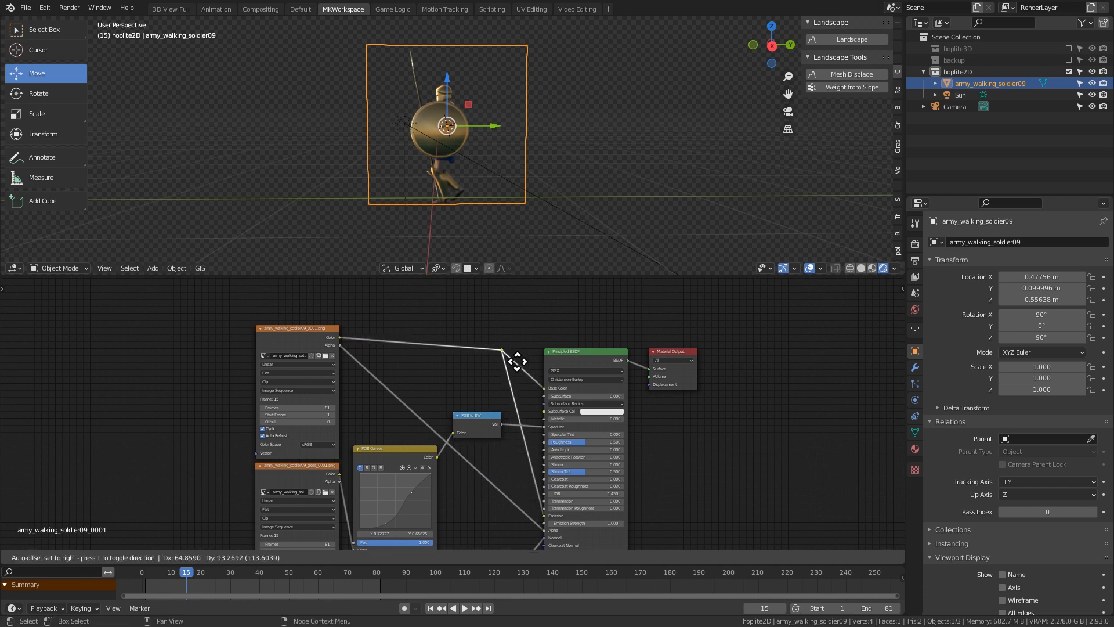
click(518, 353)
Step: Review the colour and gloss image sequence nodes and their links to the Principled BSDF
scroll(479, 400, up, 1)
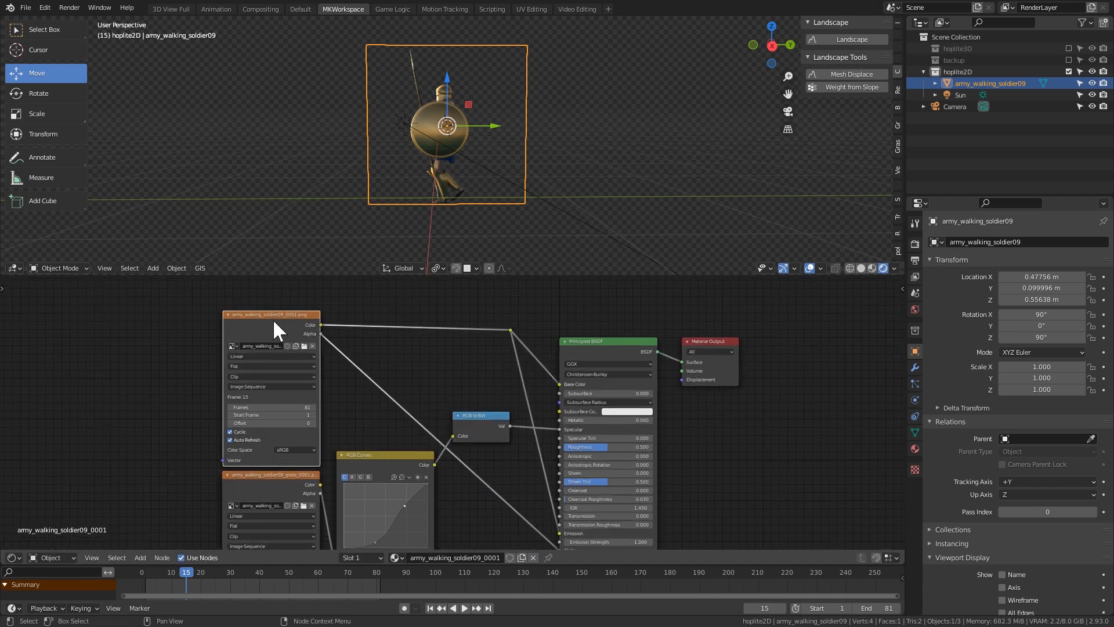
scroll(282, 314, up, 1)
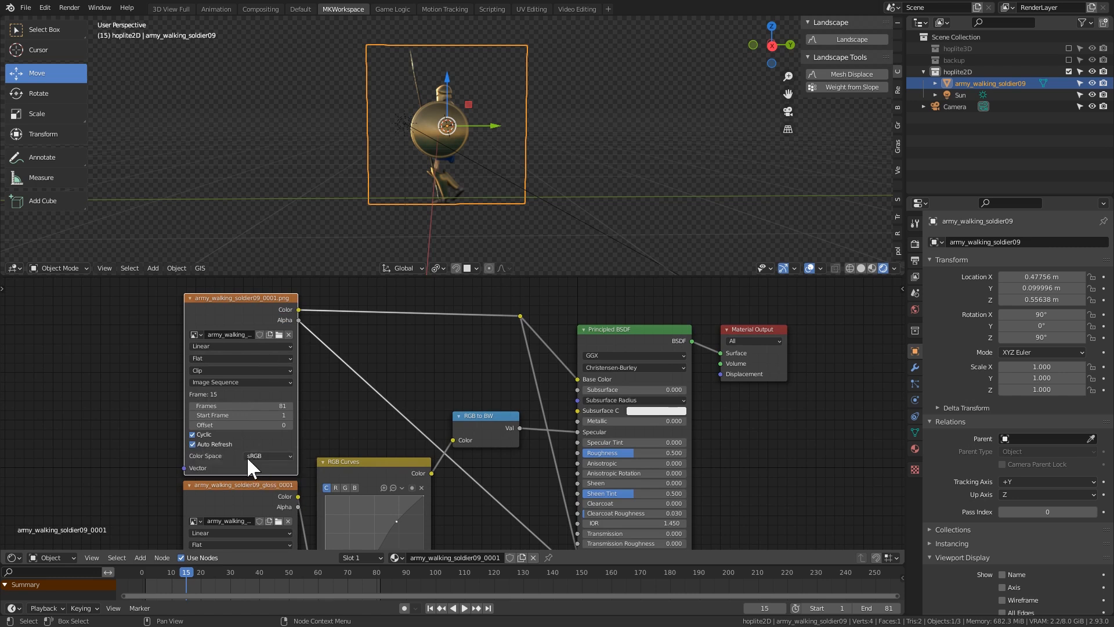
middle_drag(552, 432, 479, 328)
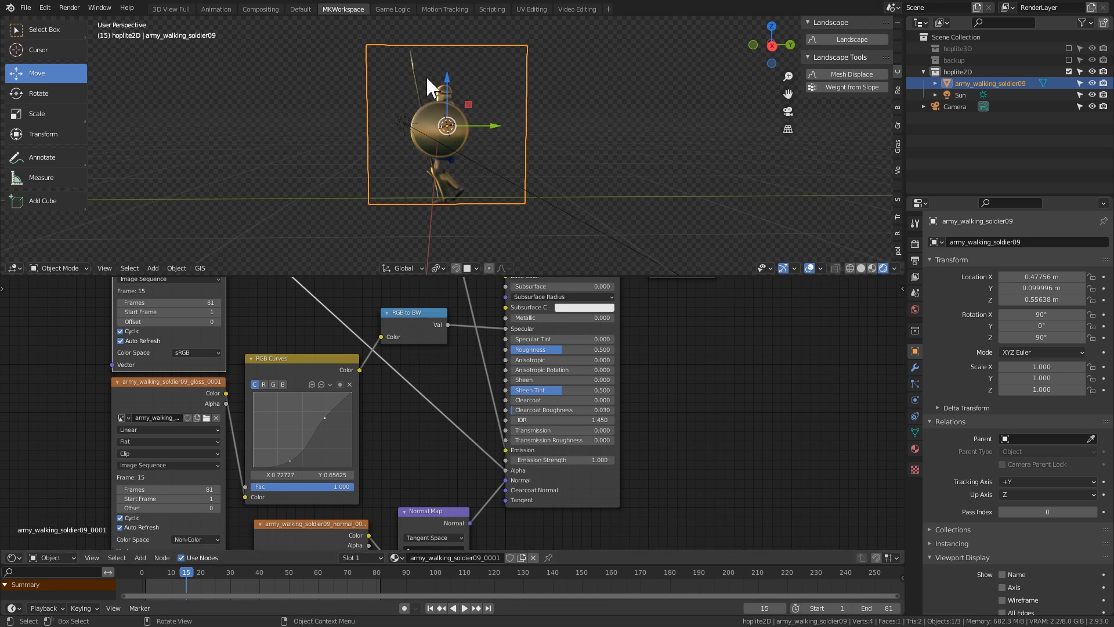
middle_drag(371, 369, 400, 382)
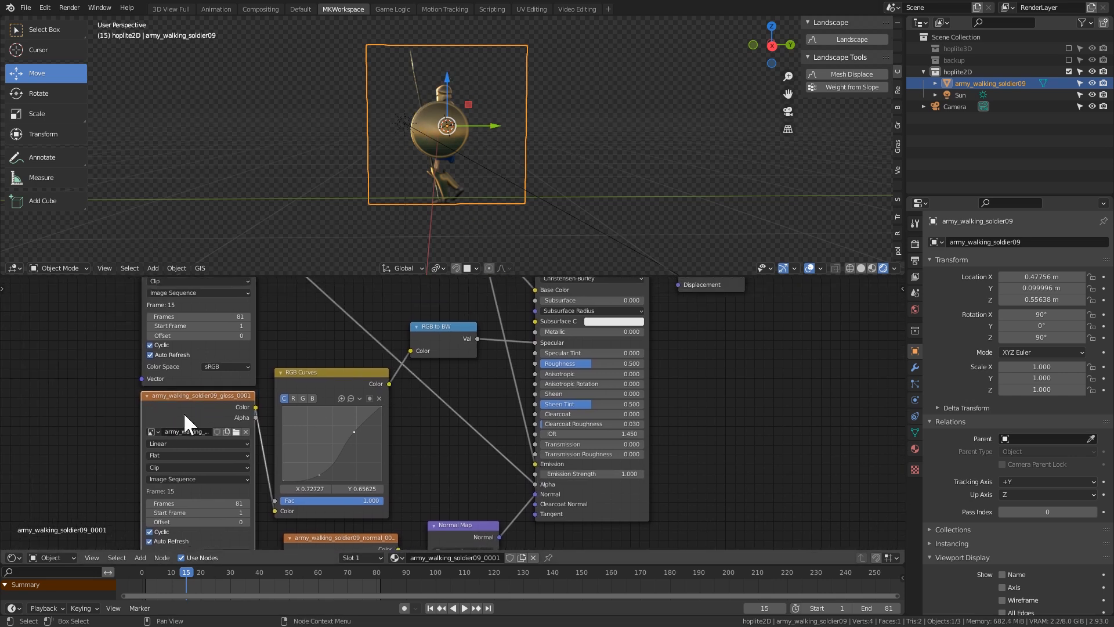
middle_drag(261, 396, 213, 345)
drag(214, 344, 201, 345)
middle_drag(260, 347, 214, 410)
Step: Toggle muting of the RGB Curves node to compare the material with and without it, leaving the node enabled
drag(274, 383, 269, 384)
key(m)
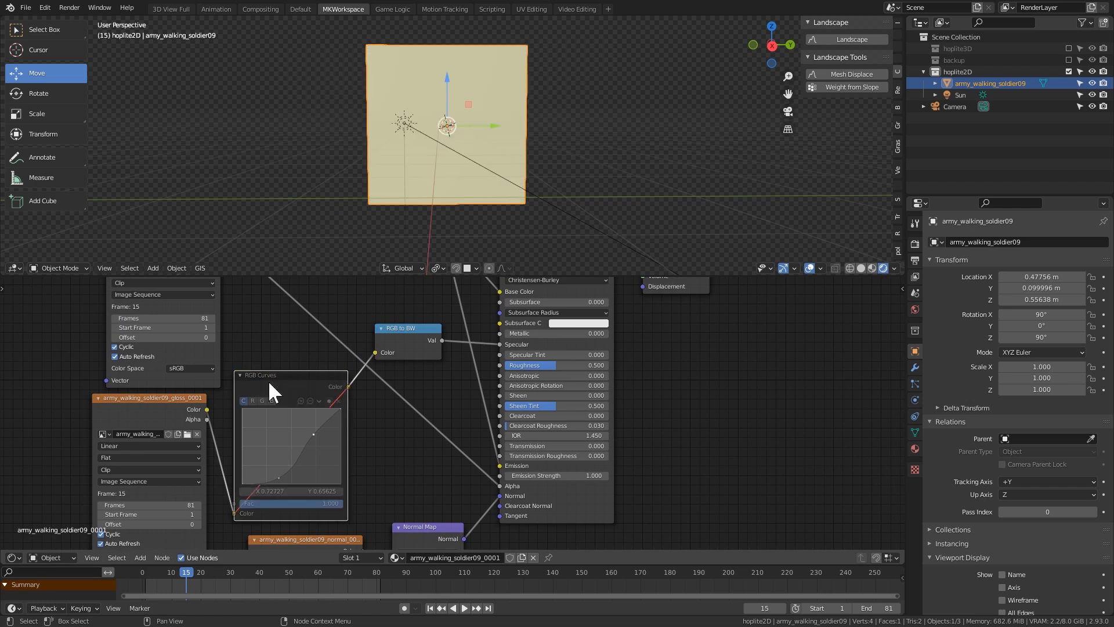
key(m)
key(m)
key(m)
key(m)
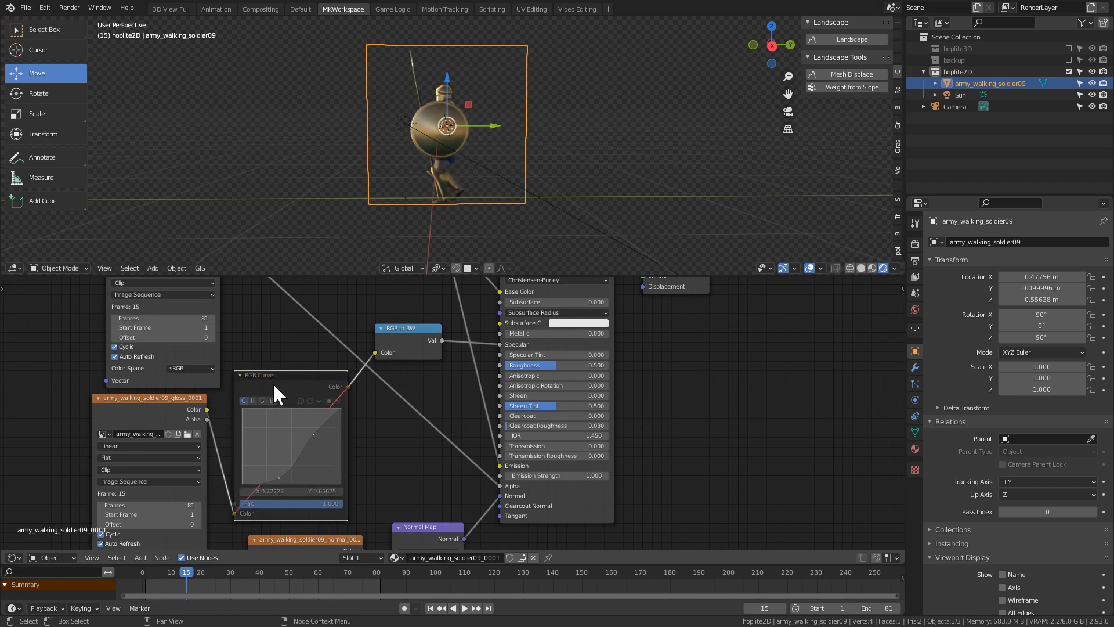
key(m)
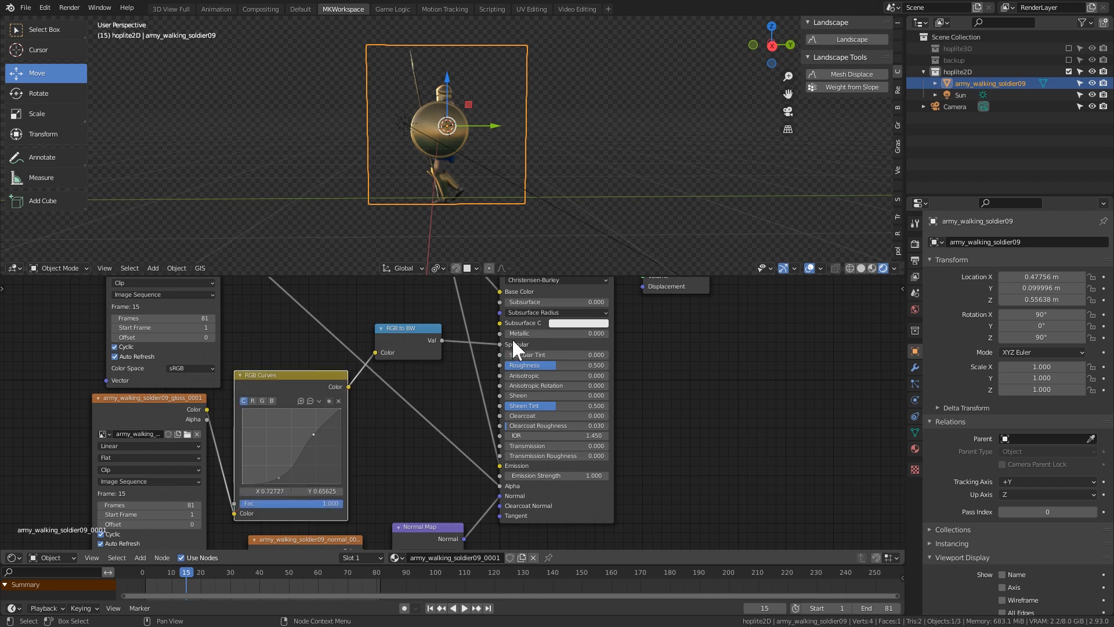
Step: Review the normal image sequence node, the Normal Map node and their connection to the Principled BSDF's Normal input
middle_drag(287, 457, 258, 409)
drag(281, 469, 263, 468)
middle_drag(264, 468, 258, 391)
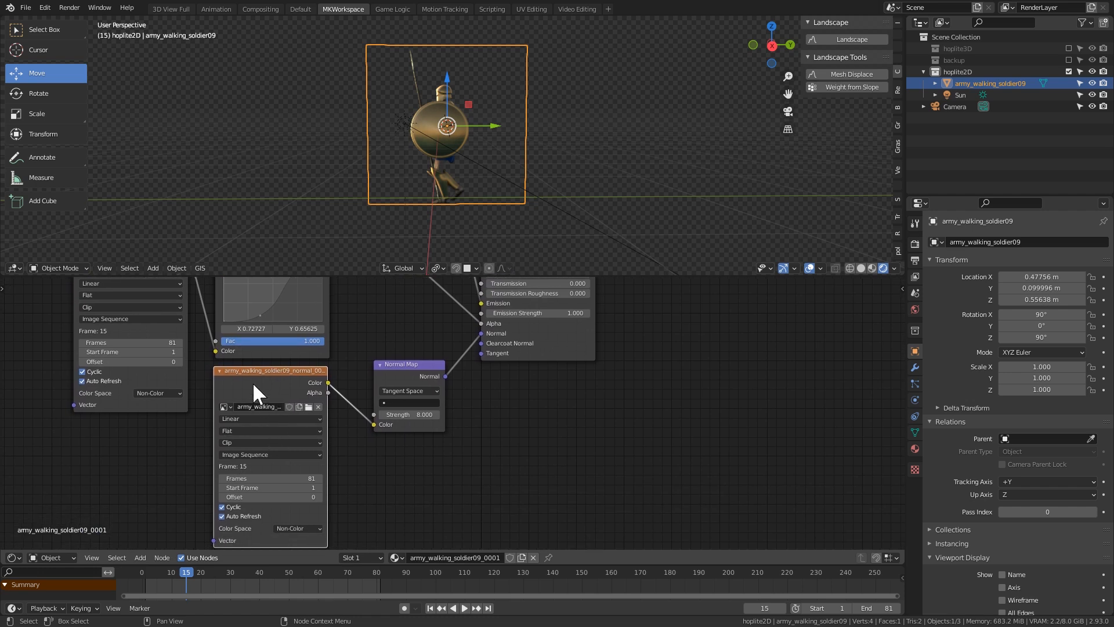
middle_drag(391, 372, 356, 424)
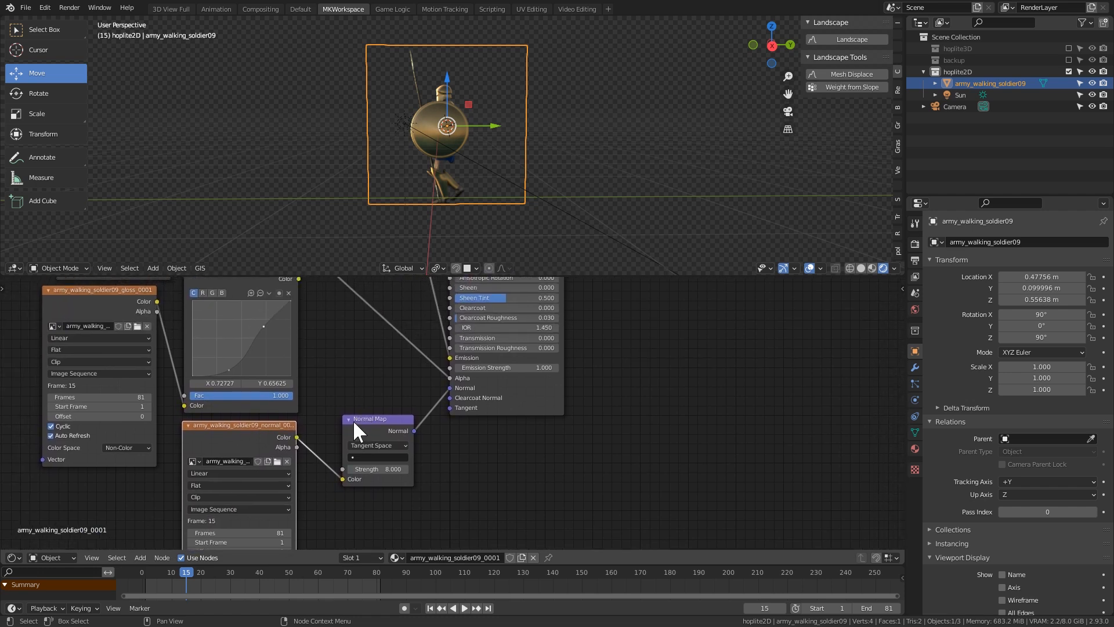
middle_drag(251, 479, 234, 417)
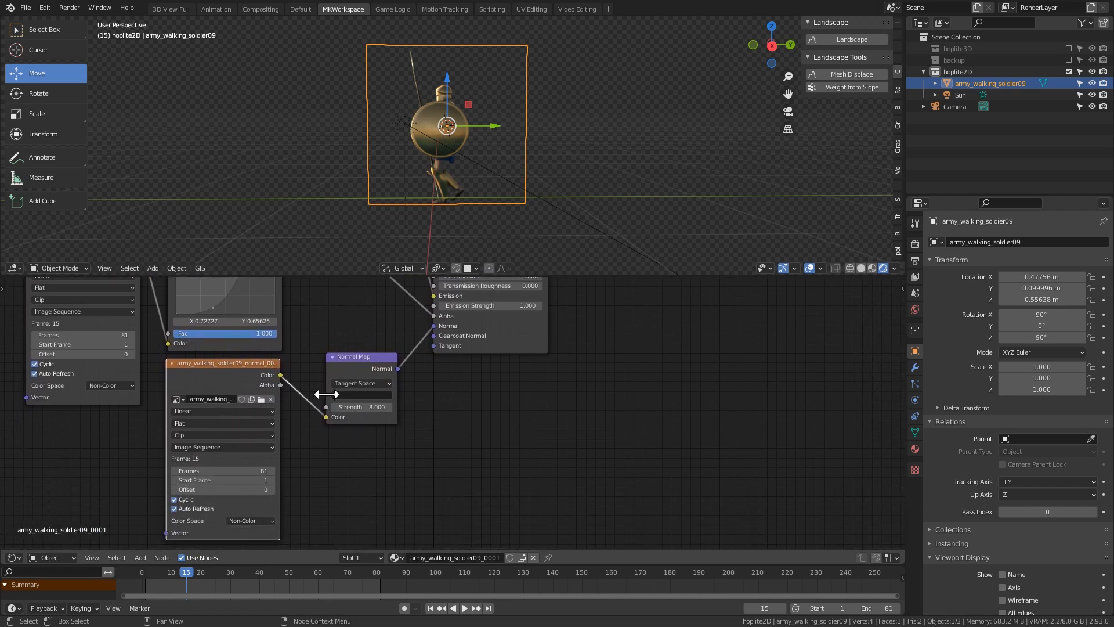
middle_drag(336, 399, 308, 490)
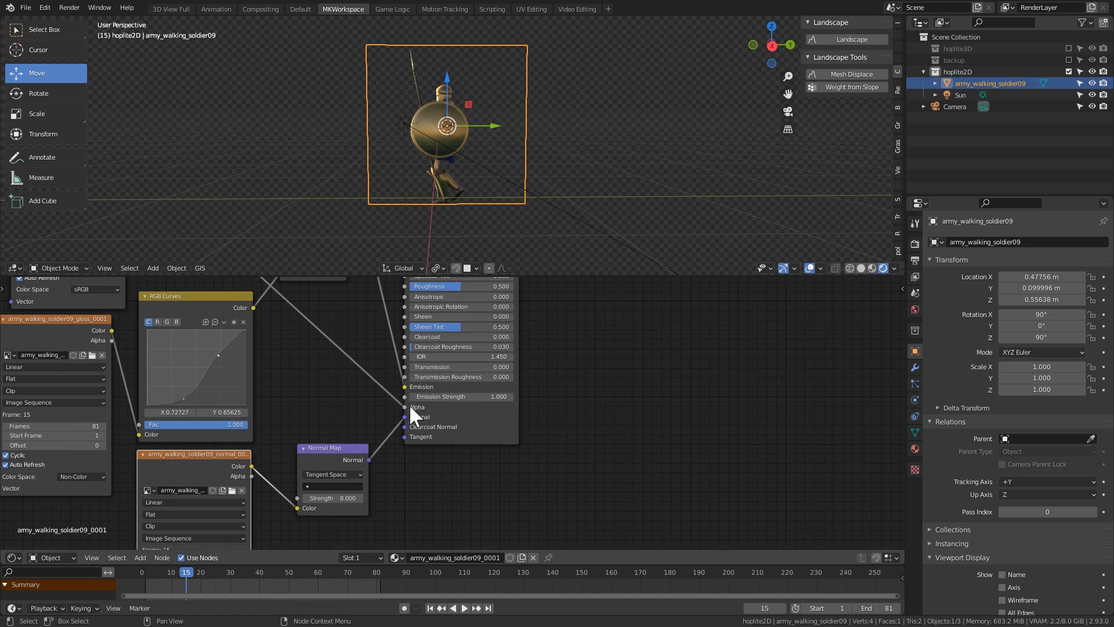
scroll(343, 465, up, 2)
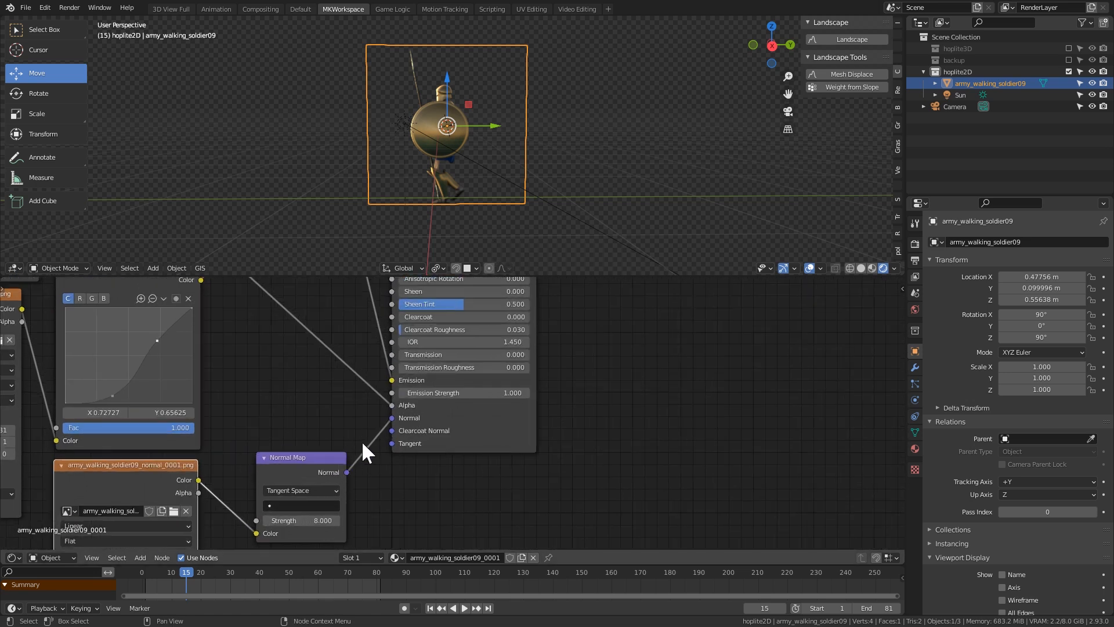
Step: Disconnect the Normal Map from the Principled BSDF and try rotating the Sun around Z to check the shading without normals
mouse_move(392, 417)
mouse_down()
mouse_move(366, 455)
mouse_move(389, 416)
mouse_move(380, 413)
mouse_up()
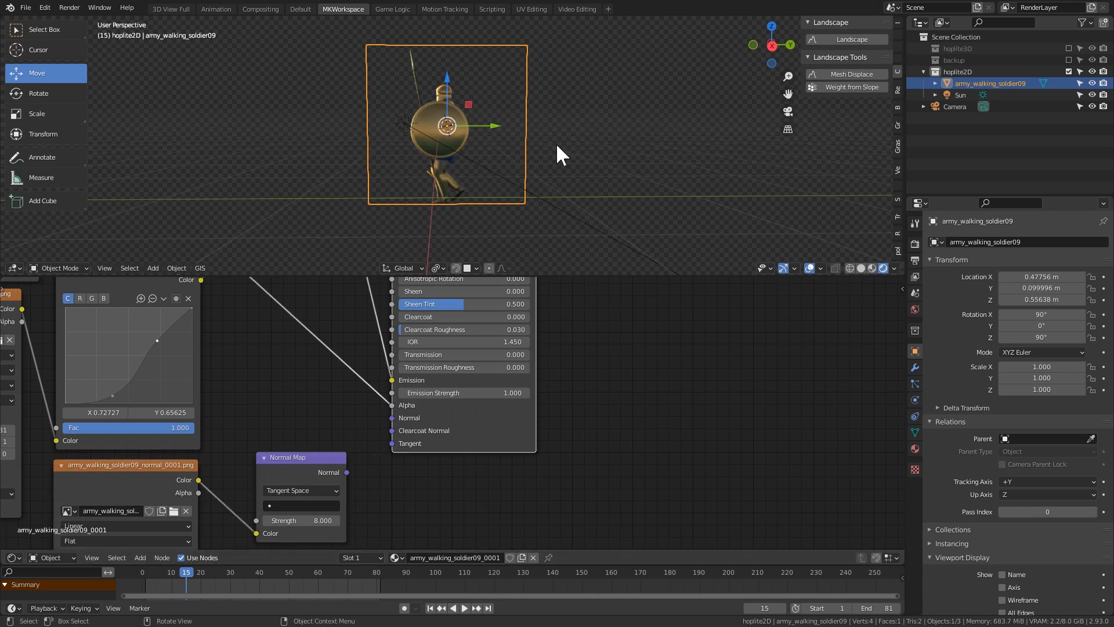
click(409, 125)
key(r)
key(z)
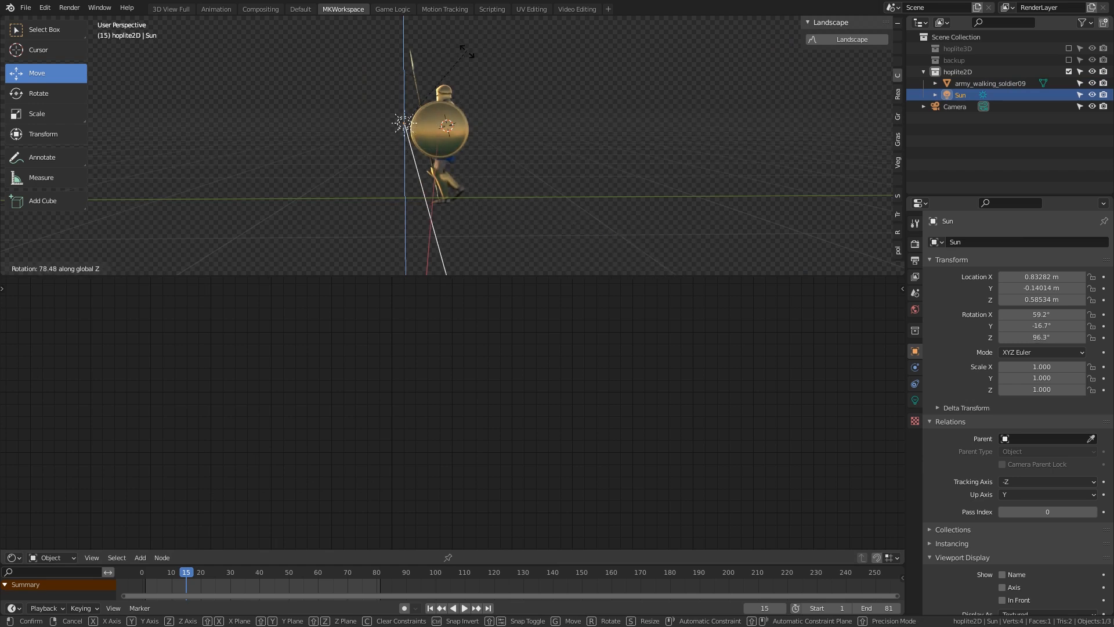
click(480, 139)
Step: Reconnect the Normal Map to the Principled BSDF's Normal input and try rotating the Sun around Z to compare the shading
click(448, 123)
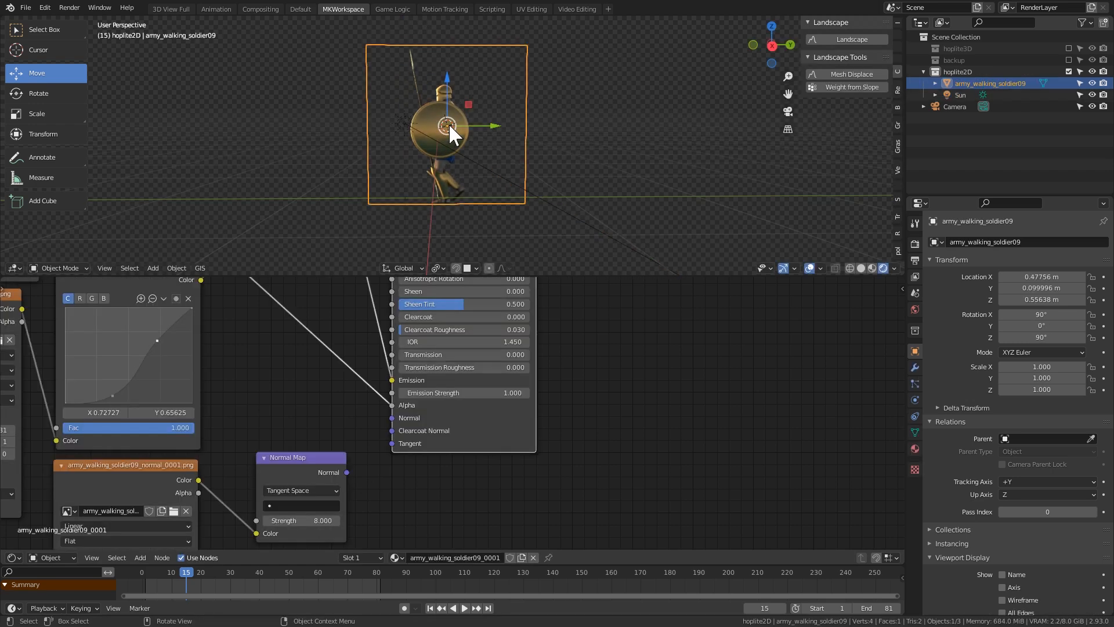
drag(386, 422, 390, 419)
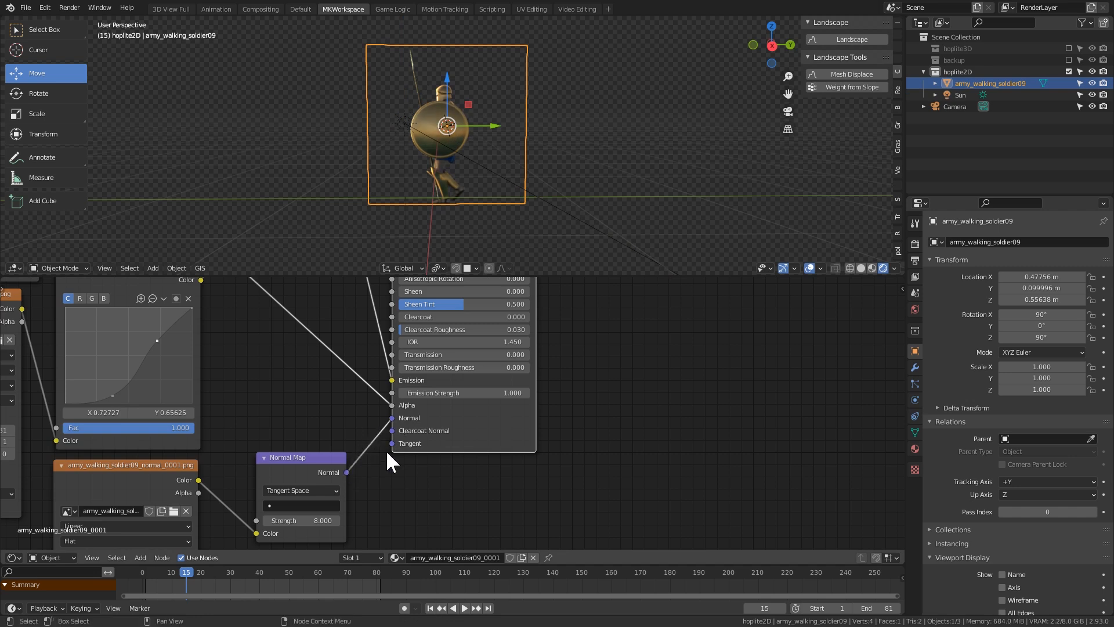
click(400, 127)
key(r)
key(z)
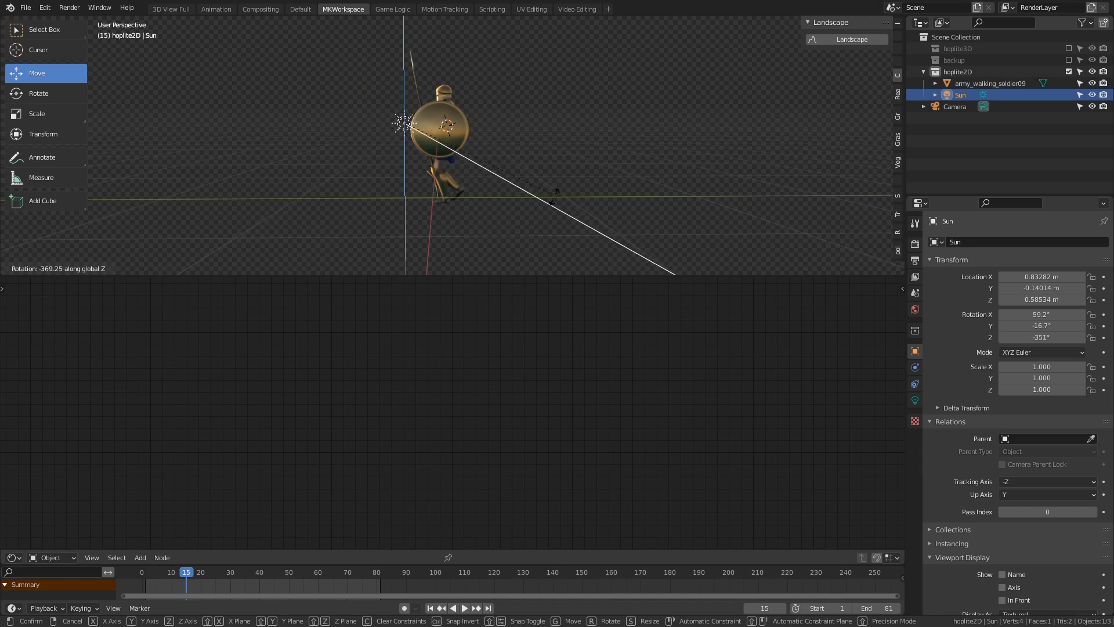
click(541, 152)
middle_drag(541, 152, 510, 152)
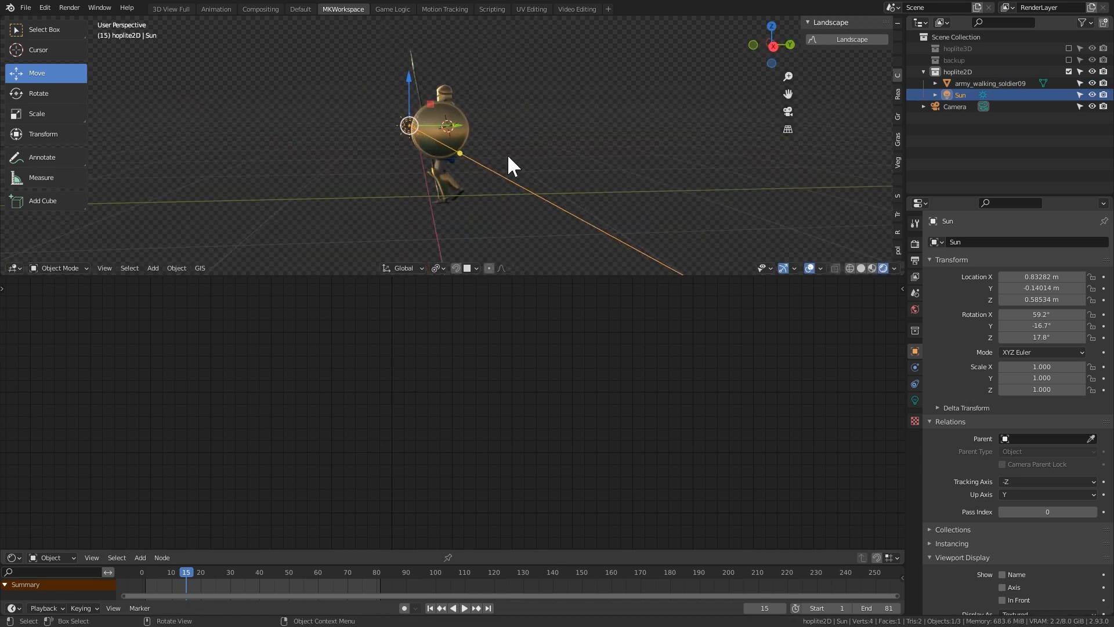
Step: Play the animation and examine the row of walking hoplite planes from the front and from oblique angles
click(456, 99)
middle_drag(598, 106, 498, 169)
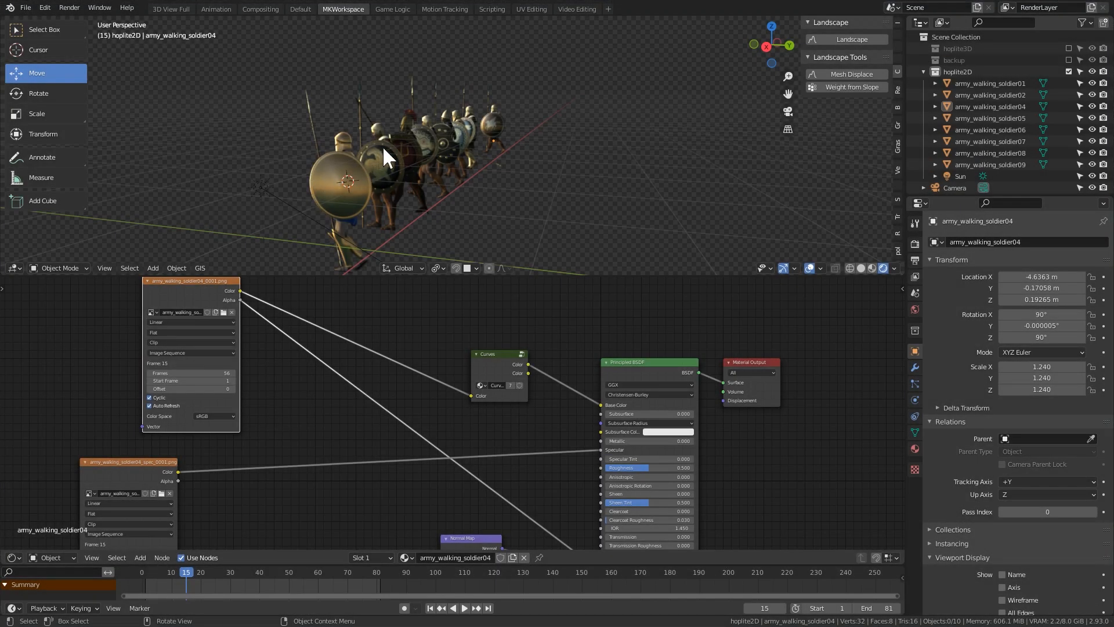
middle_drag(383, 148, 424, 124)
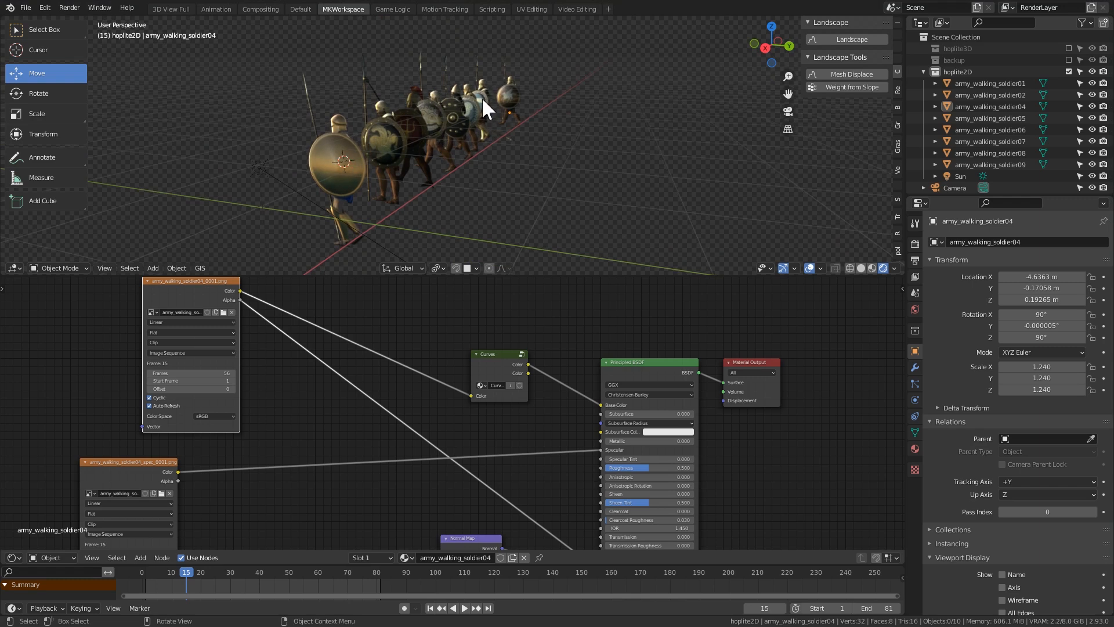
key(space)
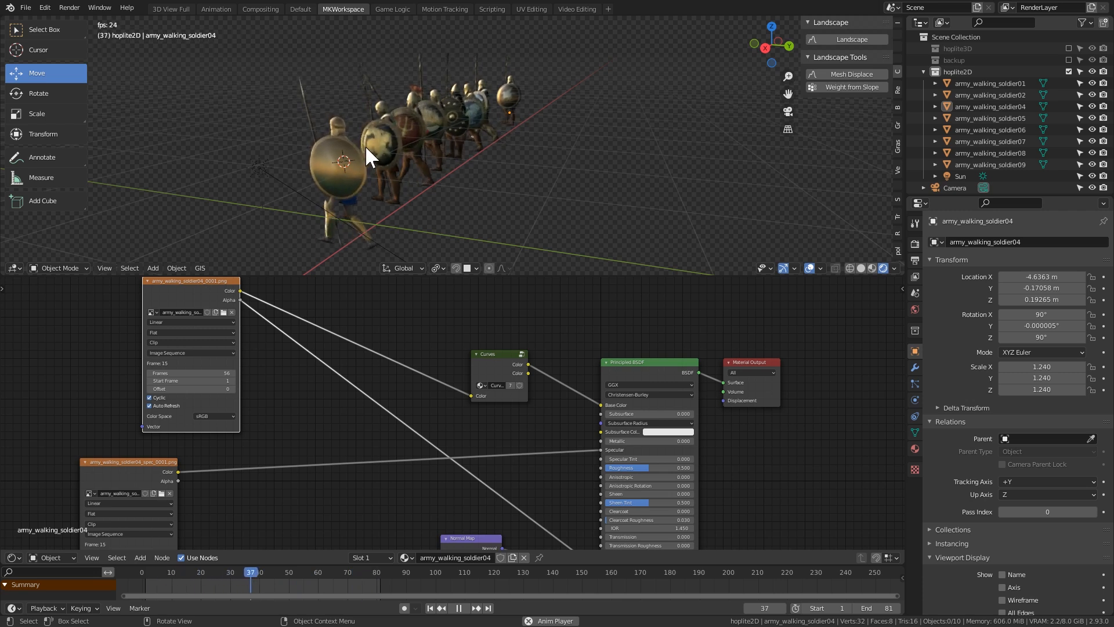
middle_drag(371, 143, 471, 124)
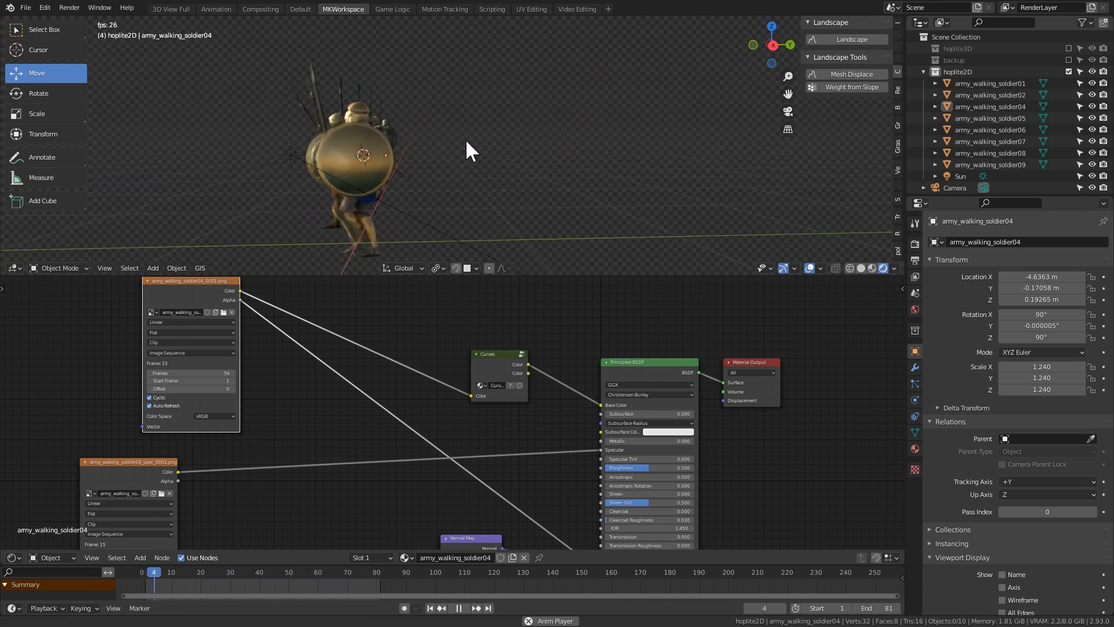
middle_drag(360, 160, 365, 146)
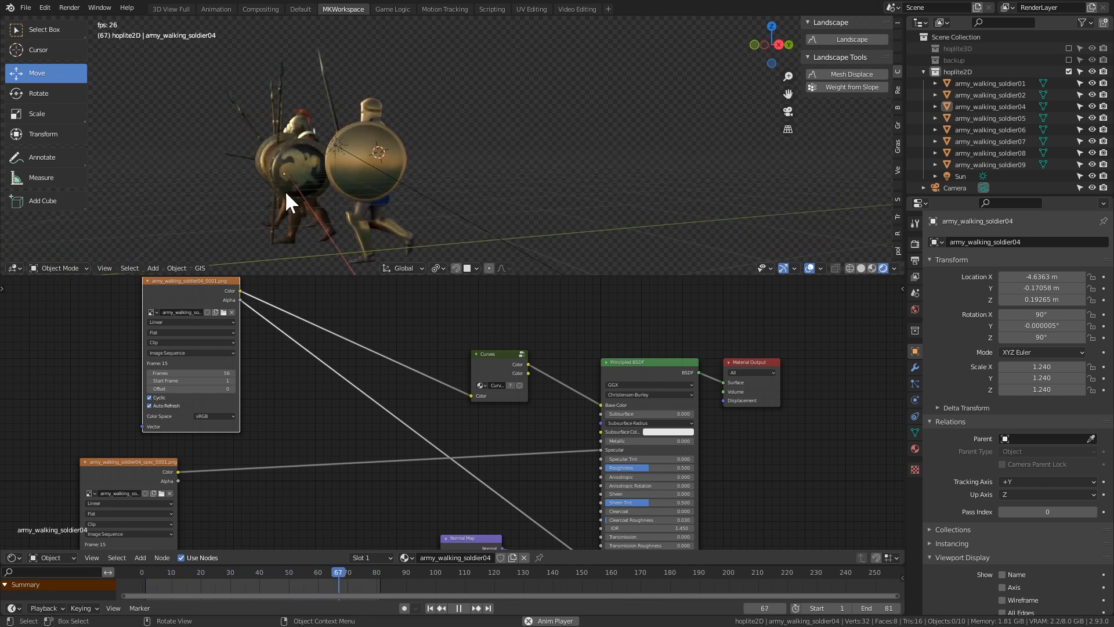
middle_drag(318, 123, 445, 121)
scroll(320, 141, down, 2)
scroll(382, 147, up, 3)
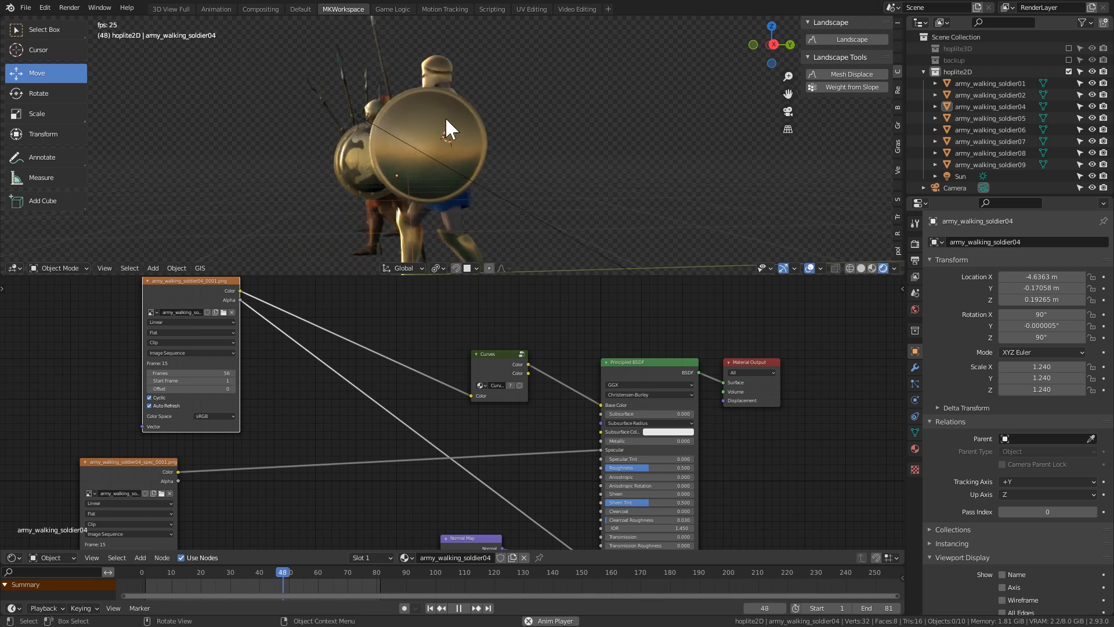
middle_drag(314, 137, 460, 138)
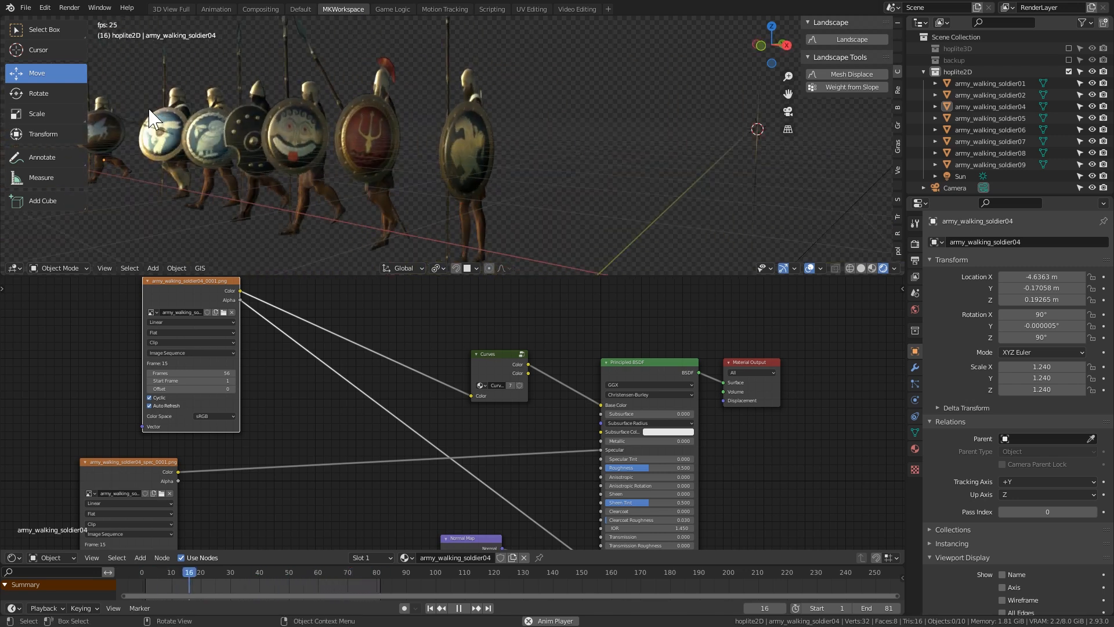
Step: Move the army_walking_soldier09 plane about -0.253 m along Y, check it beside the marching row, and clear the selection
scroll(355, 159, down, 3)
middle_drag(356, 159, 306, 190)
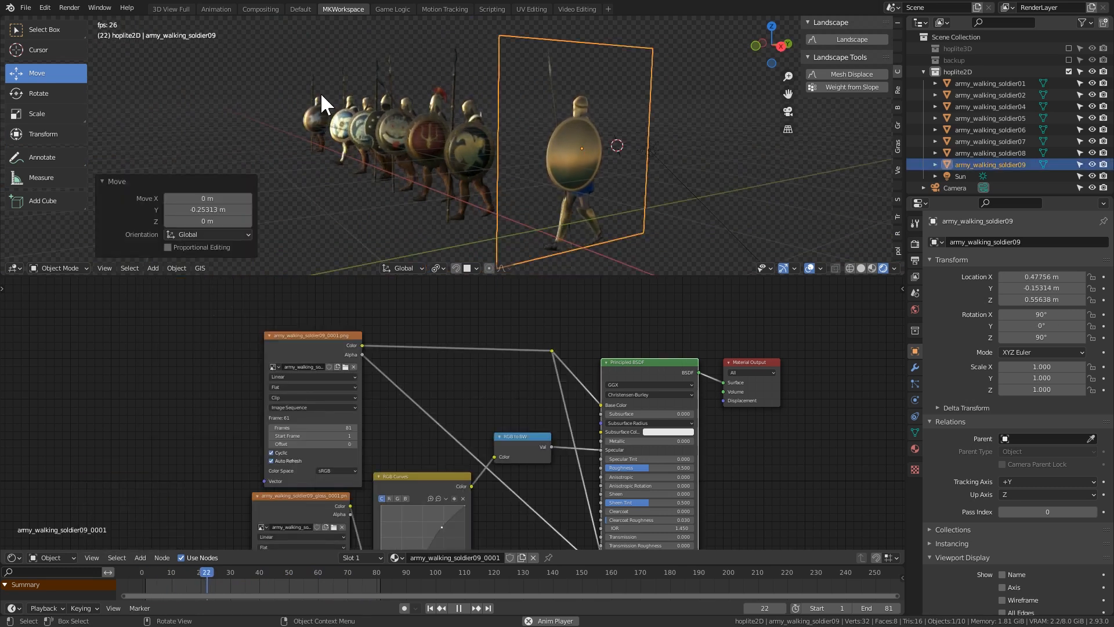
mouse_move(455, 110)
middle_down()
mouse_move(416, 110)
mouse_move(446, 120)
middle_up()
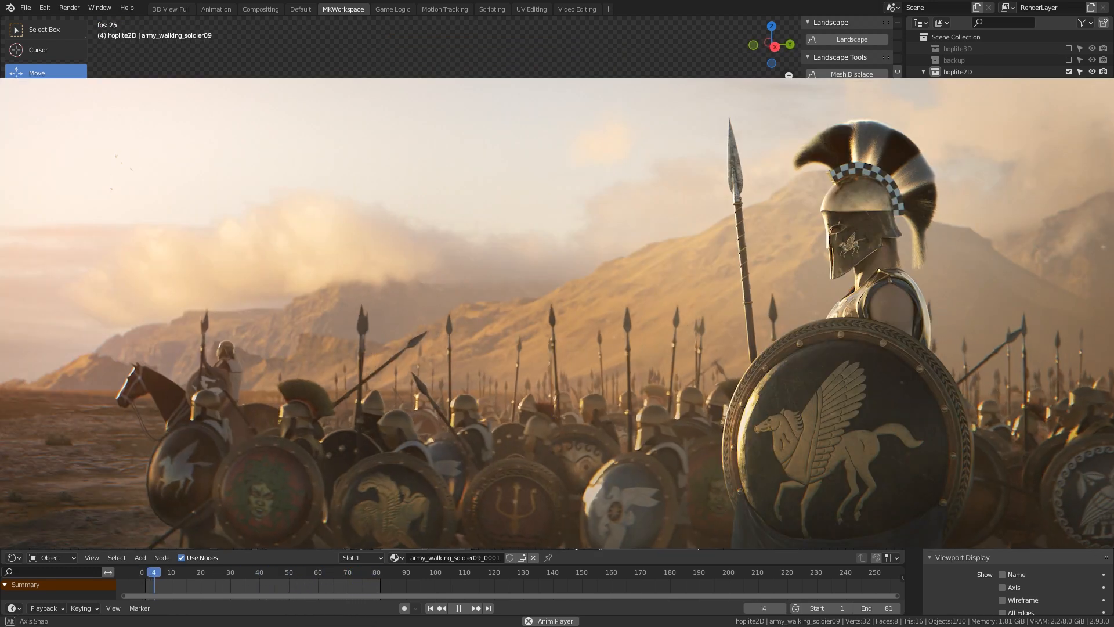
key(alt+a)
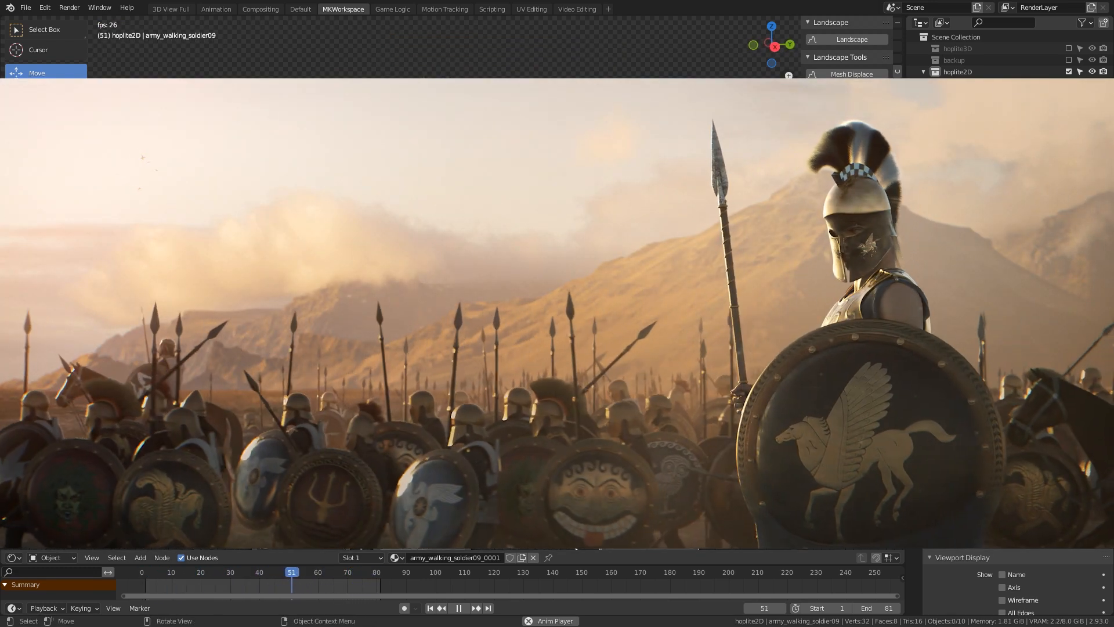